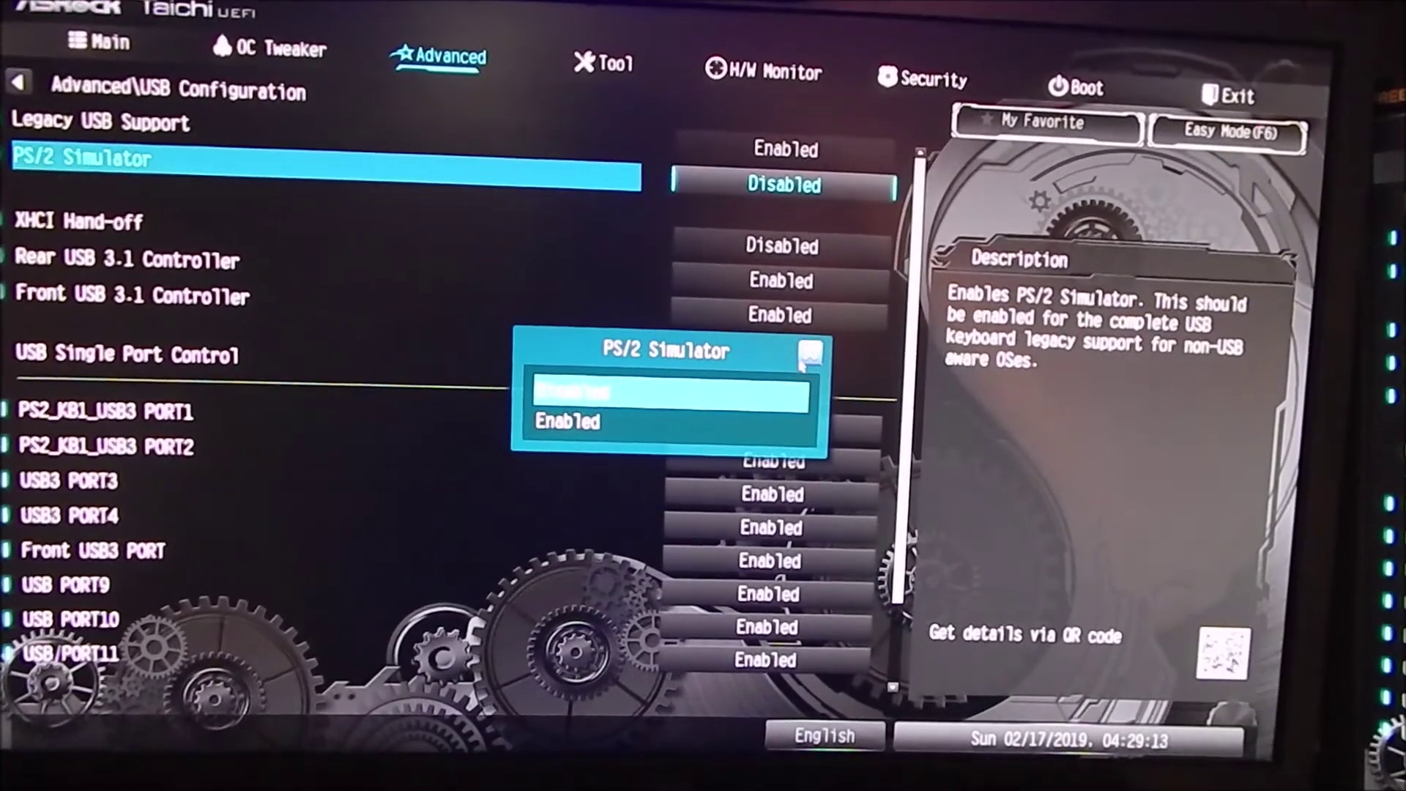
- Set PS/2 Simulator to Enabled in the USB configuration, and select the Front USB 3.1 Controller entry
{"action": "key", "text": "Down"}
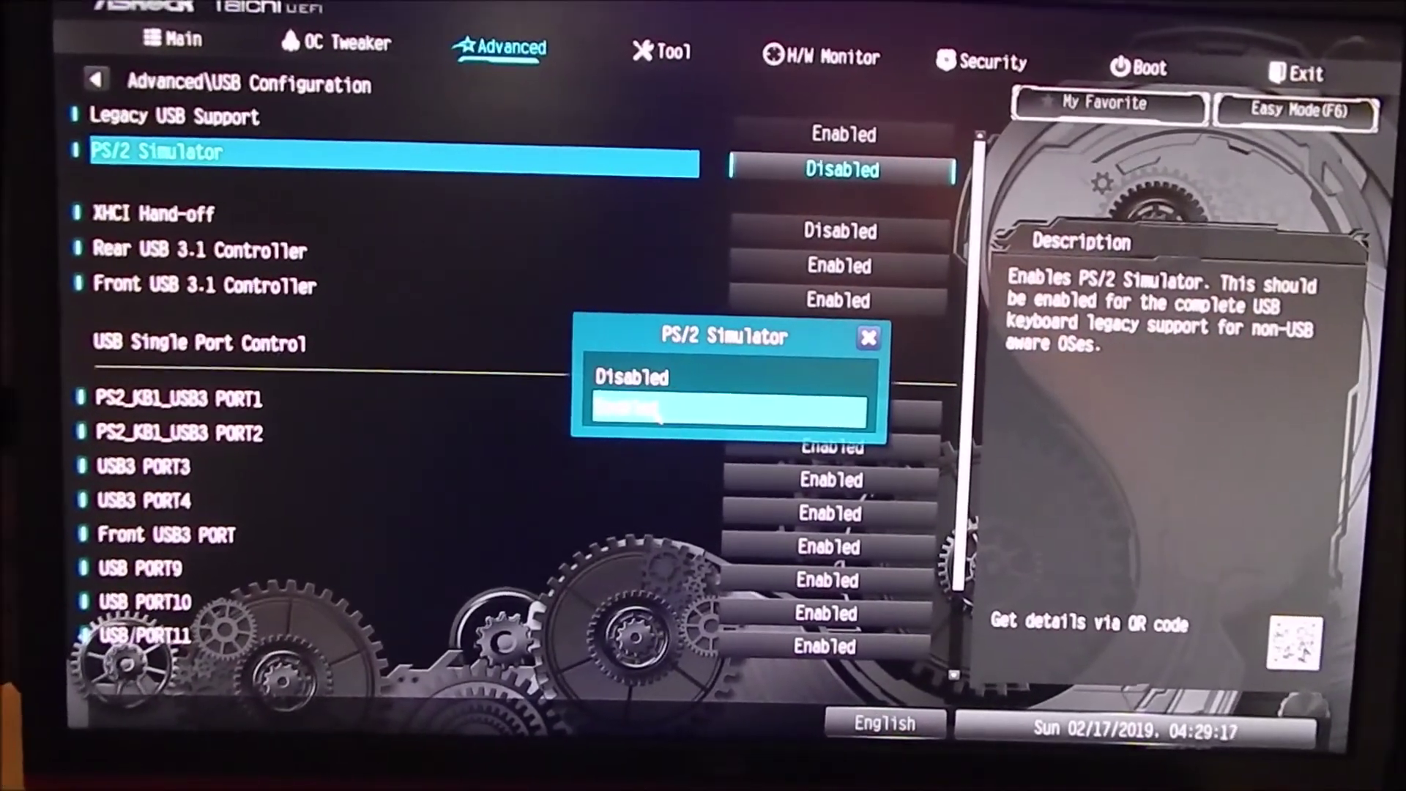
{"action": "left_click", "coordinate": [653, 410]}
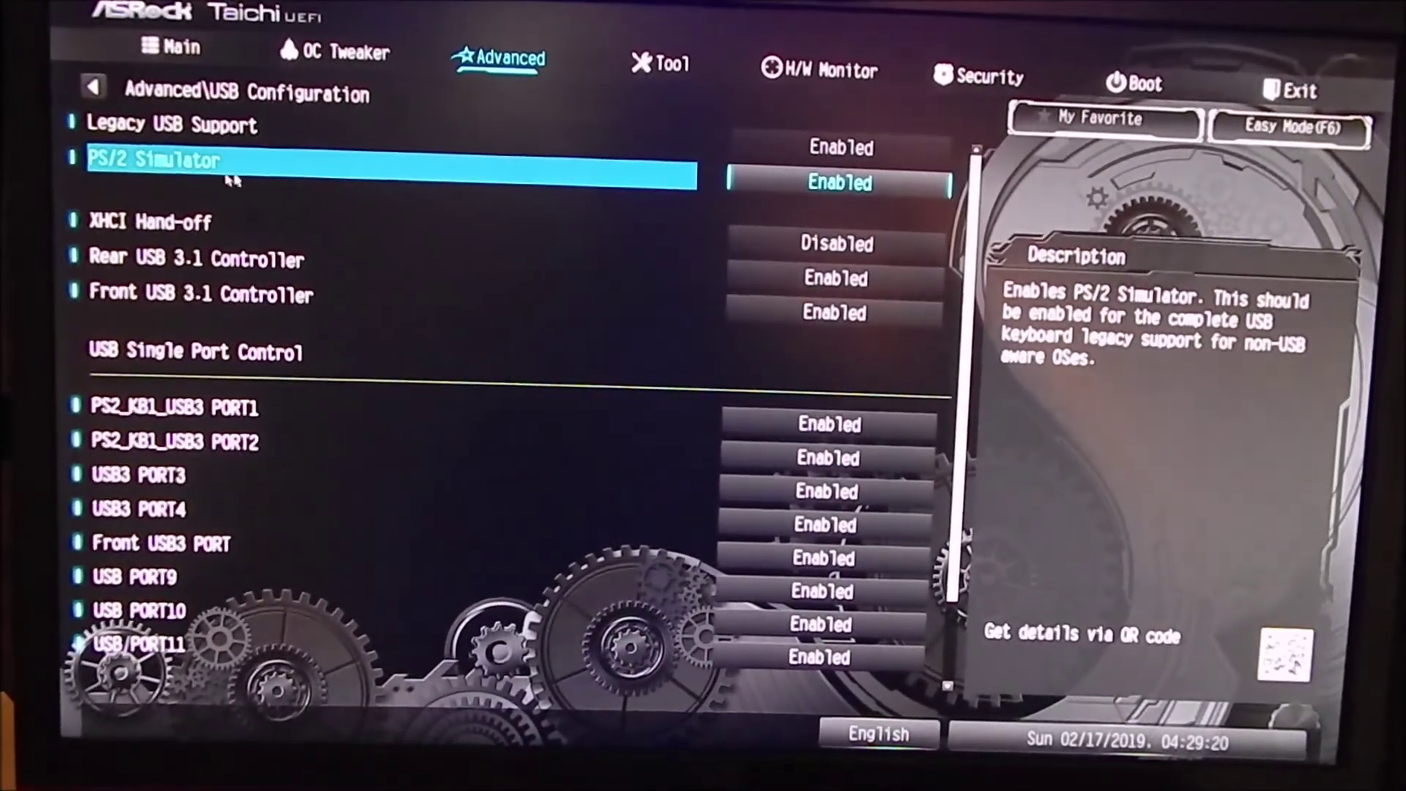
{"action": "left_click", "coordinate": [183, 296]}
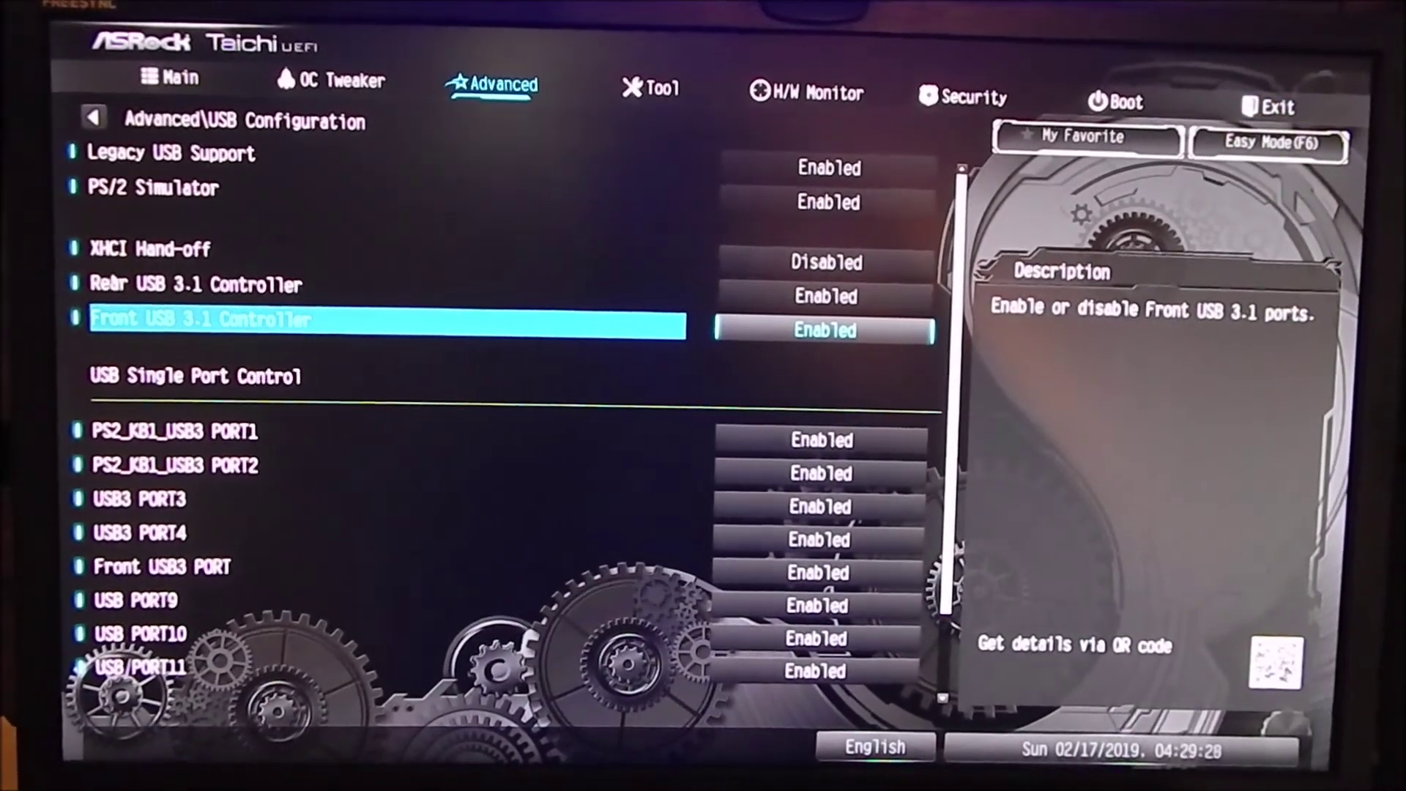
- Save the configuration changes and exit the UEFI setup
{"action": "key", "text": "Left"}
{"action": "key", "text": "Left"}
{"action": "key", "text": "Left"}
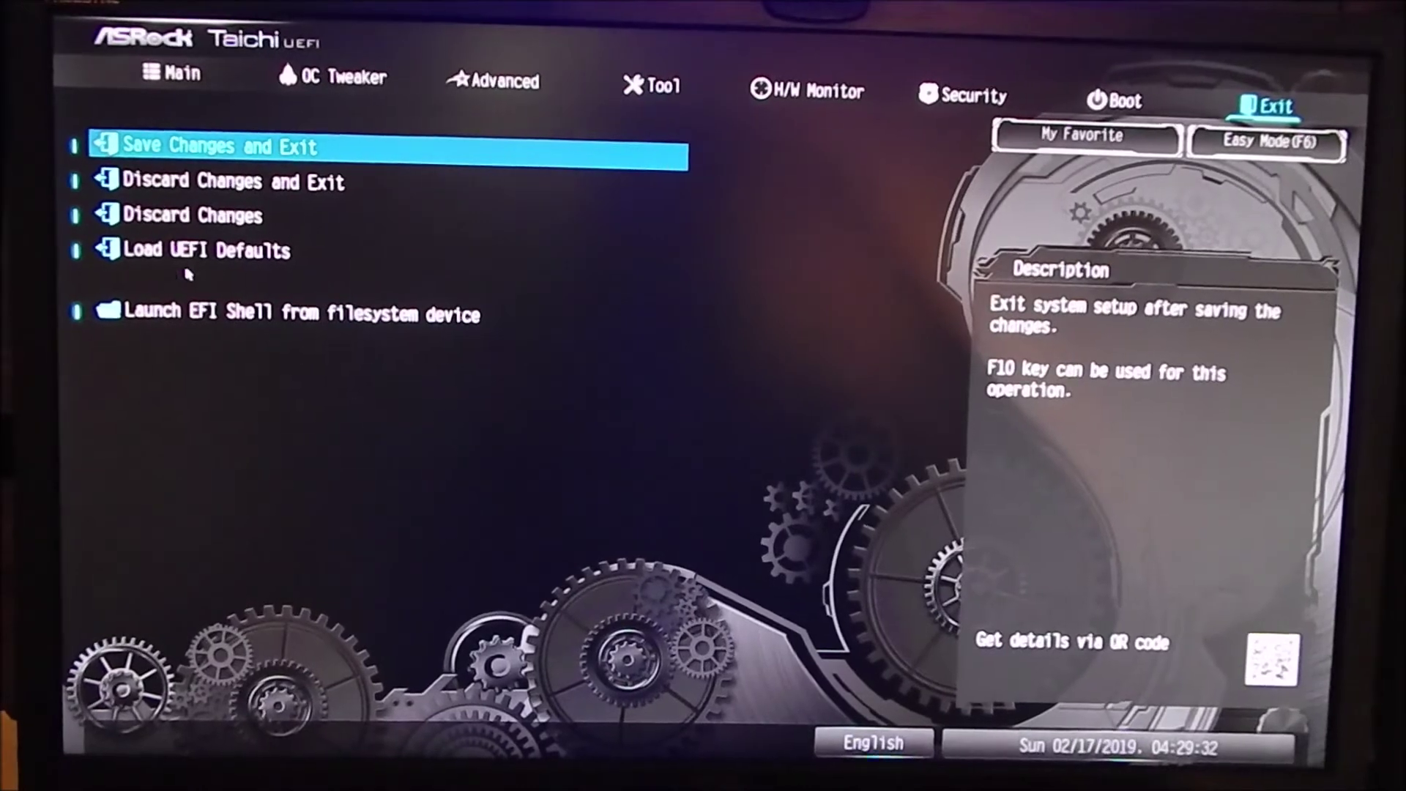
{"action": "left_click", "coordinate": [216, 161]}
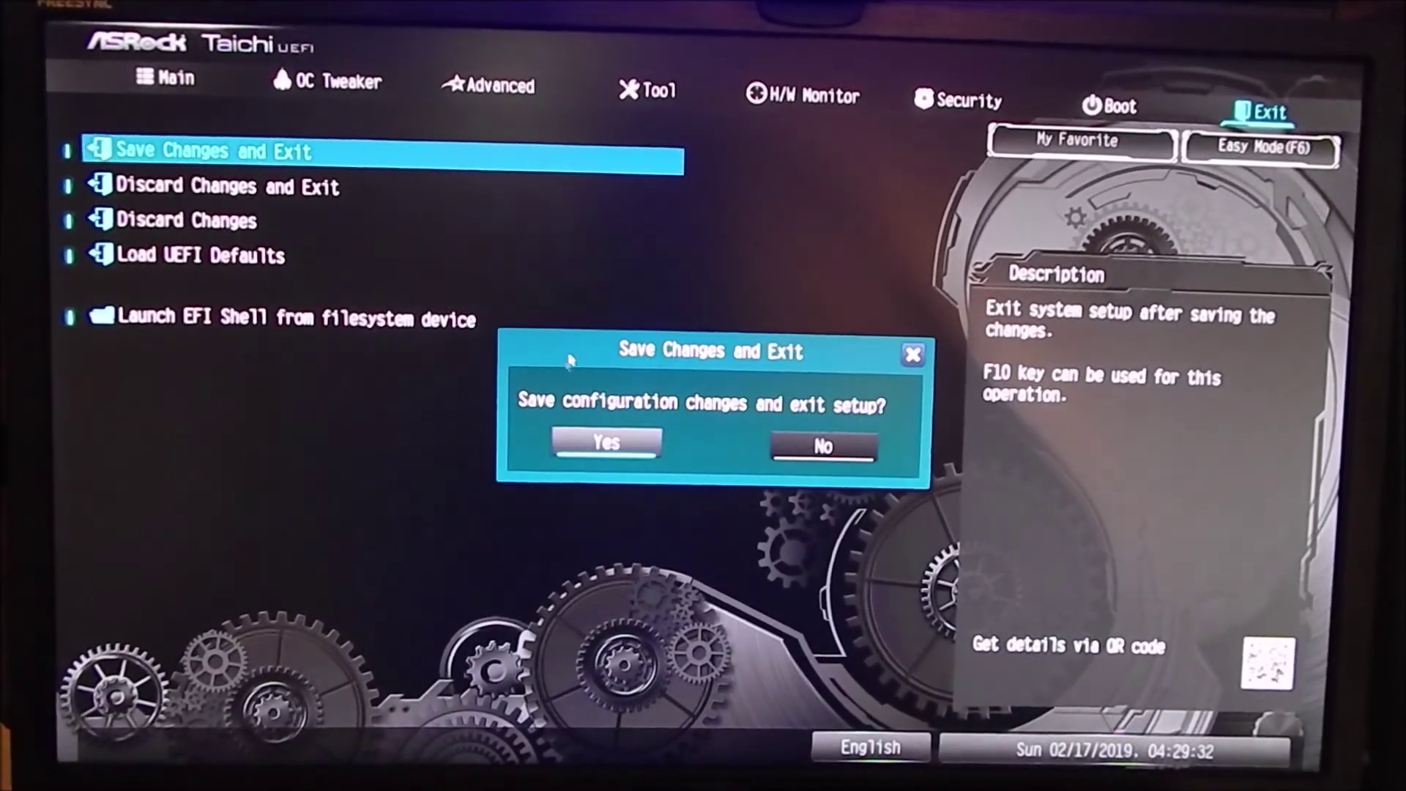
{"action": "key", "text": "Return"}
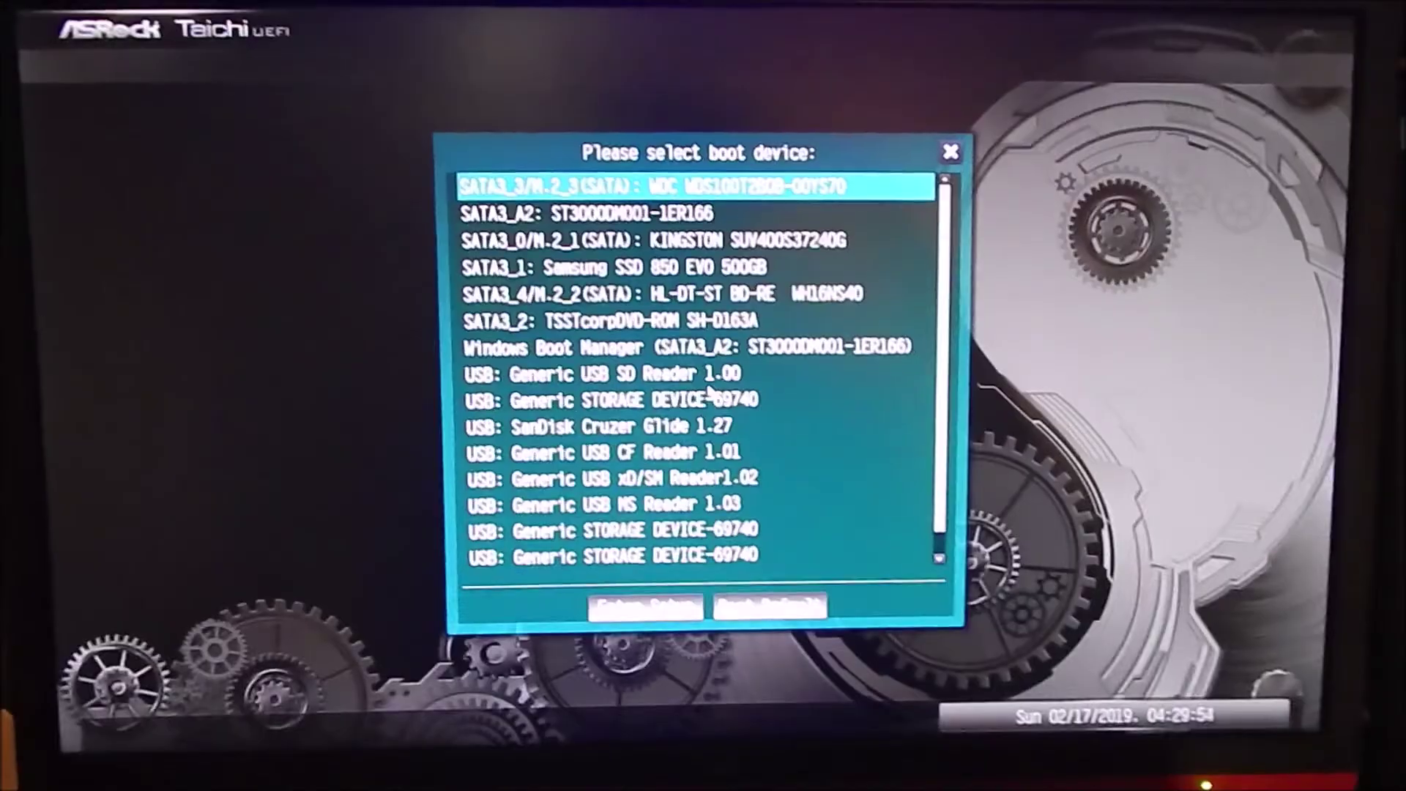
- Choose the installation media from the boot device list and boot to the Windows 7 installer's language screen
{"action": "key", "text": "Down"}
{"action": "key", "text": "Down"}
{"action": "key", "text": "Down"}
{"action": "key", "text": "Down"}
{"action": "key", "text": "Down"}
{"action": "key", "text": "Down"}
{"action": "key", "text": "Down"}
{"action": "key", "text": "Down"}
{"action": "key", "text": "Down"}
{"action": "key", "text": "Down"}
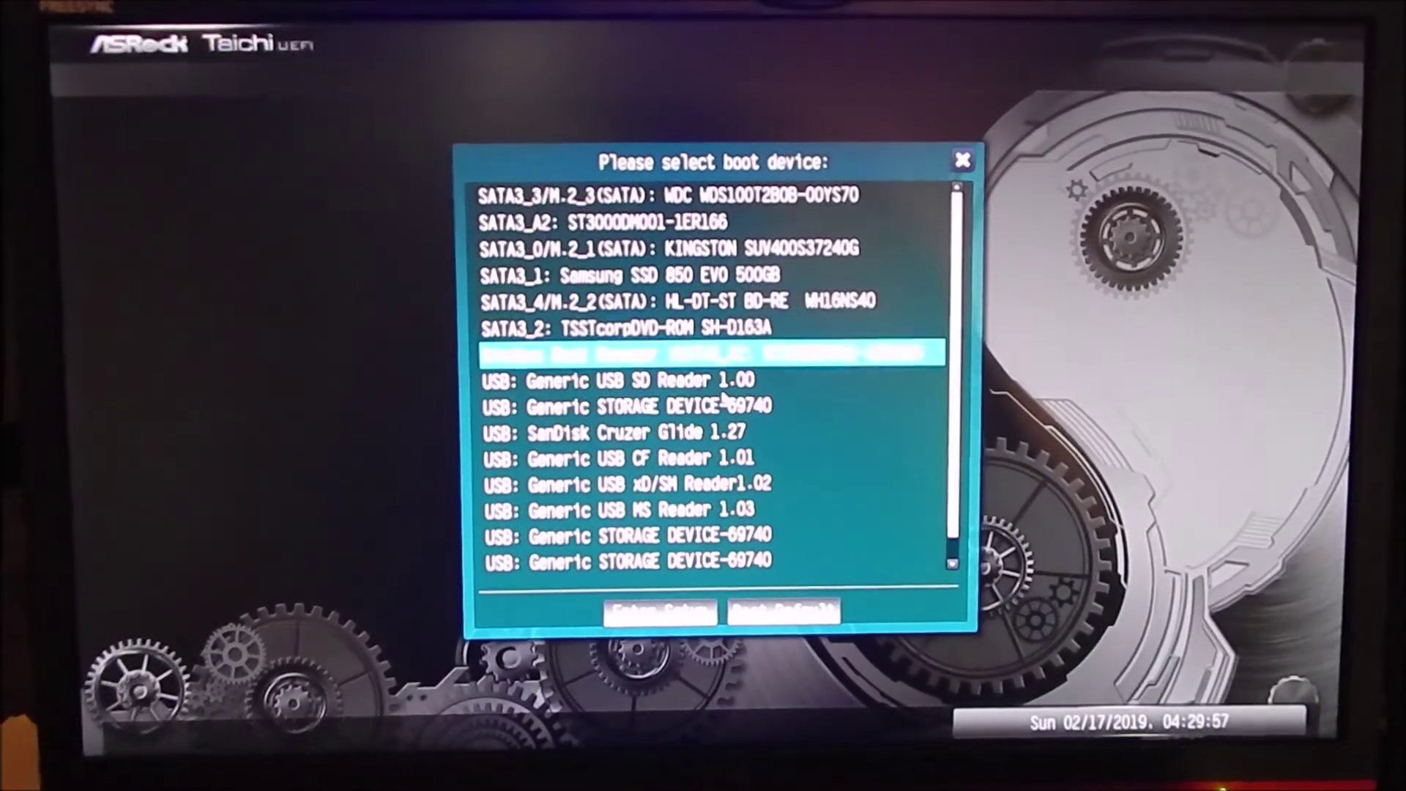
{"action": "key", "text": "Up"}
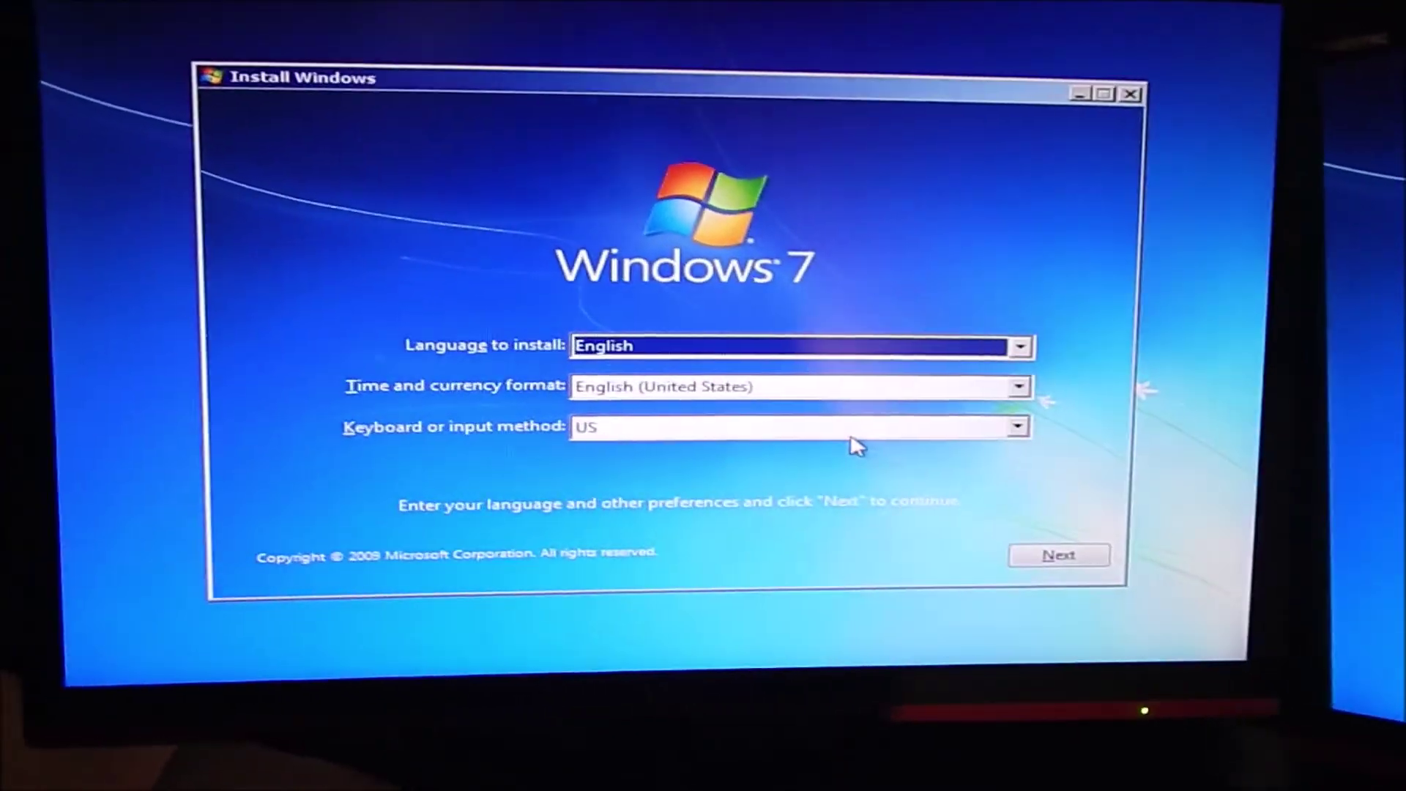
{"action": "key", "text": "Tab"}
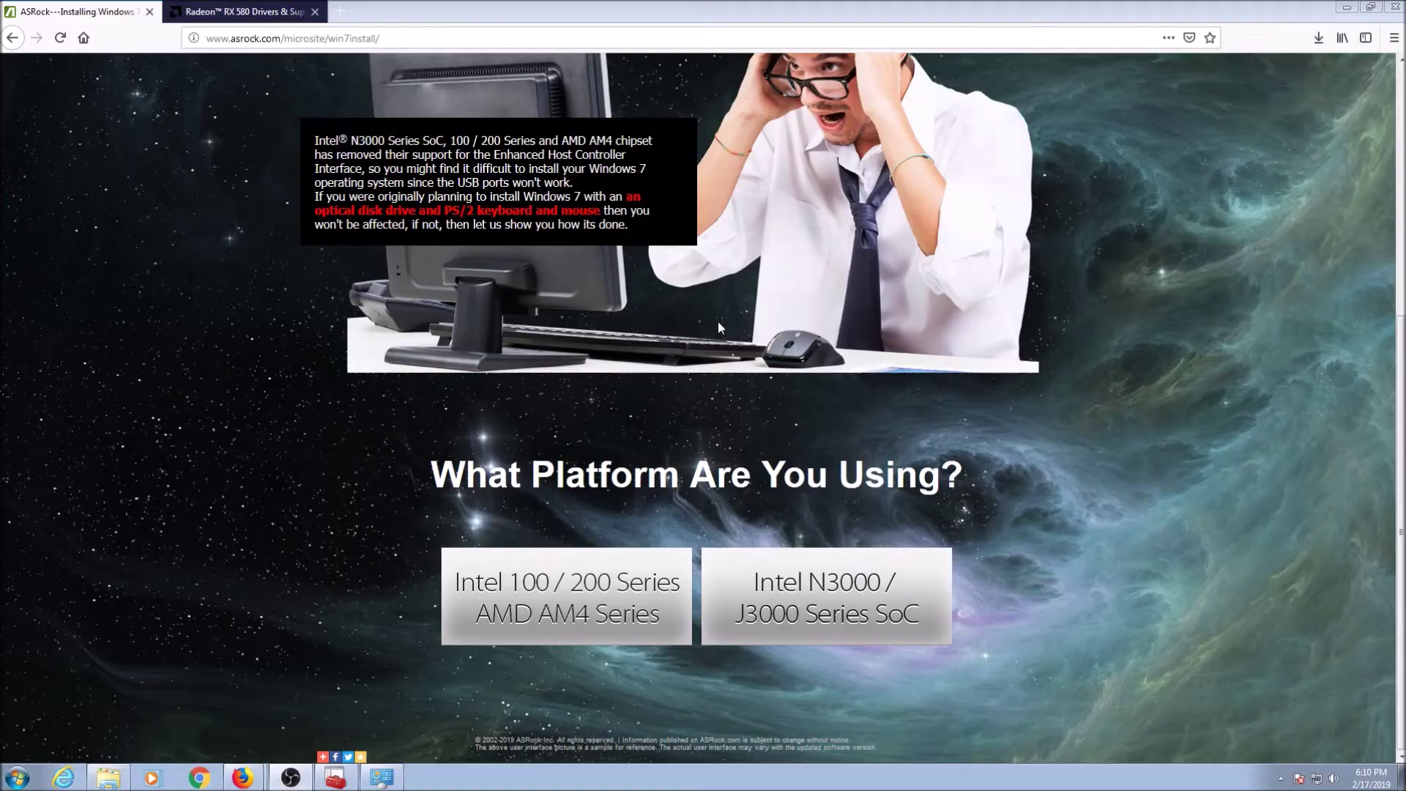
- Look over ASRock's Windows 7 installation guide and its installation options for Intel 100/200 and AMD AM4 platforms
{"action": "left_click_drag", "start_coordinate": [1400, 410], "coordinate": [1387, 61]}
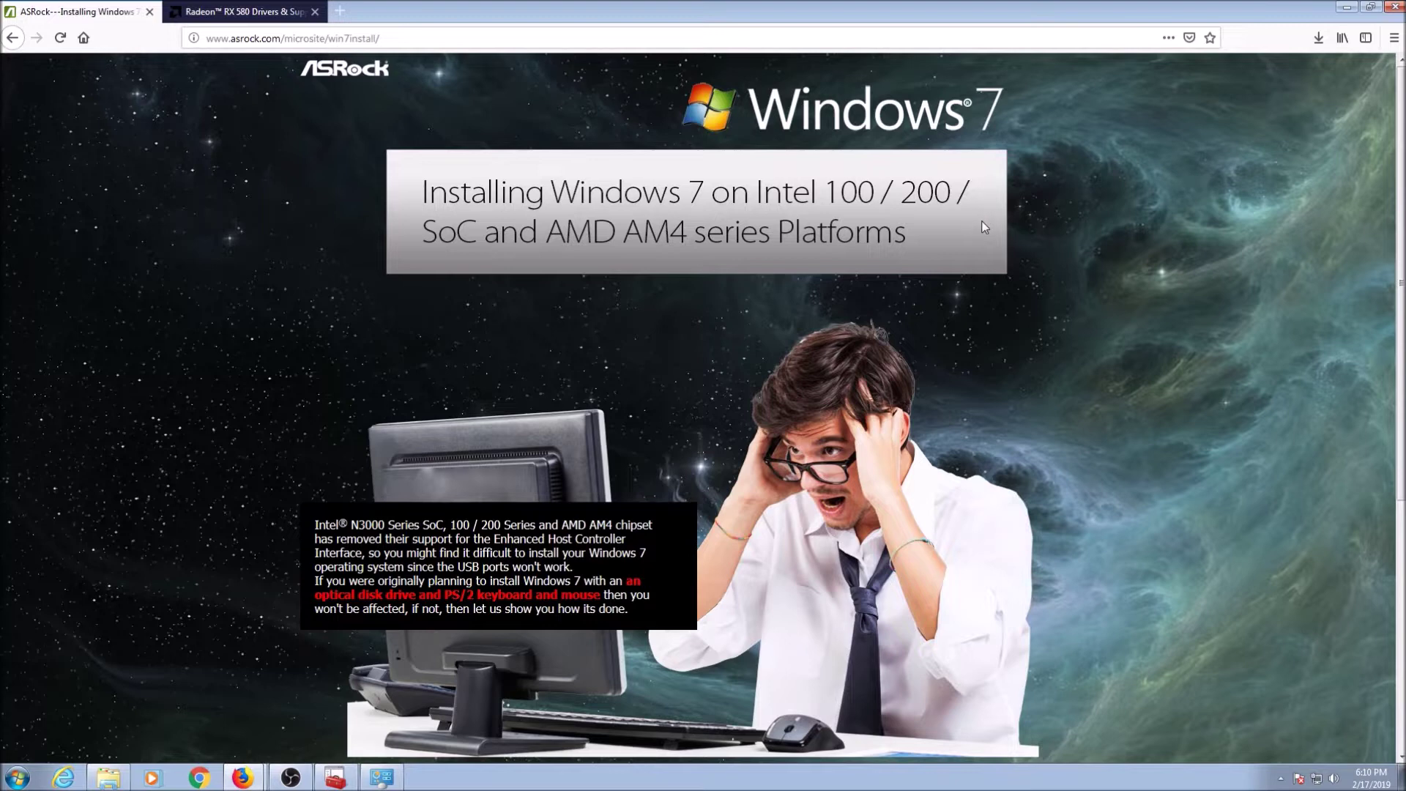
{"action": "left_click_drag", "start_coordinate": [1400, 161], "coordinate": [1397, 432]}
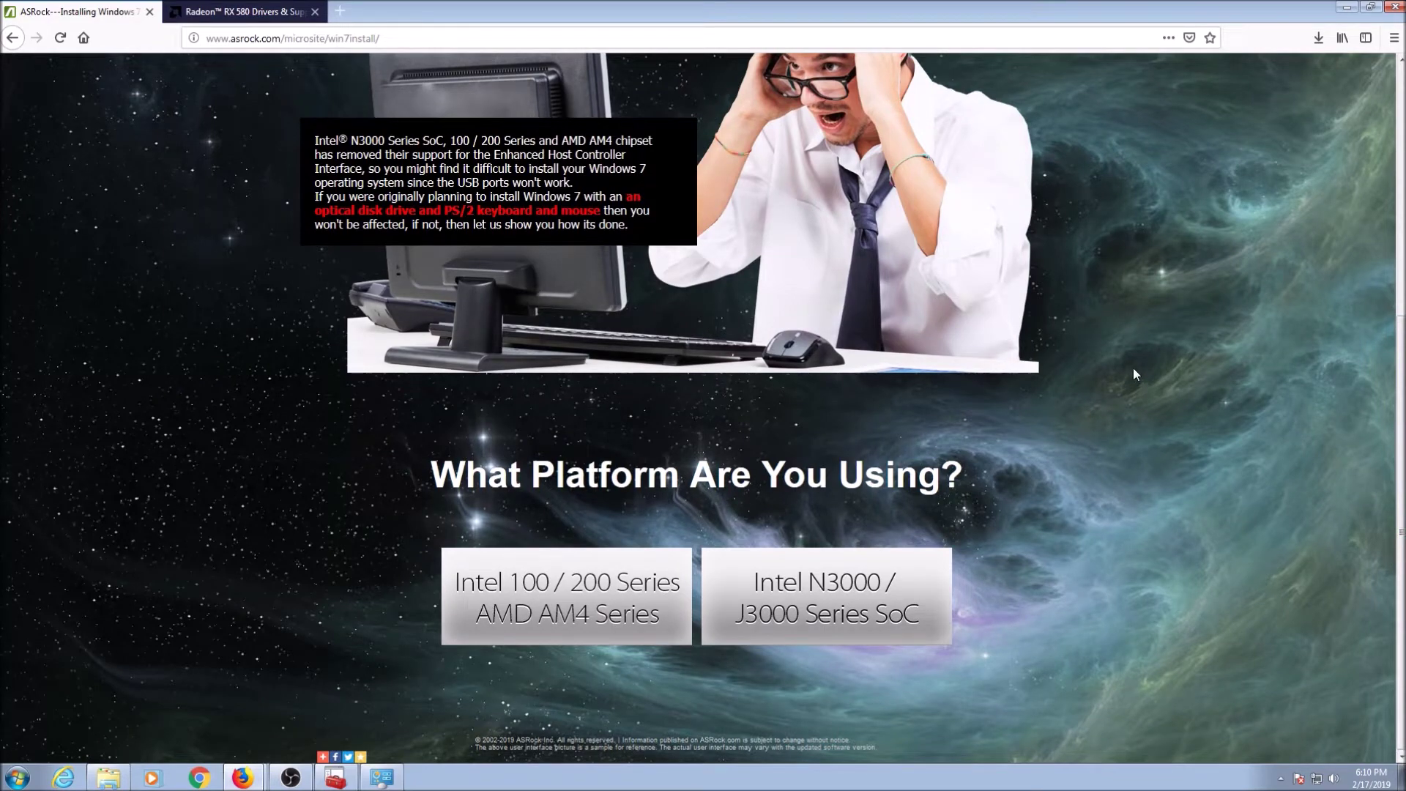
{"action": "scroll", "coordinate": [1132, 367], "scroll_direction": "up", "scroll_amount": 5}
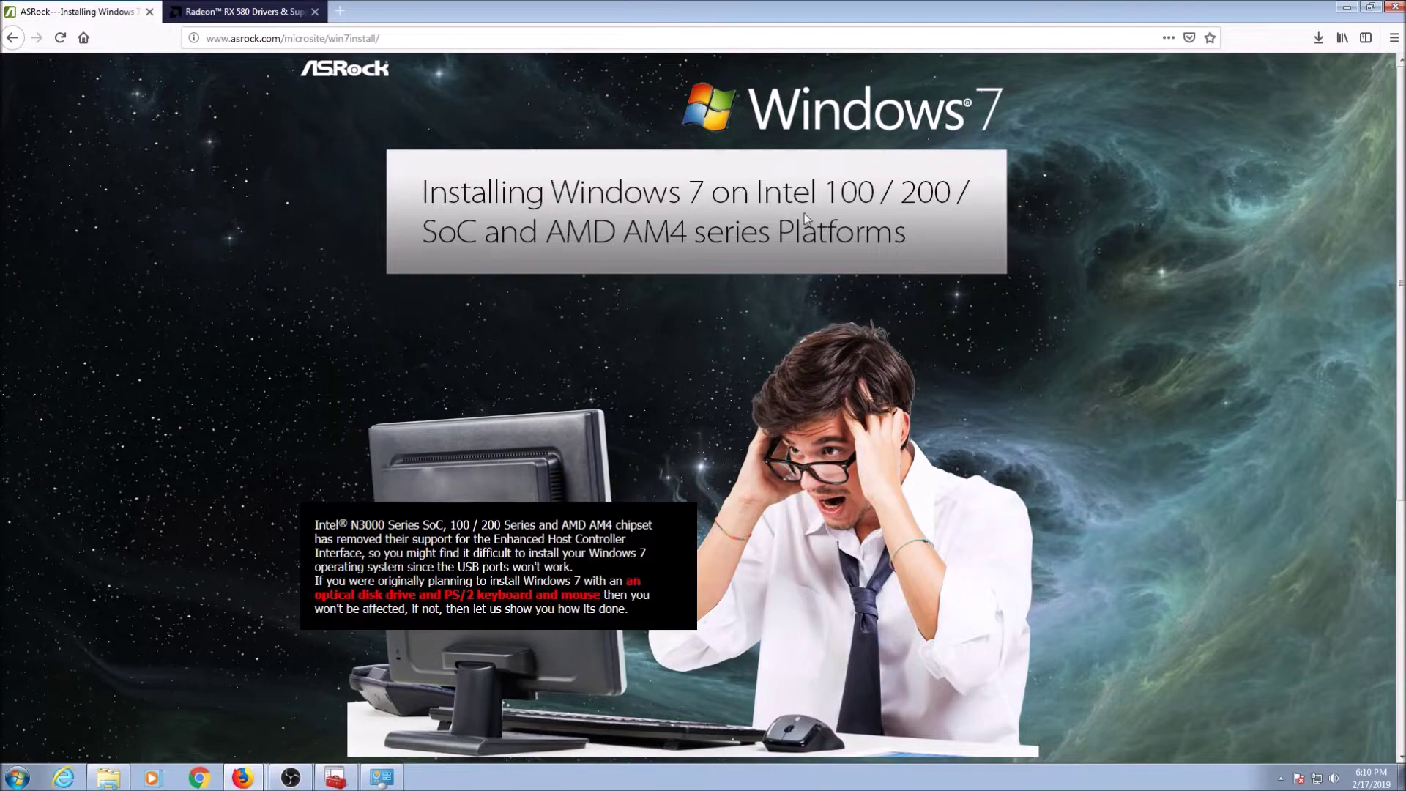
{"action": "scroll", "coordinate": [805, 213], "scroll_direction": "down", "scroll_amount": 5}
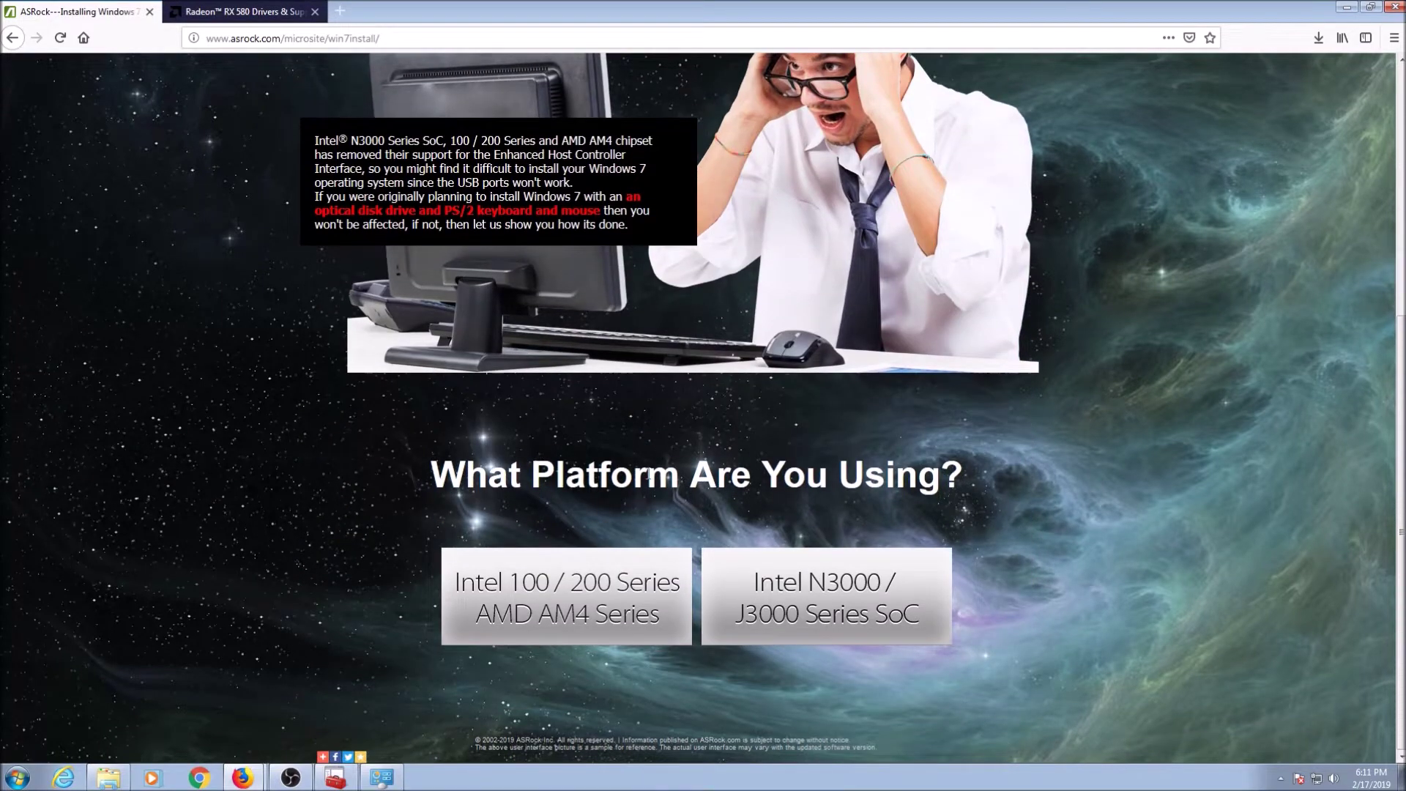
{"action": "left_click", "coordinate": [575, 602]}
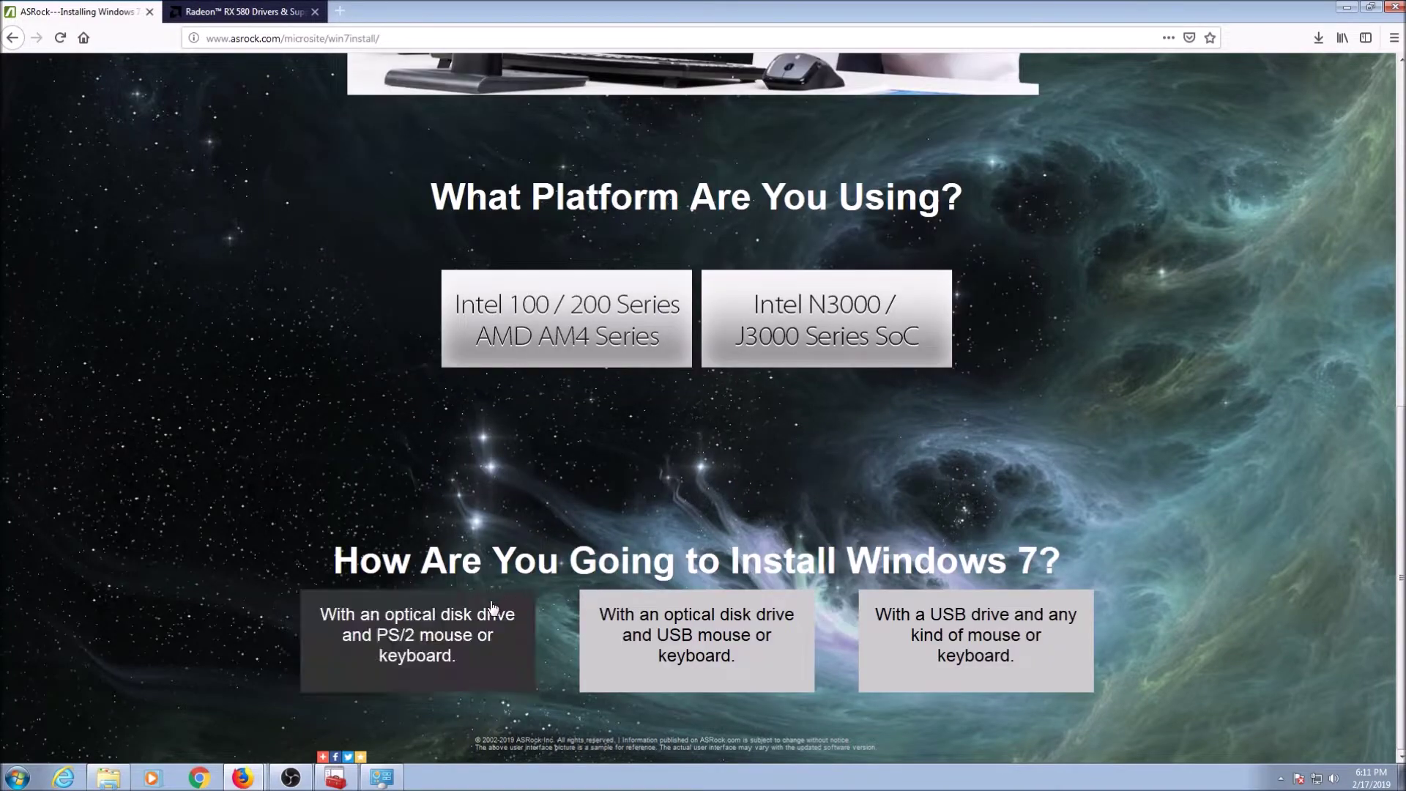
{"action": "left_click", "coordinate": [335, 659]}
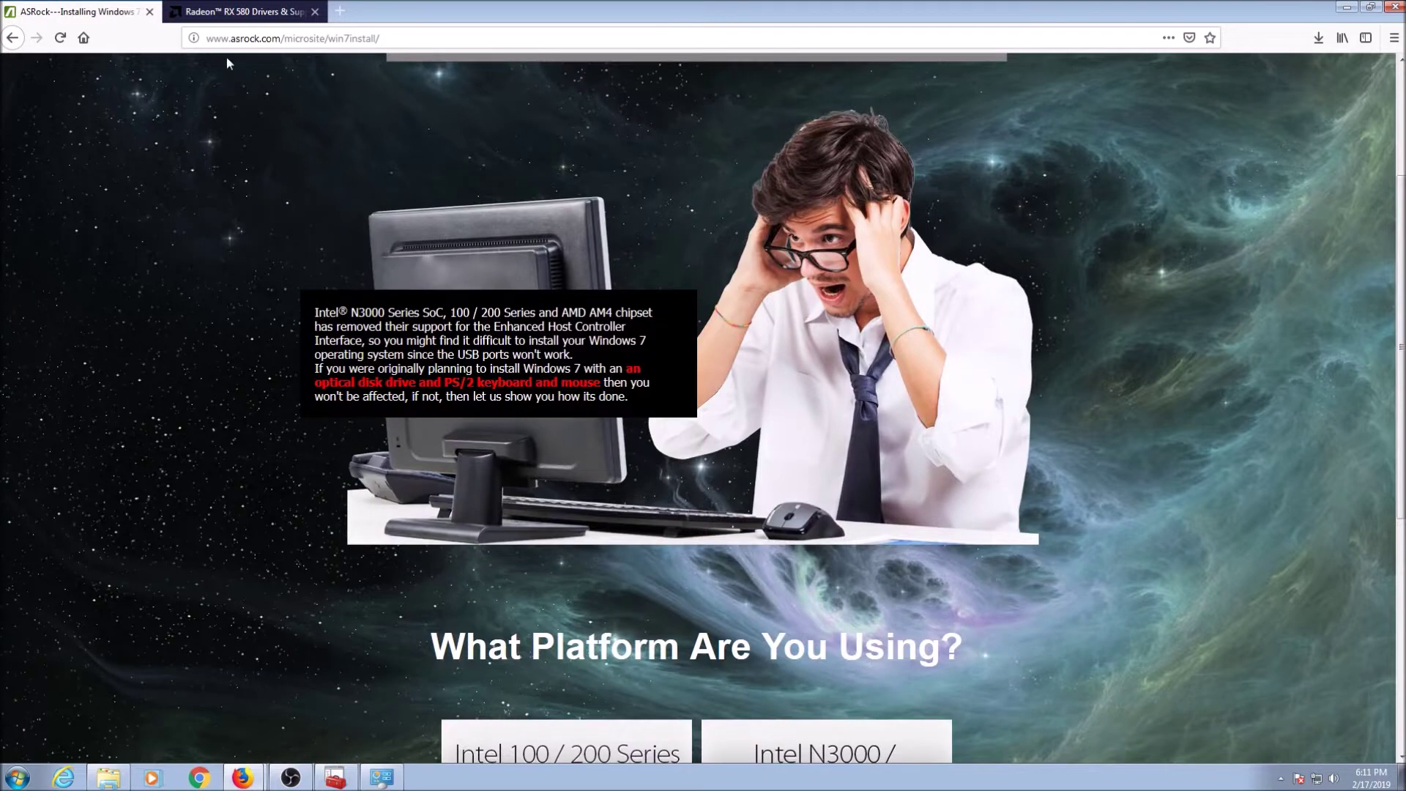
- Return to the Google results for "asrock install windows 7" and reopen ASRock's installation guide at the platform choice
{"action": "left_click", "coordinate": [13, 37]}
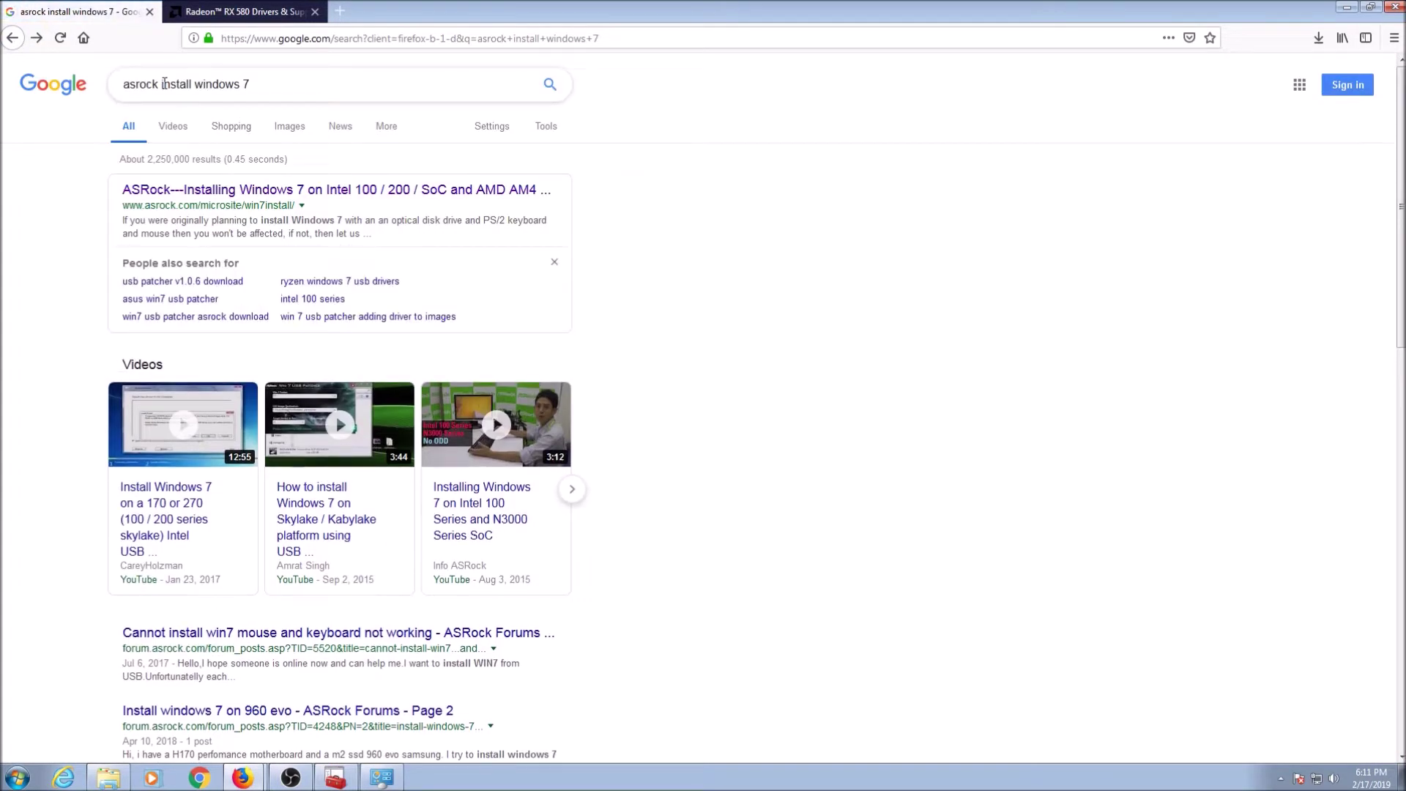
{"action": "left_click", "coordinate": [247, 190]}
{"action": "scroll", "coordinate": [1066, 300], "scroll_direction": "down", "scroll_amount": 4}
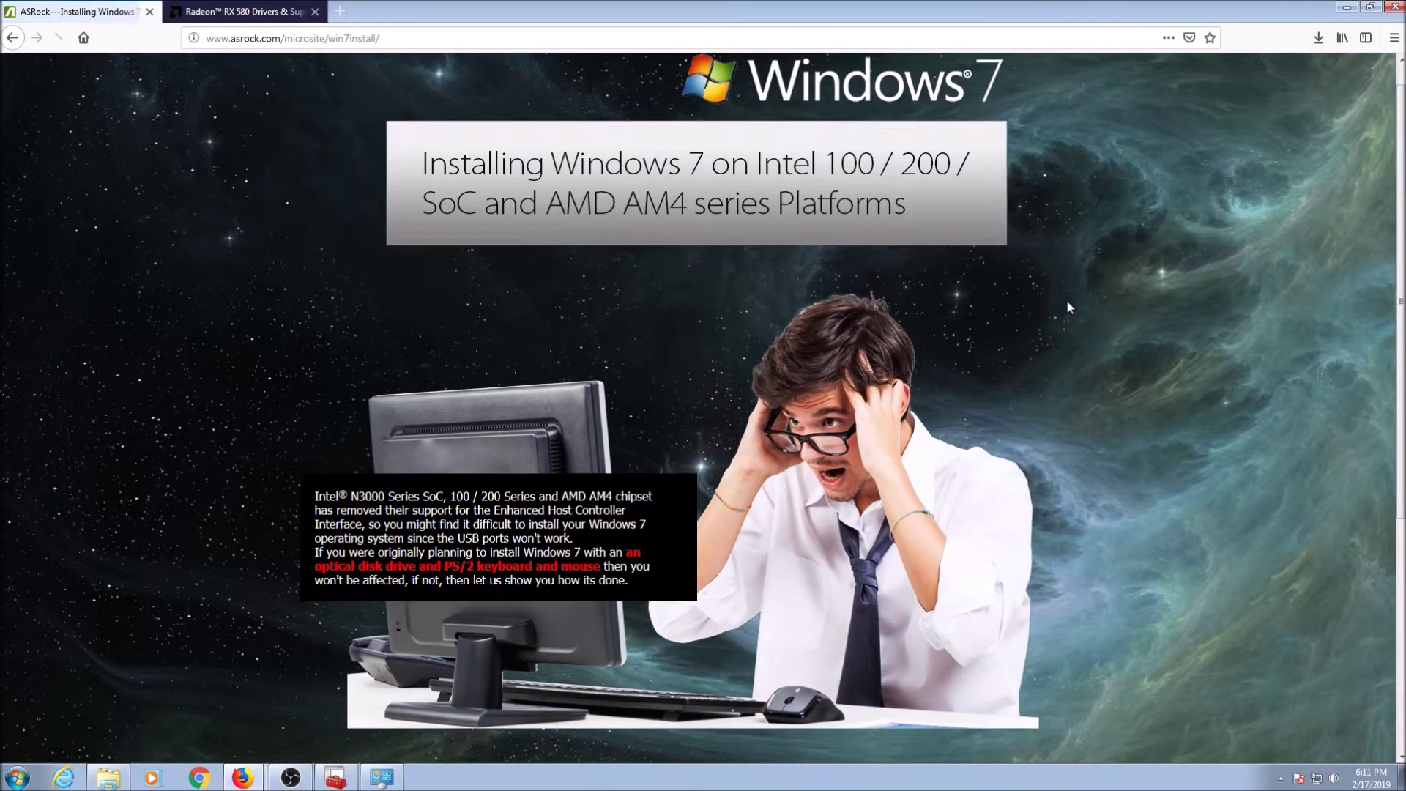
{"action": "scroll", "coordinate": [1065, 300], "scroll_direction": "down", "scroll_amount": 2}
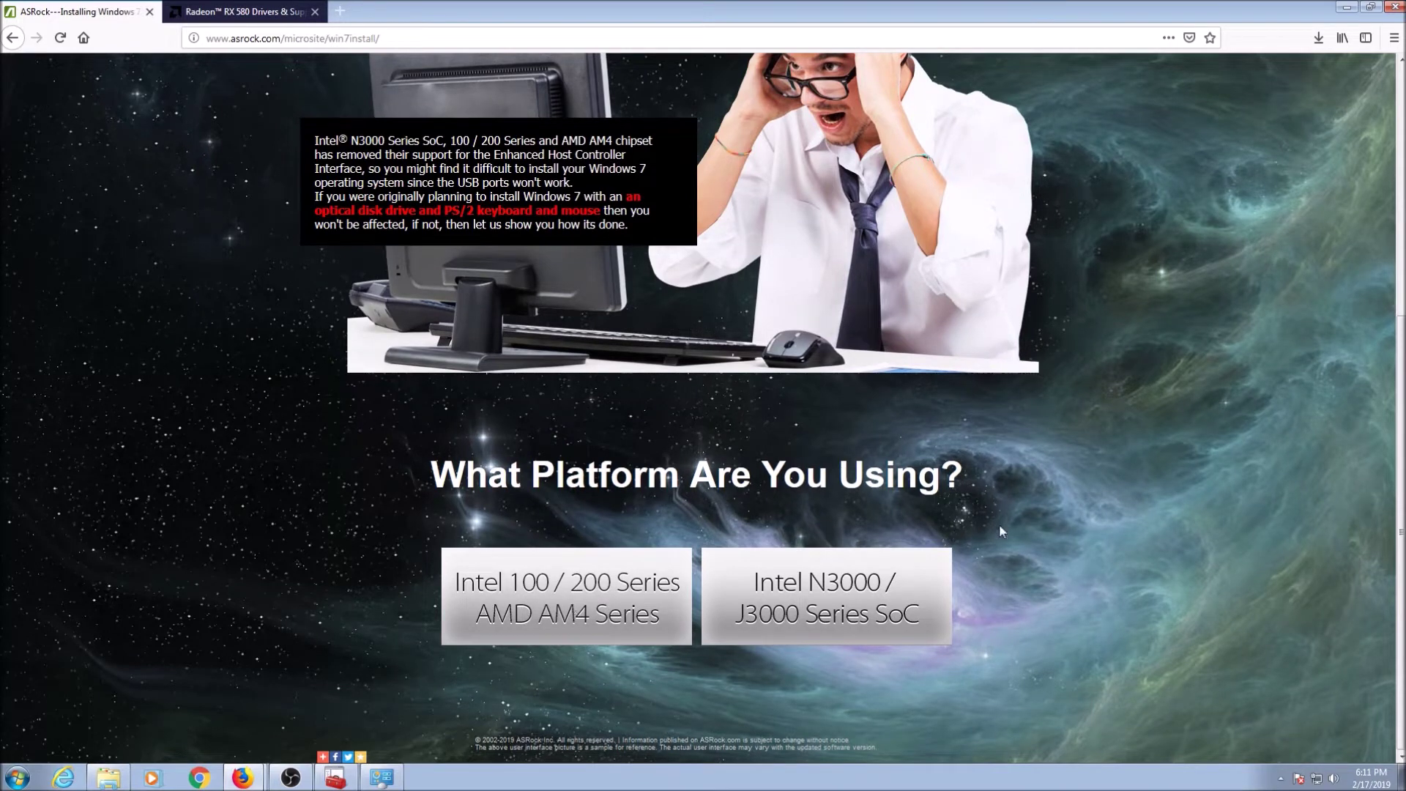
- Choose the Intel 100/200 and AMD AM4 platform and installation with a USB drive and any kind of mouse or keyboard
{"action": "left_click", "coordinate": [594, 599]}
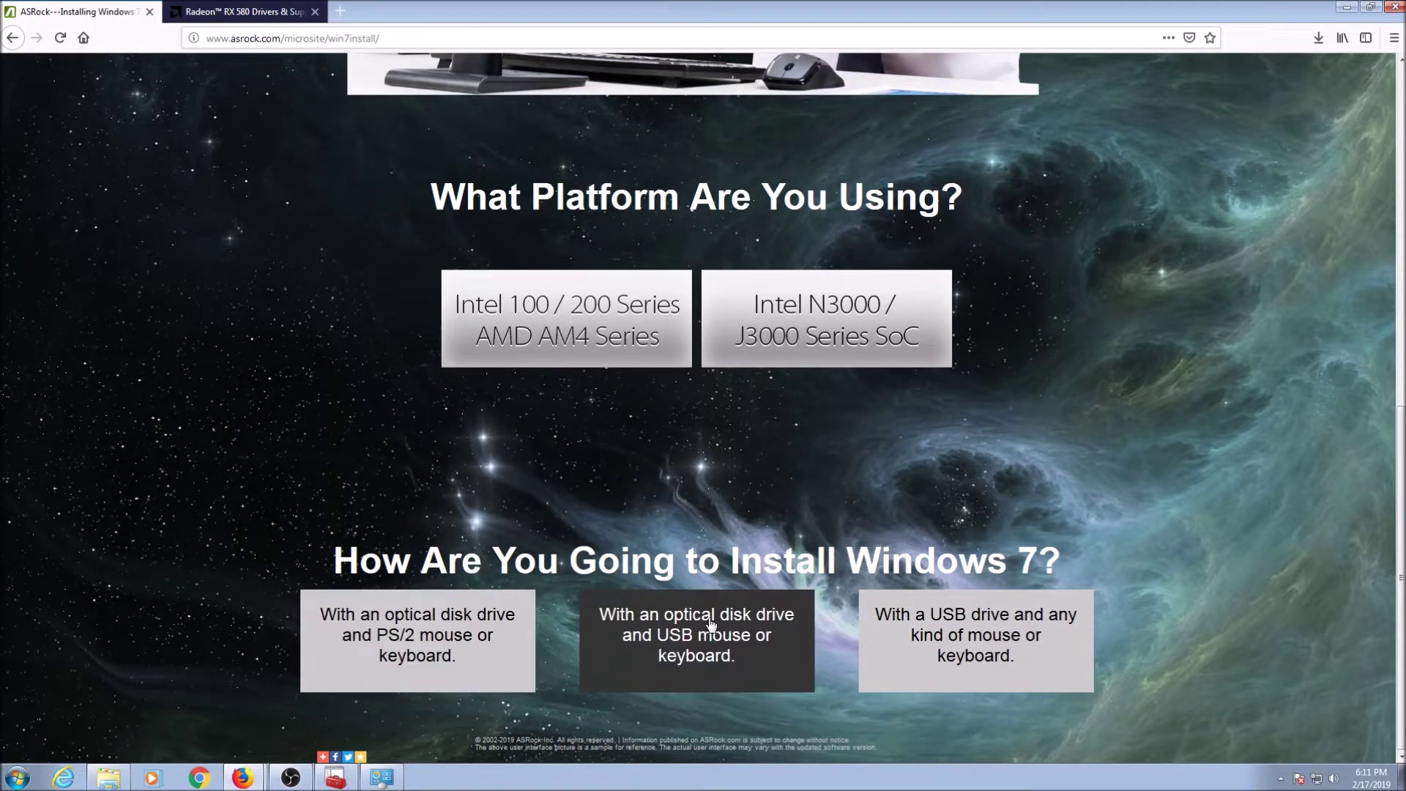
{"action": "left_click", "coordinate": [1039, 643]}
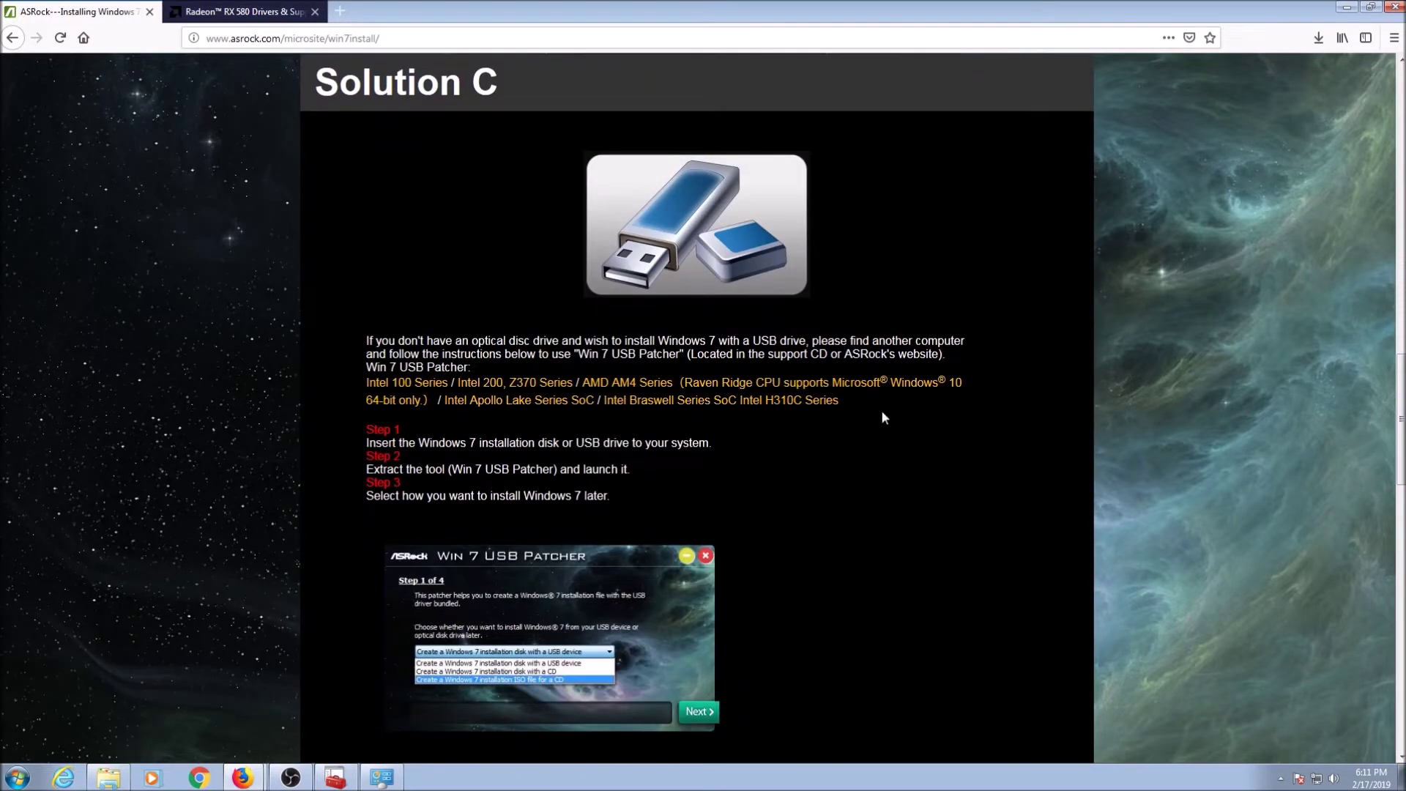
{"action": "scroll", "coordinate": [848, 438], "scroll_direction": "down", "scroll_amount": 2}
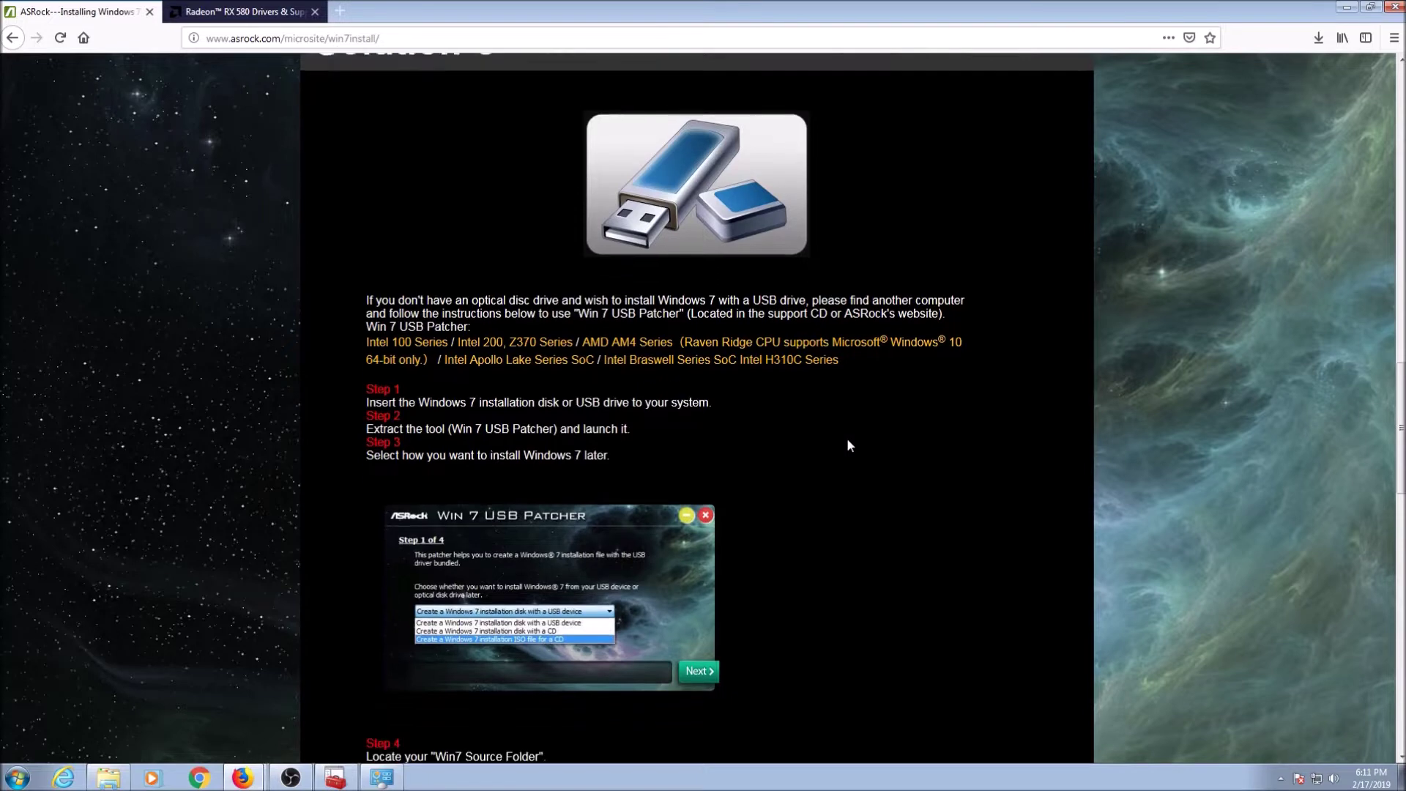
- Open the Win7UsbPatcher(v2.0.18_200Series).zip download with Windows Explorer and extract all its files to the proposed Documents folder
{"action": "scroll", "coordinate": [849, 446], "scroll_direction": "down", "scroll_amount": 2}
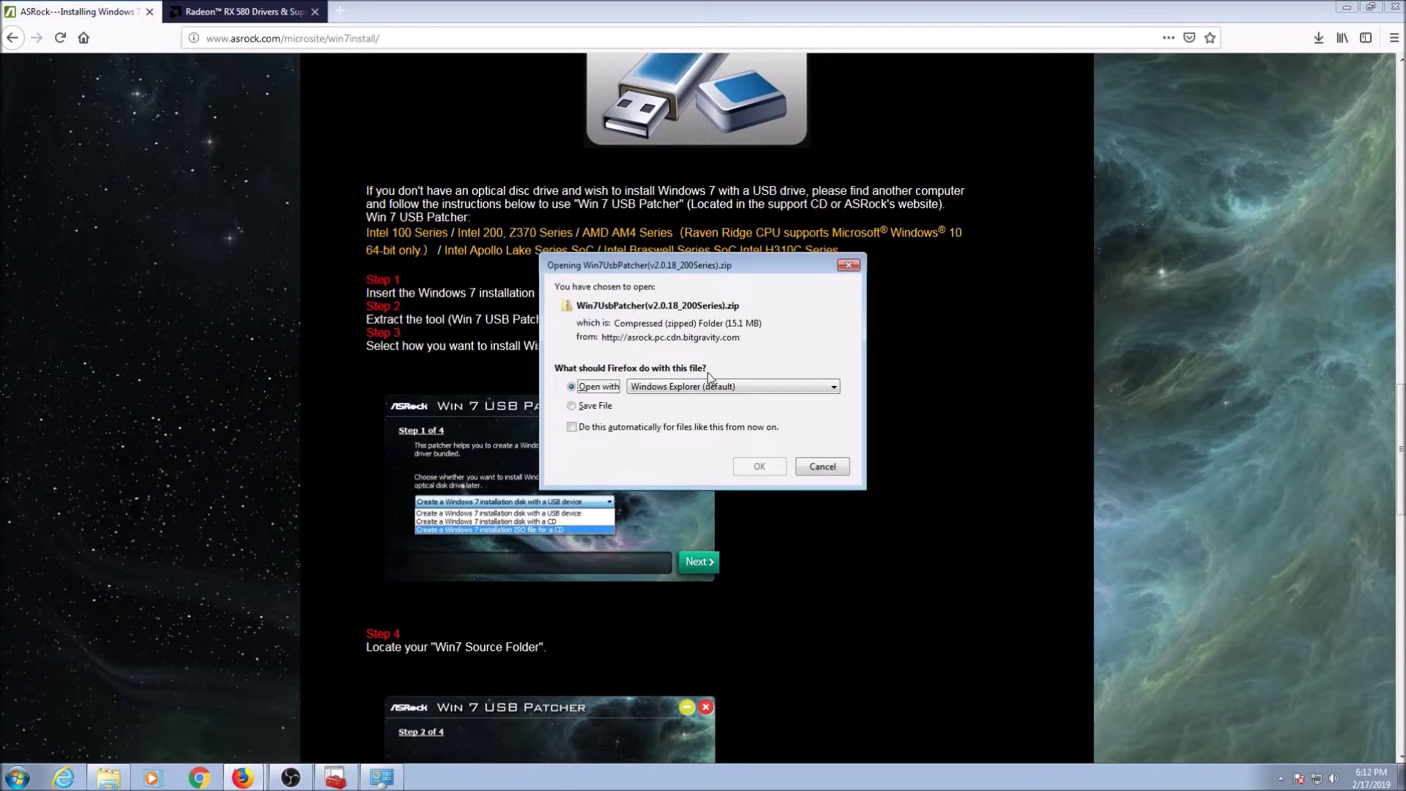
{"action": "left_click", "coordinate": [757, 463]}
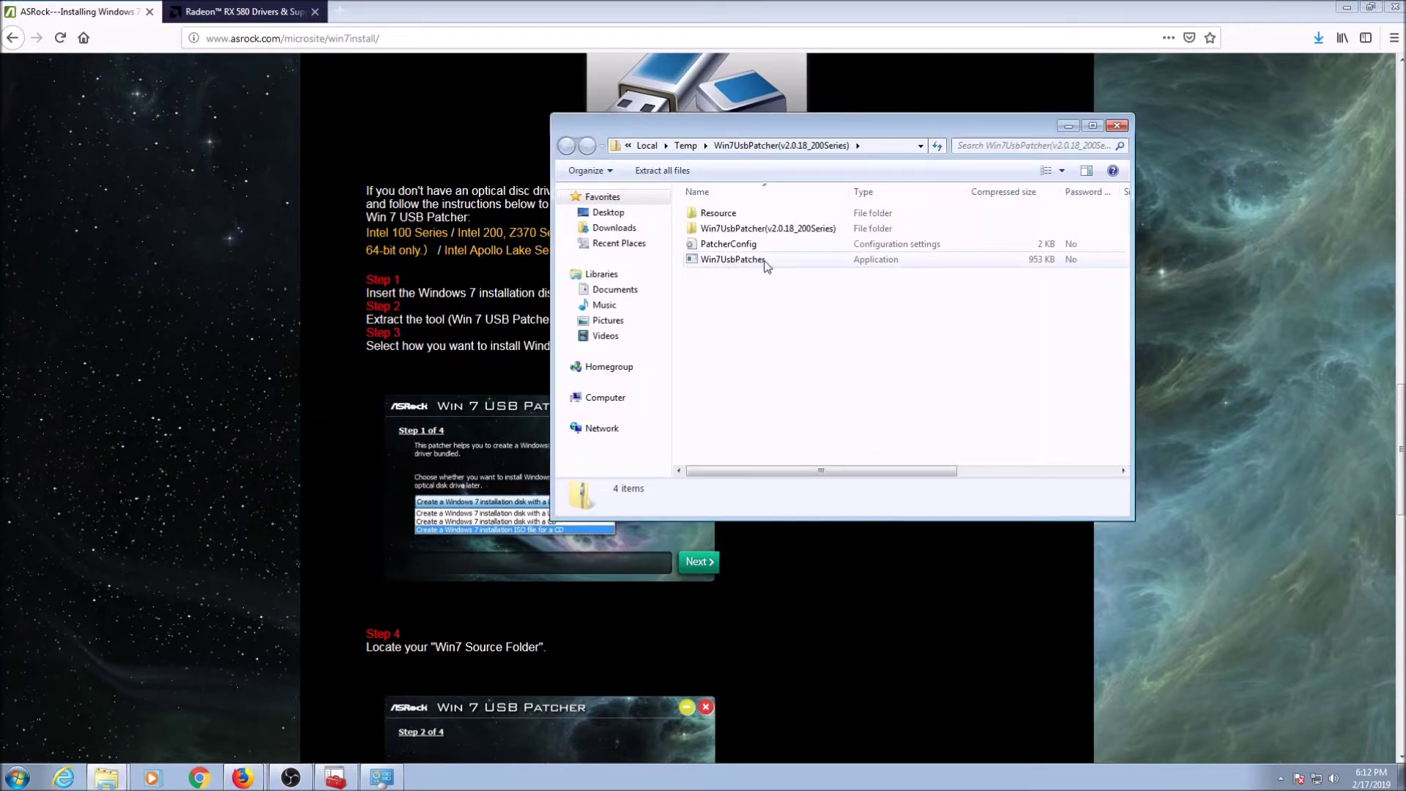
{"action": "left_click", "coordinate": [733, 260]}
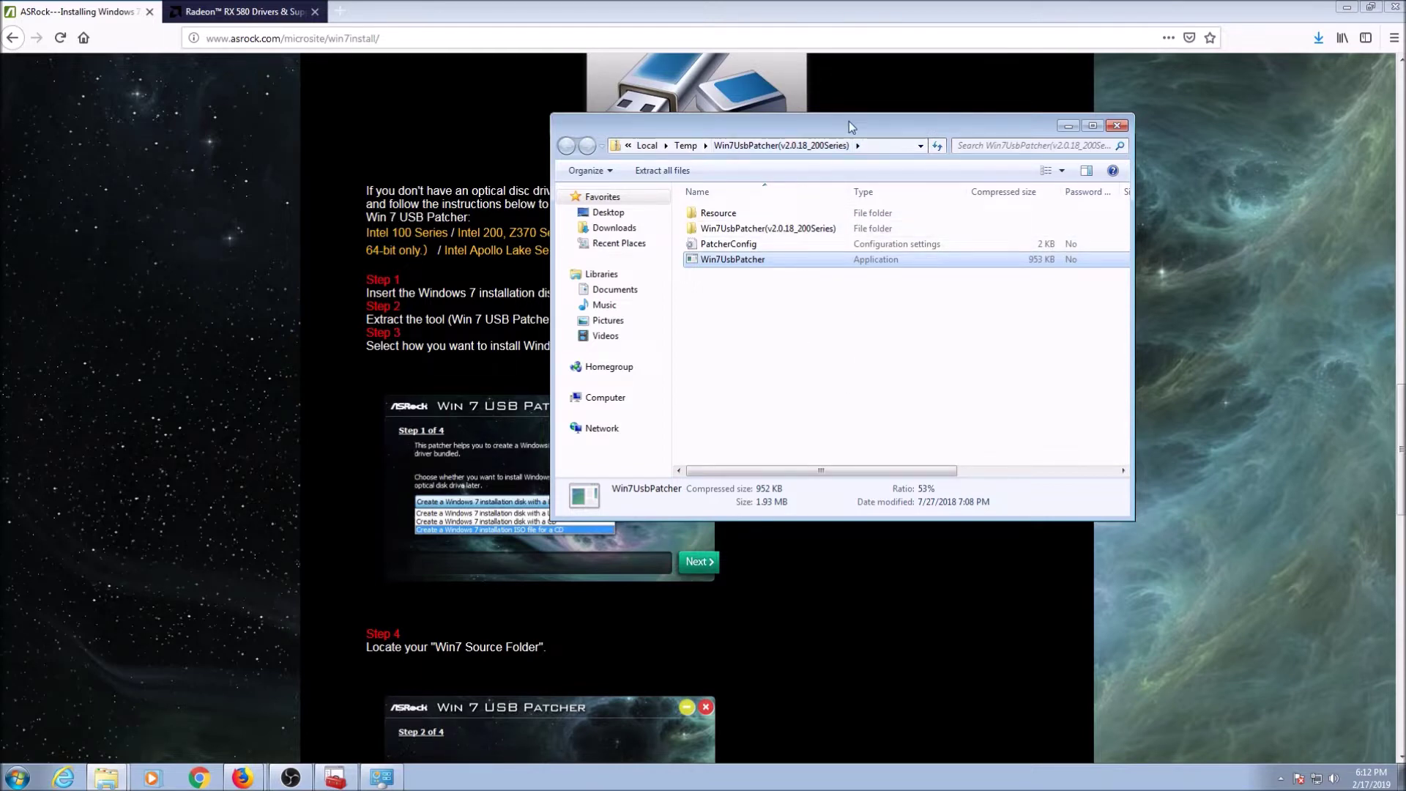
{"action": "left_click_drag", "start_coordinate": [850, 121], "coordinate": [429, 148]}
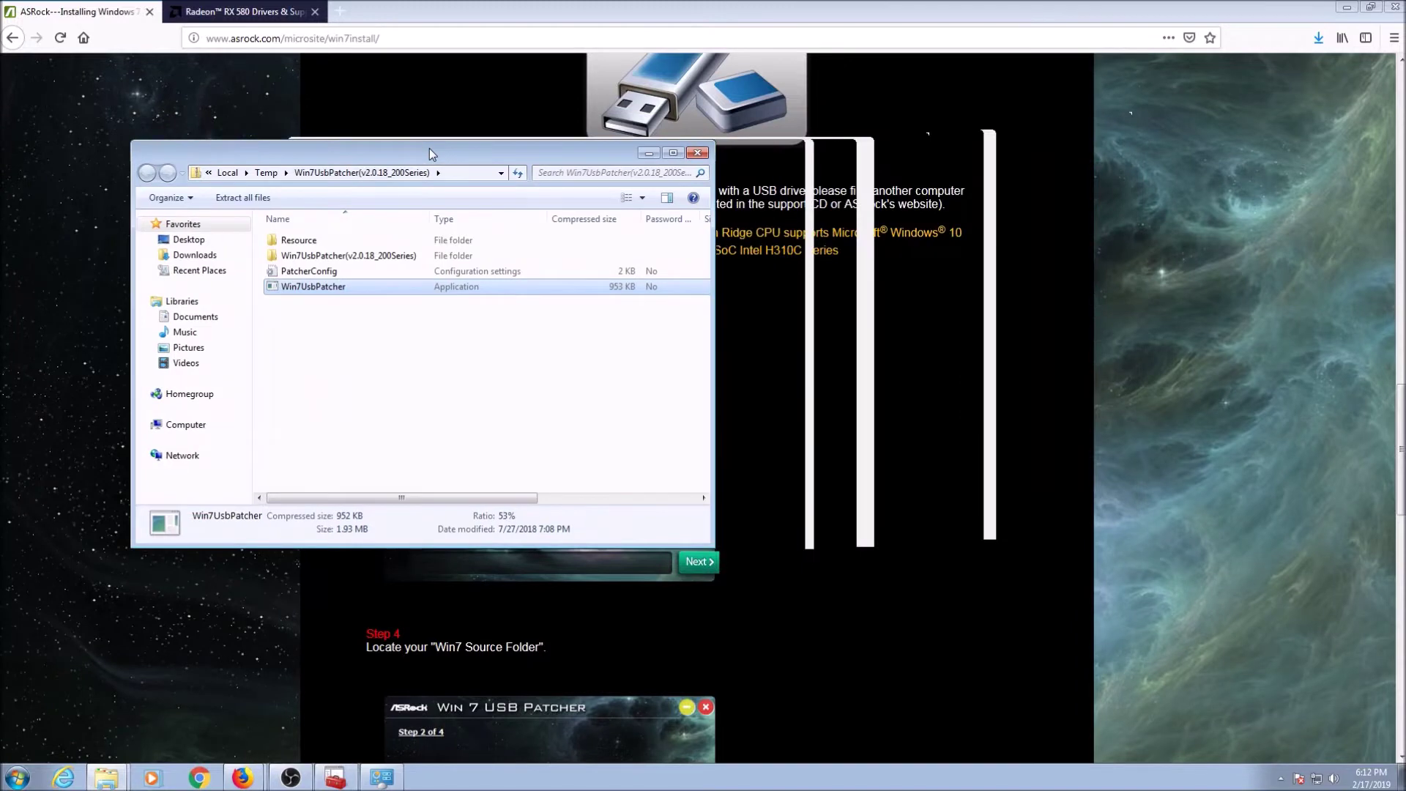
{"action": "left_click", "coordinate": [243, 198]}
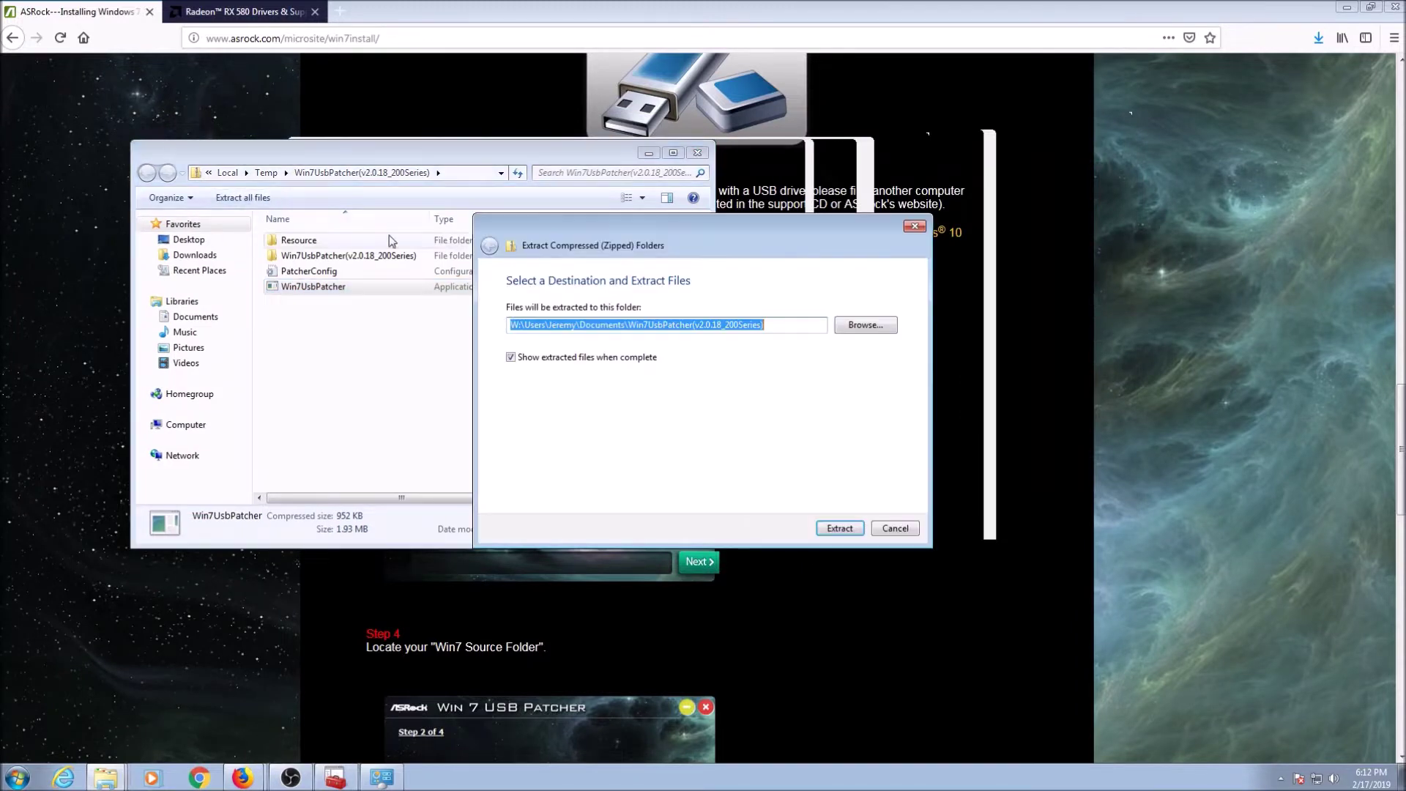
{"action": "left_click", "coordinate": [842, 529]}
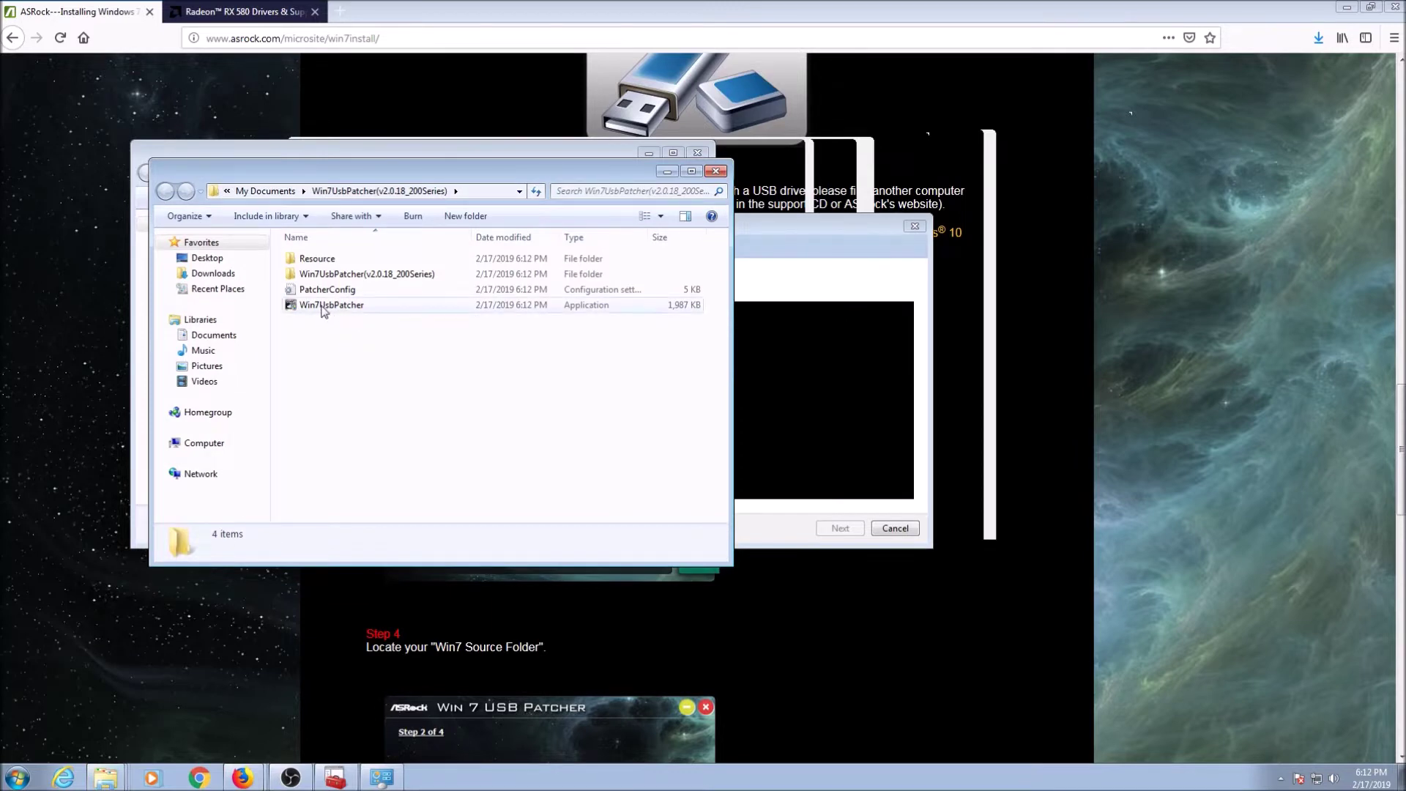
- Launch the extracted Win7UsbPatcher and set it to create a Windows 7 installation disk with a USB device from an ISO file
{"action": "left_click", "coordinate": [323, 307]}
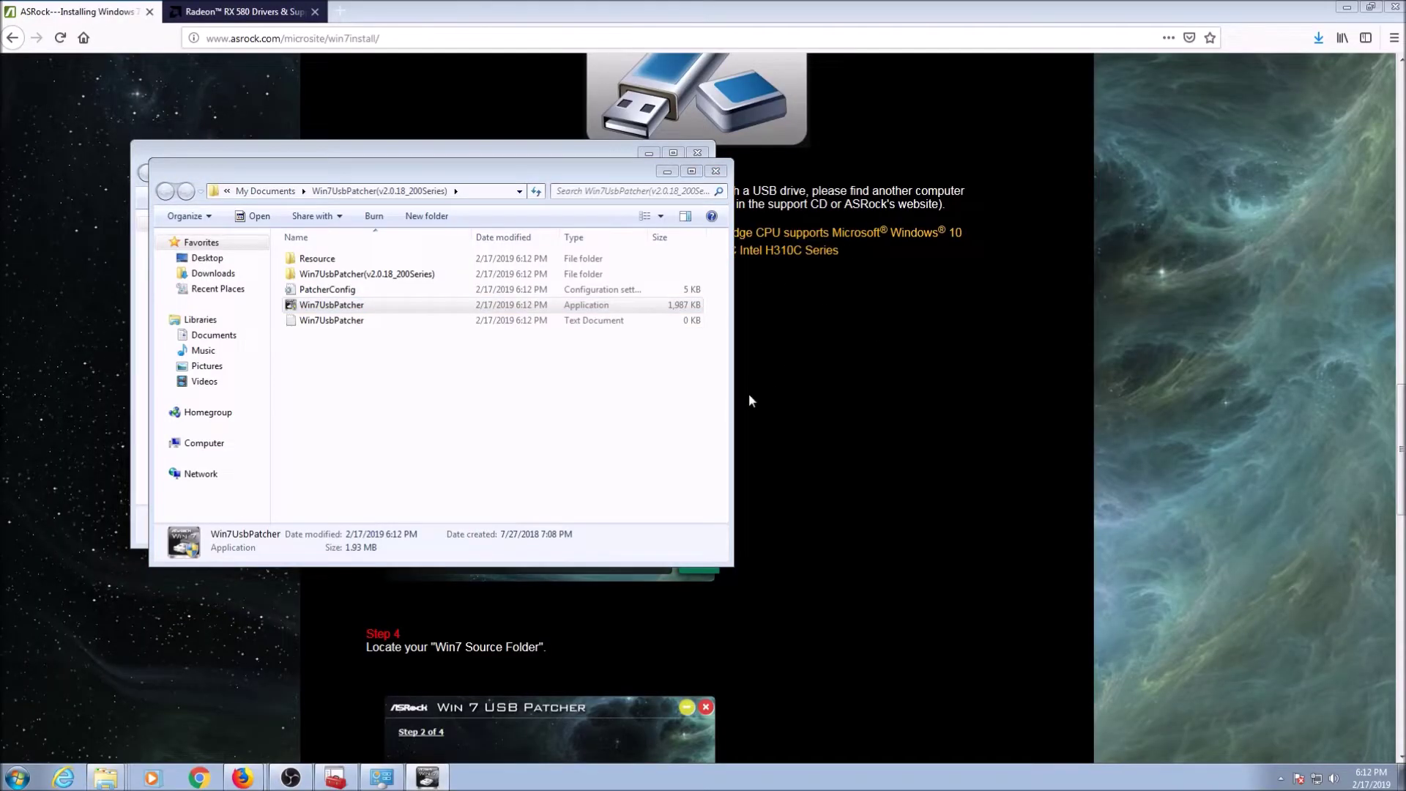
{"action": "left_click", "coordinate": [769, 416]}
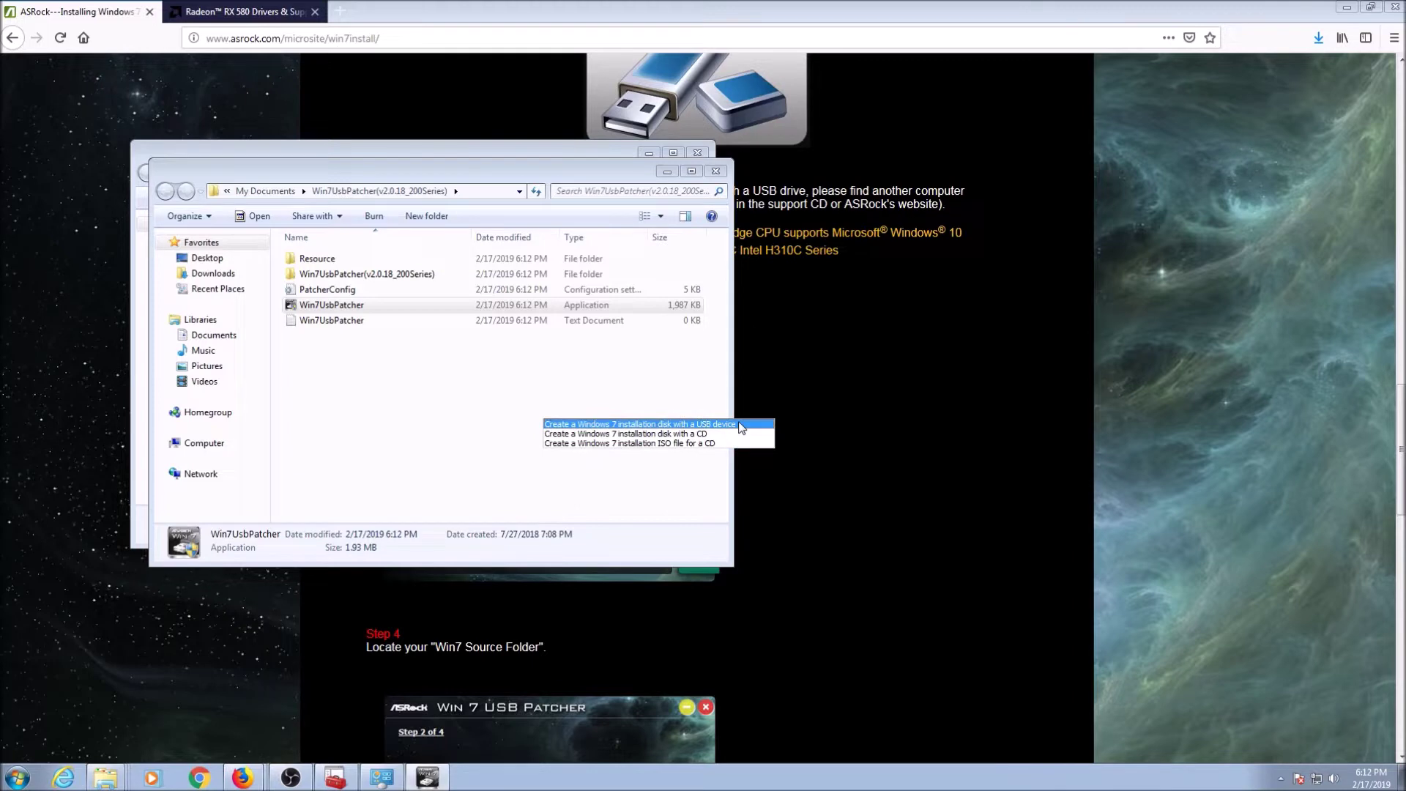
{"action": "left_click", "coordinate": [739, 425]}
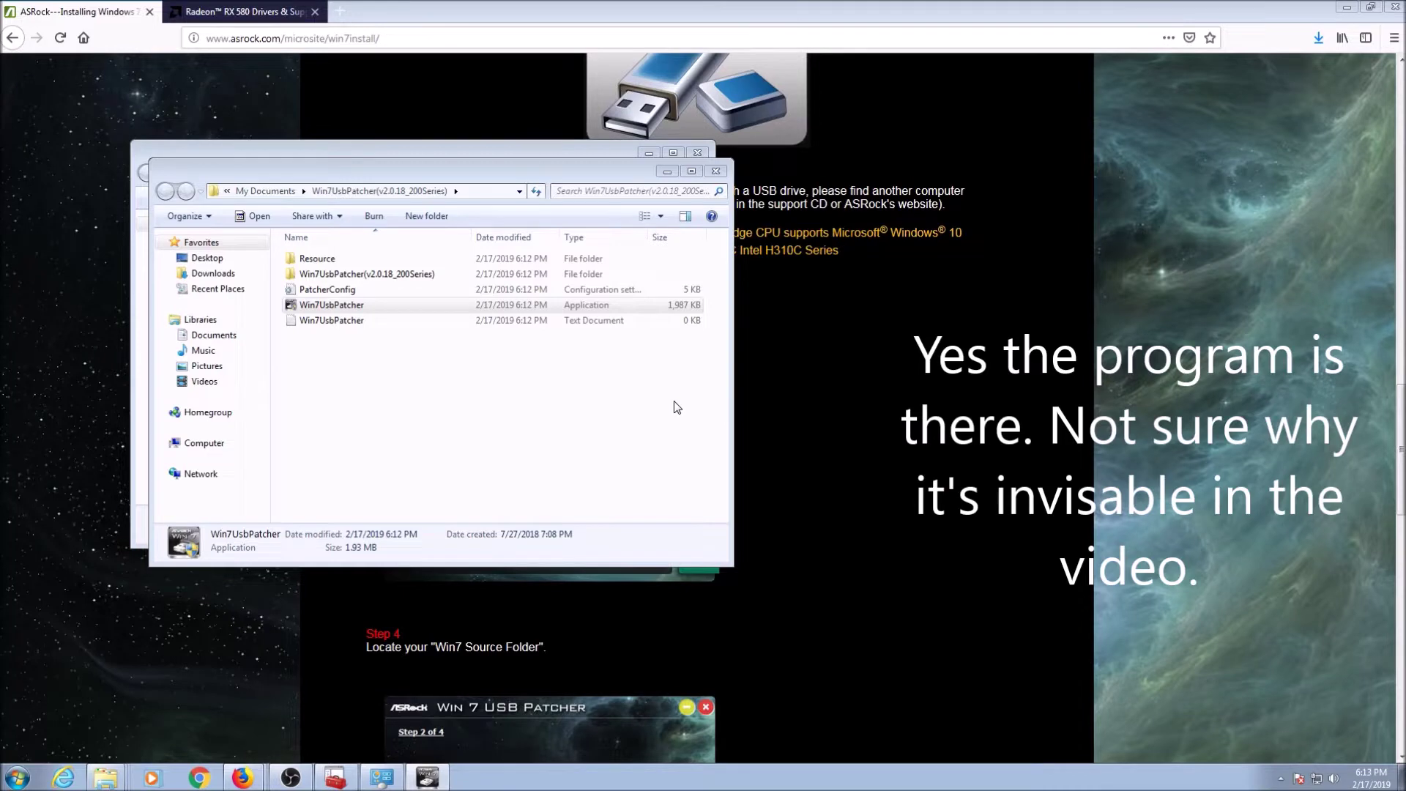
{"action": "left_click", "coordinate": [641, 419]}
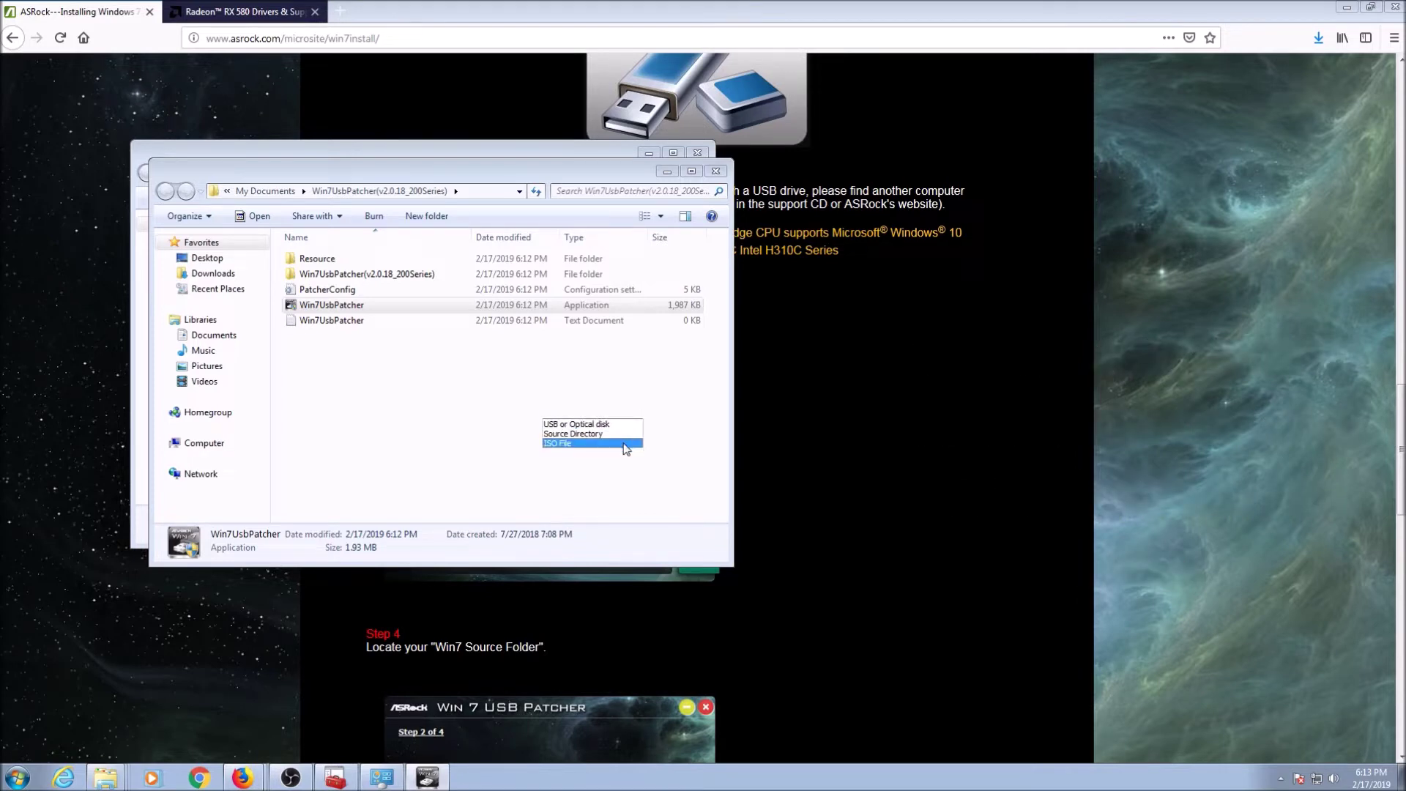
{"action": "left_click", "coordinate": [626, 444]}
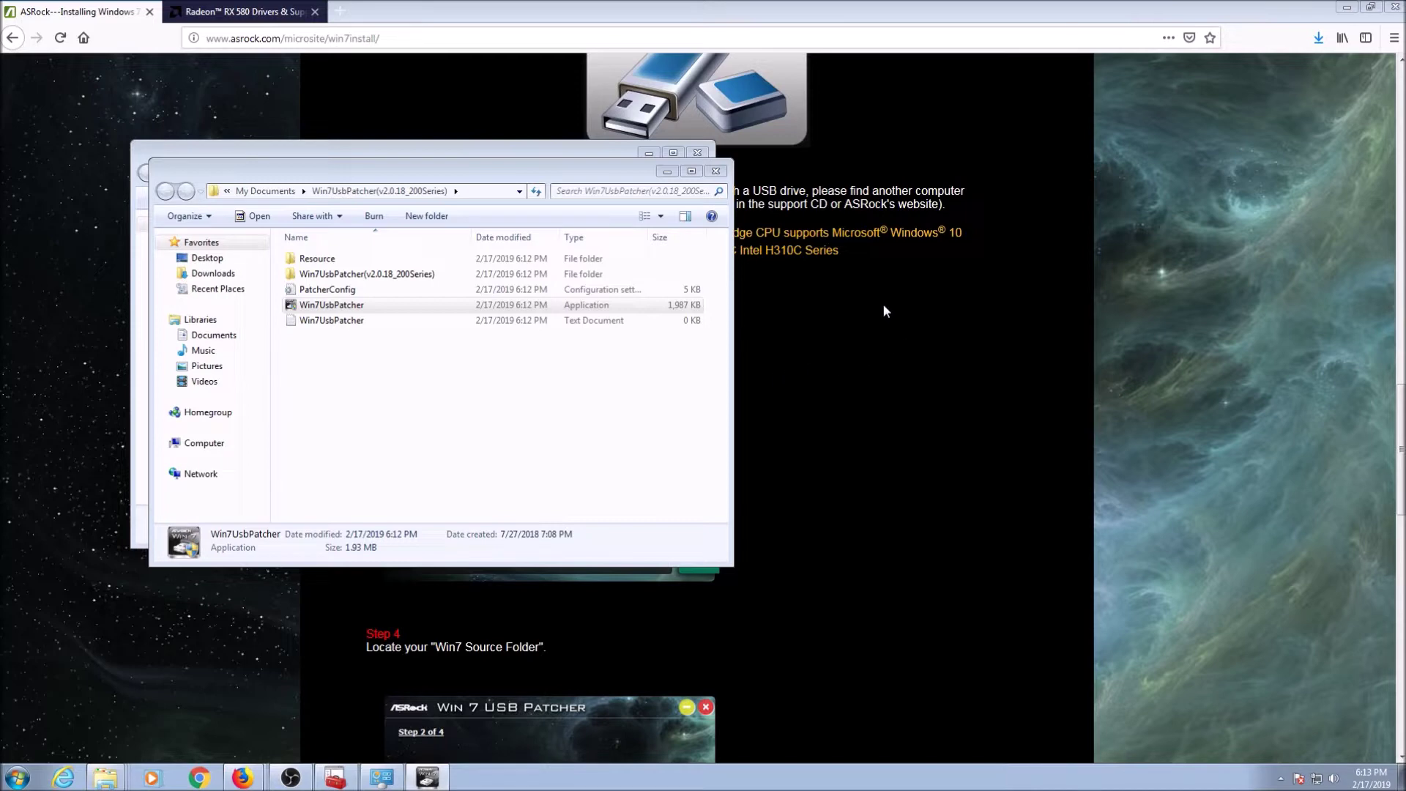
- Return to the ASRock guide and read Solution C's remaining steps on choosing the destination and starting the patcher
{"action": "left_click", "coordinate": [1048, 340]}
{"action": "scroll", "coordinate": [636, 276], "scroll_direction": "down", "scroll_amount": 10}
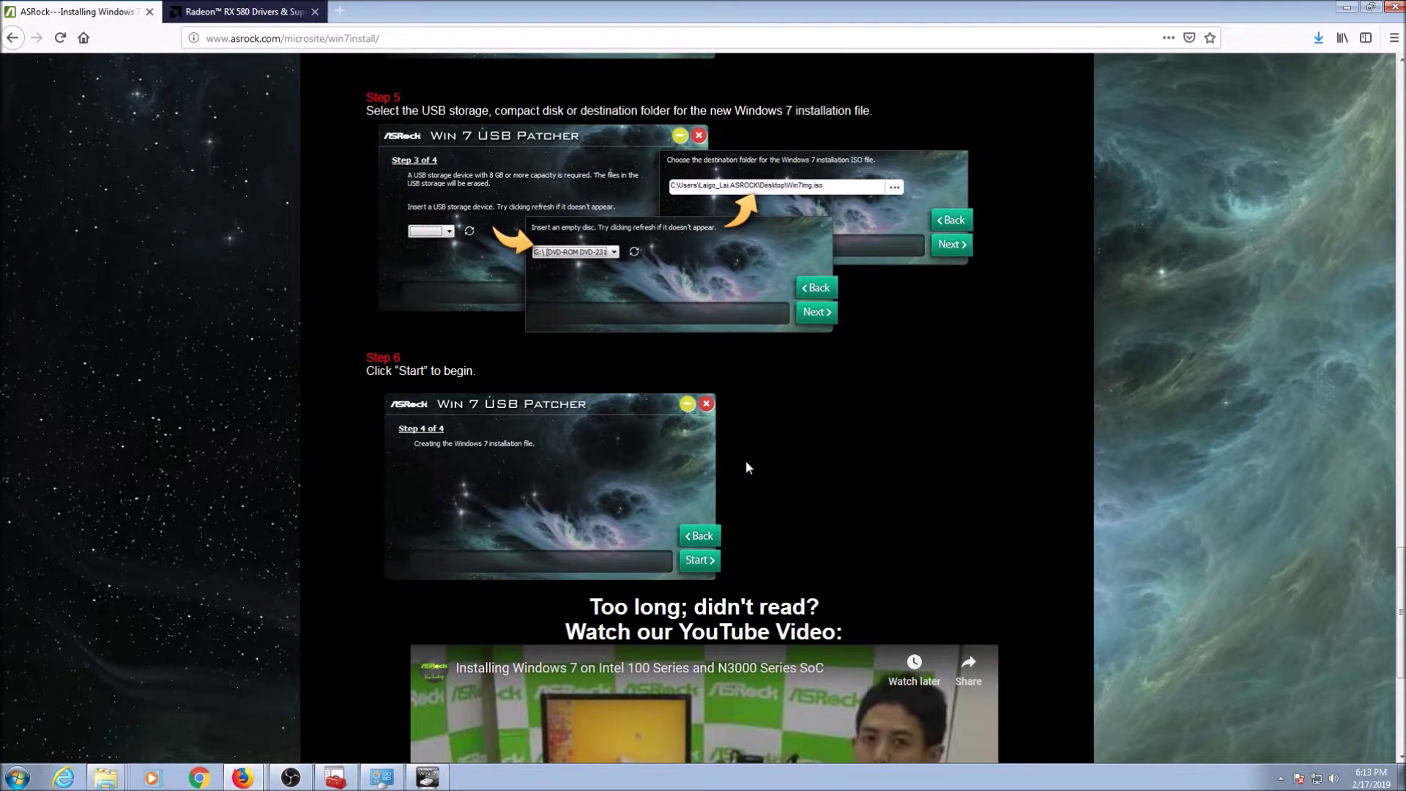
{"action": "scroll", "coordinate": [746, 462], "scroll_direction": "down", "scroll_amount": 2}
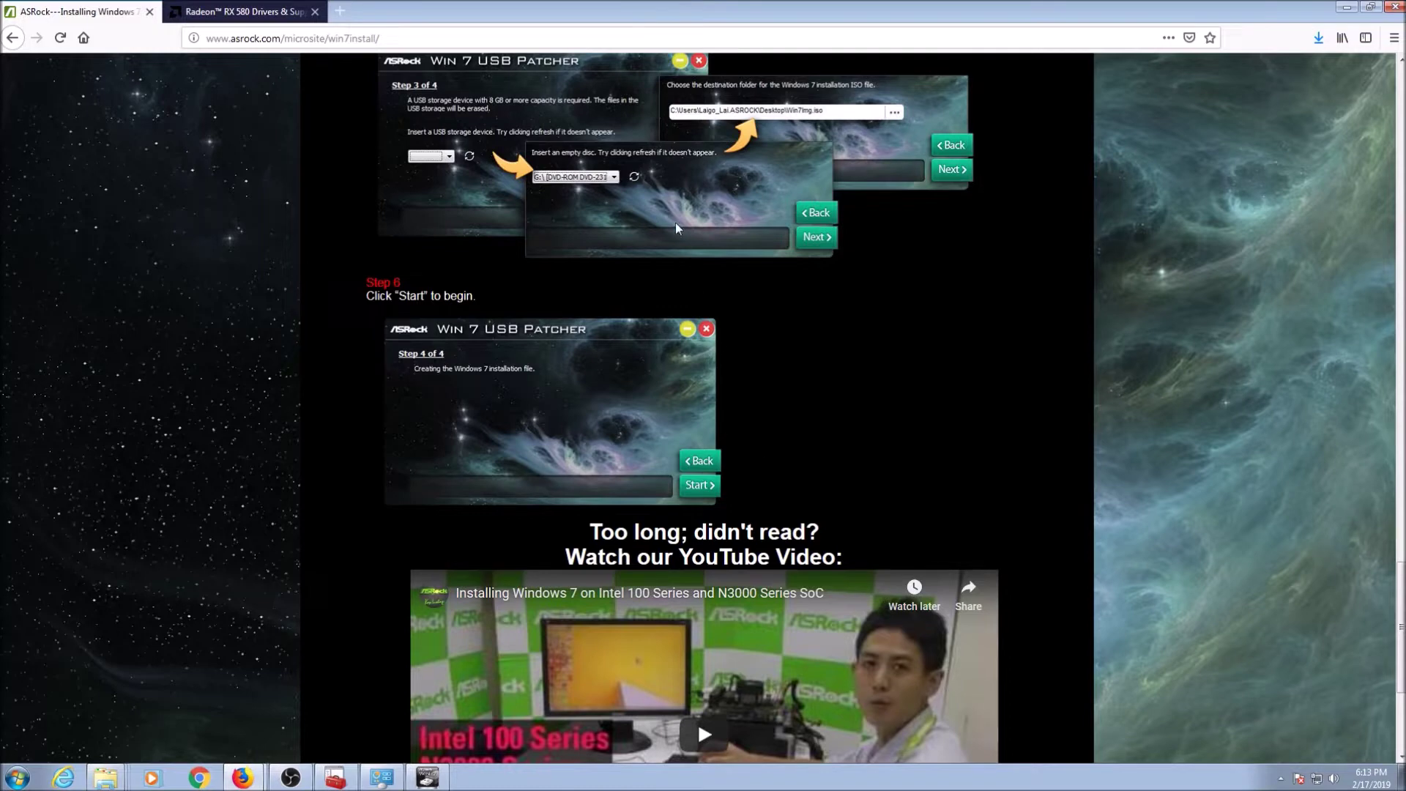
{"action": "scroll", "coordinate": [725, 395], "scroll_direction": "down", "scroll_amount": 4}
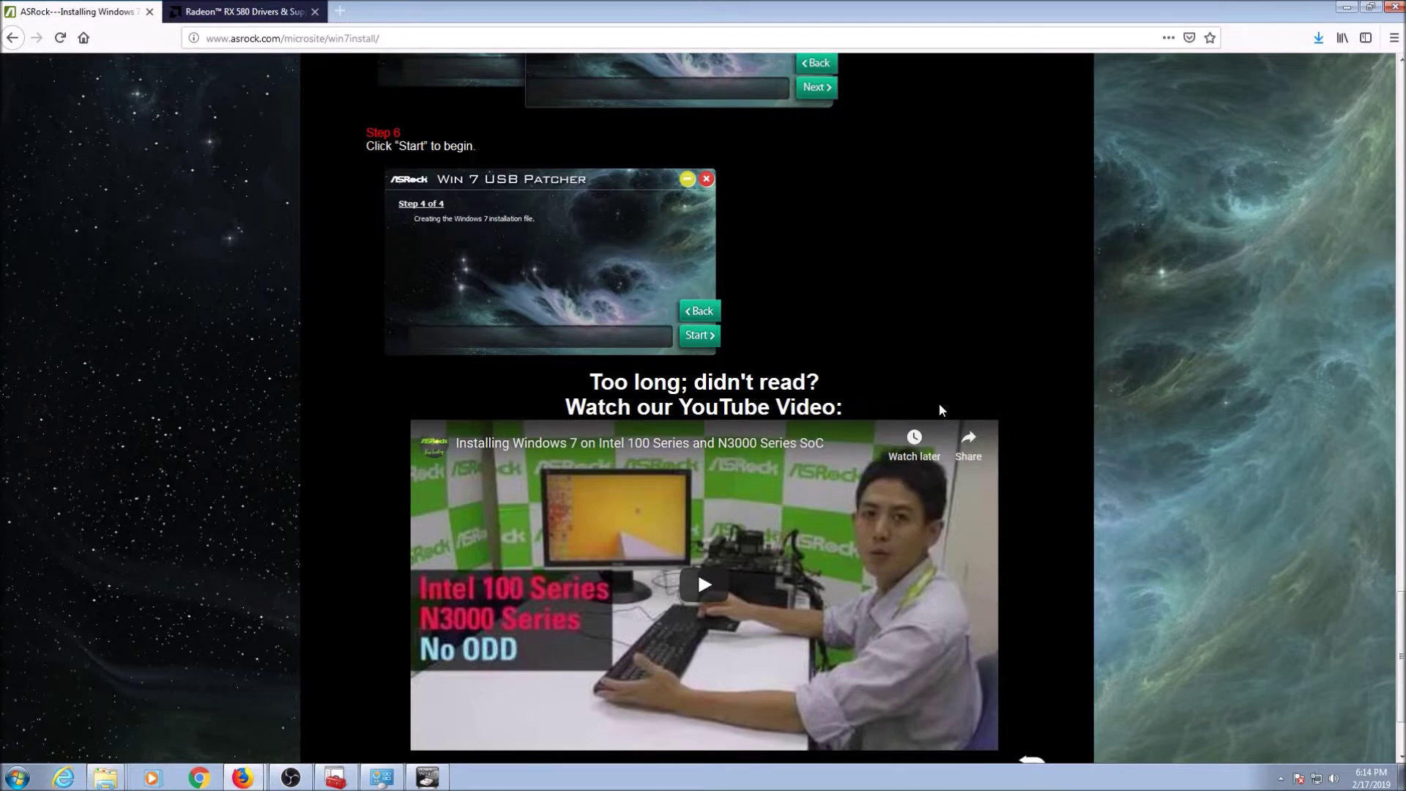
- Review Solution C of the ASRock guide, from its introduction through Step 6 on starting the Win 7 USB Patcher
{"action": "scroll", "coordinate": [941, 408], "scroll_direction": "up", "scroll_amount": 2}
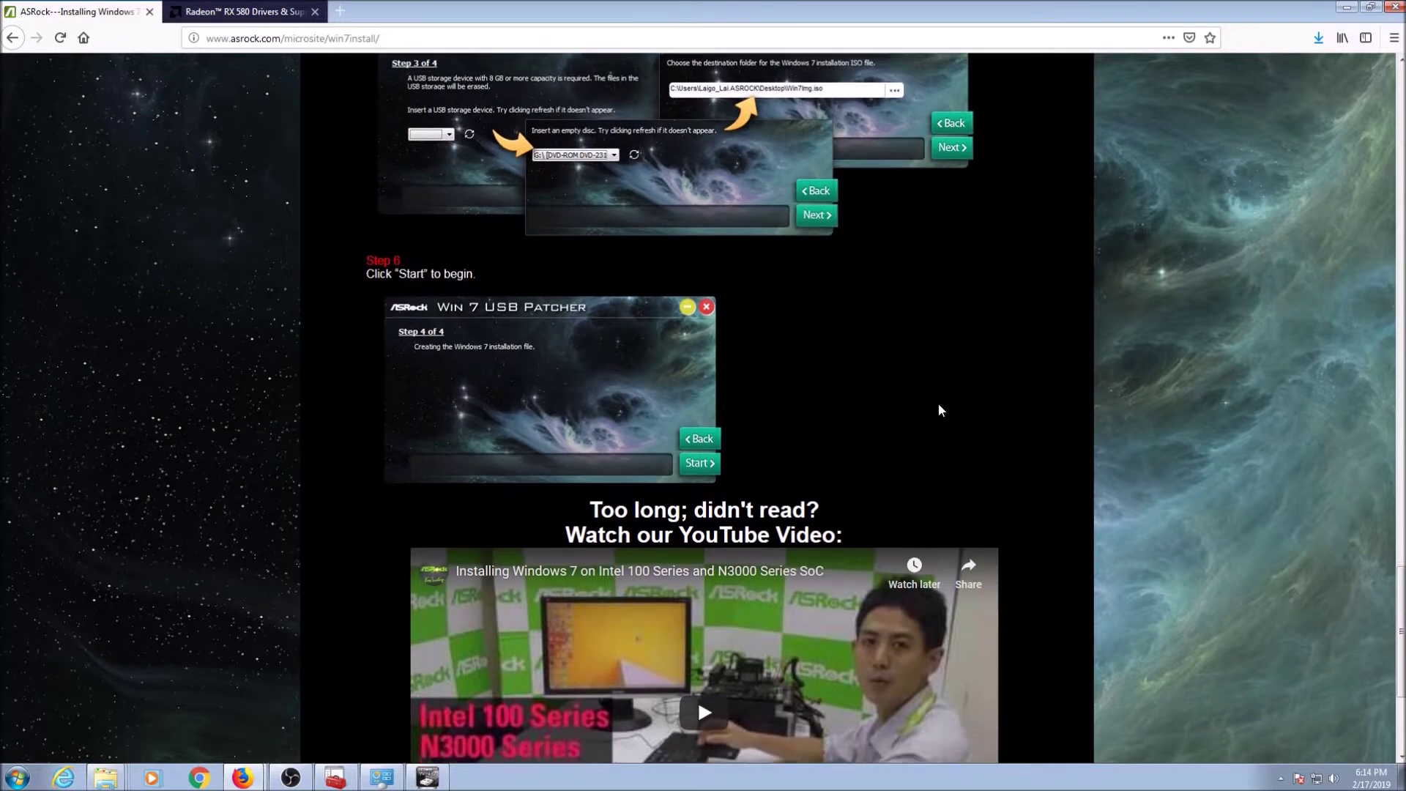
{"action": "scroll", "coordinate": [941, 410], "scroll_direction": "down", "scroll_amount": 5}
{"action": "scroll", "coordinate": [932, 416], "scroll_direction": "up", "scroll_amount": 2}
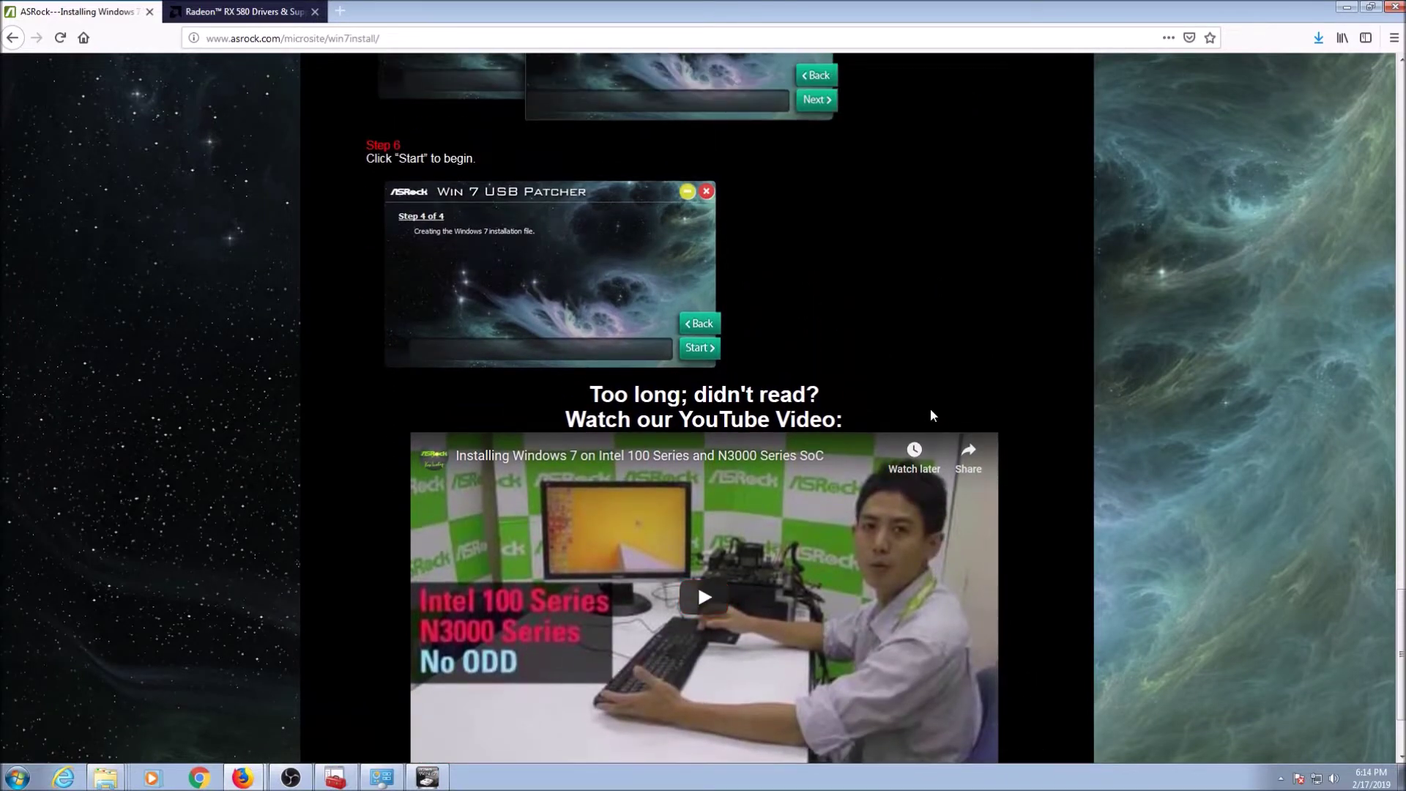
{"action": "scroll", "coordinate": [932, 415], "scroll_direction": "up", "scroll_amount": 1}
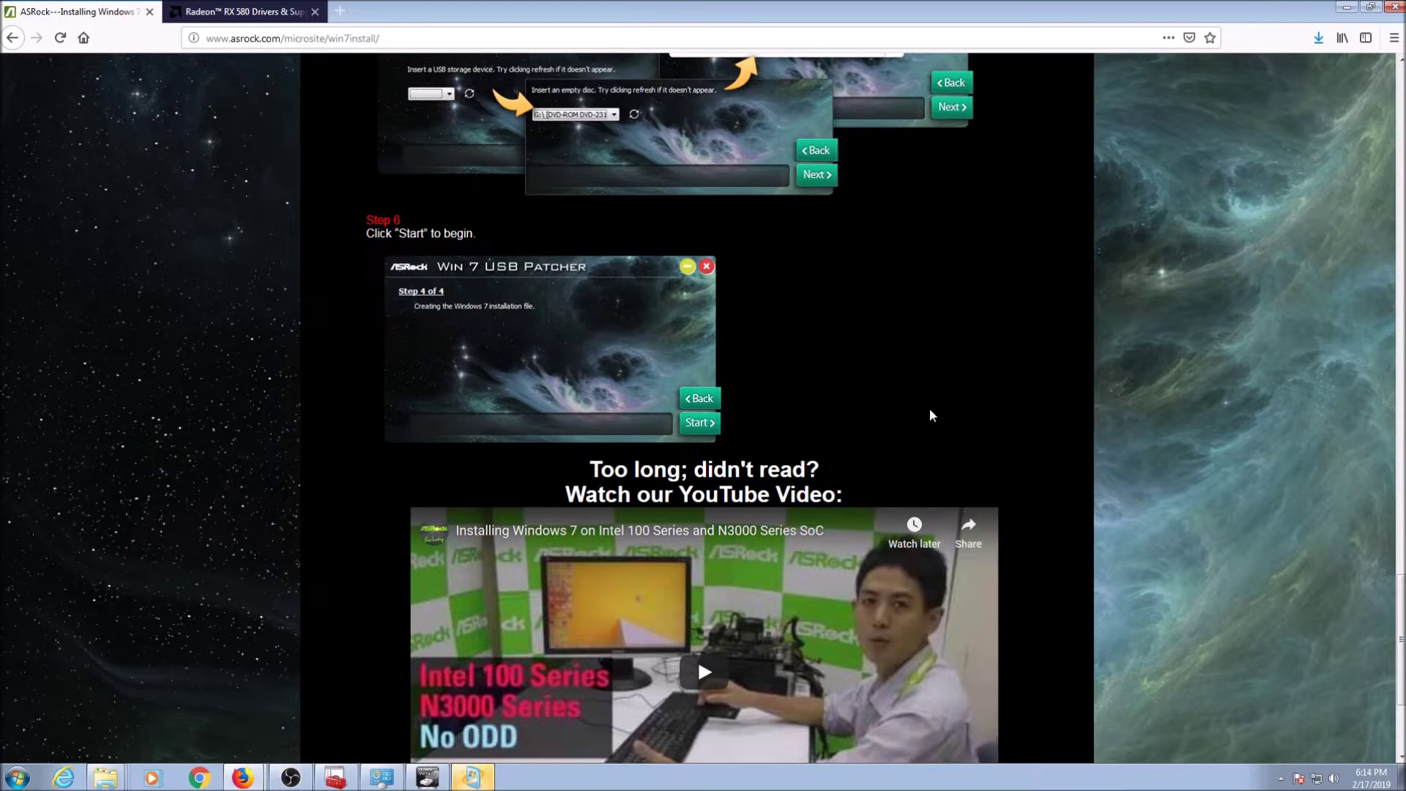
{"action": "scroll", "coordinate": [931, 415], "scroll_direction": "up", "scroll_amount": 2}
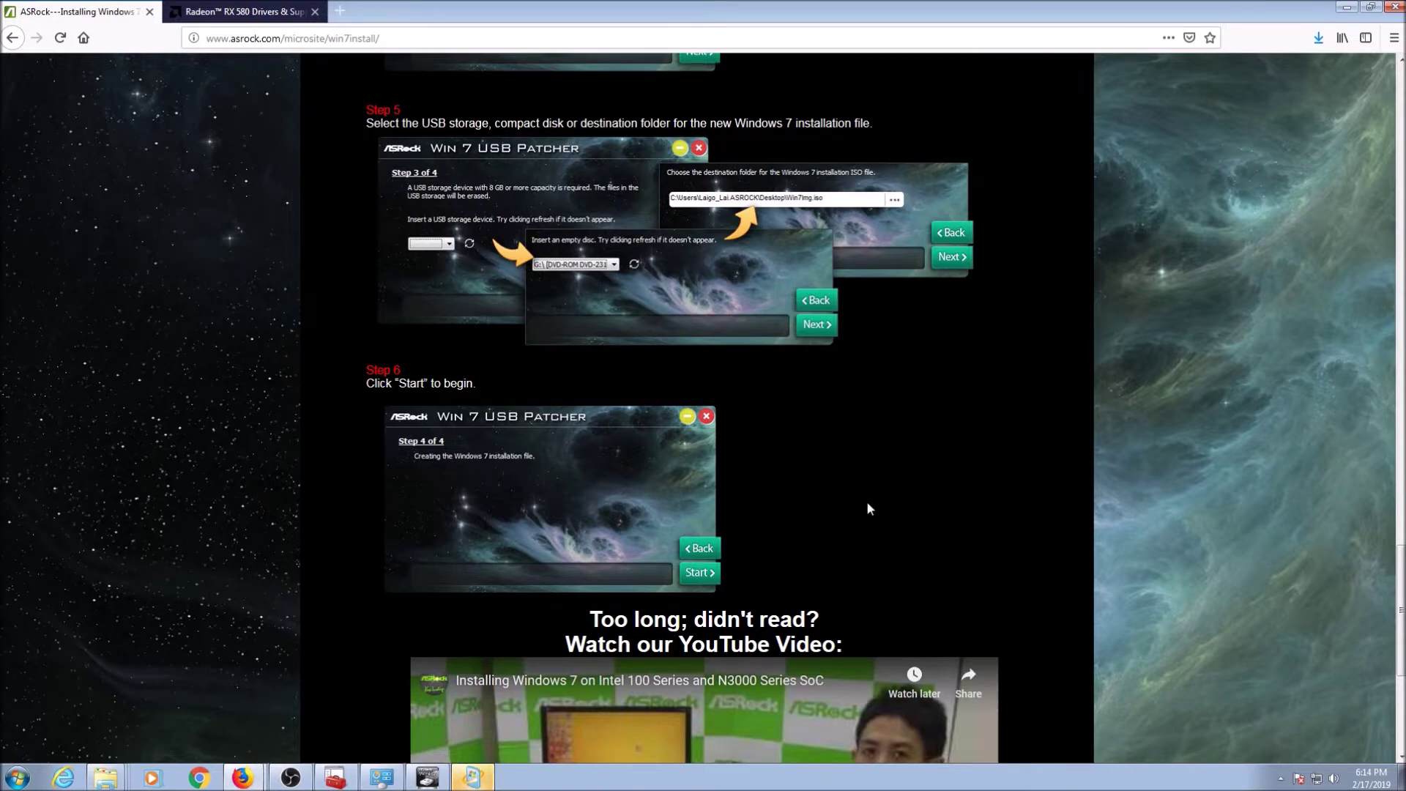
{"action": "scroll", "coordinate": [867, 504], "scroll_direction": "up", "scroll_amount": 4}
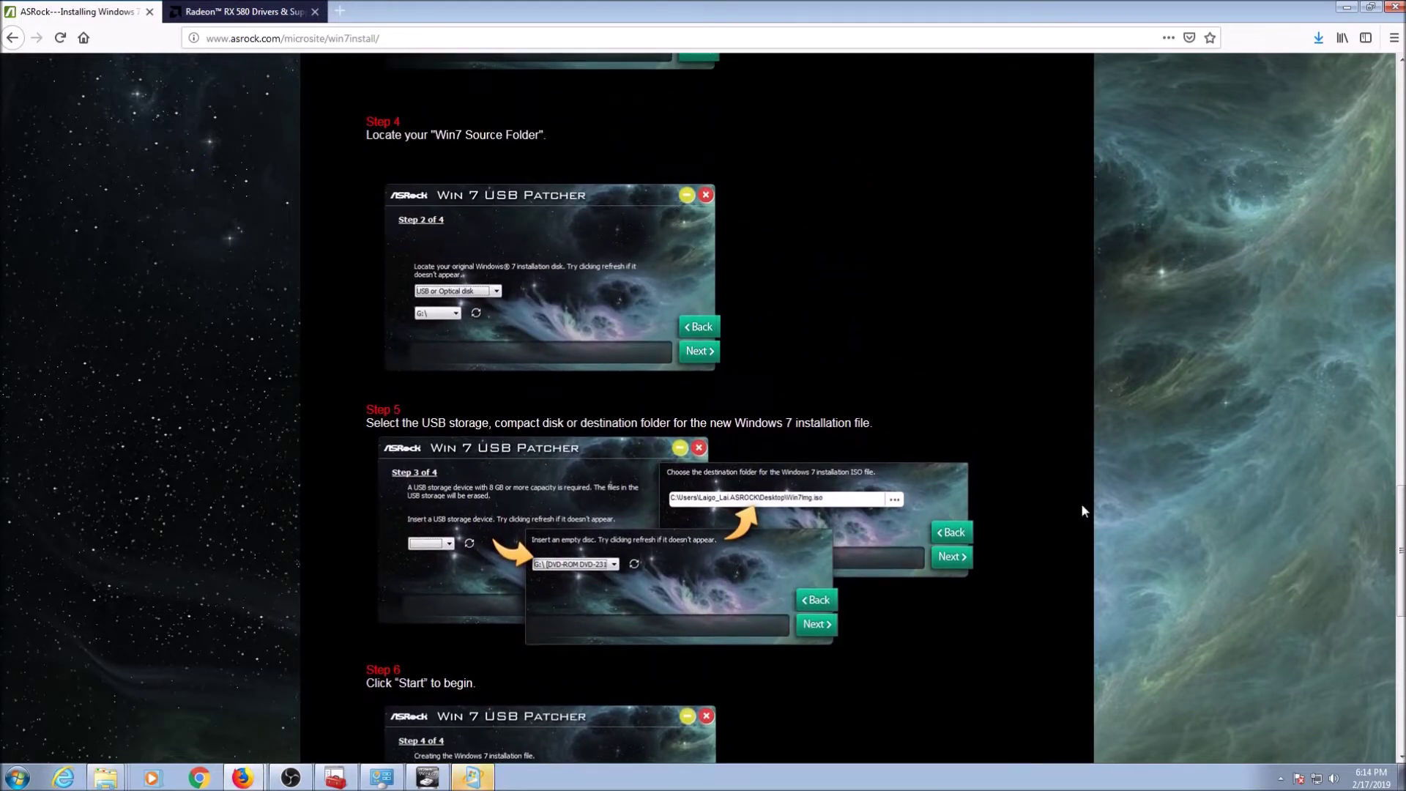
{"action": "scroll", "coordinate": [1081, 505], "scroll_direction": "up", "scroll_amount": 4}
{"action": "scroll", "coordinate": [1079, 510], "scroll_direction": "up", "scroll_amount": 6}
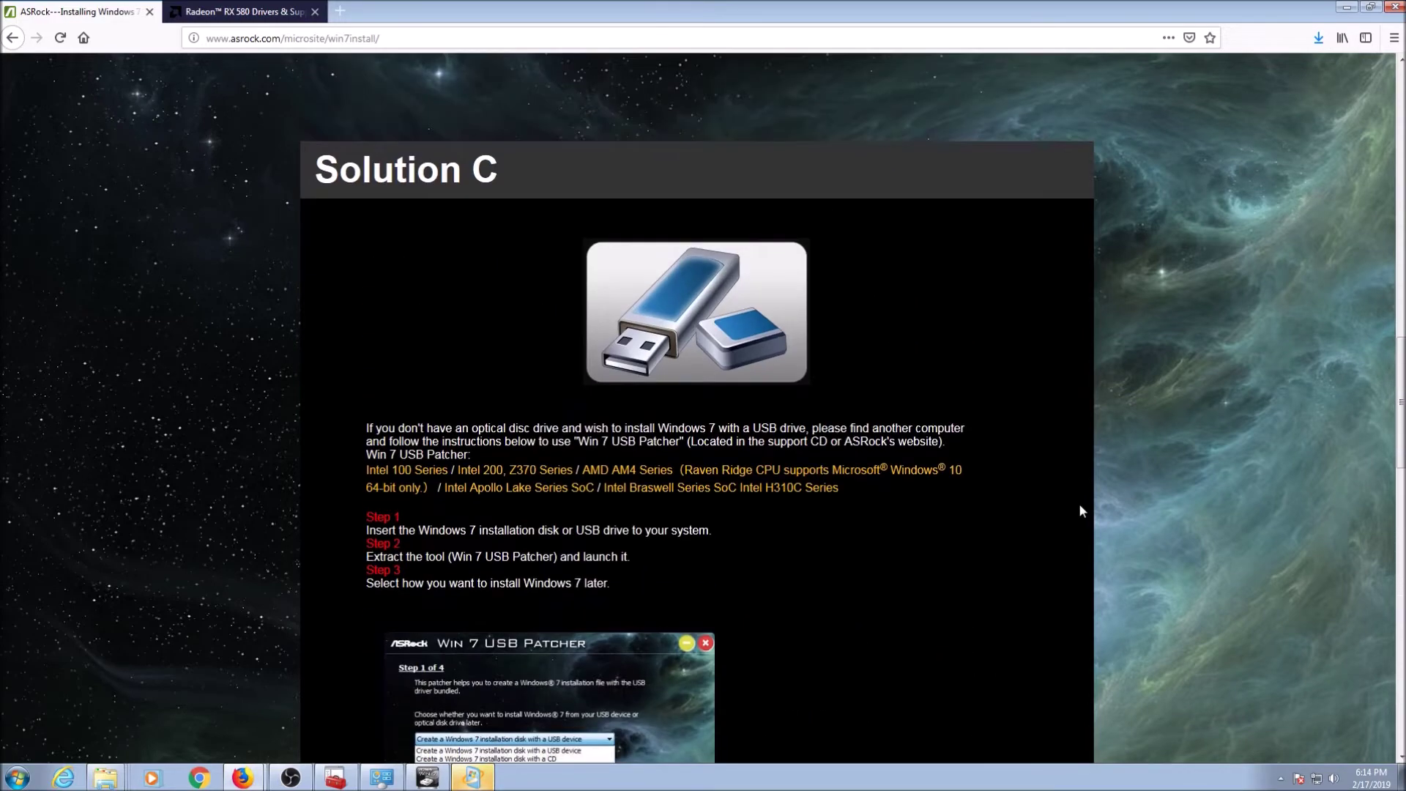
{"action": "scroll", "coordinate": [1079, 510], "scroll_direction": "down", "scroll_amount": 18}
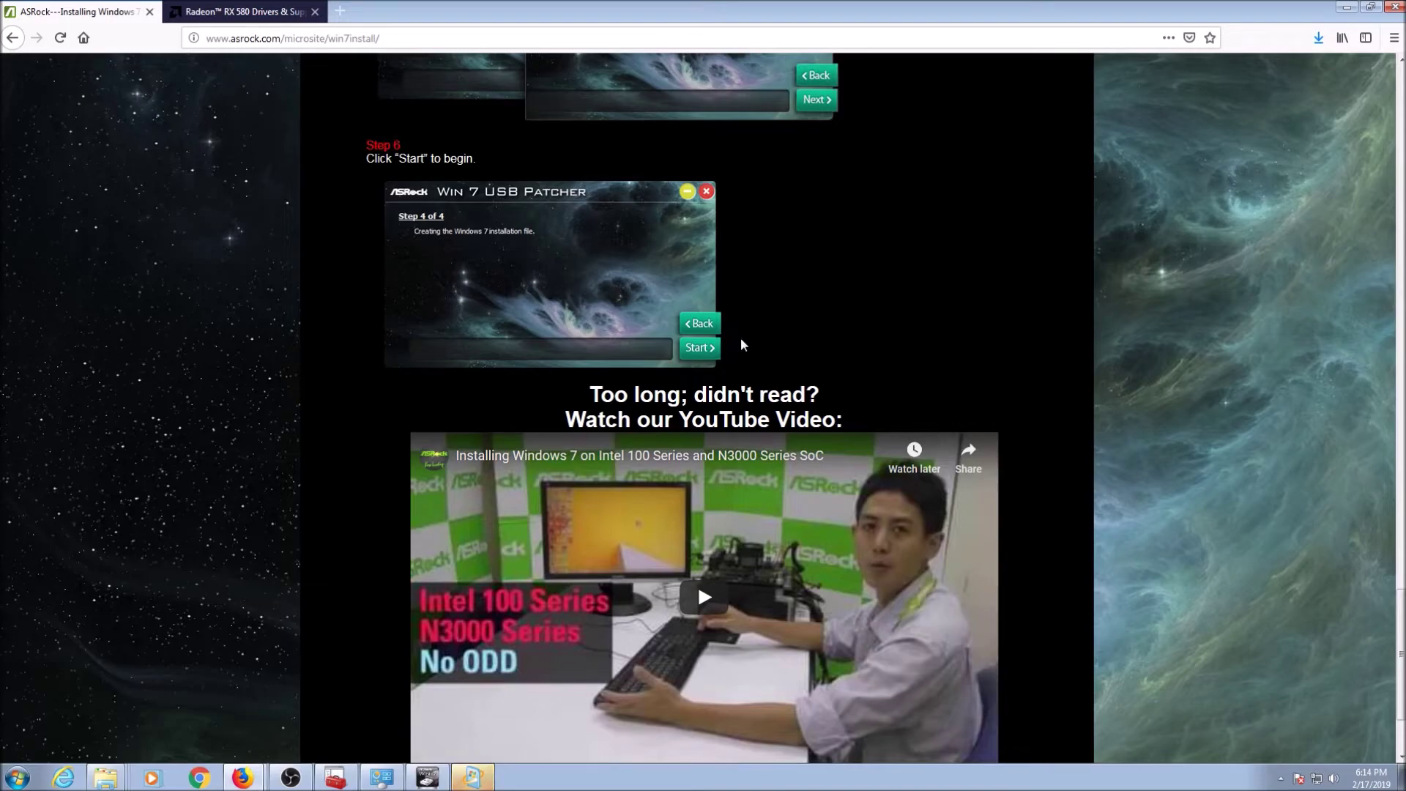
{"action": "scroll", "coordinate": [1101, 415], "scroll_direction": "down", "scroll_amount": 1}
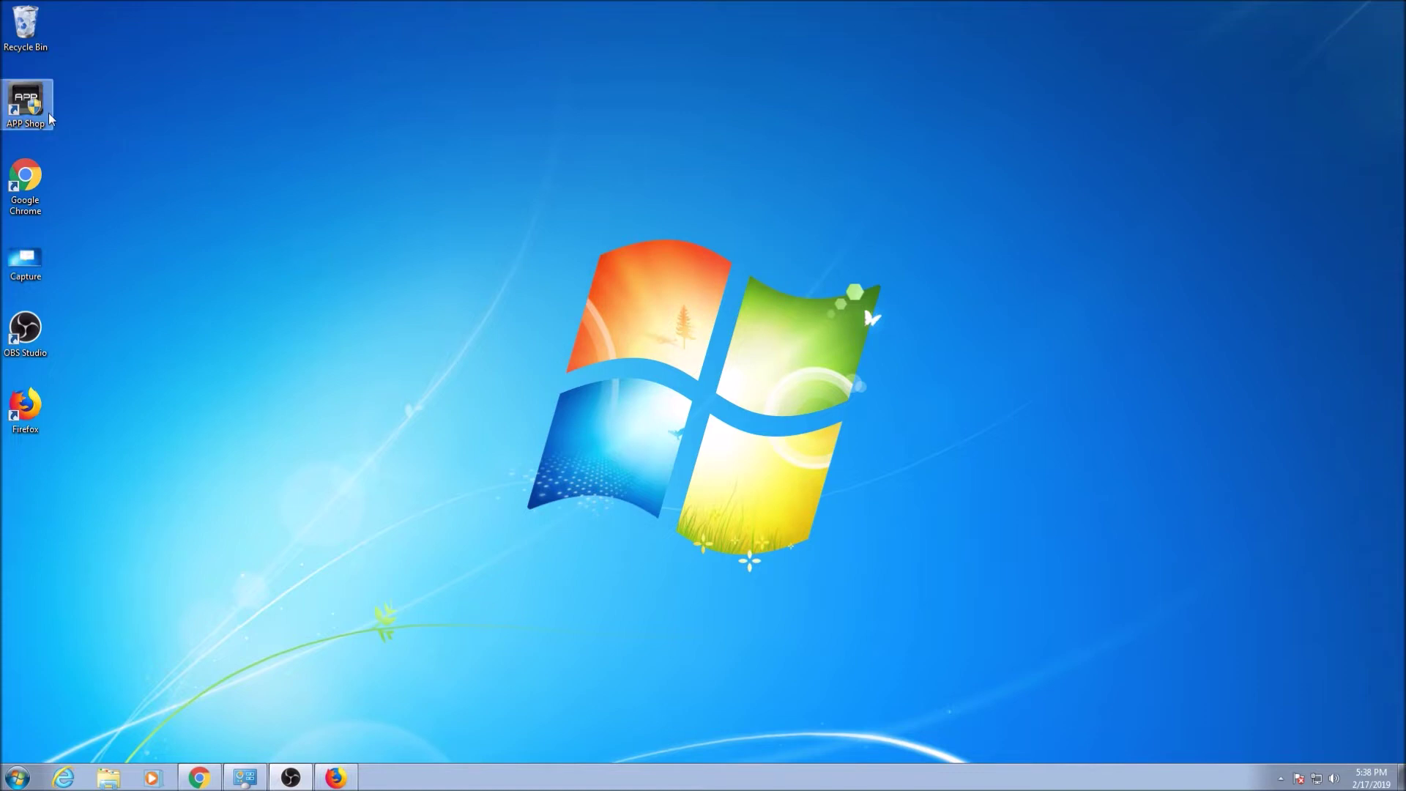
- Launch ASRock APP Shop and start the Microsoft .NET Framework 4.5 update from its BIOS and driver updates, accepting a possible reboot
{"action": "double_click", "coordinate": [29, 101]}
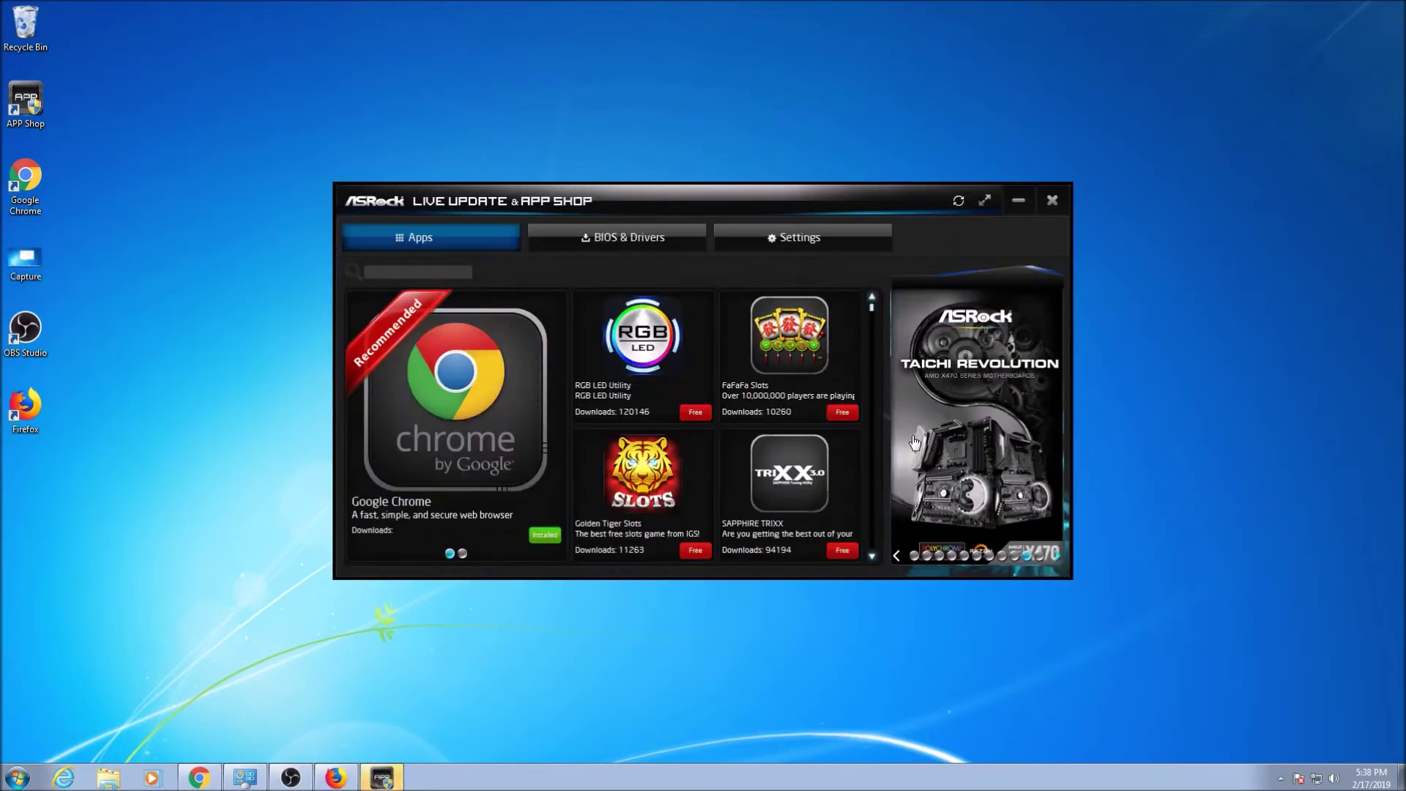
{"action": "left_click", "coordinate": [639, 246]}
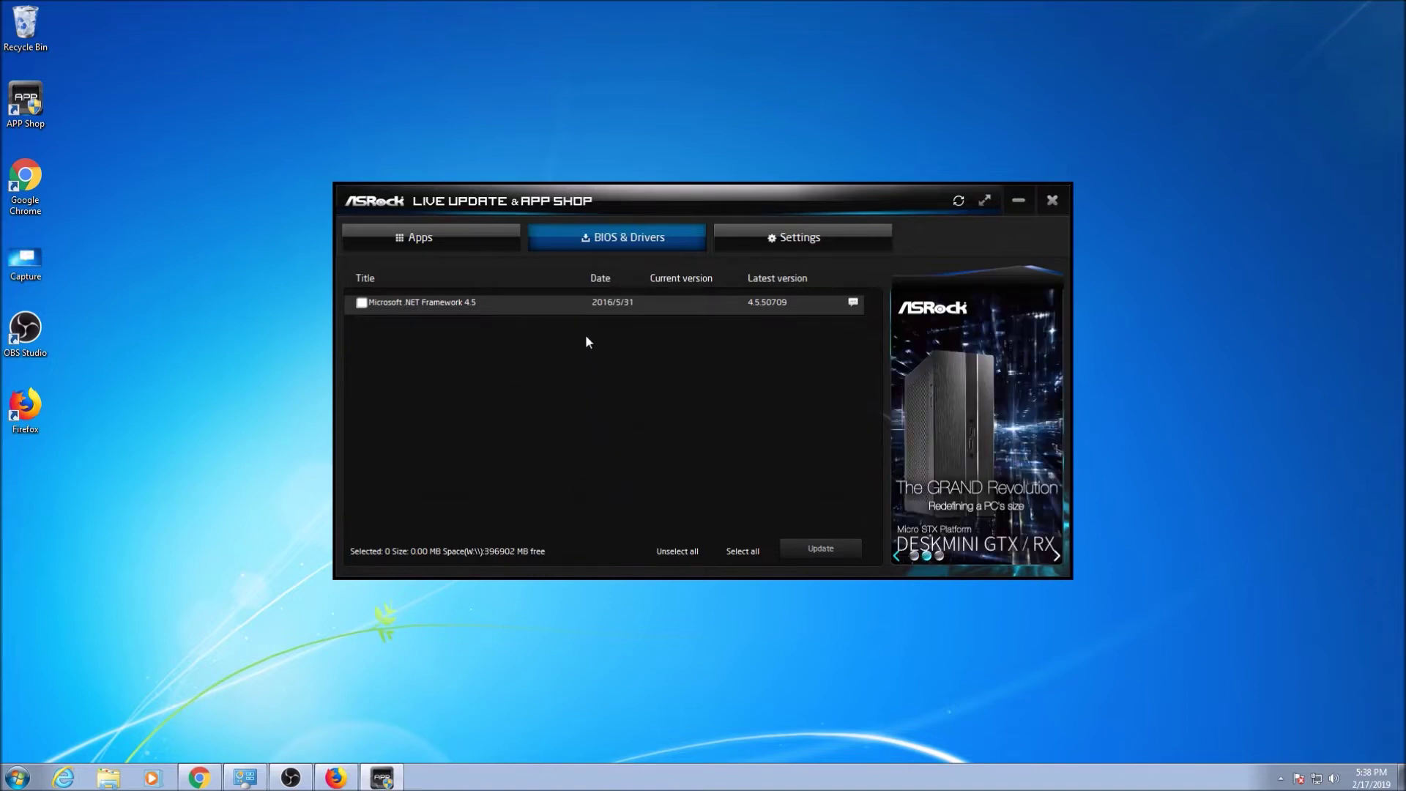
{"action": "left_click", "coordinate": [362, 304]}
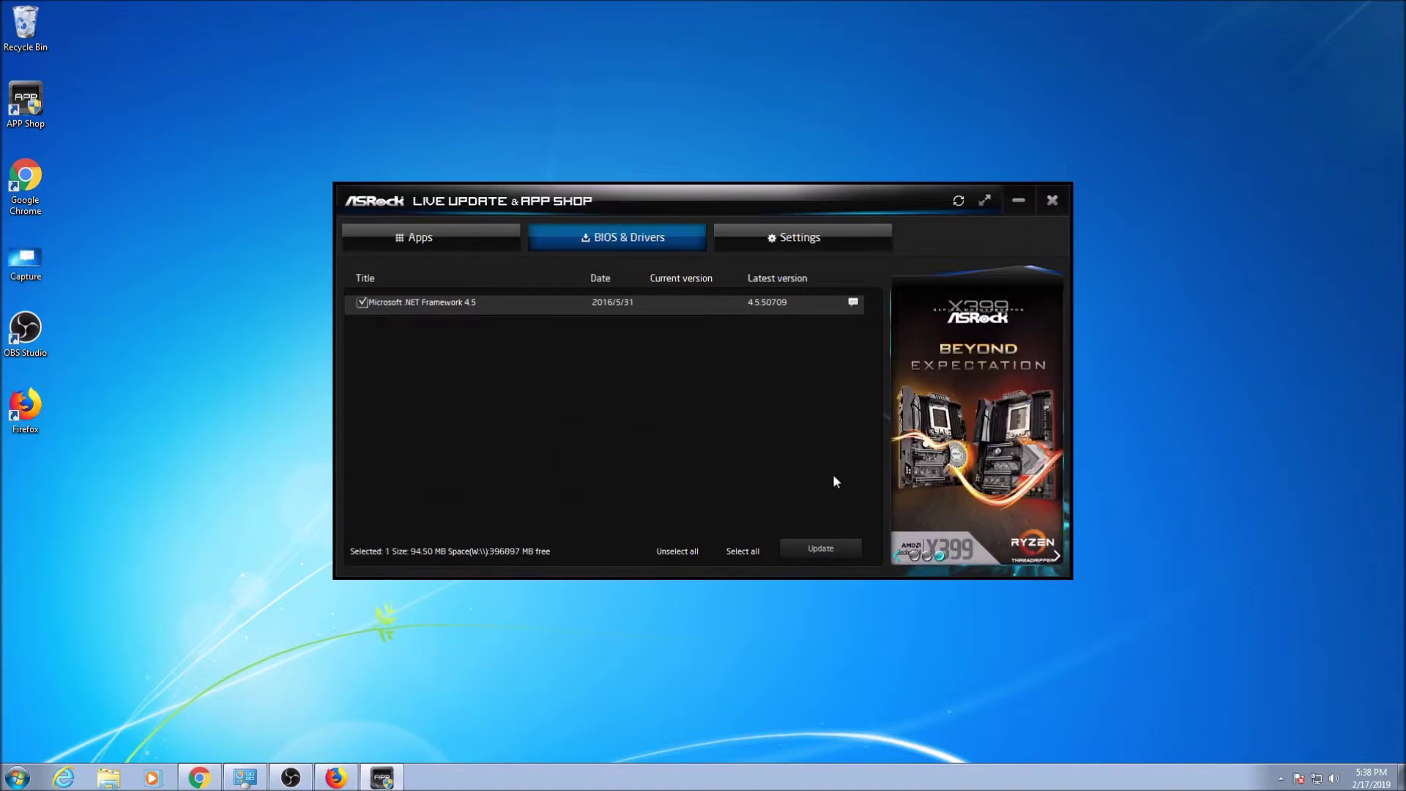
{"action": "left_click", "coordinate": [822, 551]}
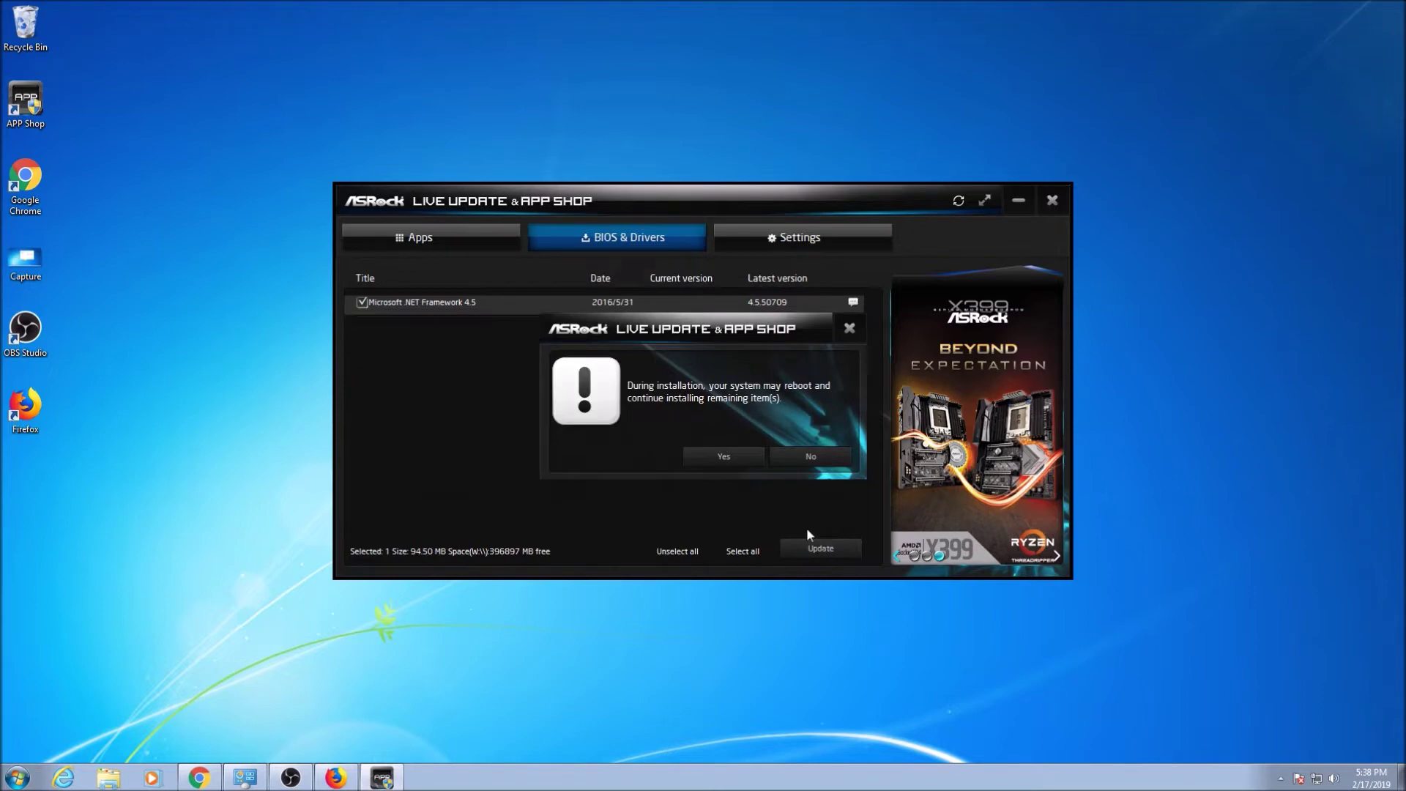
{"action": "left_click", "coordinate": [736, 461]}
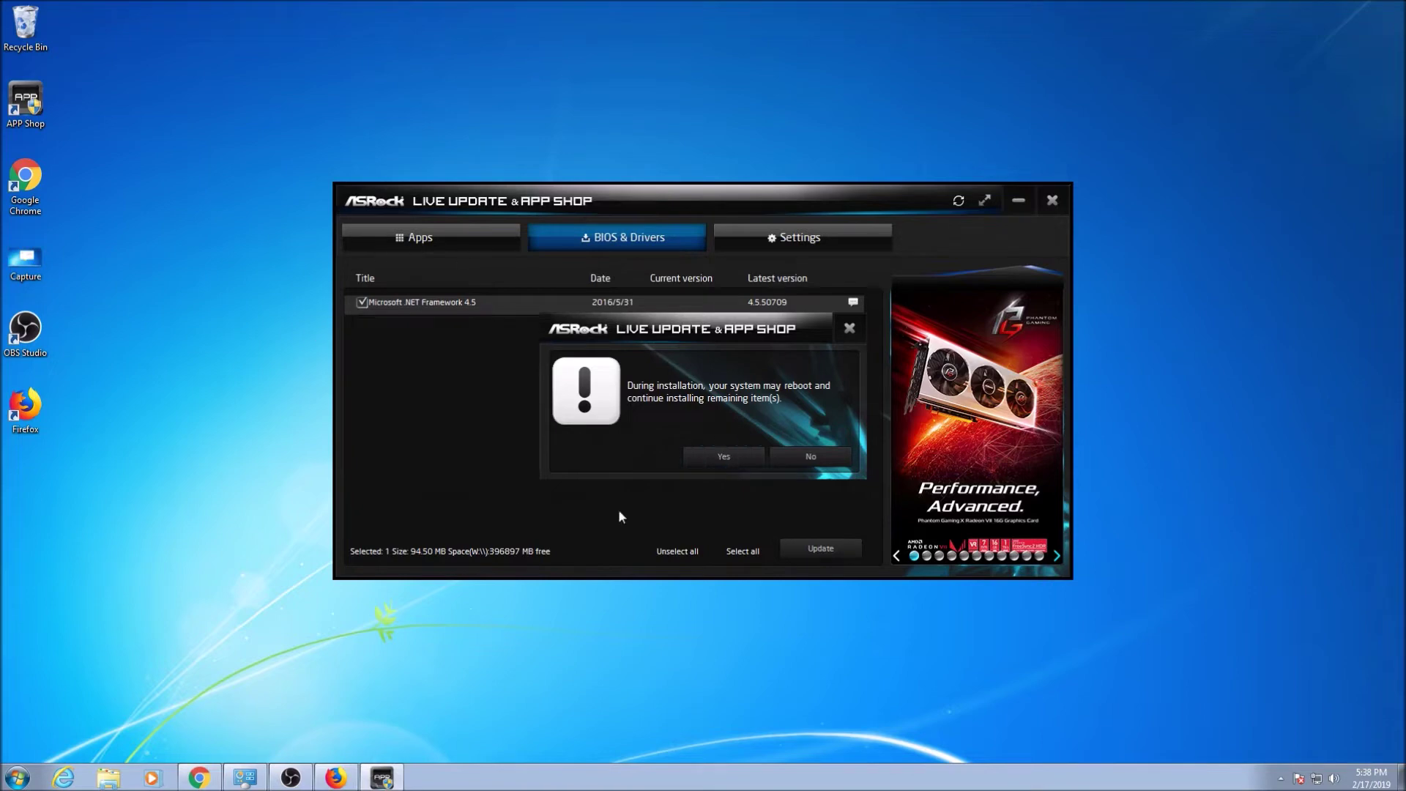
{"action": "left_click", "coordinate": [728, 455]}
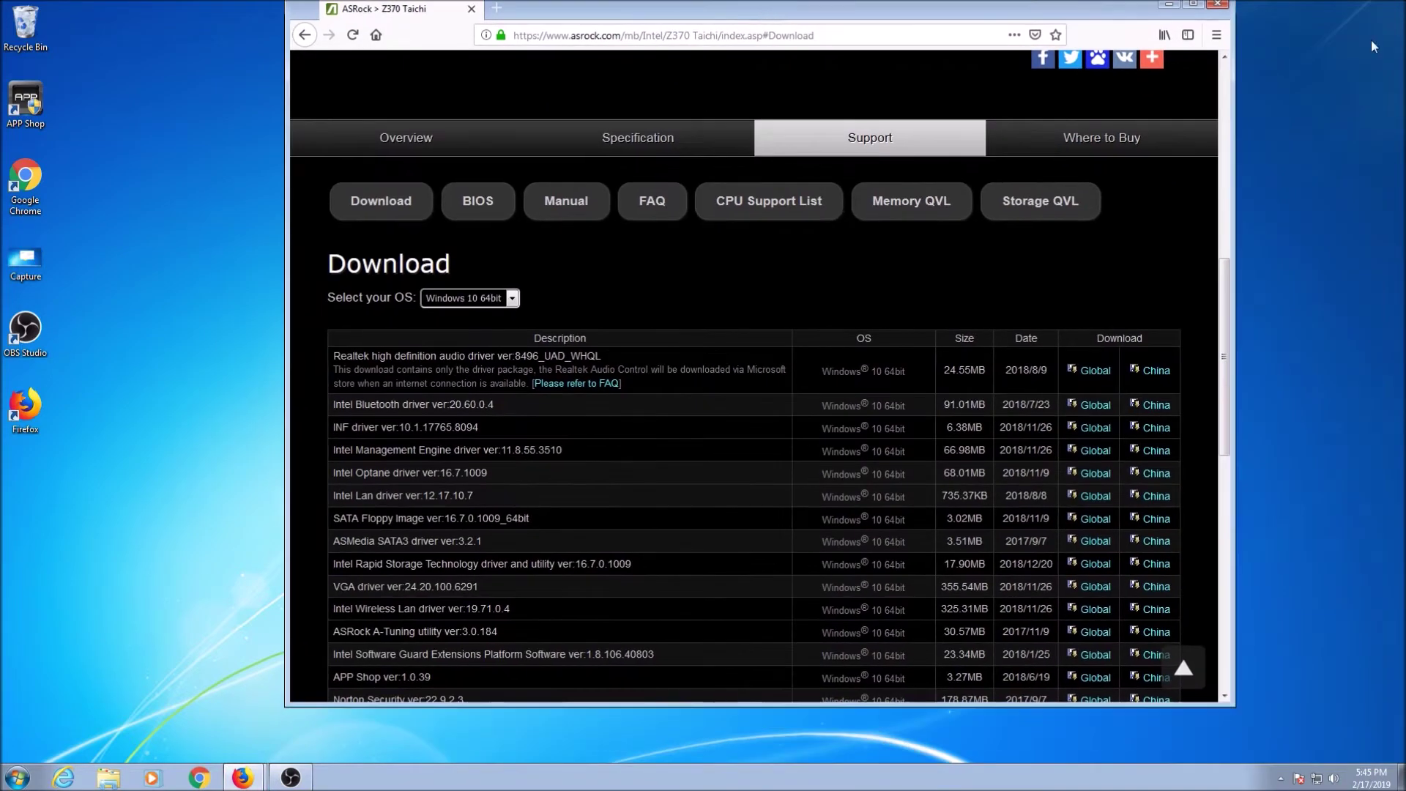
- Maximize the browser window with the Z370 Taichi page and examine the board's overview and its Windows 10 64bit driver downloads
{"action": "left_click", "coordinate": [1193, 4]}
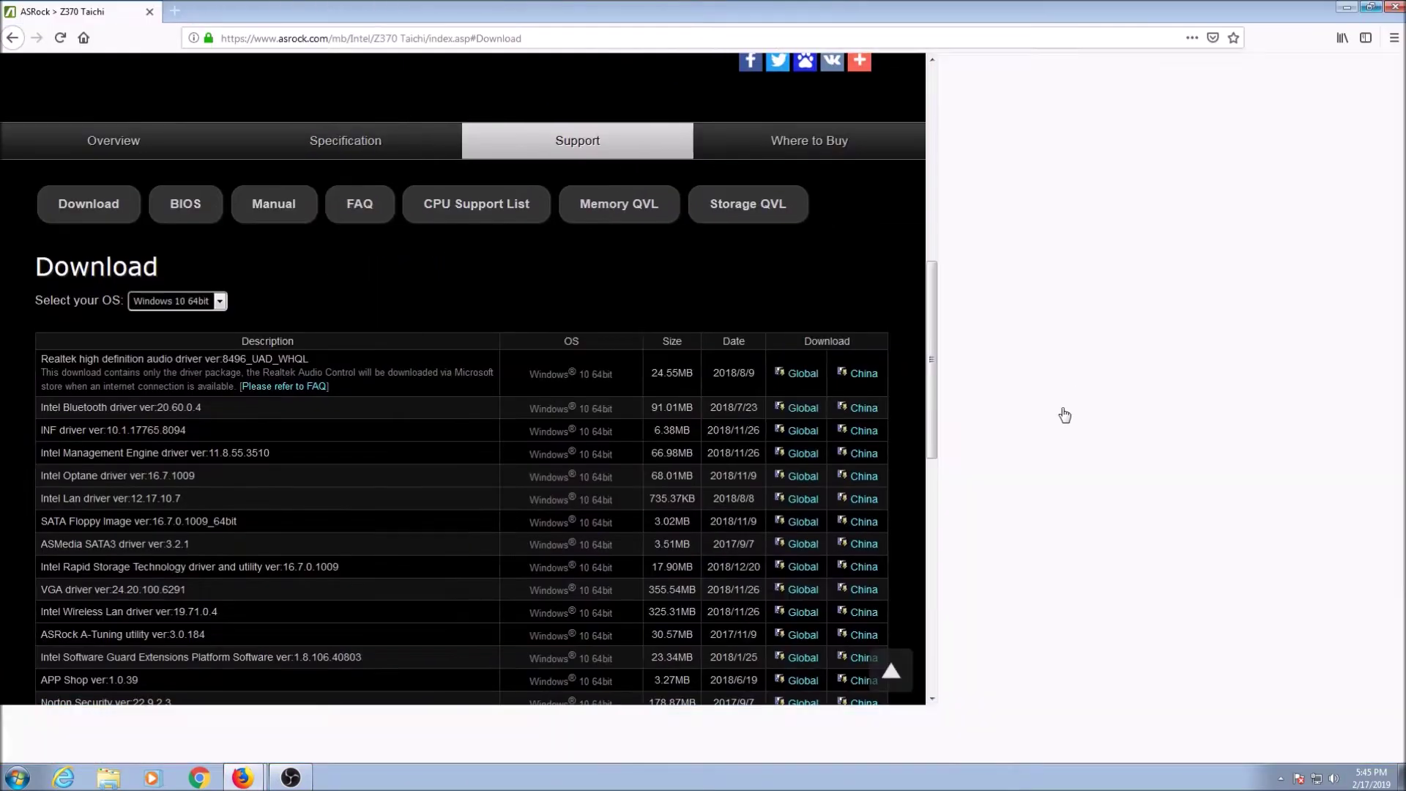
{"action": "scroll", "coordinate": [906, 464], "scroll_direction": "down", "scroll_amount": 6}
{"action": "scroll", "coordinate": [884, 480], "scroll_direction": "up", "scroll_amount": 3}
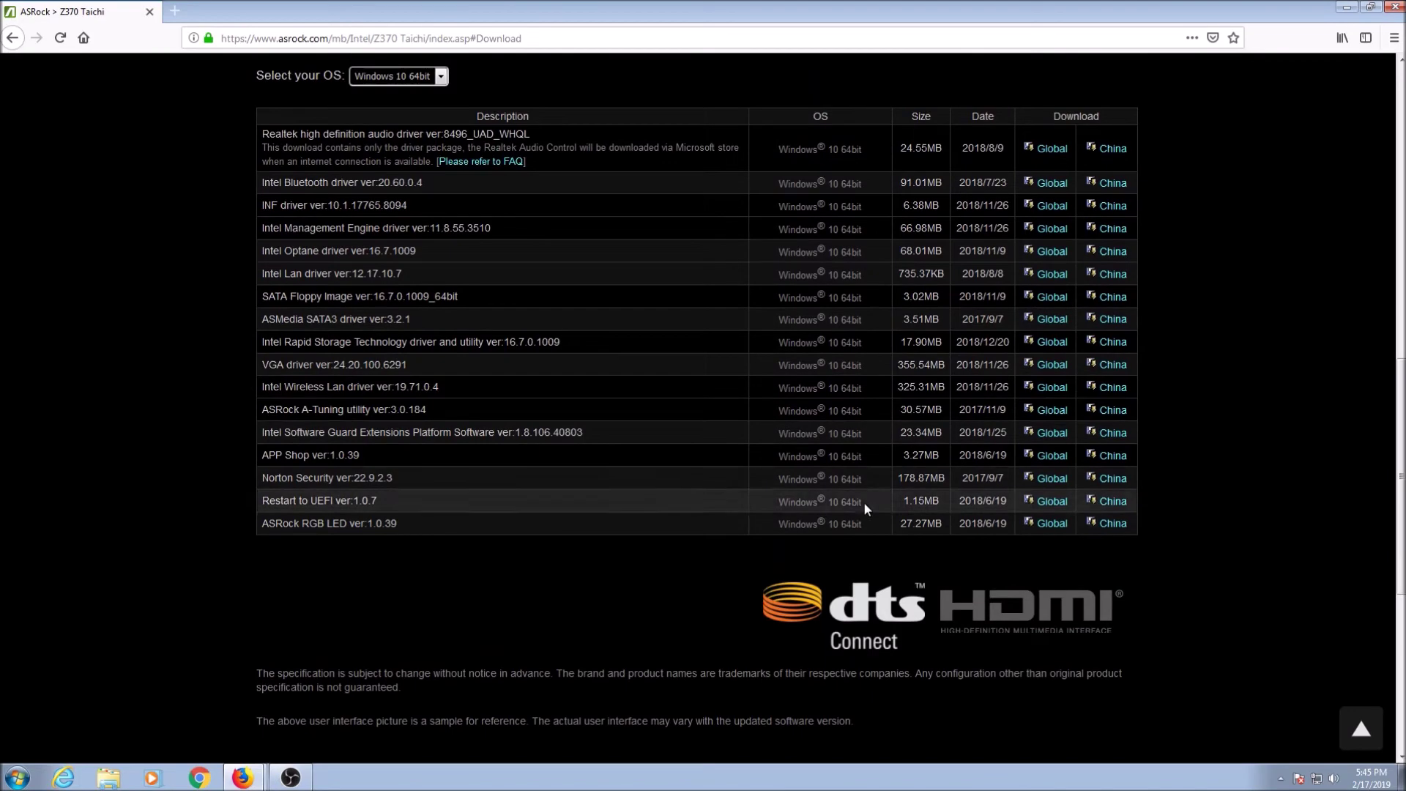
{"action": "scroll", "coordinate": [856, 517], "scroll_direction": "up", "scroll_amount": 4}
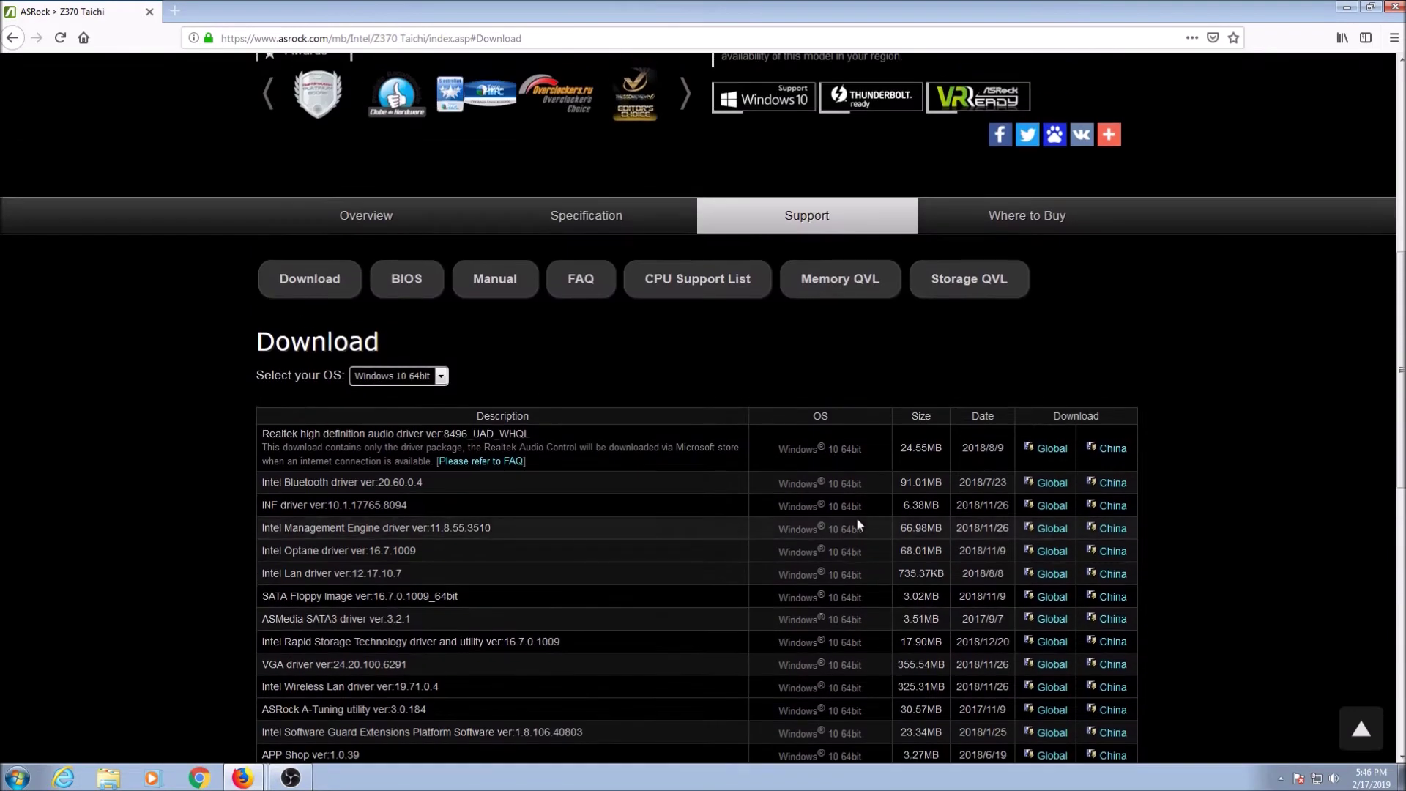
{"action": "scroll", "coordinate": [855, 517], "scroll_direction": "down", "scroll_amount": 3}
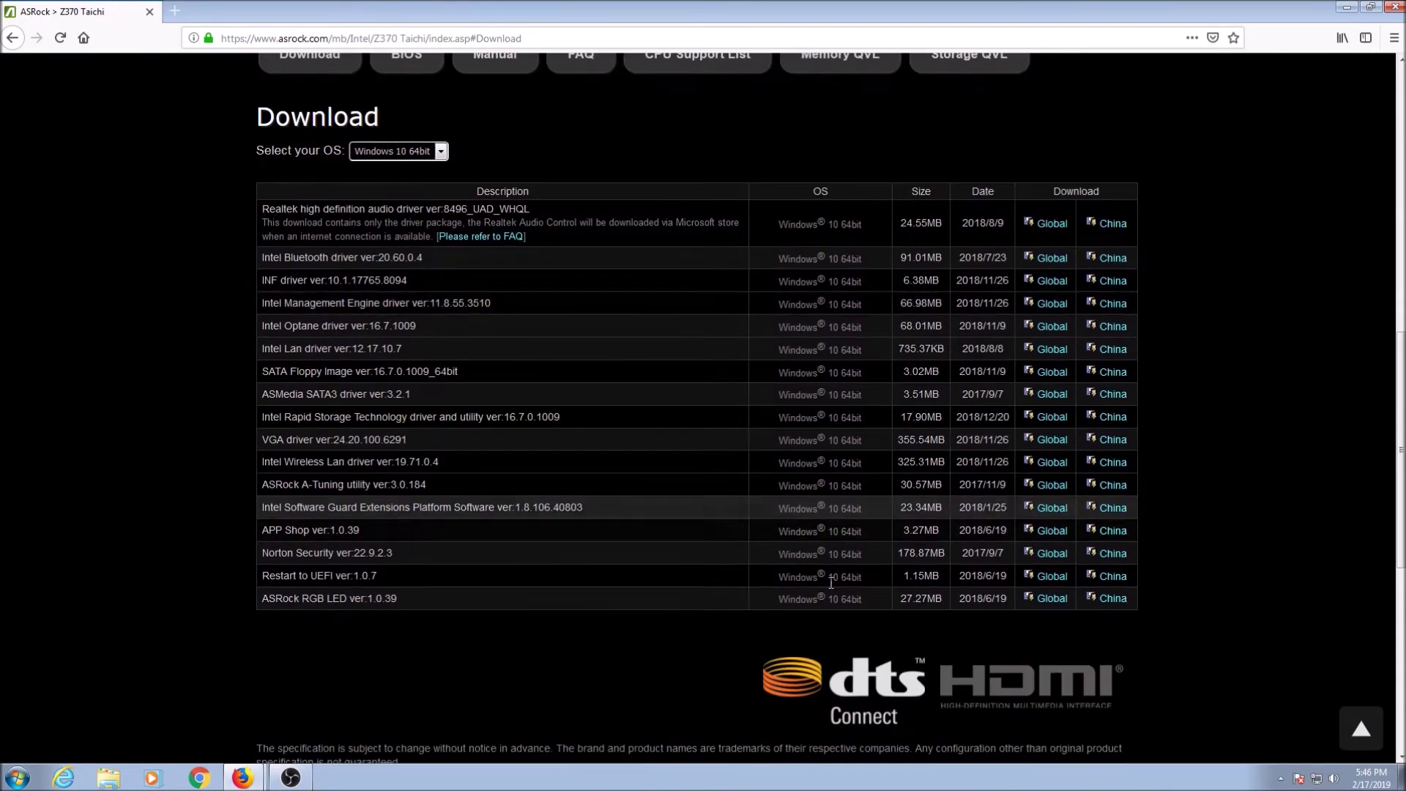
{"action": "scroll", "coordinate": [848, 590], "scroll_direction": "up", "scroll_amount": 4}
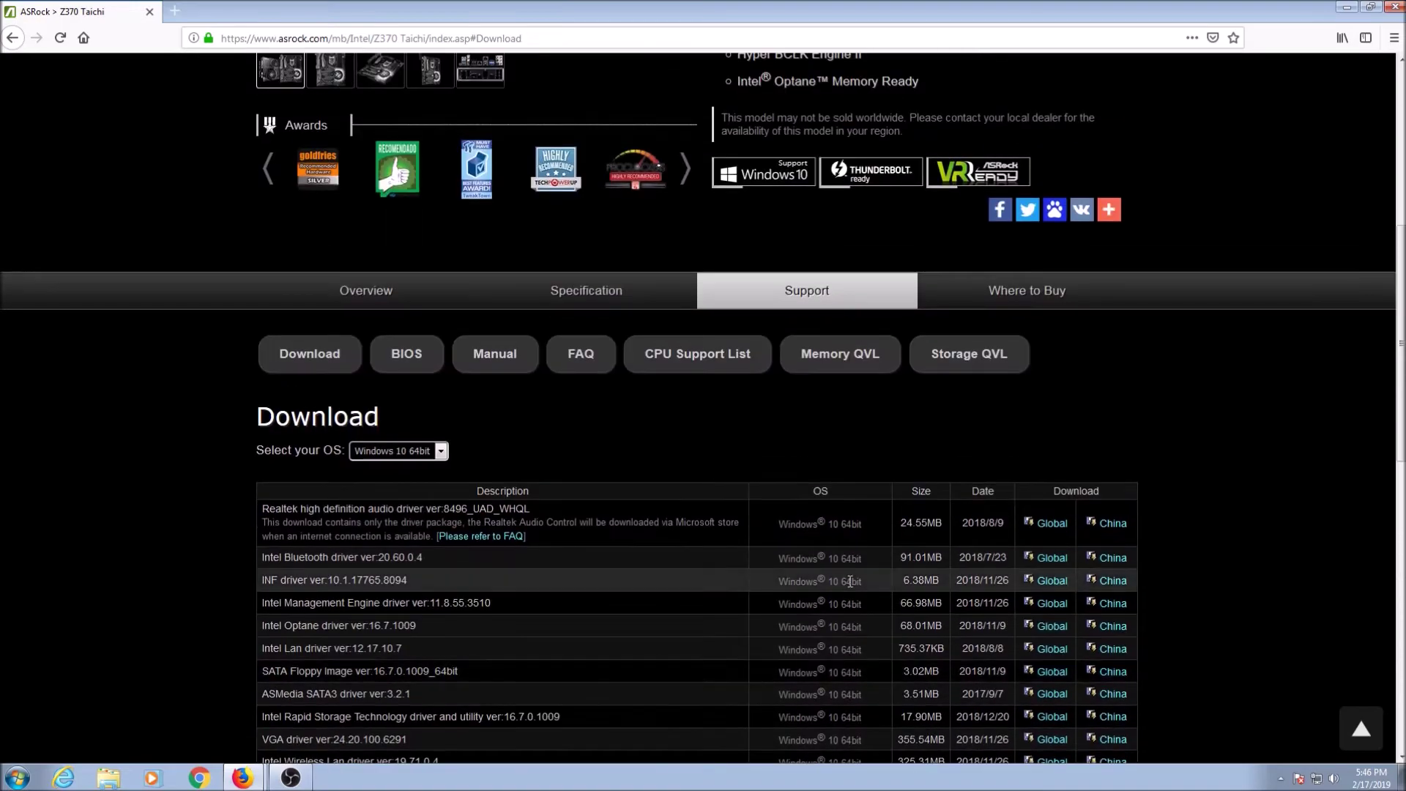
{"action": "scroll", "coordinate": [847, 583], "scroll_direction": "down", "scroll_amount": 3}
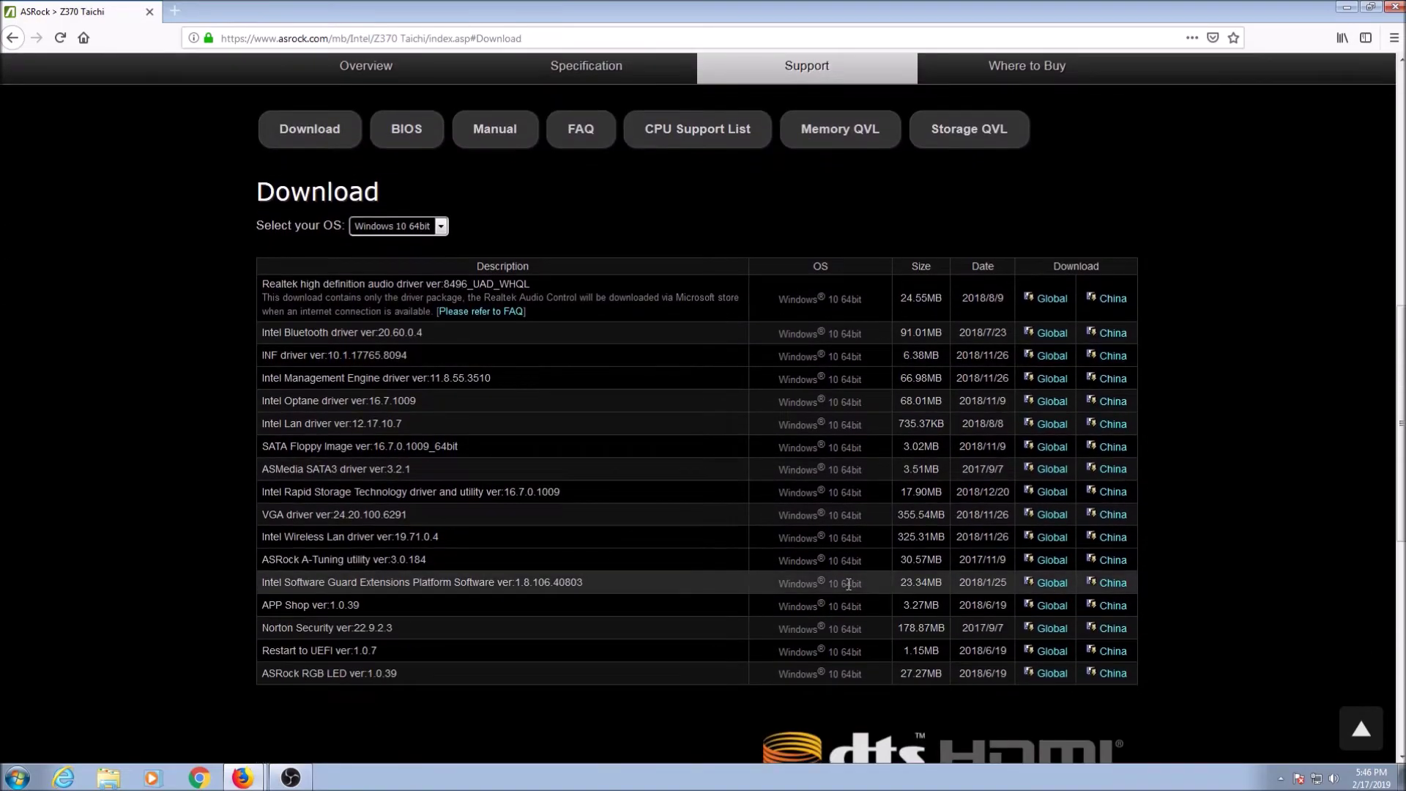
{"action": "scroll", "coordinate": [847, 582], "scroll_direction": "up", "scroll_amount": 5}
{"action": "scroll", "coordinate": [803, 534], "scroll_direction": "up", "scroll_amount": 4}
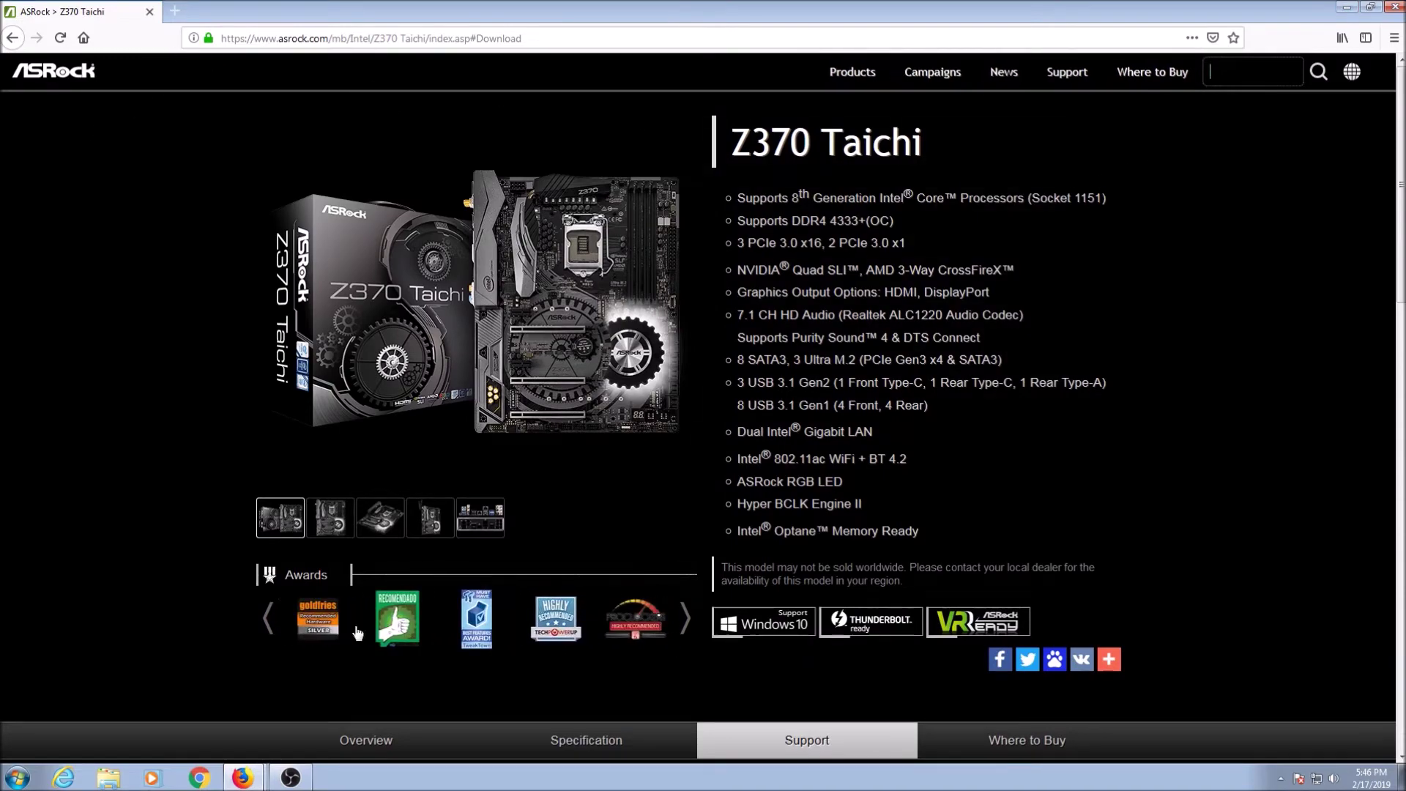
{"action": "scroll", "coordinate": [911, 505], "scroll_direction": "down", "scroll_amount": 10}
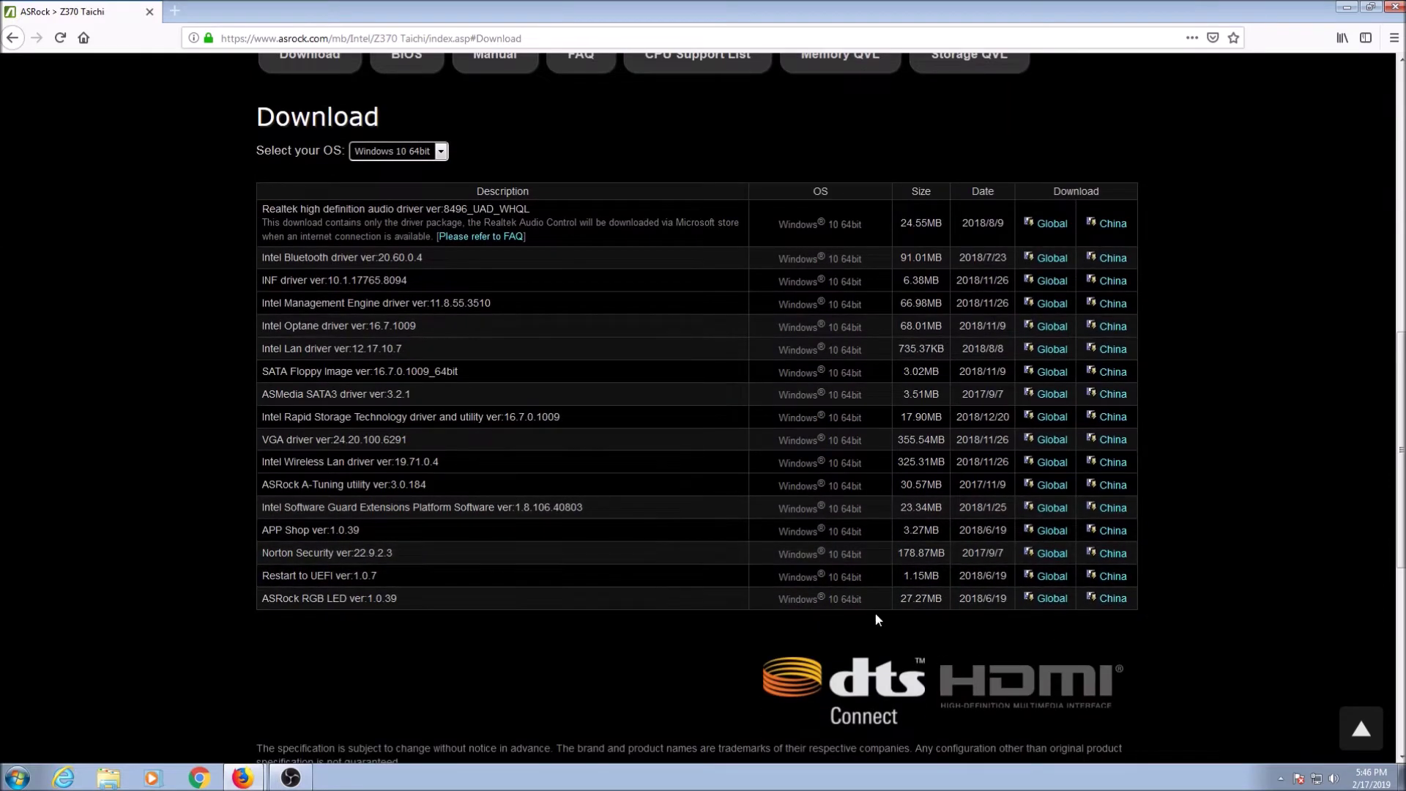
{"action": "scroll", "coordinate": [825, 583], "scroll_direction": "up", "scroll_amount": 5}
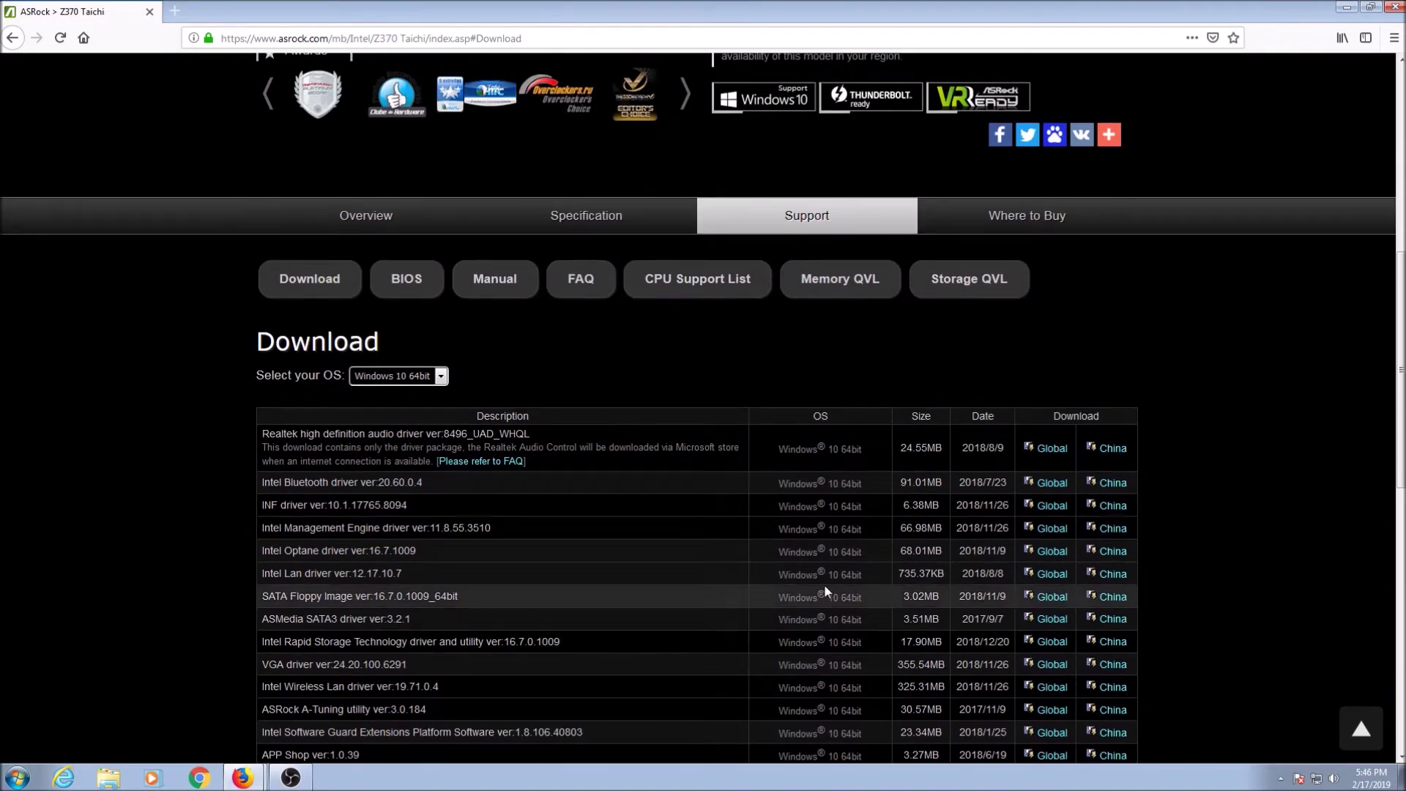
{"action": "scroll", "coordinate": [824, 583], "scroll_direction": "up", "scroll_amount": 4}
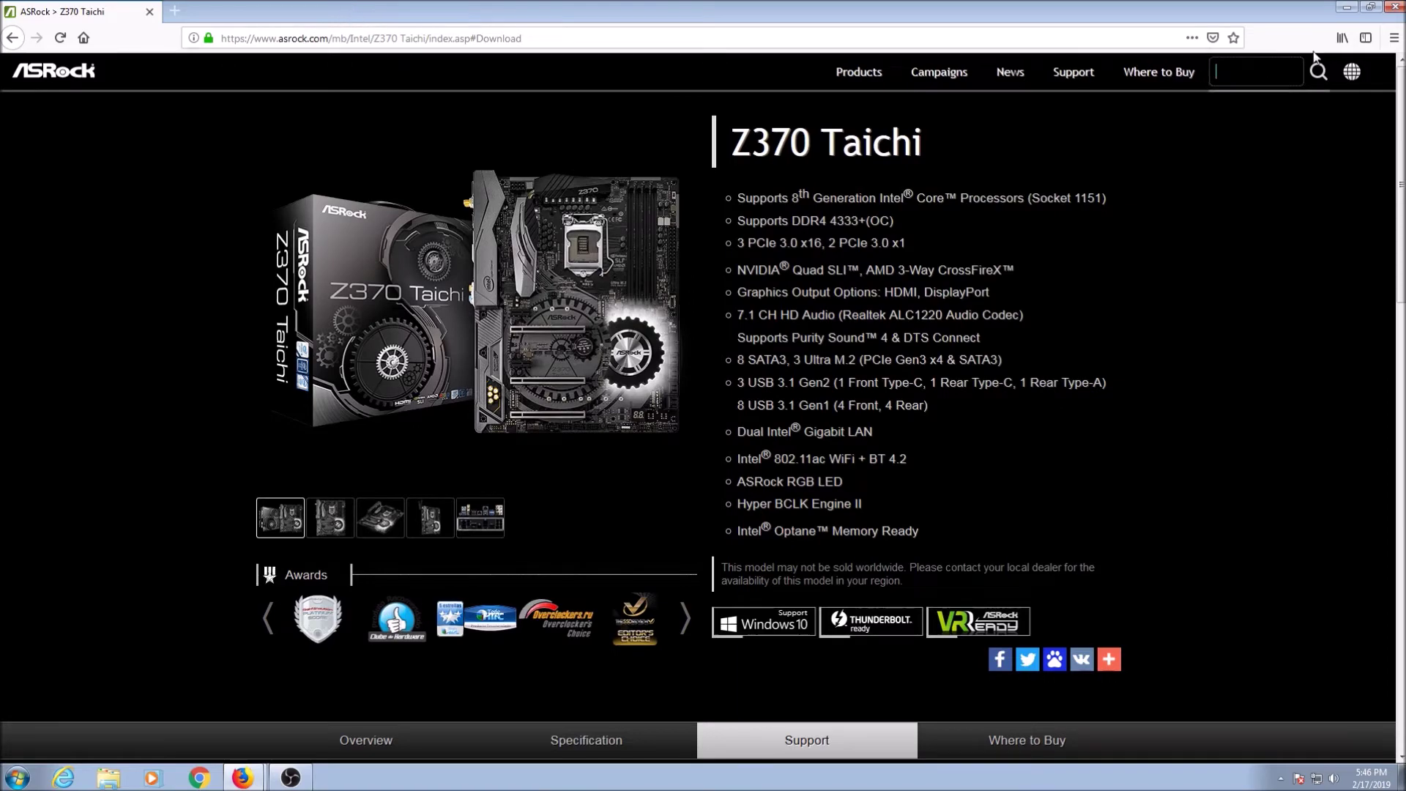
{"action": "scroll", "coordinate": [1250, 300], "scroll_direction": "down", "scroll_amount": 10}
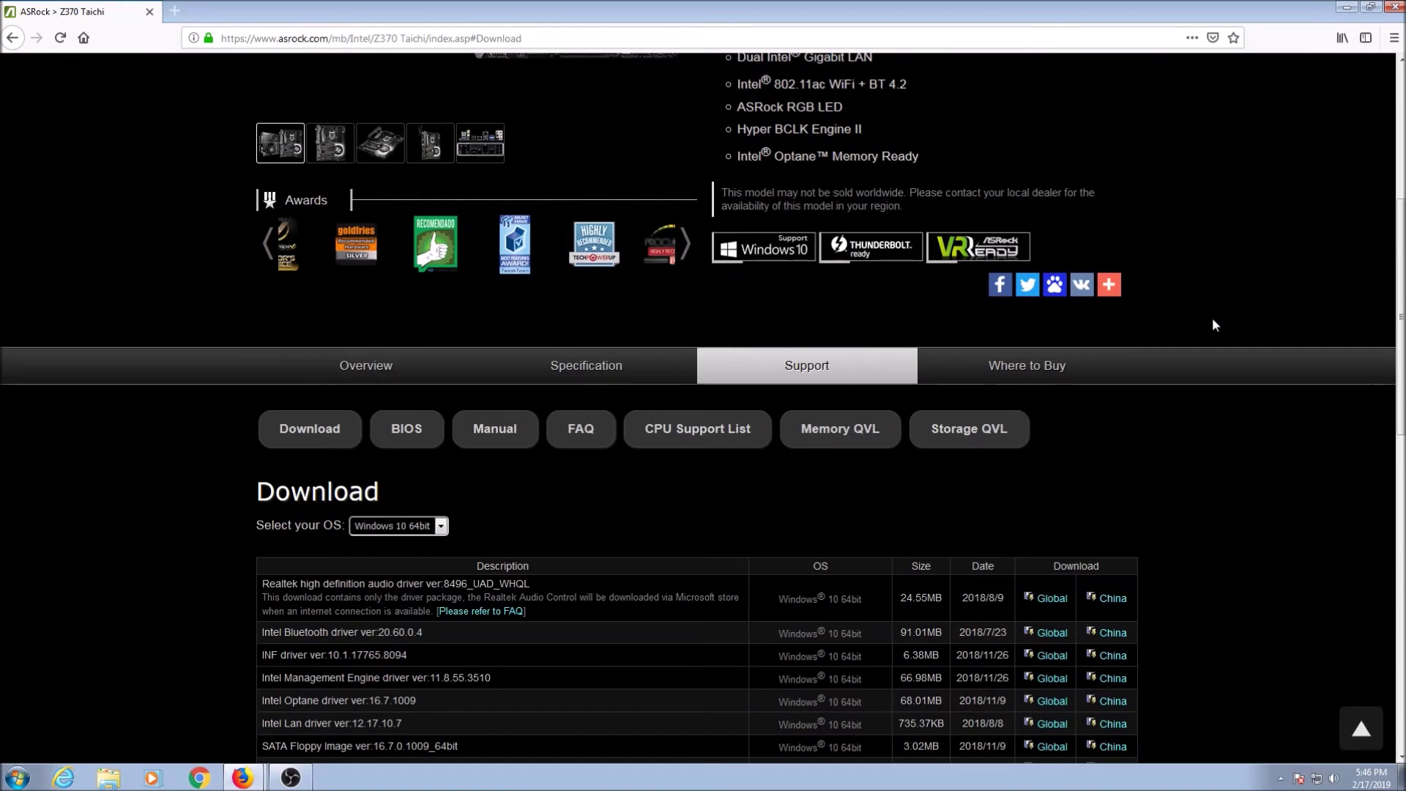
{"action": "scroll", "coordinate": [1214, 322], "scroll_direction": "down", "scroll_amount": 6}
{"action": "scroll", "coordinate": [1216, 321], "scroll_direction": "up", "scroll_amount": 6}
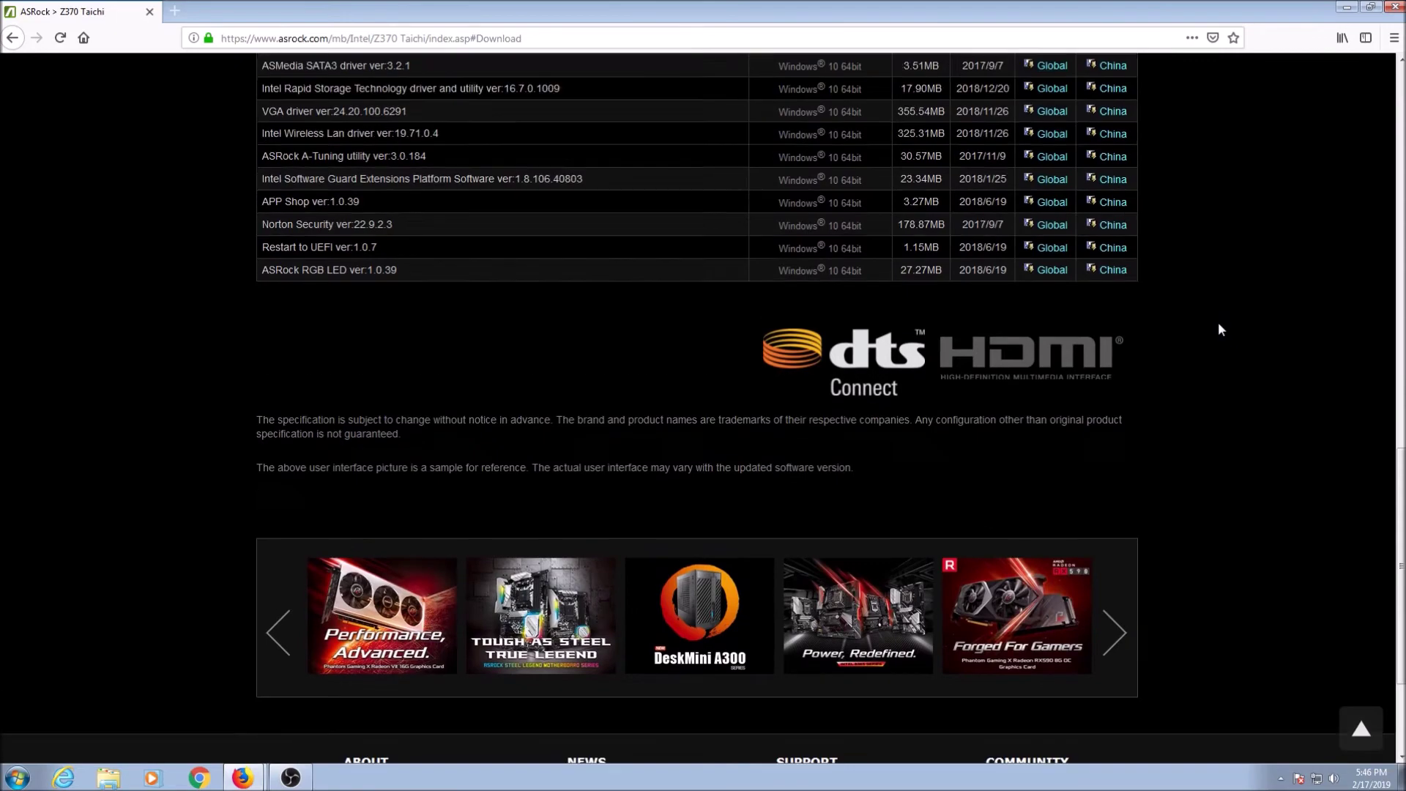
{"action": "scroll", "coordinate": [1219, 323], "scroll_direction": "up", "scroll_amount": 5}
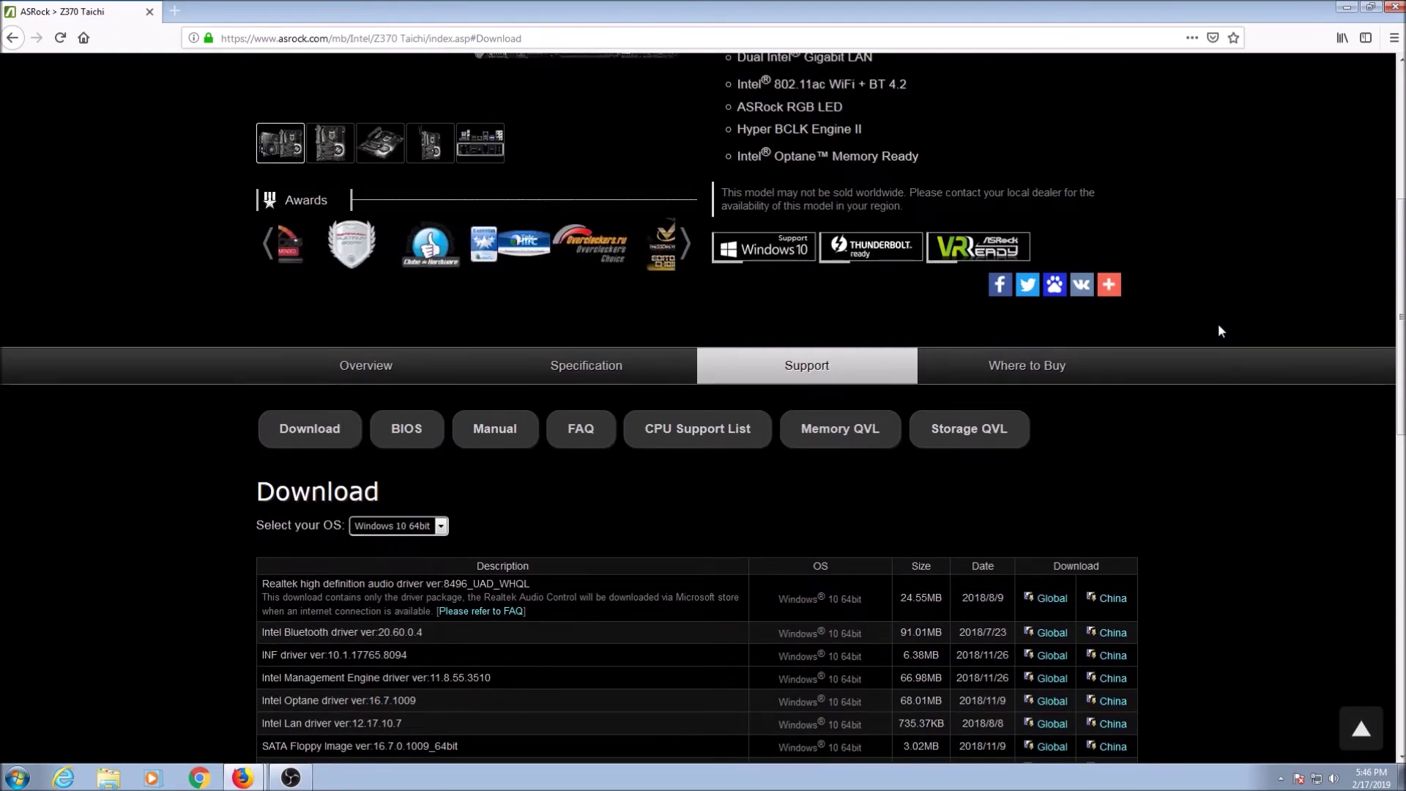
{"action": "scroll", "coordinate": [1070, 227], "scroll_direction": "up", "scroll_amount": 5}
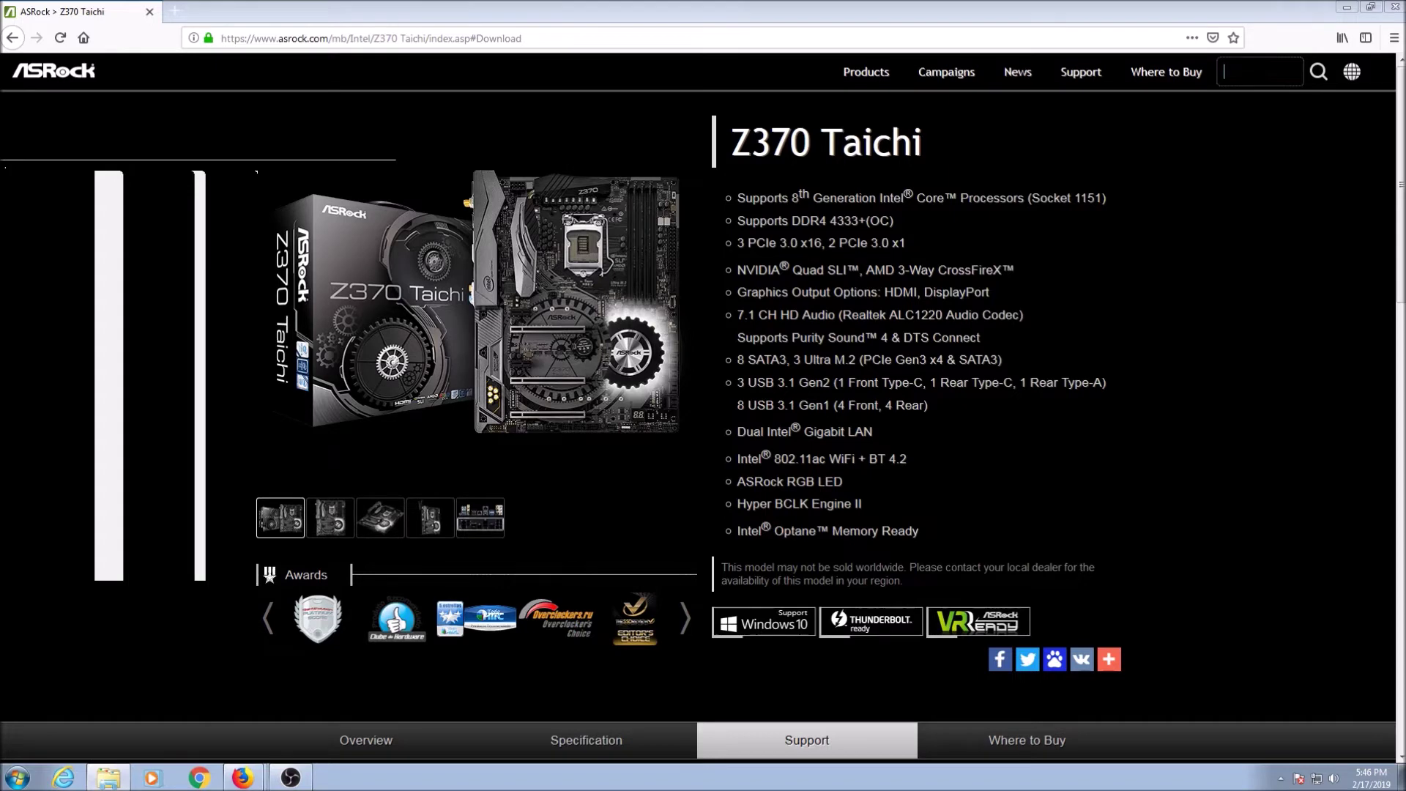
{"action": "scroll", "coordinate": [1014, 261], "scroll_direction": "down", "scroll_amount": 15}
{"action": "scroll", "coordinate": [875, 249], "scroll_direction": "up", "scroll_amount": 2}
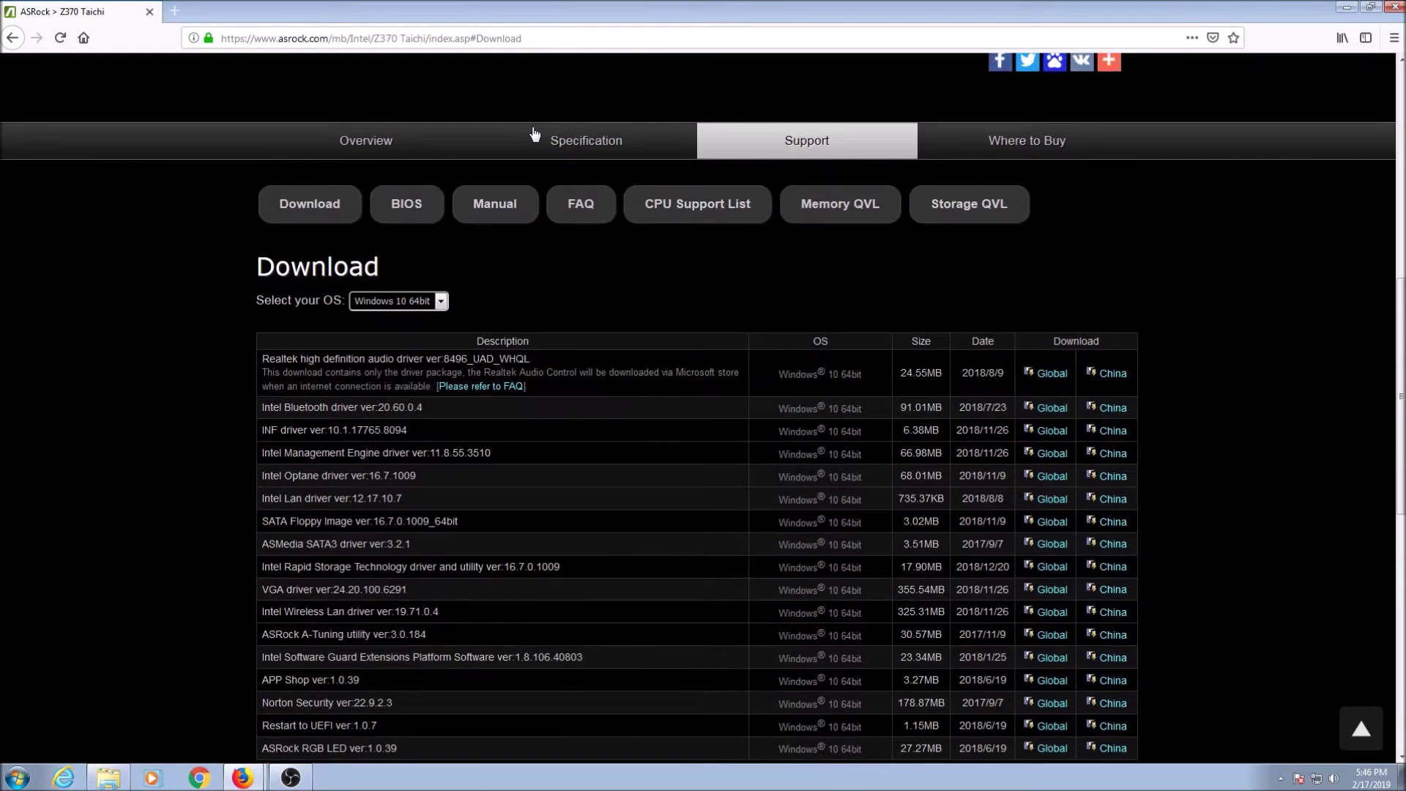
- Open the Z370 Taichi's specifications and review them from the unique features through the rear panel I/O, returning to the LAN section
{"action": "left_click", "coordinate": [612, 142]}
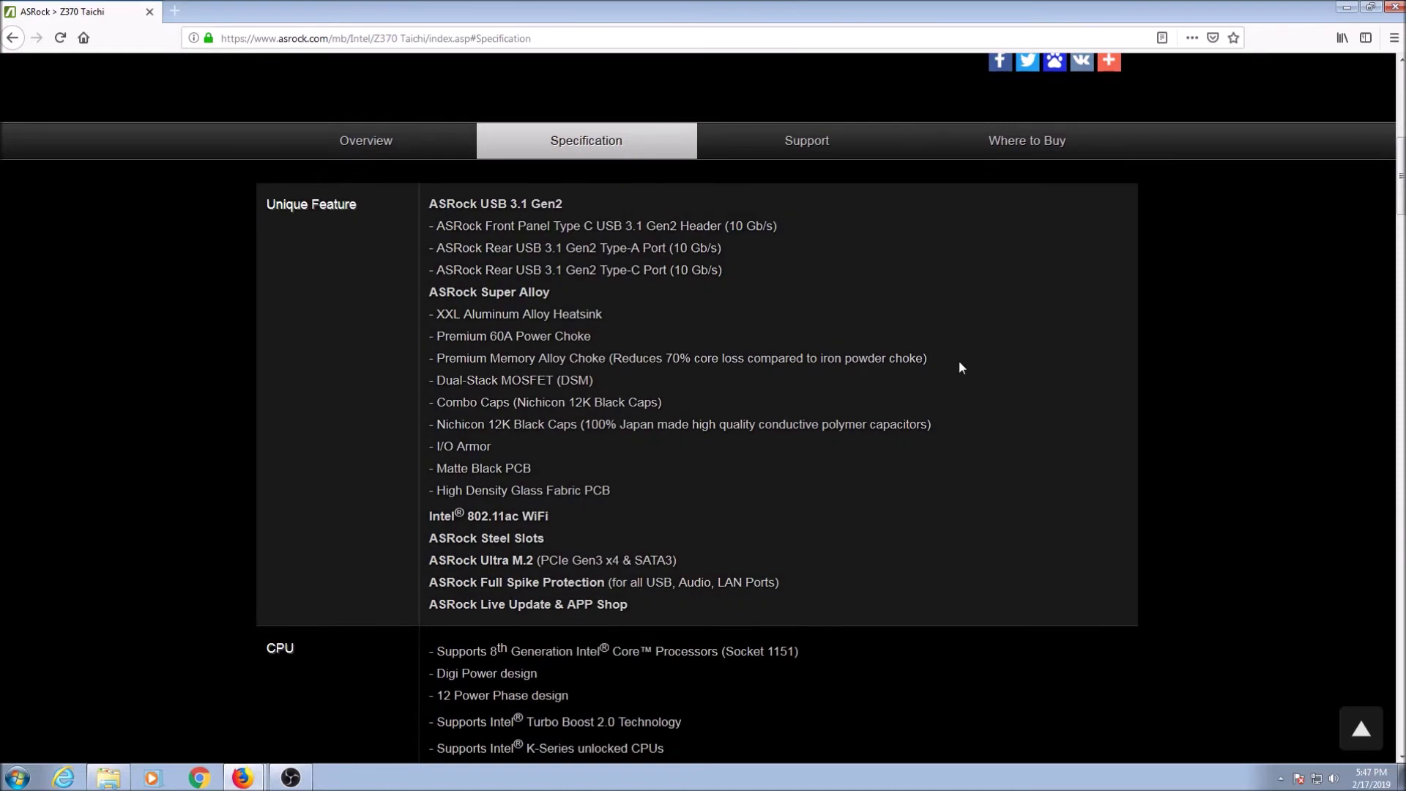
{"action": "scroll", "coordinate": [643, 337], "scroll_direction": "down", "scroll_amount": 8}
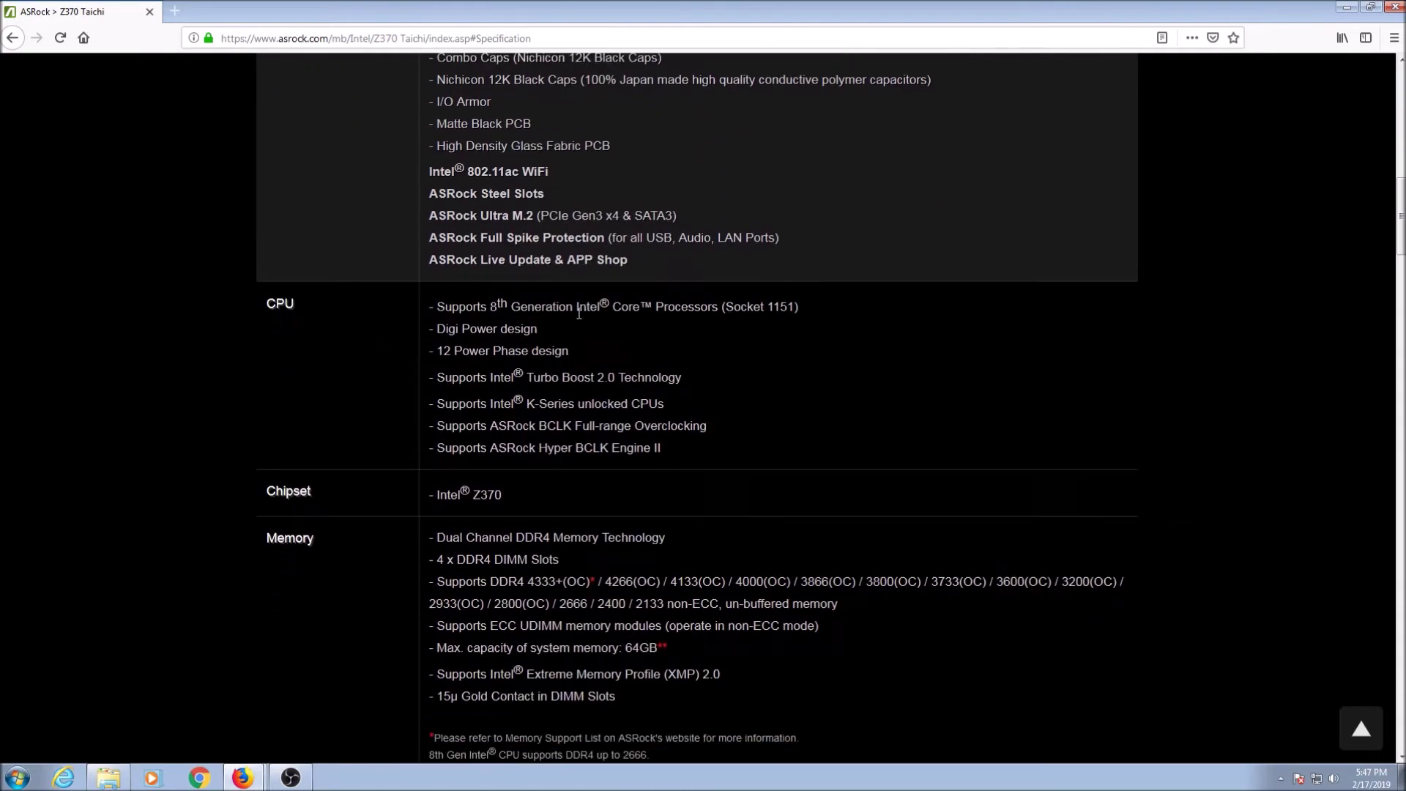
{"action": "scroll", "coordinate": [668, 500], "scroll_direction": "down", "scroll_amount": 14}
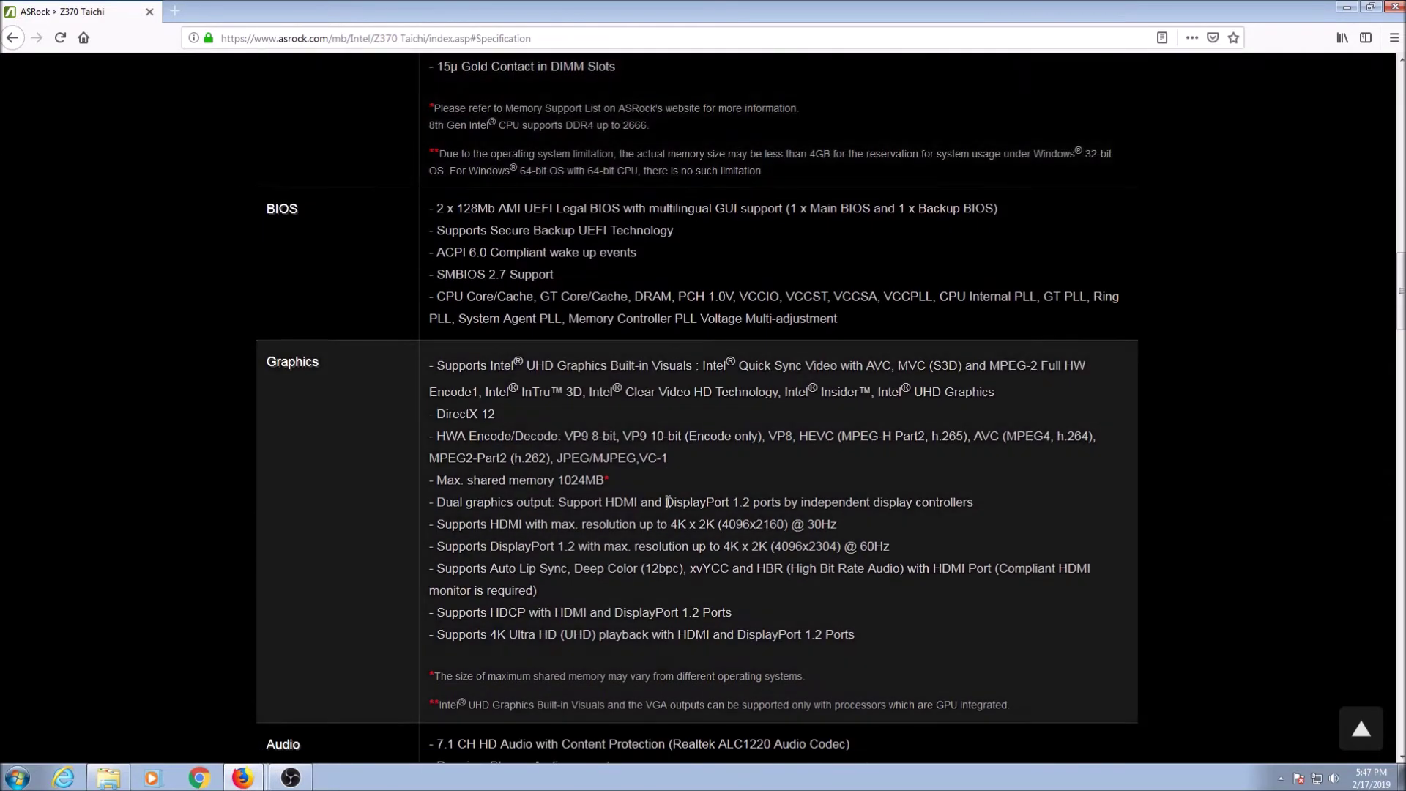
{"action": "scroll", "coordinate": [668, 502], "scroll_direction": "down", "scroll_amount": 4}
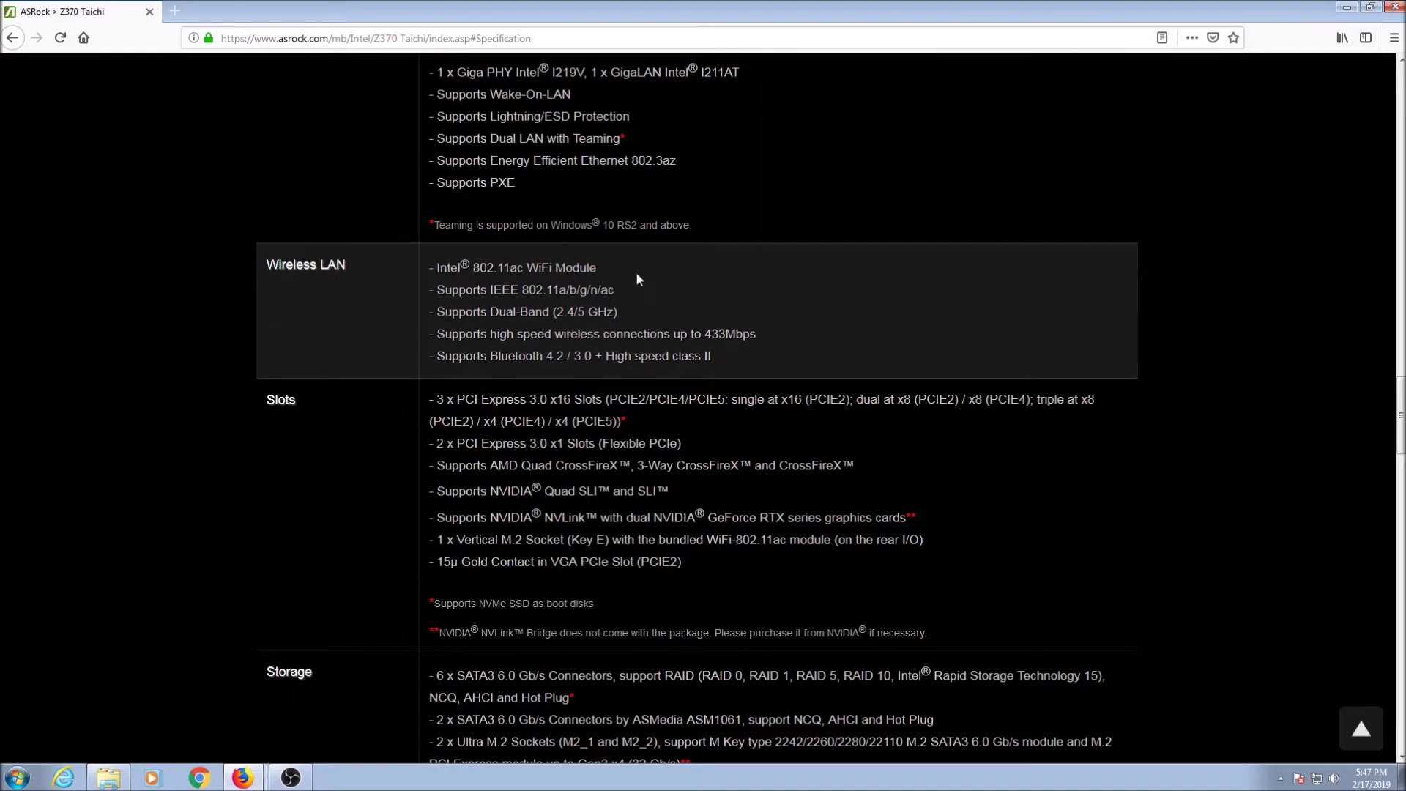
{"action": "scroll", "coordinate": [715, 506], "scroll_direction": "down", "scroll_amount": 5}
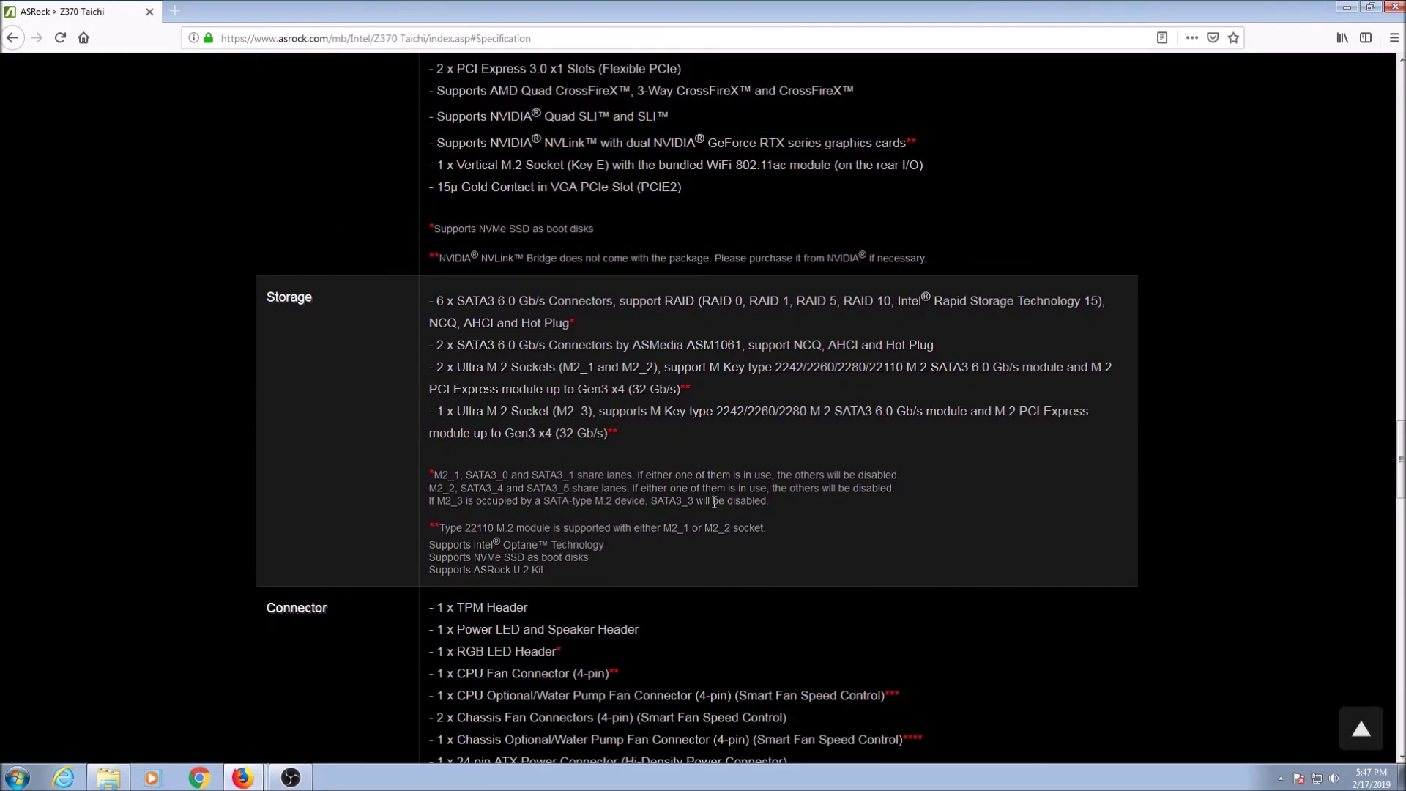
{"action": "scroll", "coordinate": [715, 507], "scroll_direction": "down", "scroll_amount": 9}
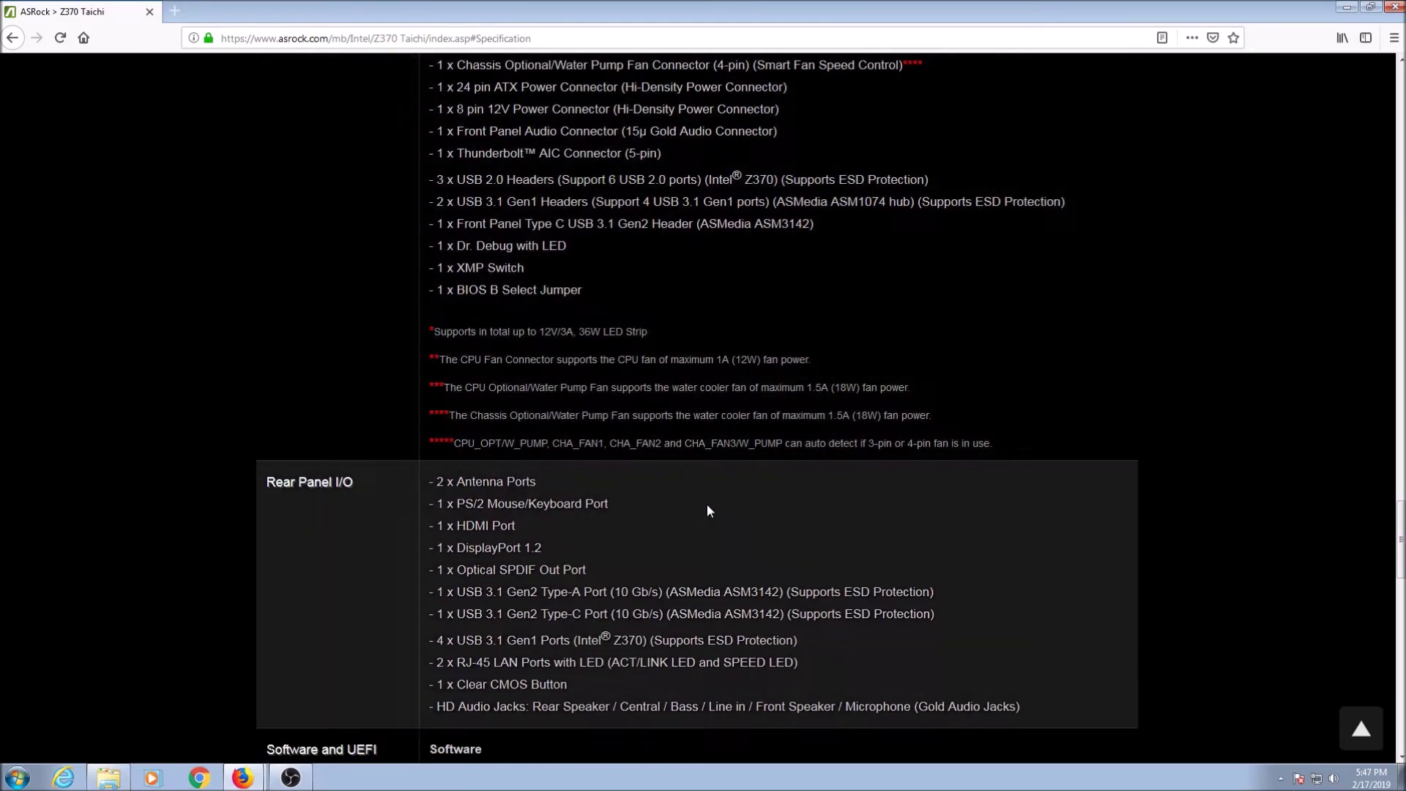
{"action": "scroll", "coordinate": [708, 510], "scroll_direction": "up", "scroll_amount": 3}
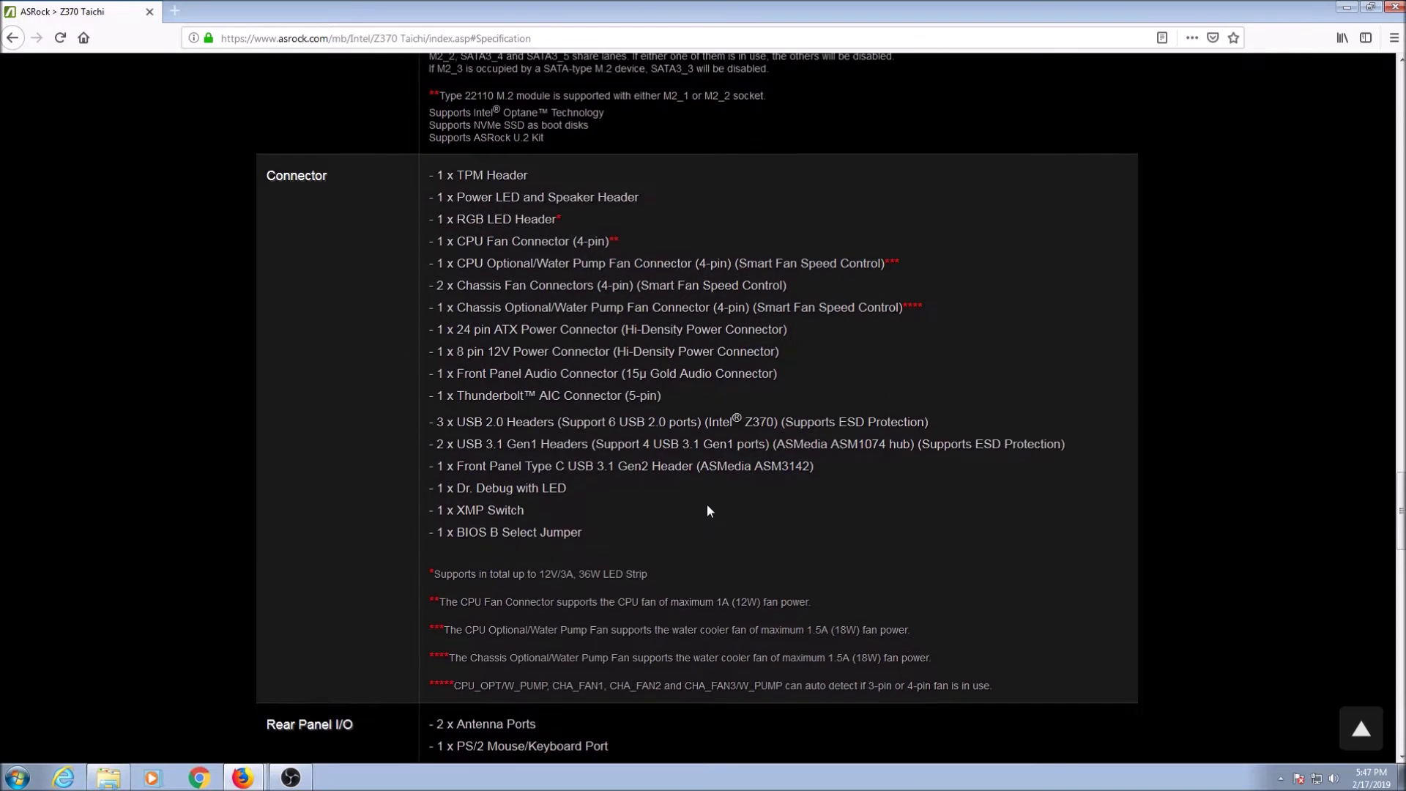
{"action": "scroll", "coordinate": [708, 510], "scroll_direction": "up", "scroll_amount": 2}
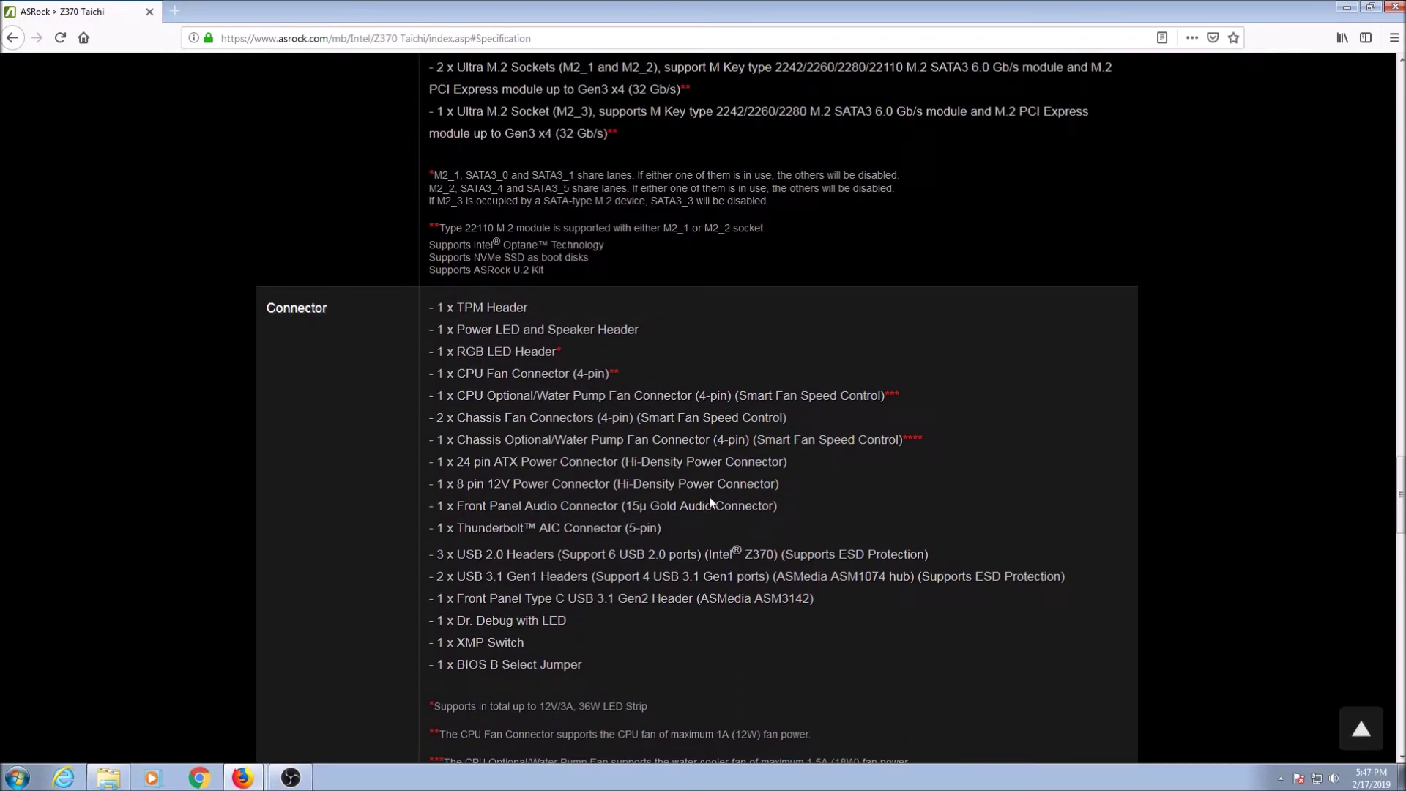
{"action": "scroll", "coordinate": [709, 503], "scroll_direction": "up", "scroll_amount": 6}
{"action": "scroll", "coordinate": [709, 504], "scroll_direction": "up", "scroll_amount": 4}
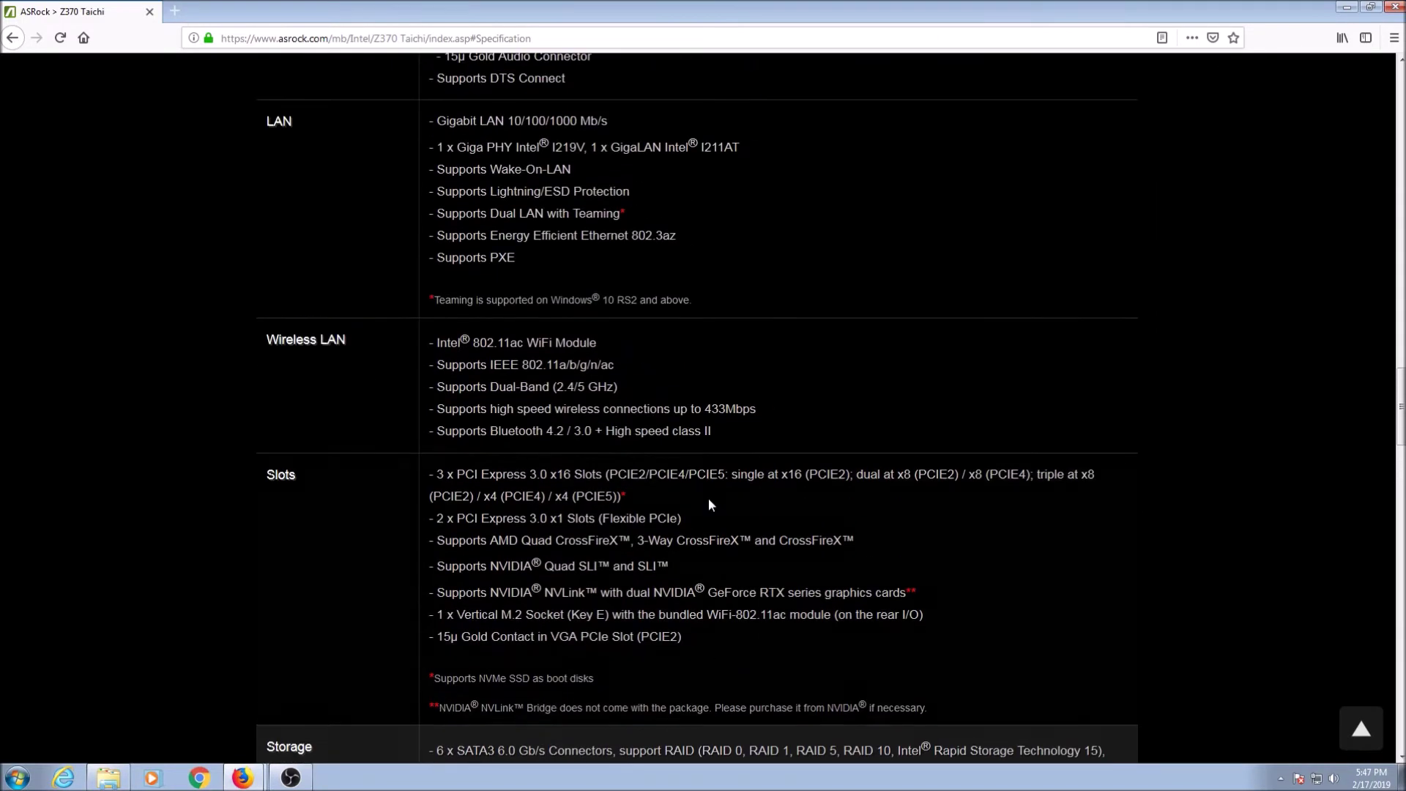
{"action": "scroll", "coordinate": [709, 504], "scroll_direction": "up", "scroll_amount": 2}
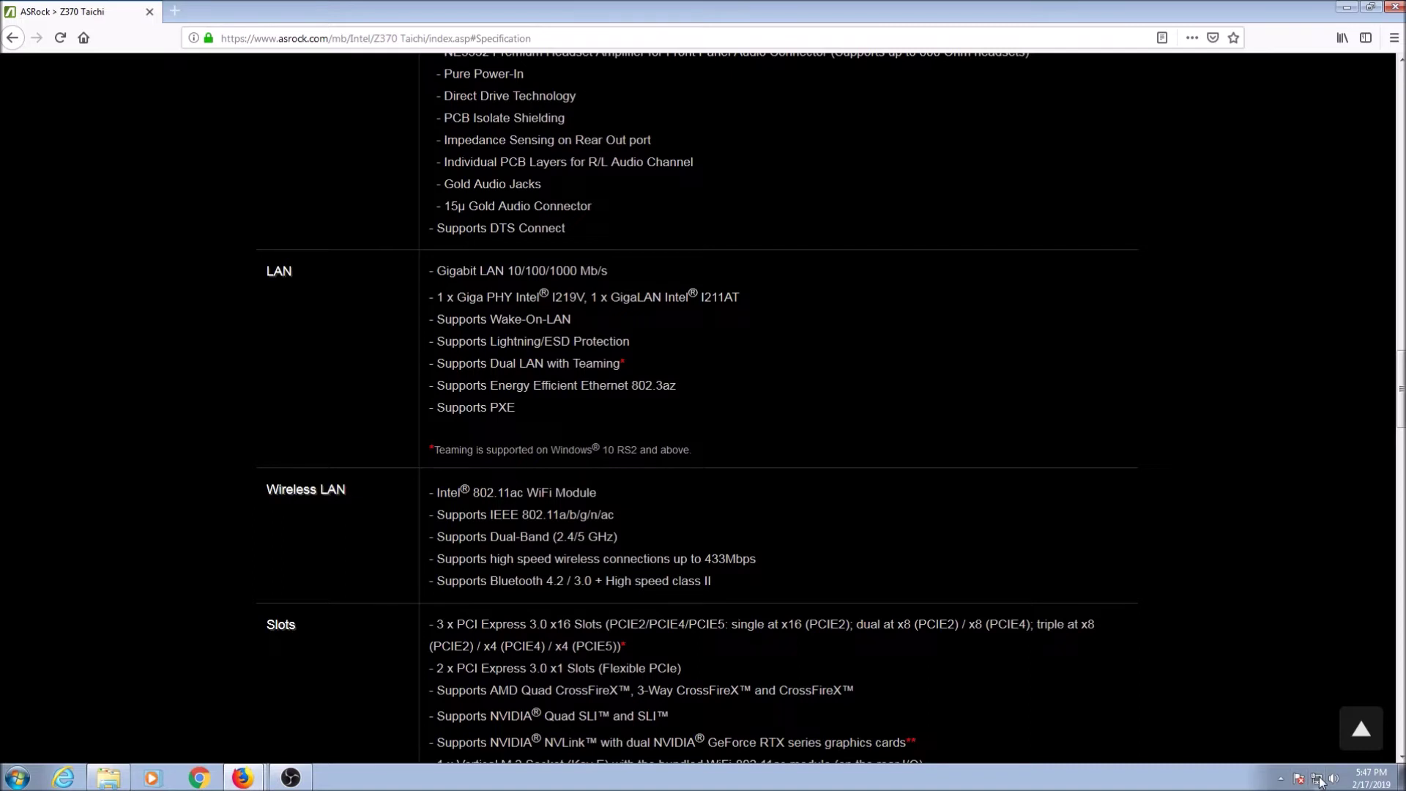
{"action": "mouse_move", "coordinate": [1319, 780]}
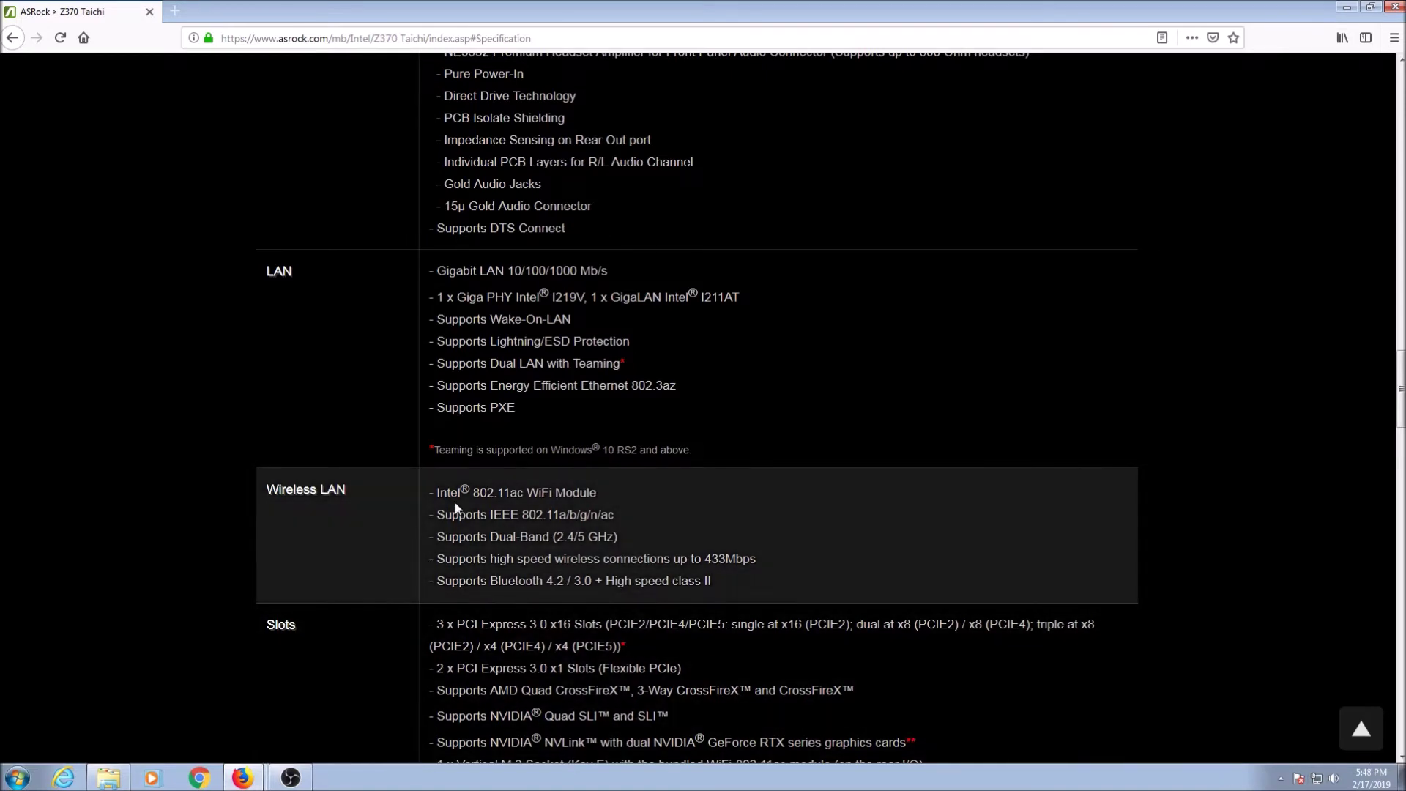
- Highlight the Intel 802.11ac WiFi Module and Gigabit LAN entries in the specifications, and review the audio and graphics sections
{"action": "left_click_drag", "start_coordinate": [438, 495], "coordinate": [615, 504]}
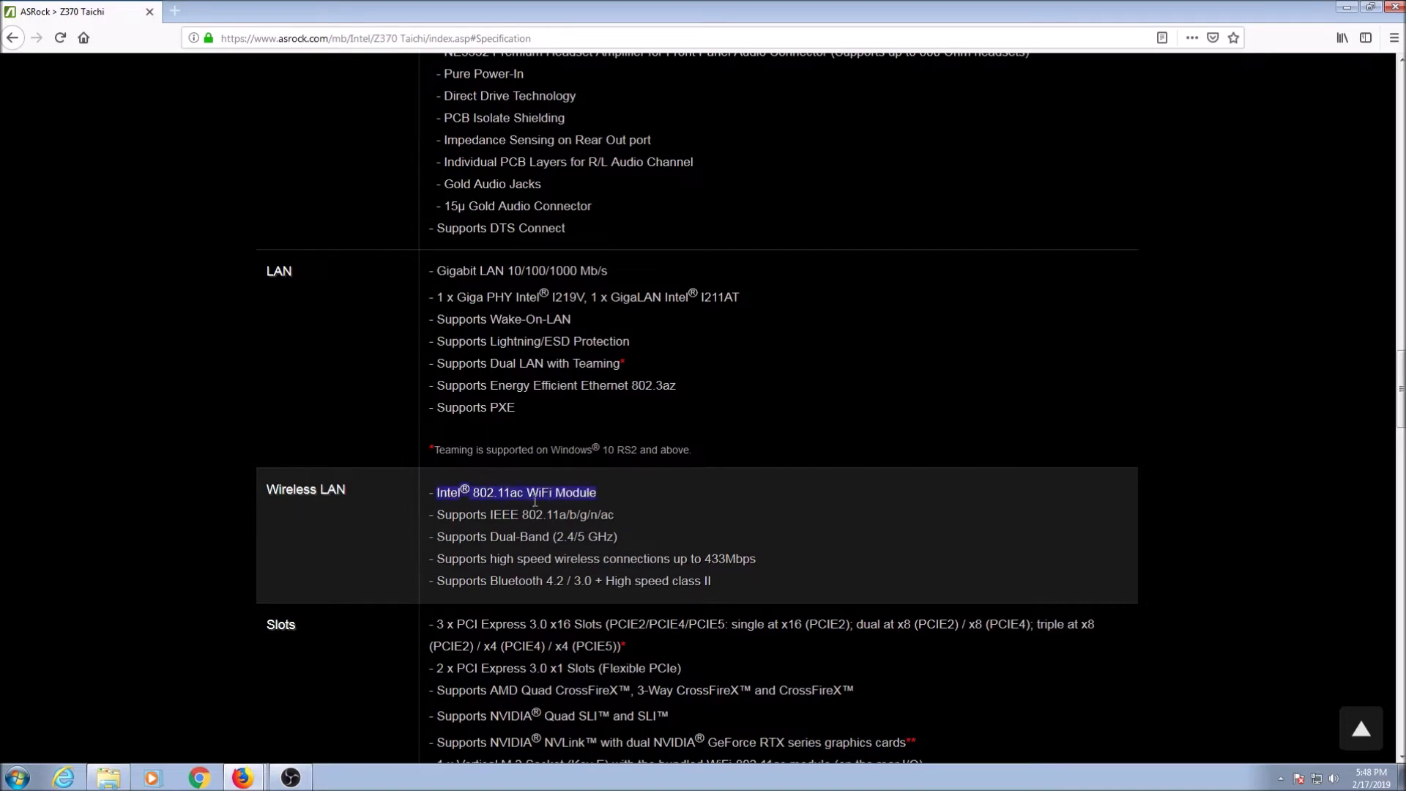
{"action": "scroll", "coordinate": [596, 588], "scroll_direction": "up", "scroll_amount": 5}
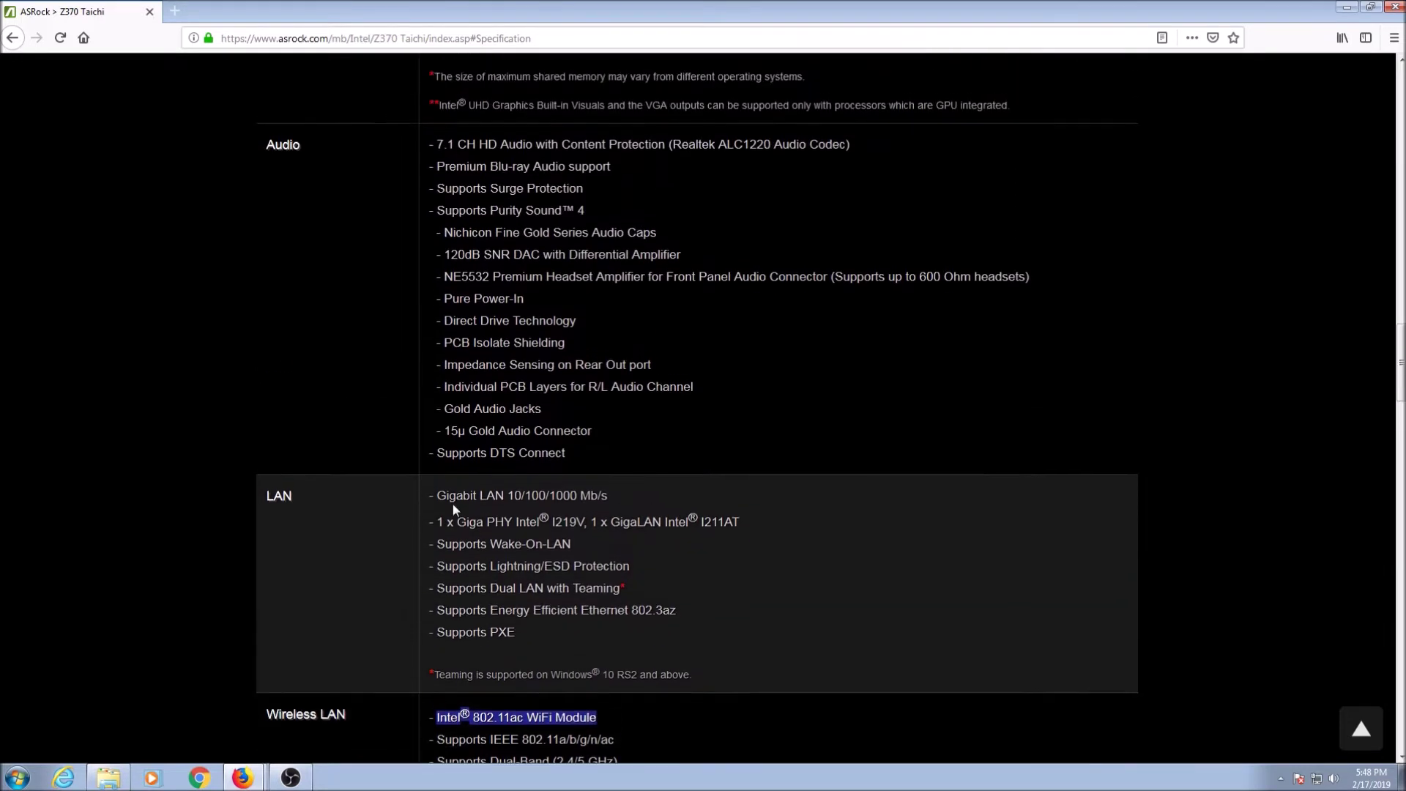
{"action": "left_click_drag", "start_coordinate": [437, 495], "coordinate": [643, 509]}
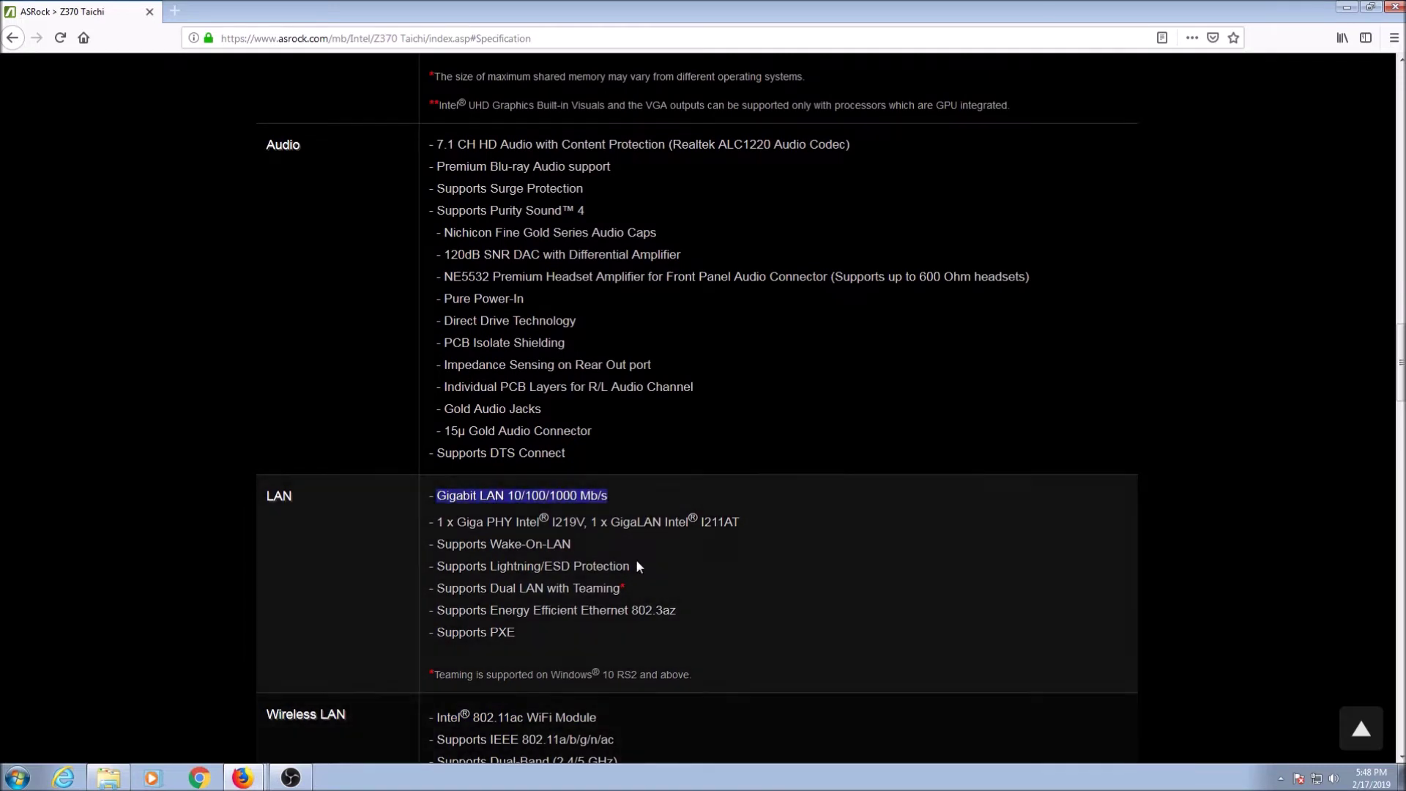
{"action": "scroll", "coordinate": [635, 564], "scroll_direction": "up", "scroll_amount": 3}
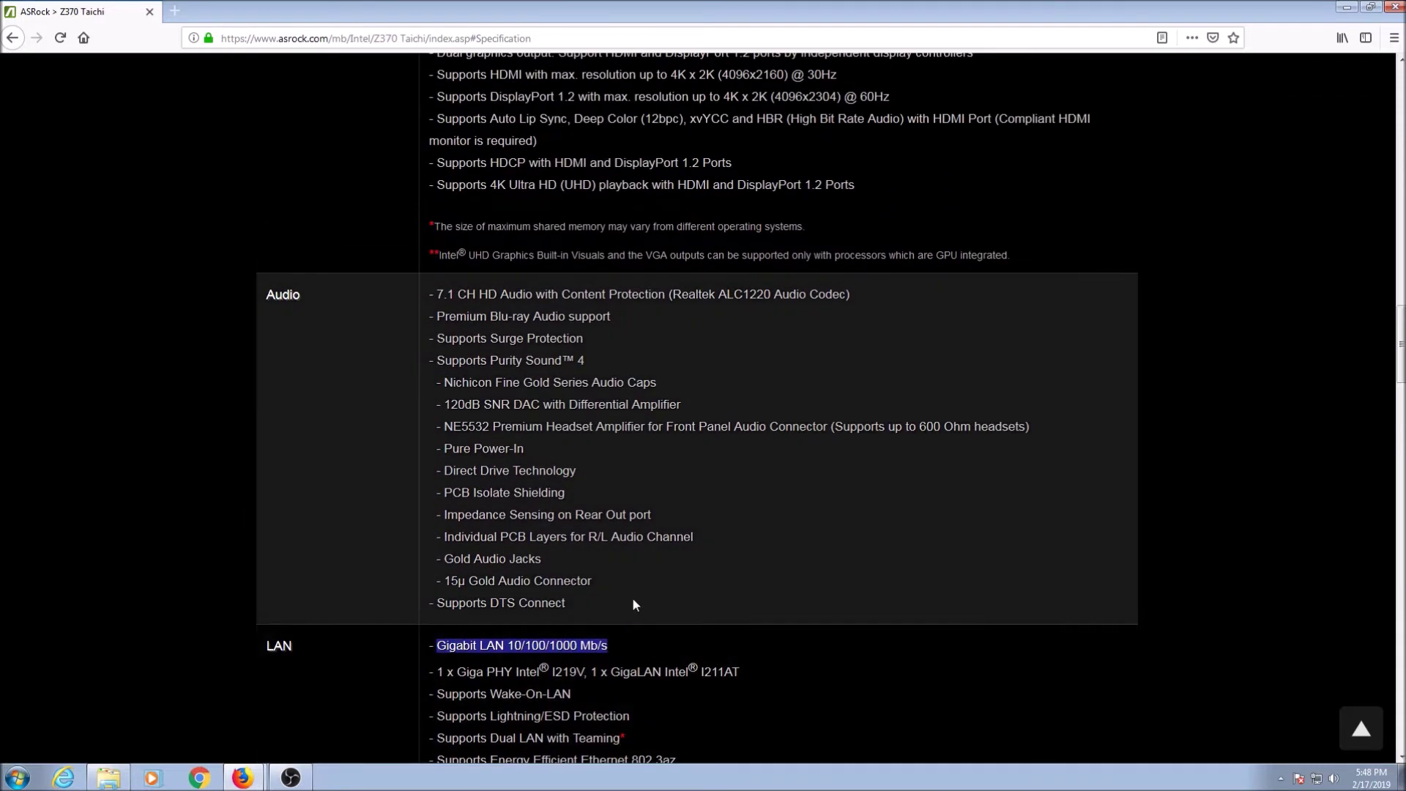
{"action": "scroll", "coordinate": [641, 592], "scroll_direction": "up", "scroll_amount": 3}
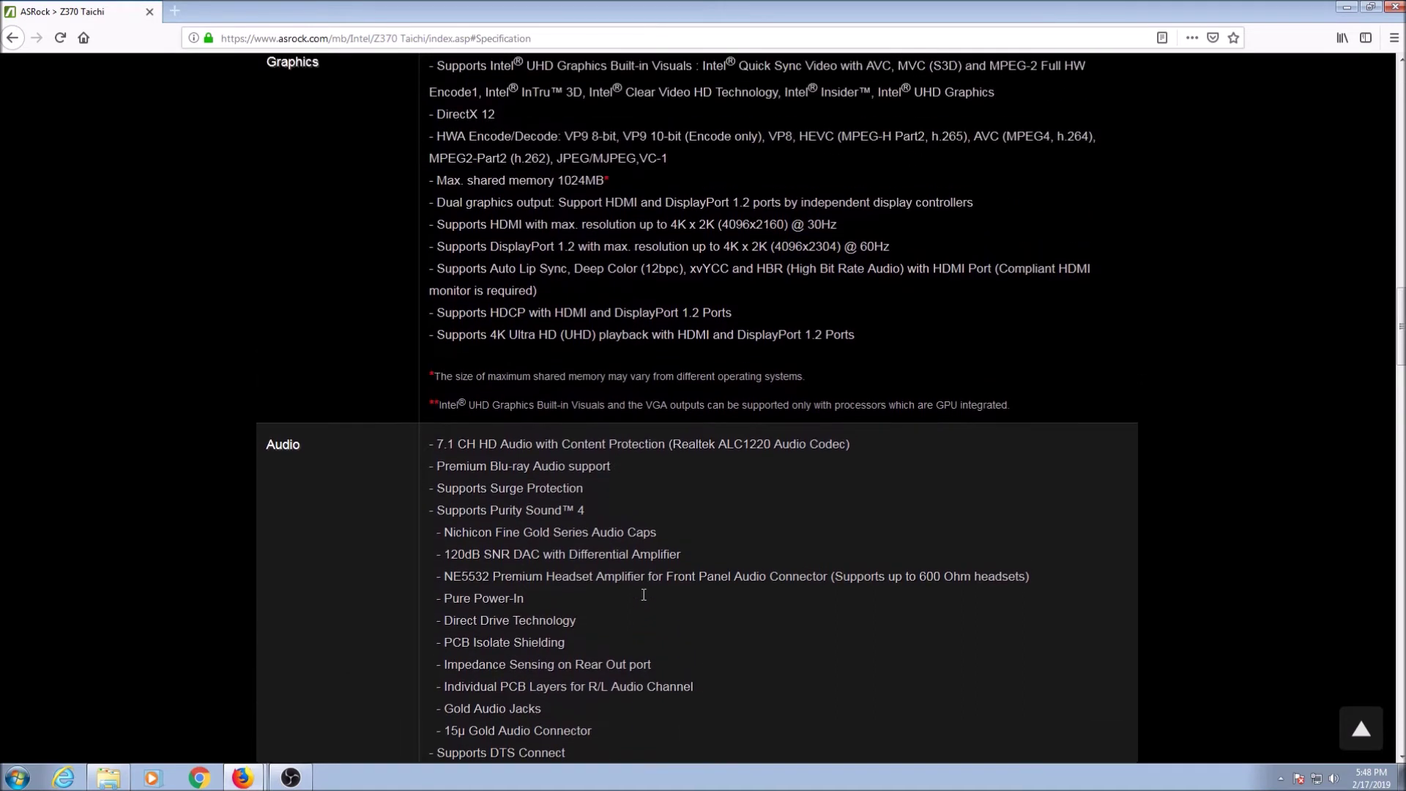
{"action": "scroll", "coordinate": [643, 595], "scroll_direction": "up", "scroll_amount": 2}
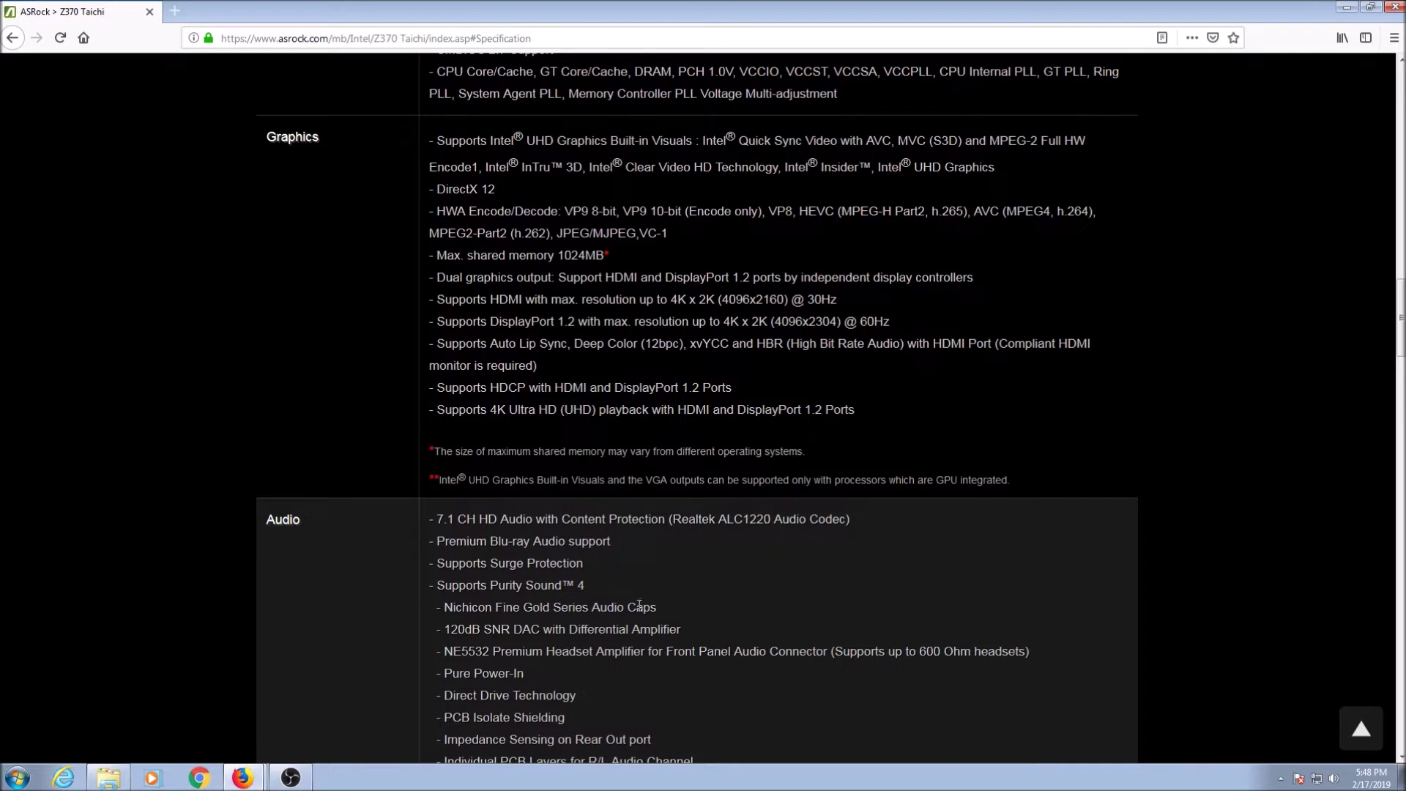
{"action": "scroll", "coordinate": [638, 607], "scroll_direction": "up", "scroll_amount": 3}
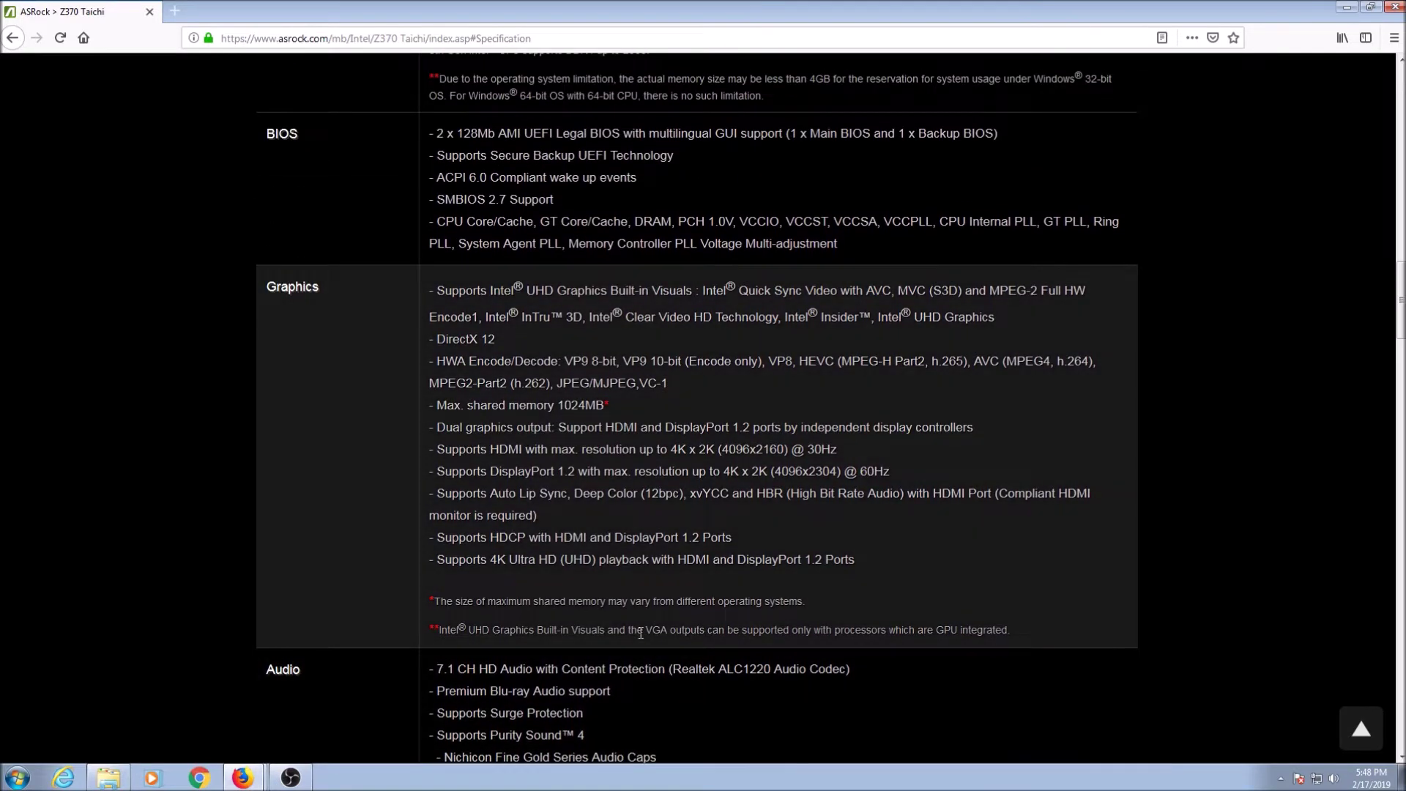
{"action": "scroll", "coordinate": [641, 633], "scroll_direction": "up", "scroll_amount": 2}
{"action": "scroll", "coordinate": [640, 636], "scroll_direction": "up", "scroll_amount": 1}
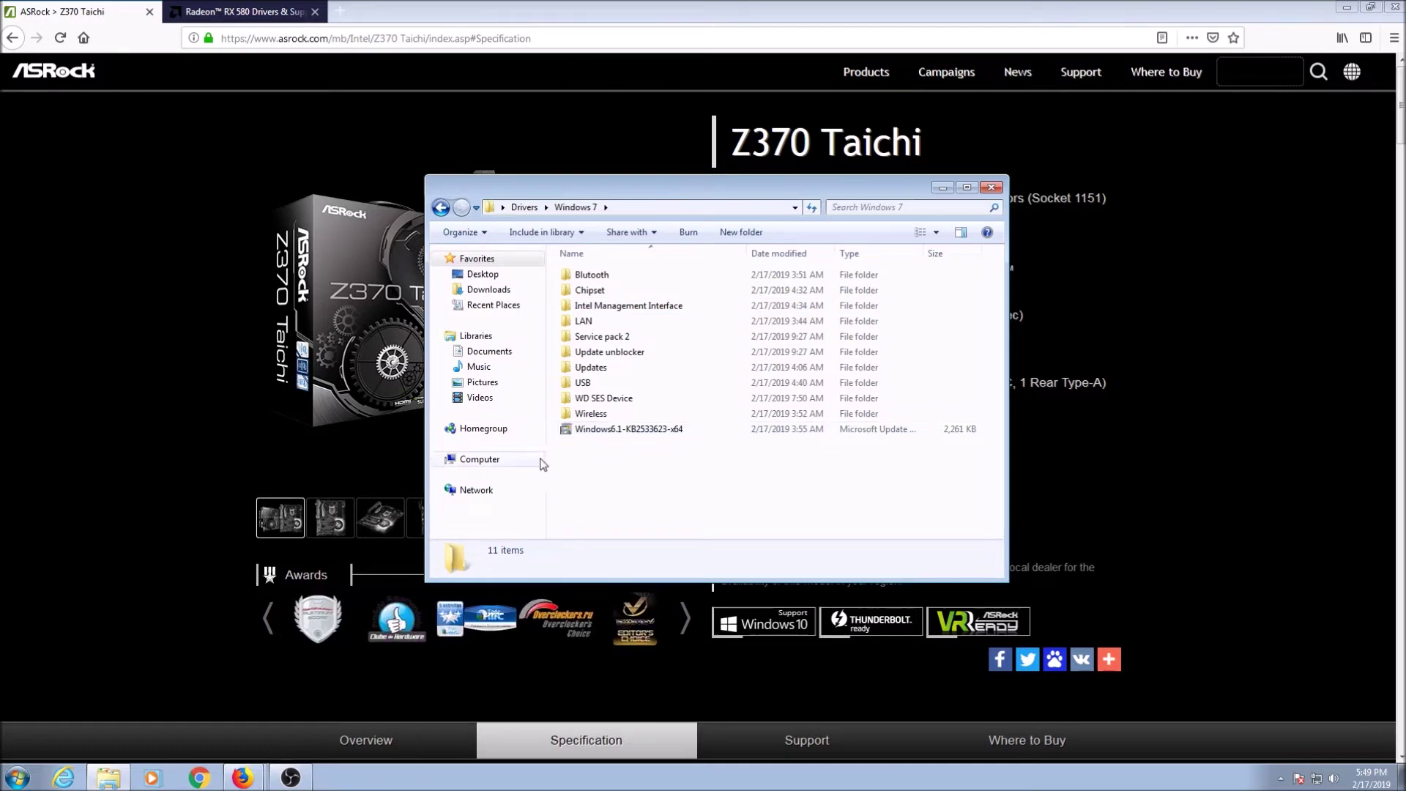
- Search Windows for "device" and open Device Manager
{"action": "left_click", "coordinate": [15, 776]}
{"action": "right_click", "coordinate": [16, 783]}
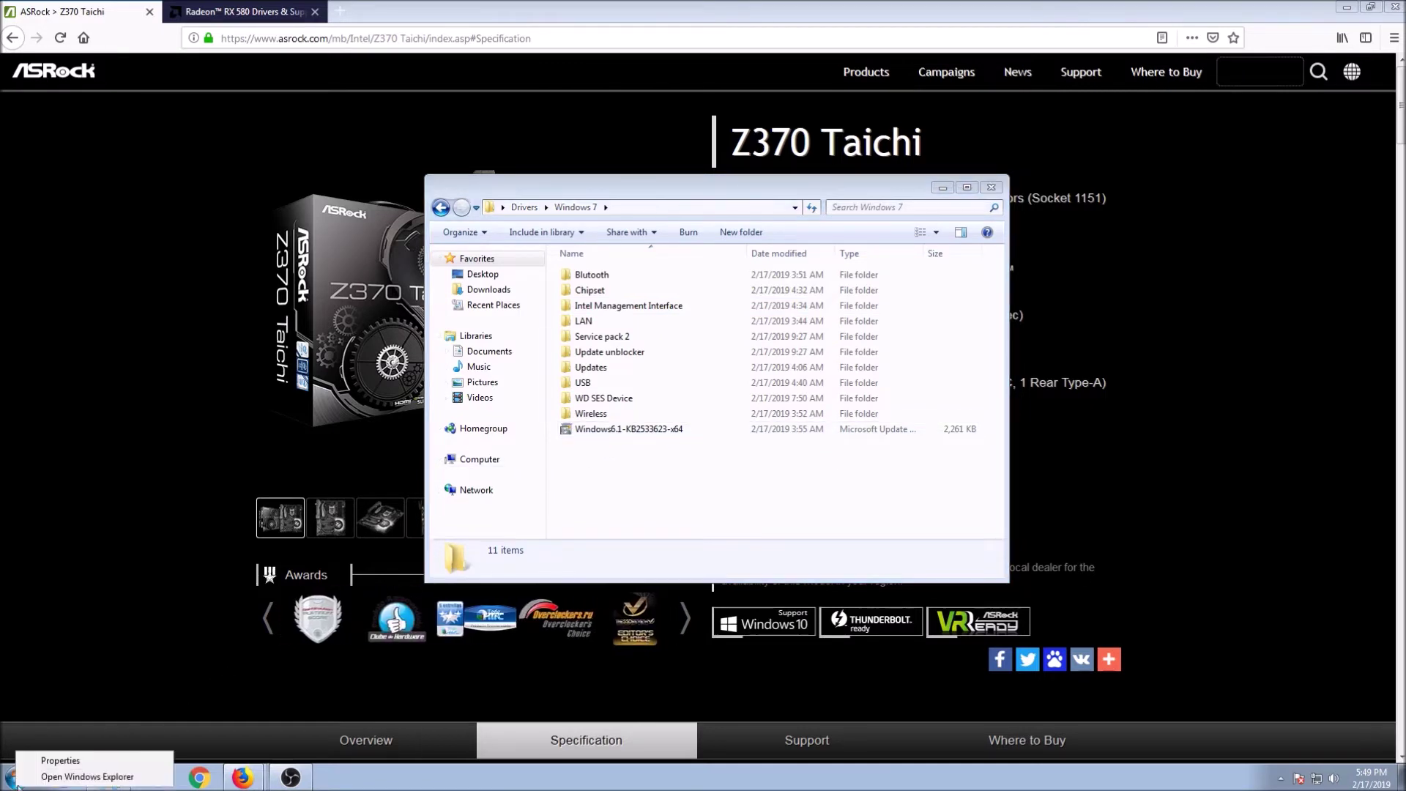
{"action": "left_click", "coordinate": [16, 778]}
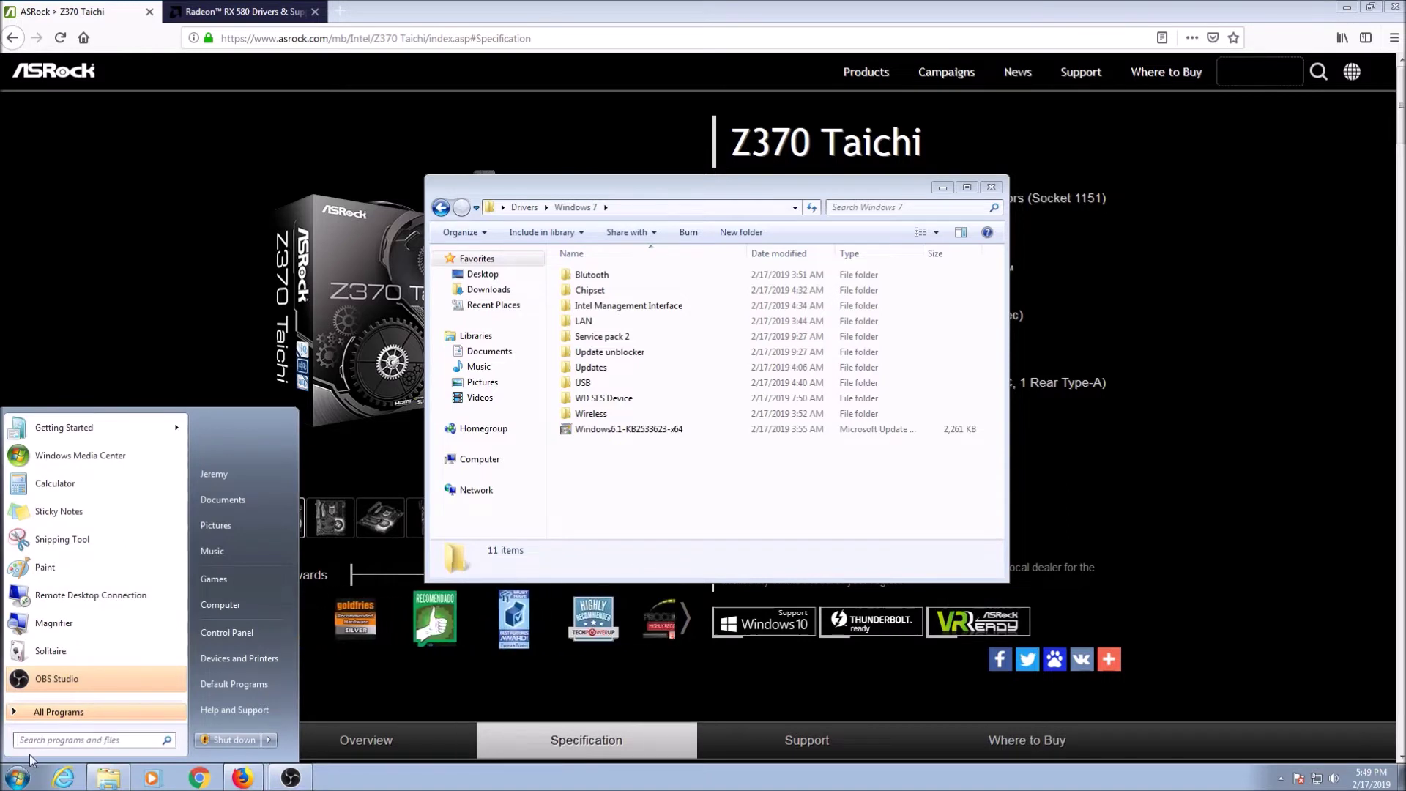
{"action": "type", "text": "device"}
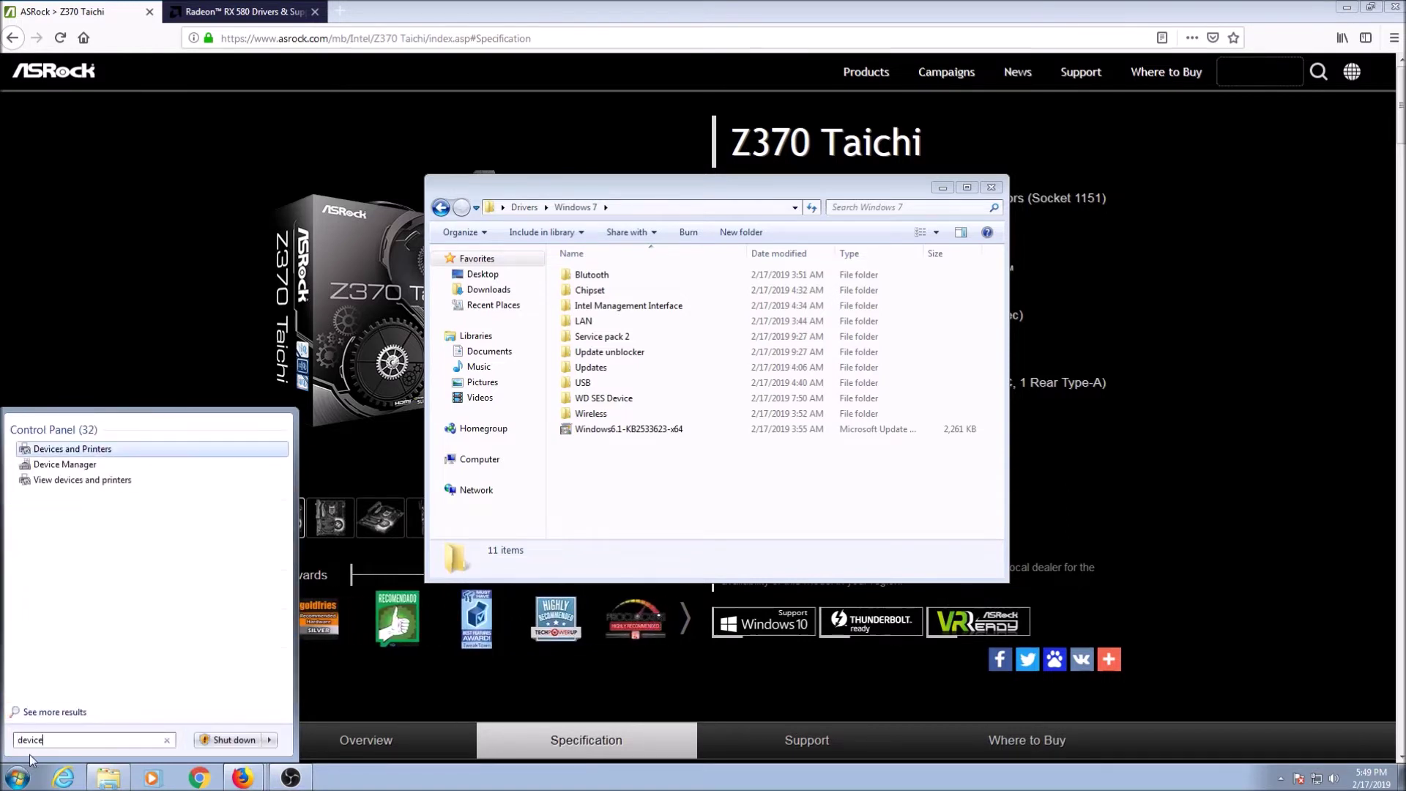
{"action": "left_click", "coordinate": [58, 465]}
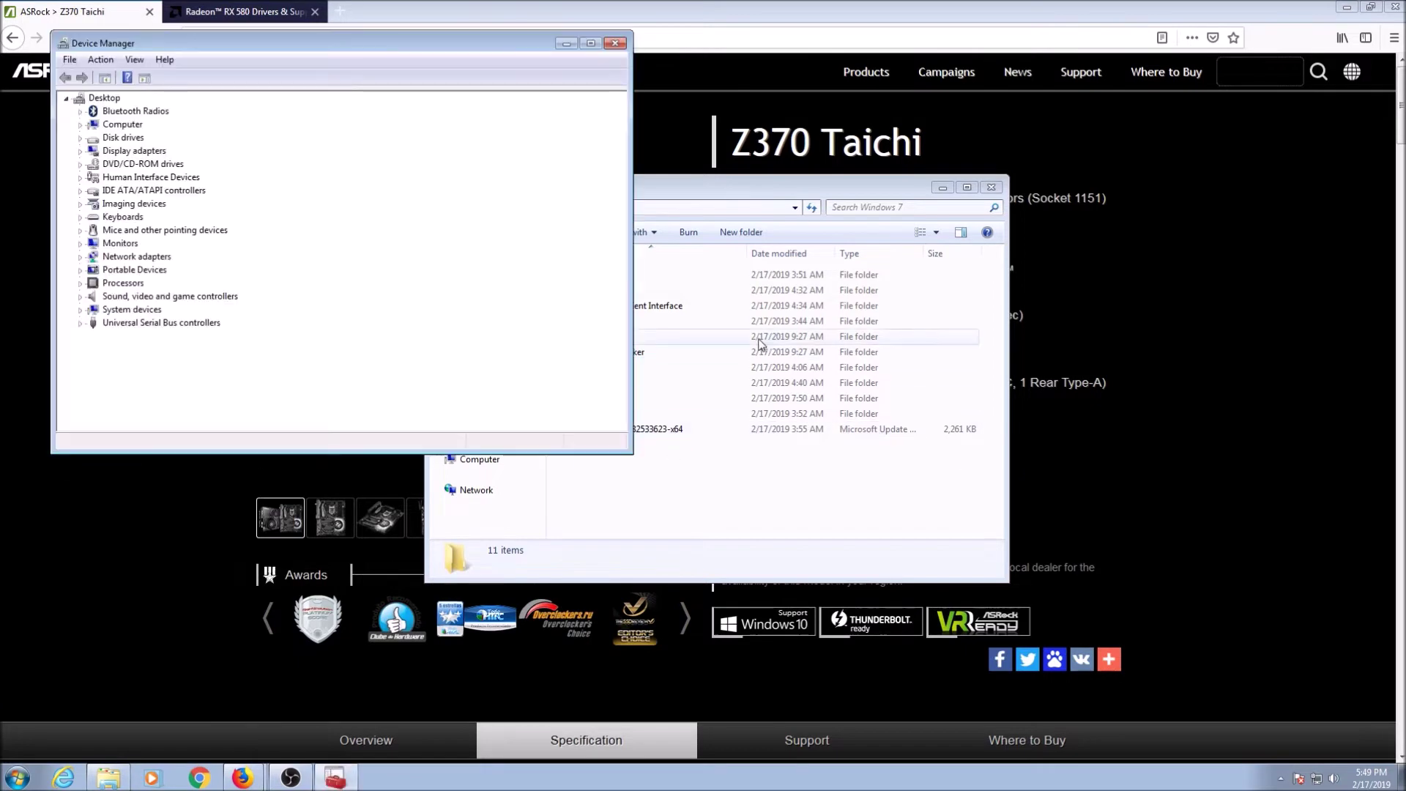
- Place Device Manager beside the Windows 7 drivers folder and inspect the devices under Network adapters
{"action": "left_click_drag", "start_coordinate": [342, 49], "coordinate": [778, 235]}
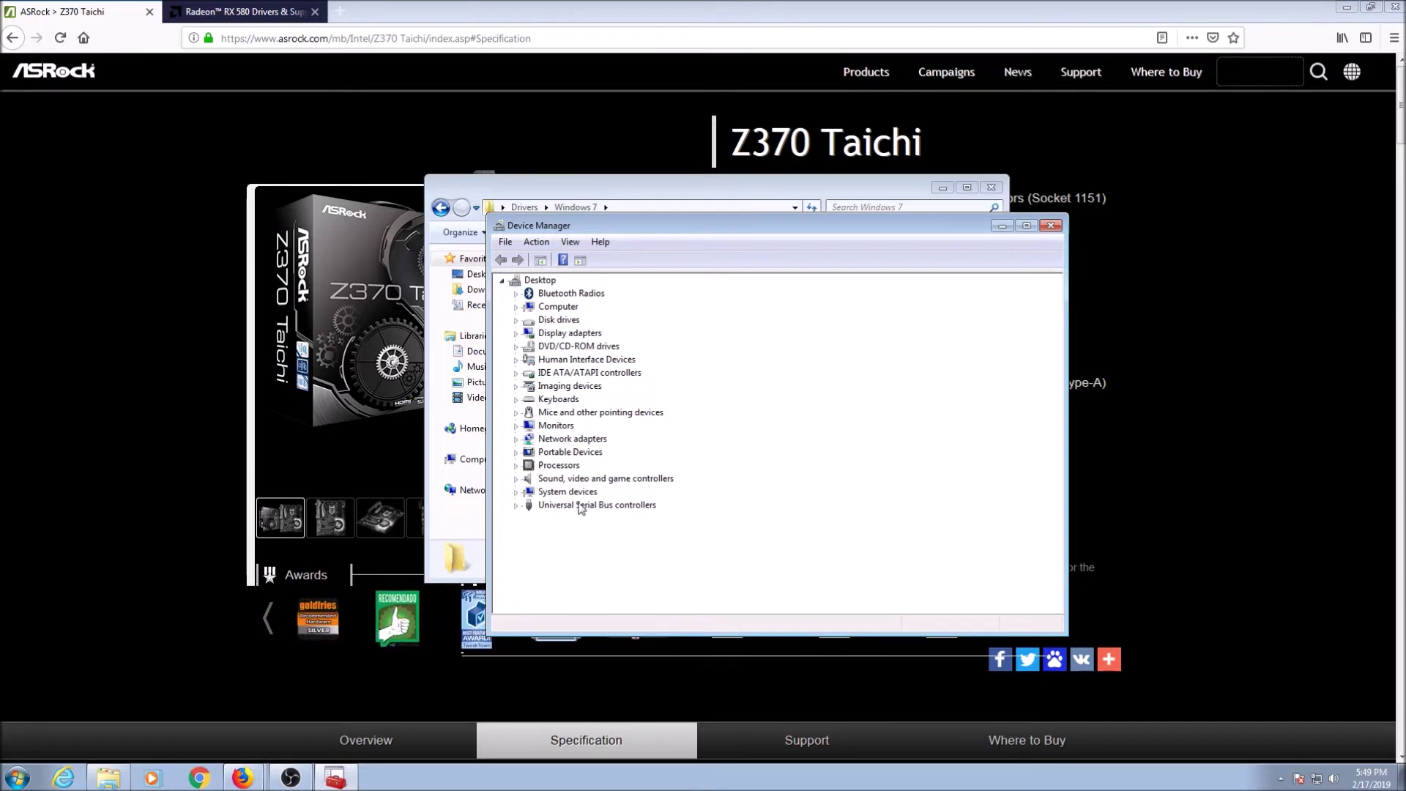
{"action": "left_click_drag", "start_coordinate": [619, 225], "coordinate": [857, 212]}
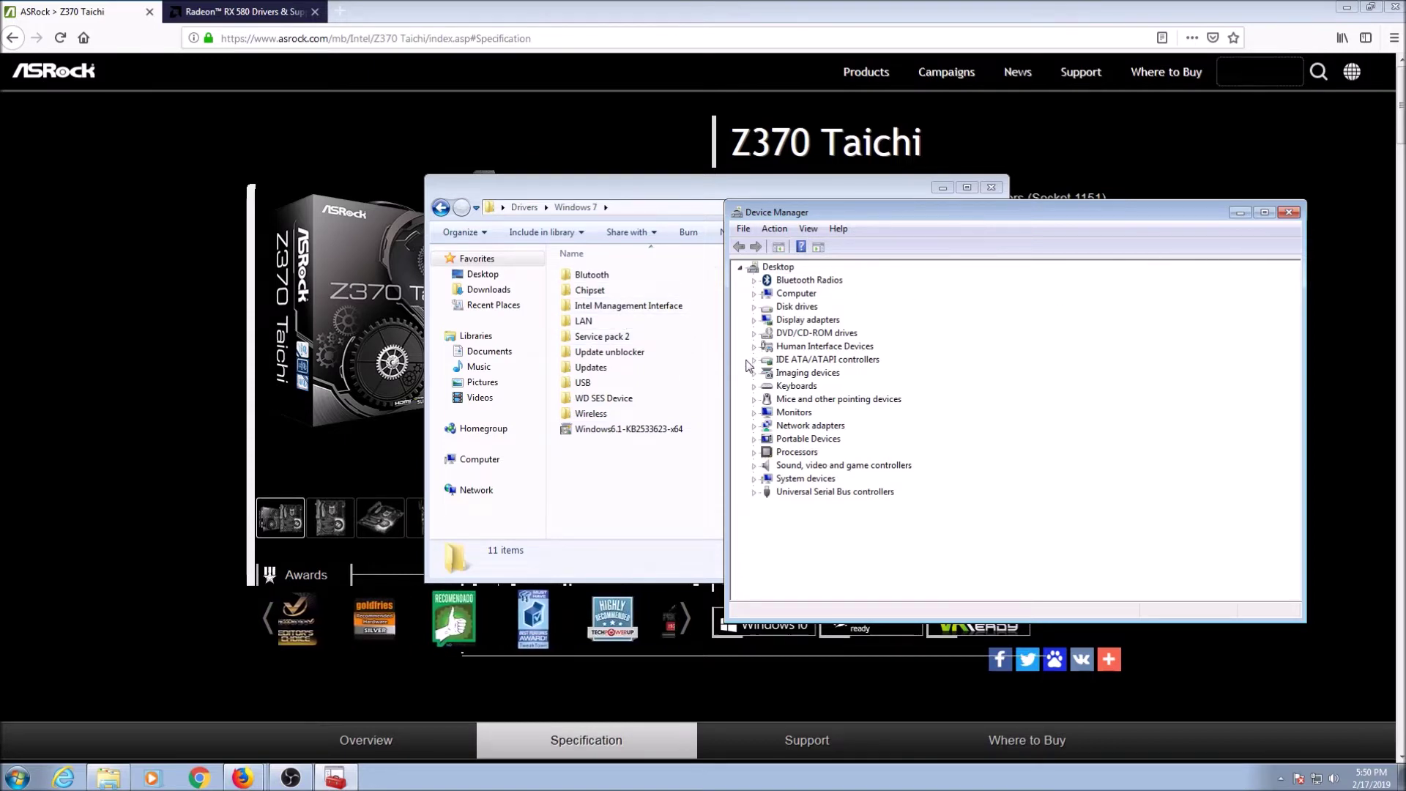
{"action": "left_click", "coordinate": [753, 427]}
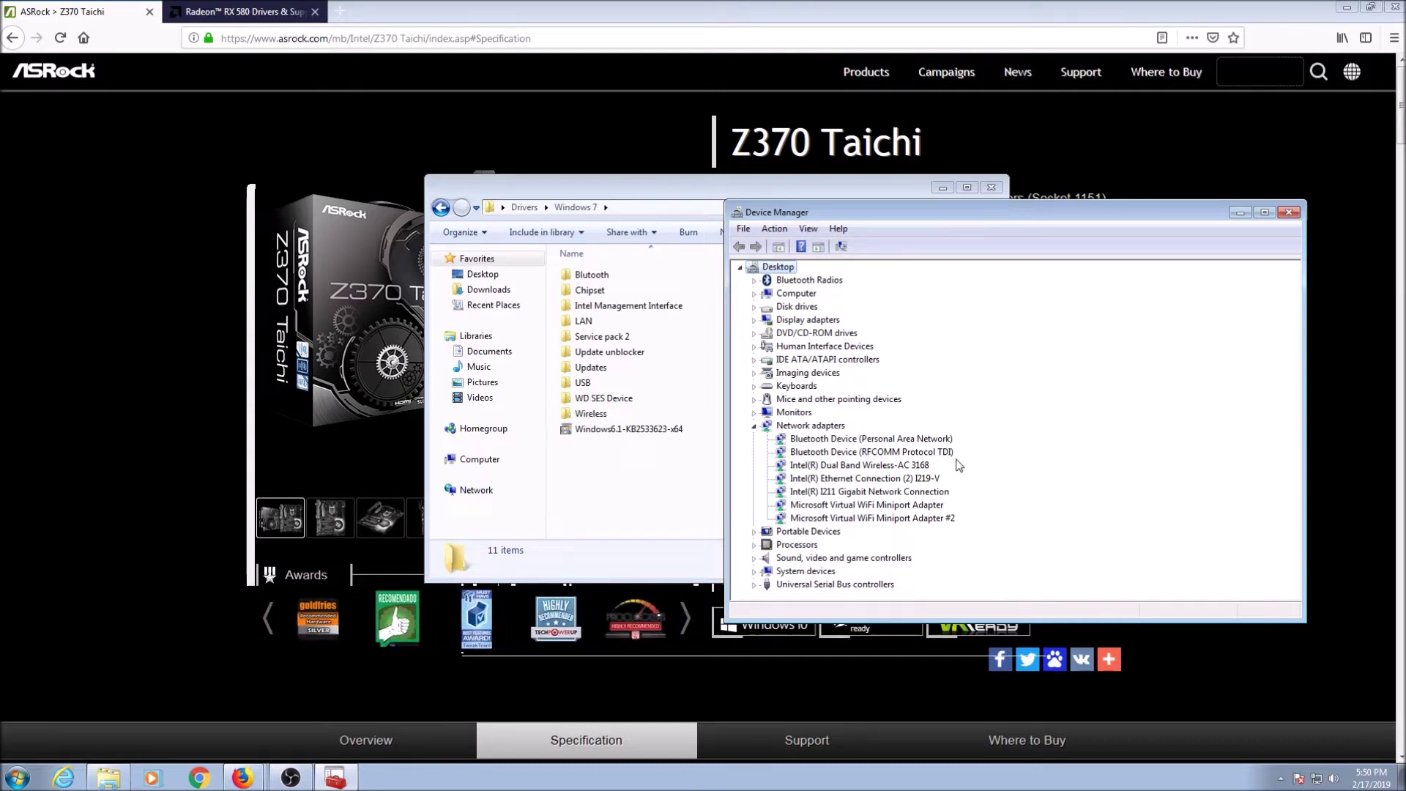
{"action": "left_click", "coordinate": [753, 426]}
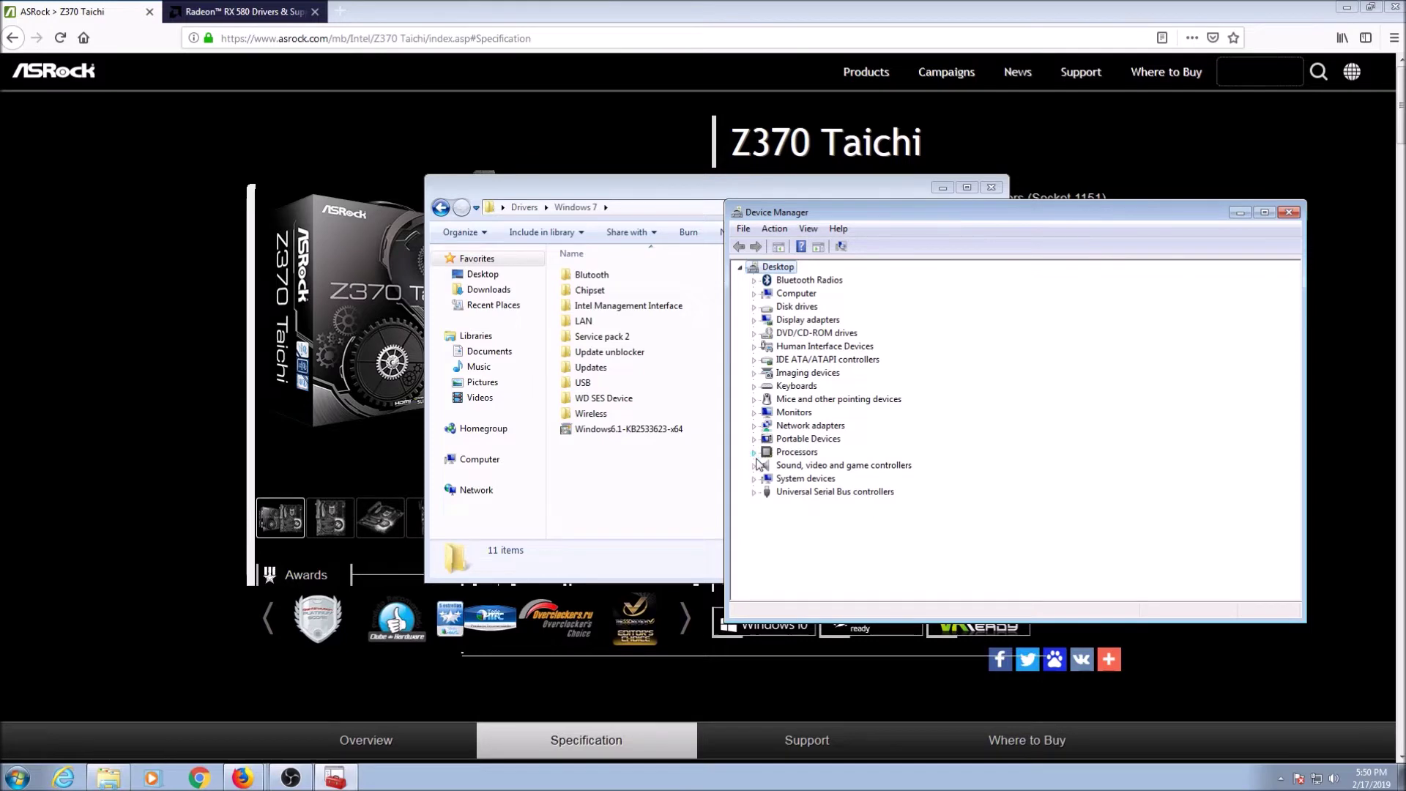
- Expand System devices in Device Manager, review the chipset and Management Engine Interface entries, and collapse the category
{"action": "left_click", "coordinate": [755, 479]}
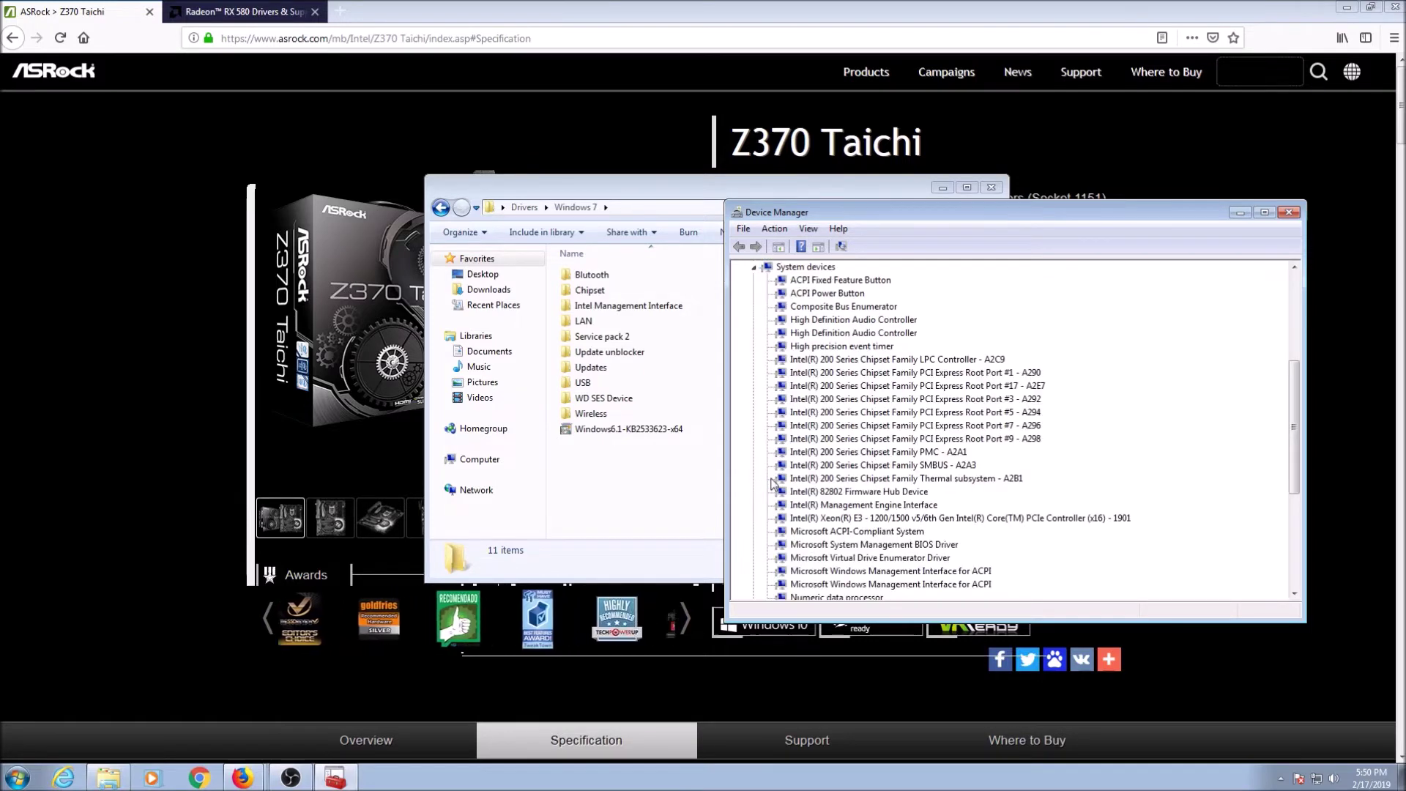
{"action": "scroll", "coordinate": [917, 404], "scroll_direction": "down", "scroll_amount": 1}
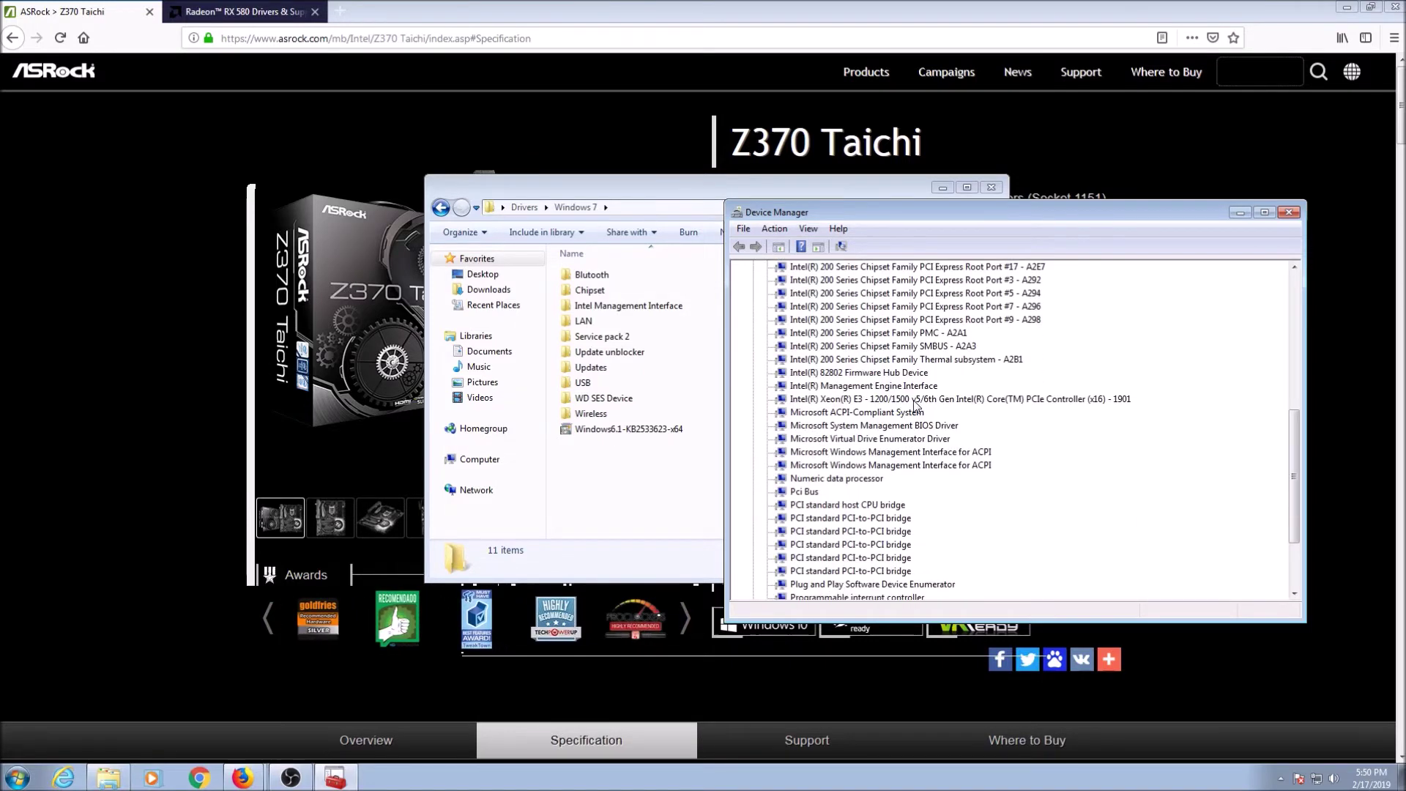
{"action": "left_click", "coordinate": [857, 281]}
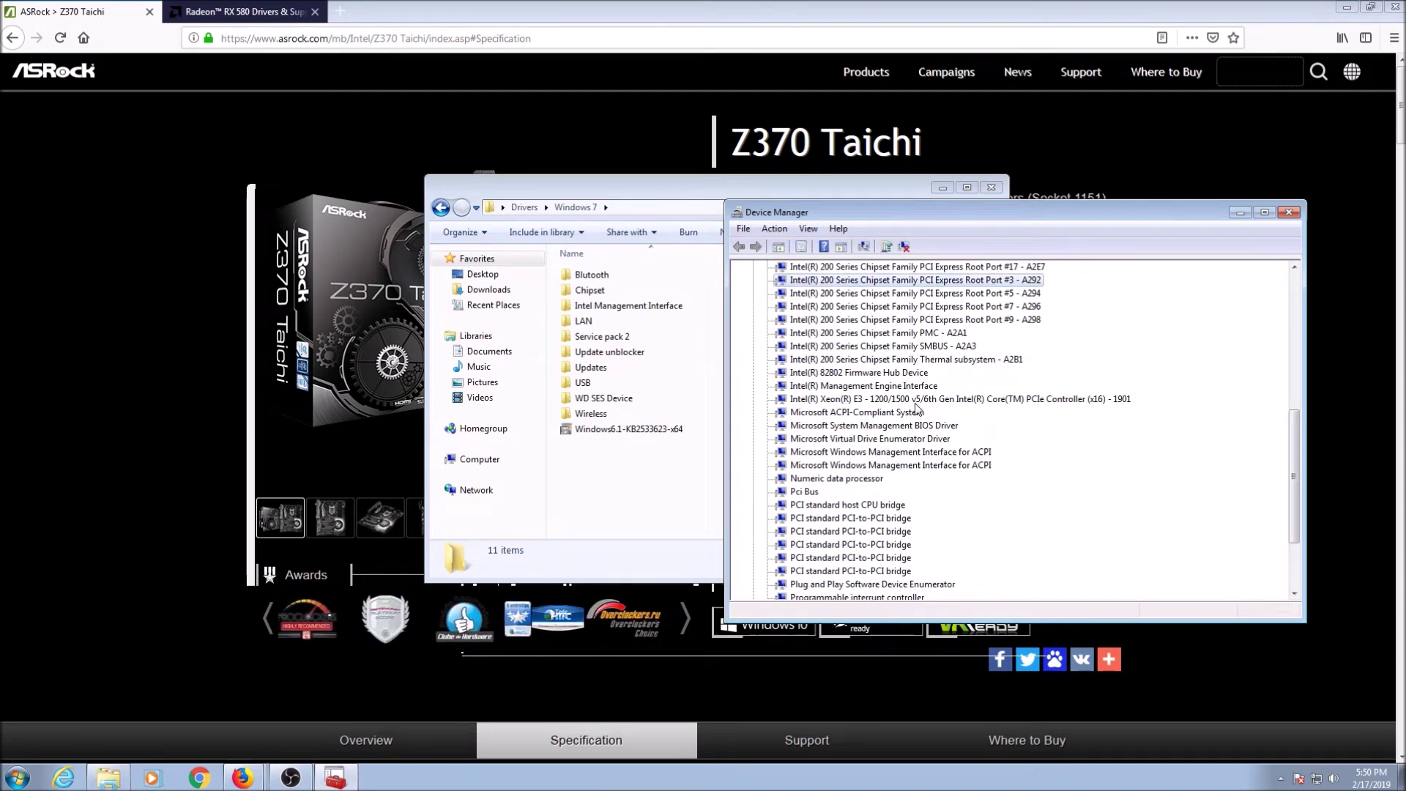
{"action": "left_click", "coordinate": [875, 386]}
{"action": "scroll", "coordinate": [977, 415], "scroll_direction": "down", "scroll_amount": 3}
{"action": "left_click", "coordinate": [809, 411]}
{"action": "scroll", "coordinate": [879, 441], "scroll_direction": "up", "scroll_amount": 7}
{"action": "scroll", "coordinate": [879, 441], "scroll_direction": "up", "scroll_amount": 2}
{"action": "left_click", "coordinate": [754, 401]}
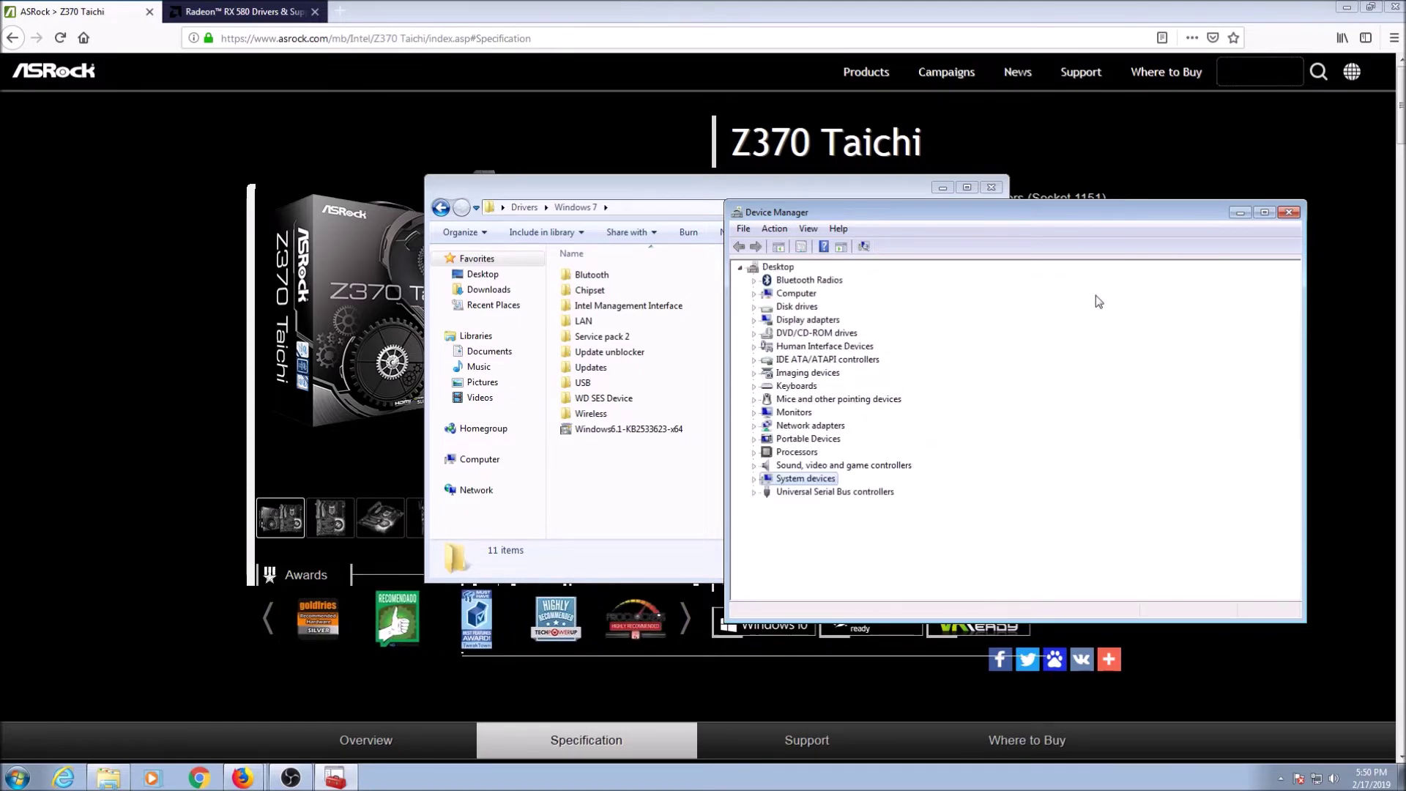
- Clear the desktop by minimizing Device Manager and the browser and closing the Windows 7 drivers folder window
{"action": "left_click", "coordinate": [1240, 213]}
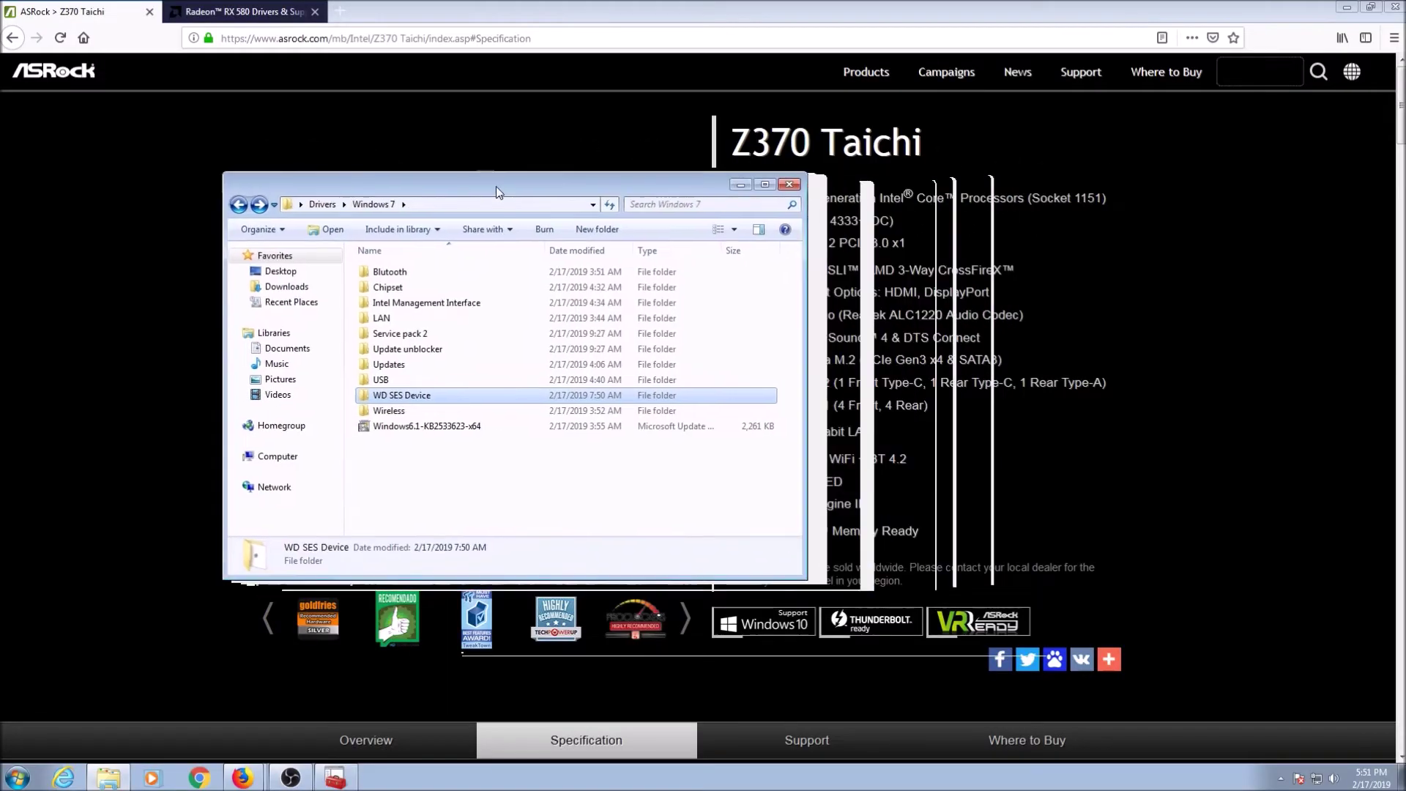
{"action": "left_click_drag", "start_coordinate": [496, 191], "coordinate": [481, 235]}
{"action": "left_click", "coordinate": [775, 228]}
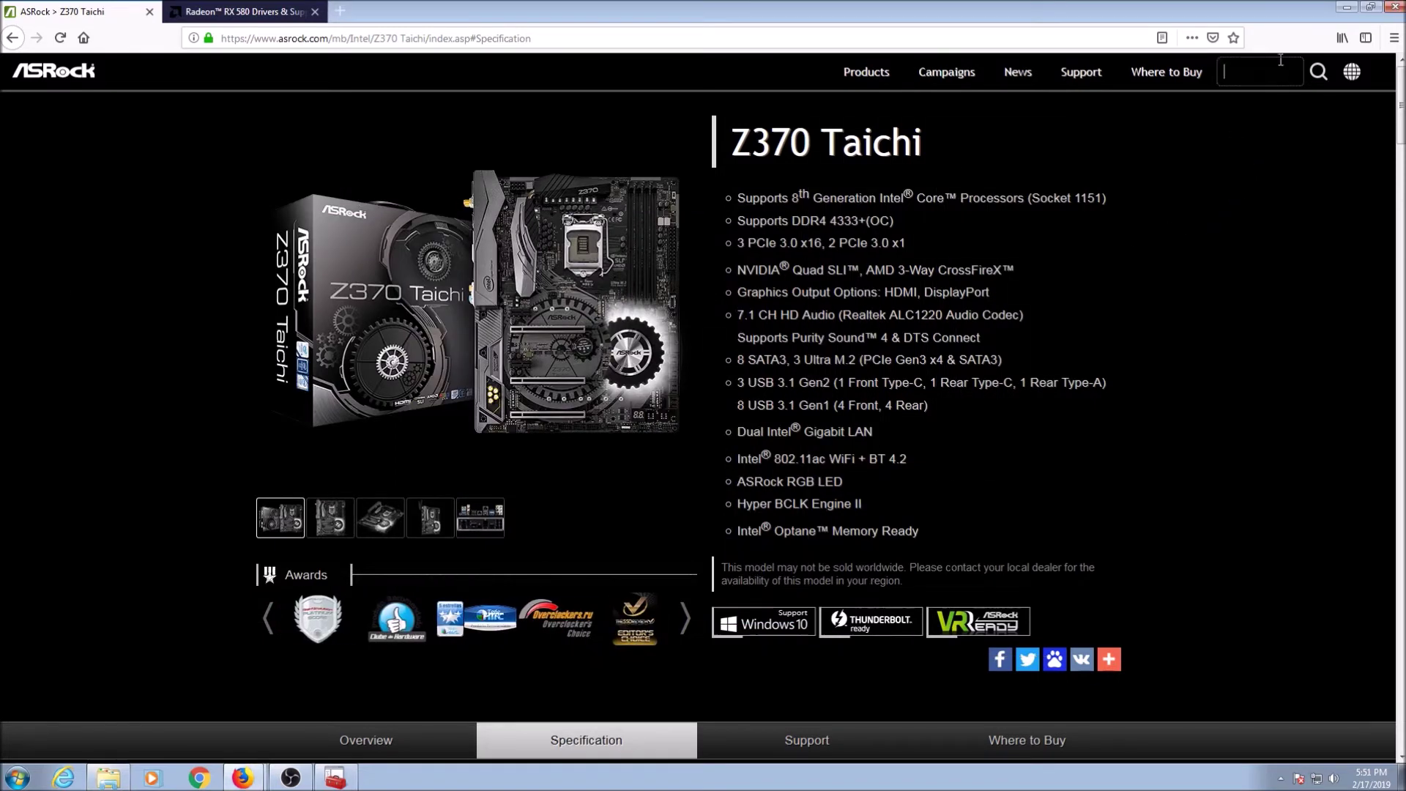
{"action": "left_click", "coordinate": [1346, 6]}
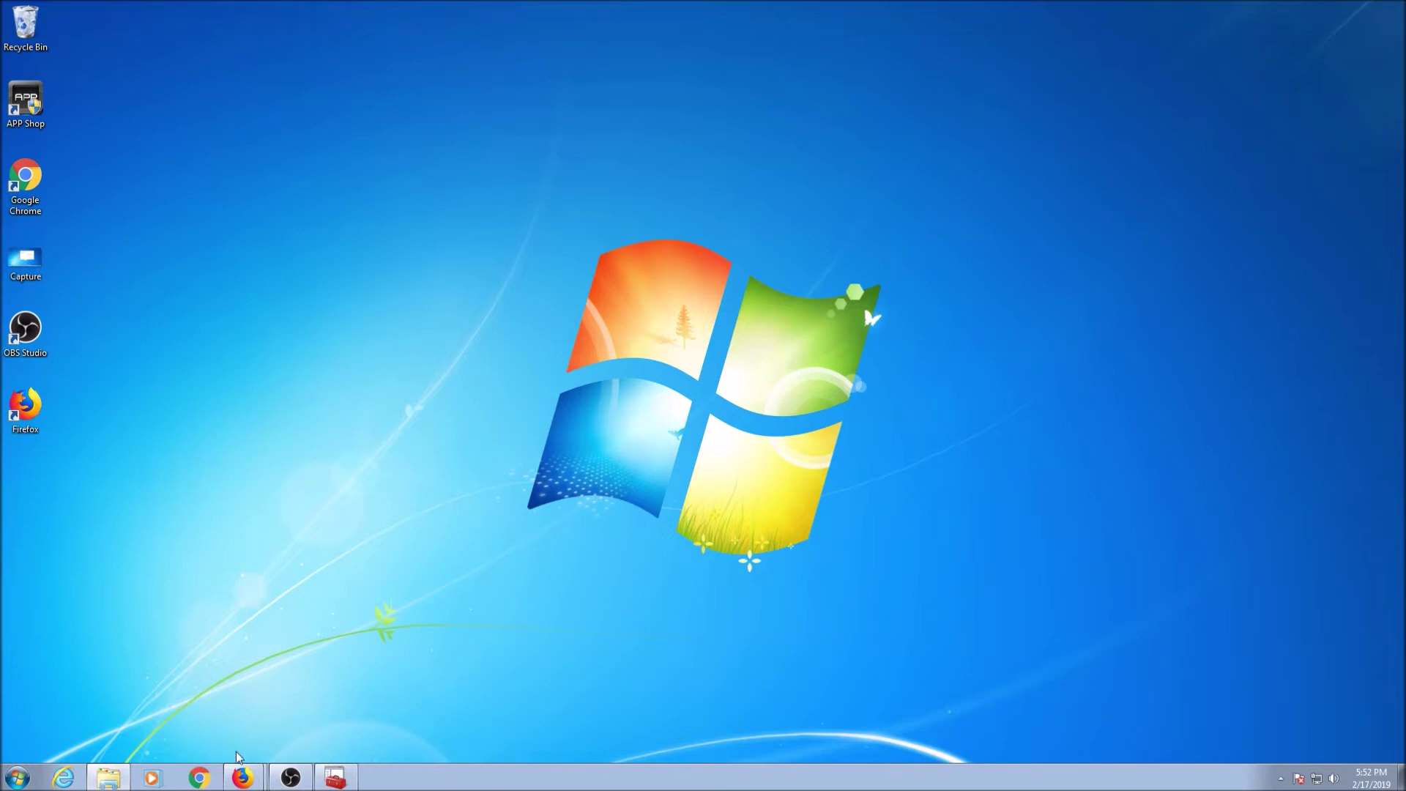
- Open the Capture image from the desktop to view the Windows Update message it shows
{"action": "left_click", "coordinate": [244, 781]}
{"action": "double_click", "coordinate": [38, 253]}
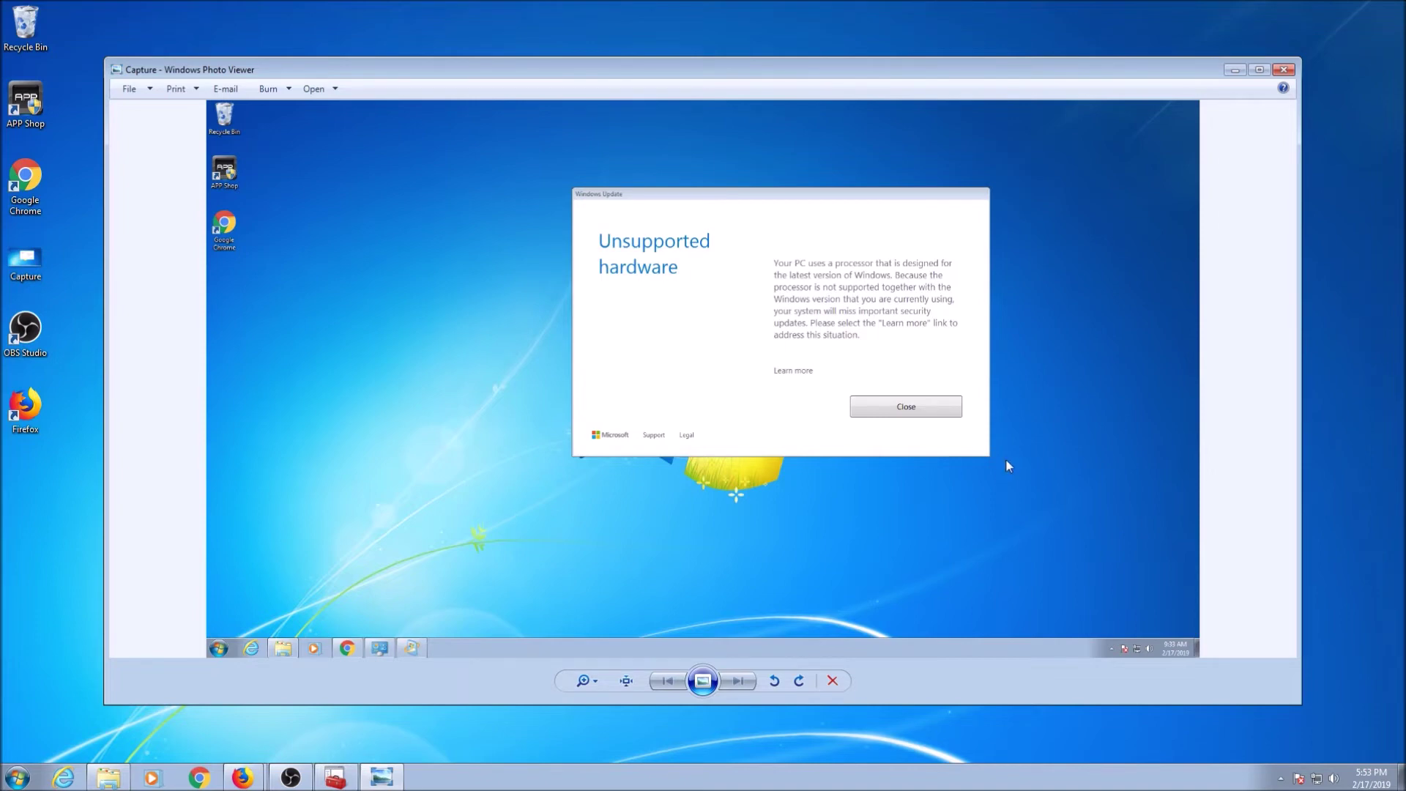
- View the Capture image enlarged, close it, and maximize the browser window with the Microsoft support article
{"action": "left_click", "coordinate": [1261, 73]}
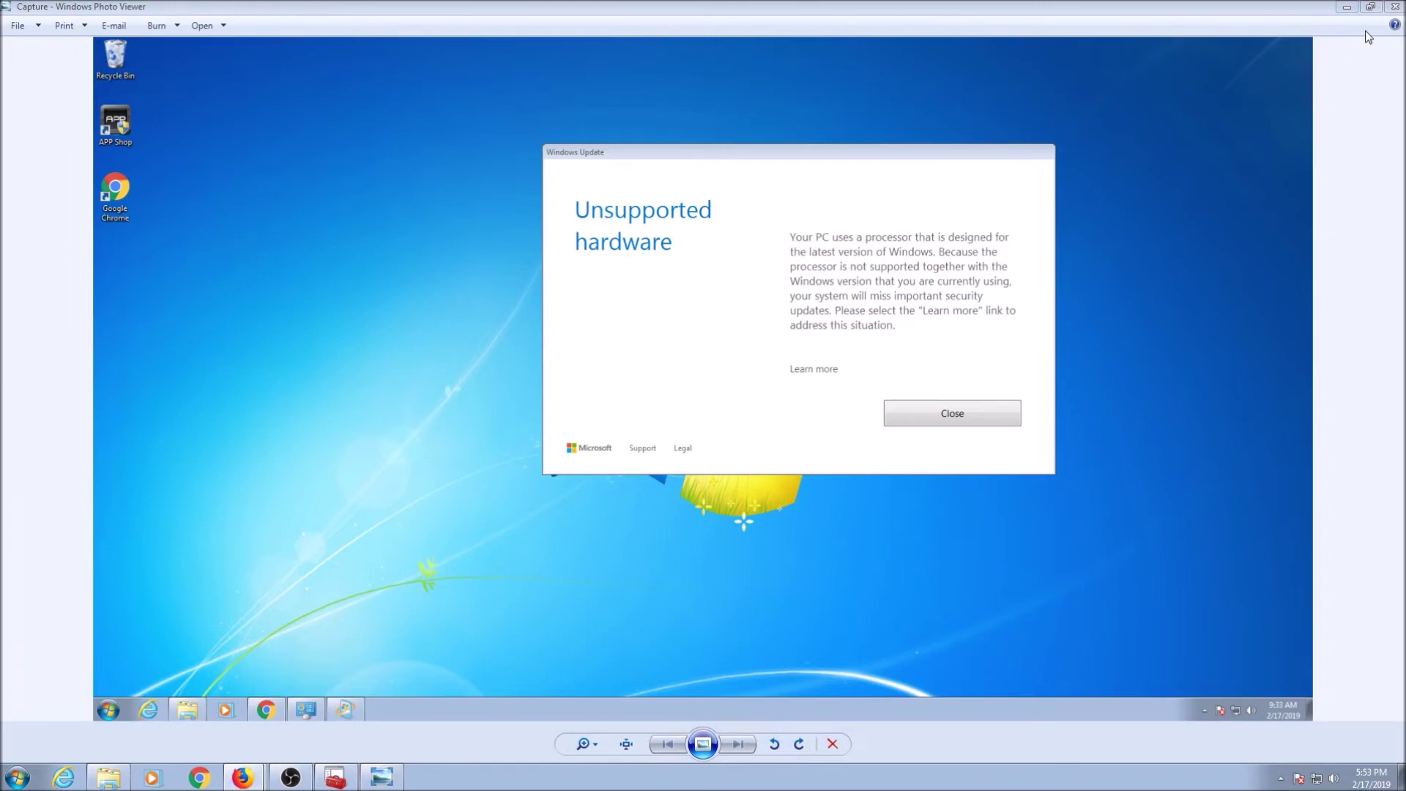
{"action": "left_click", "coordinate": [1393, 10]}
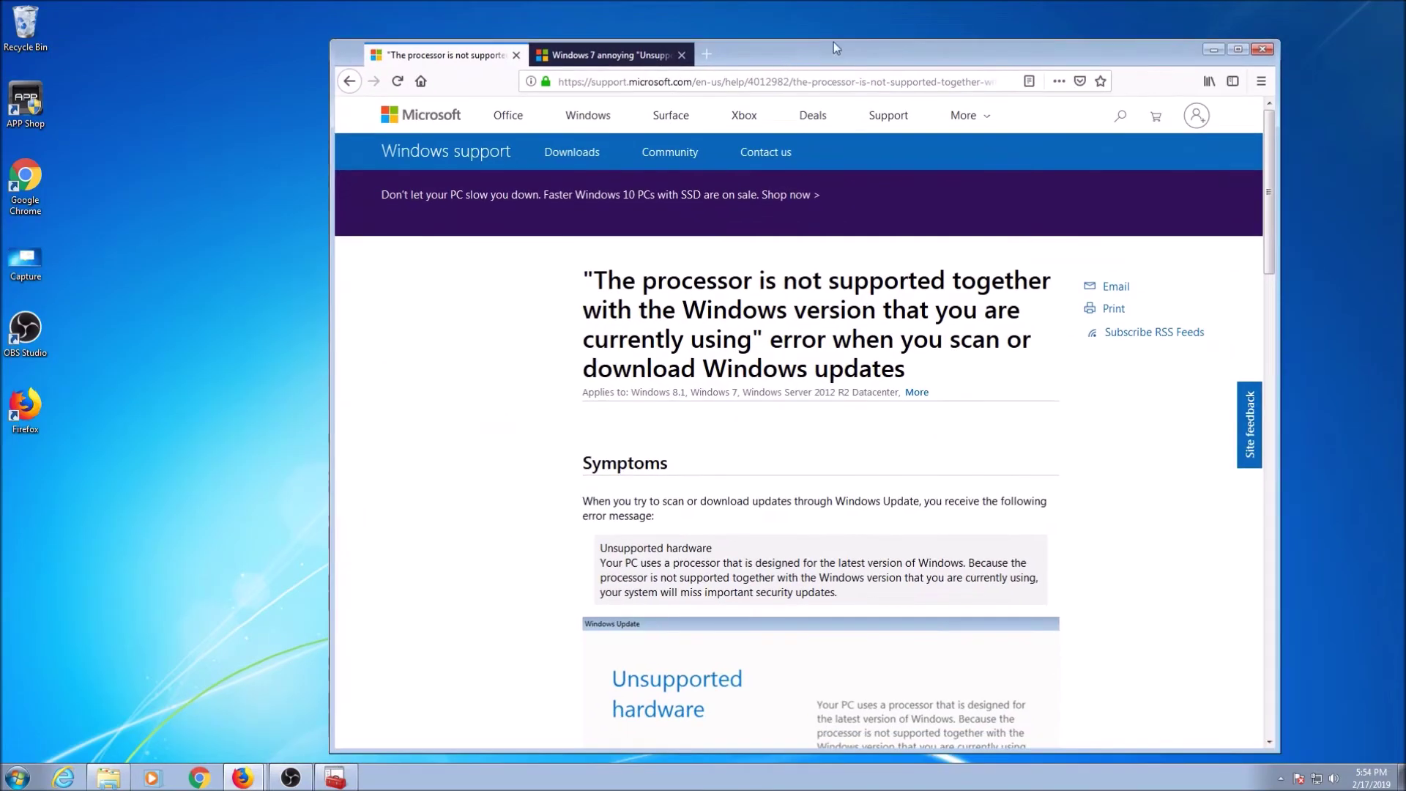
{"action": "left_click", "coordinate": [1238, 50]}
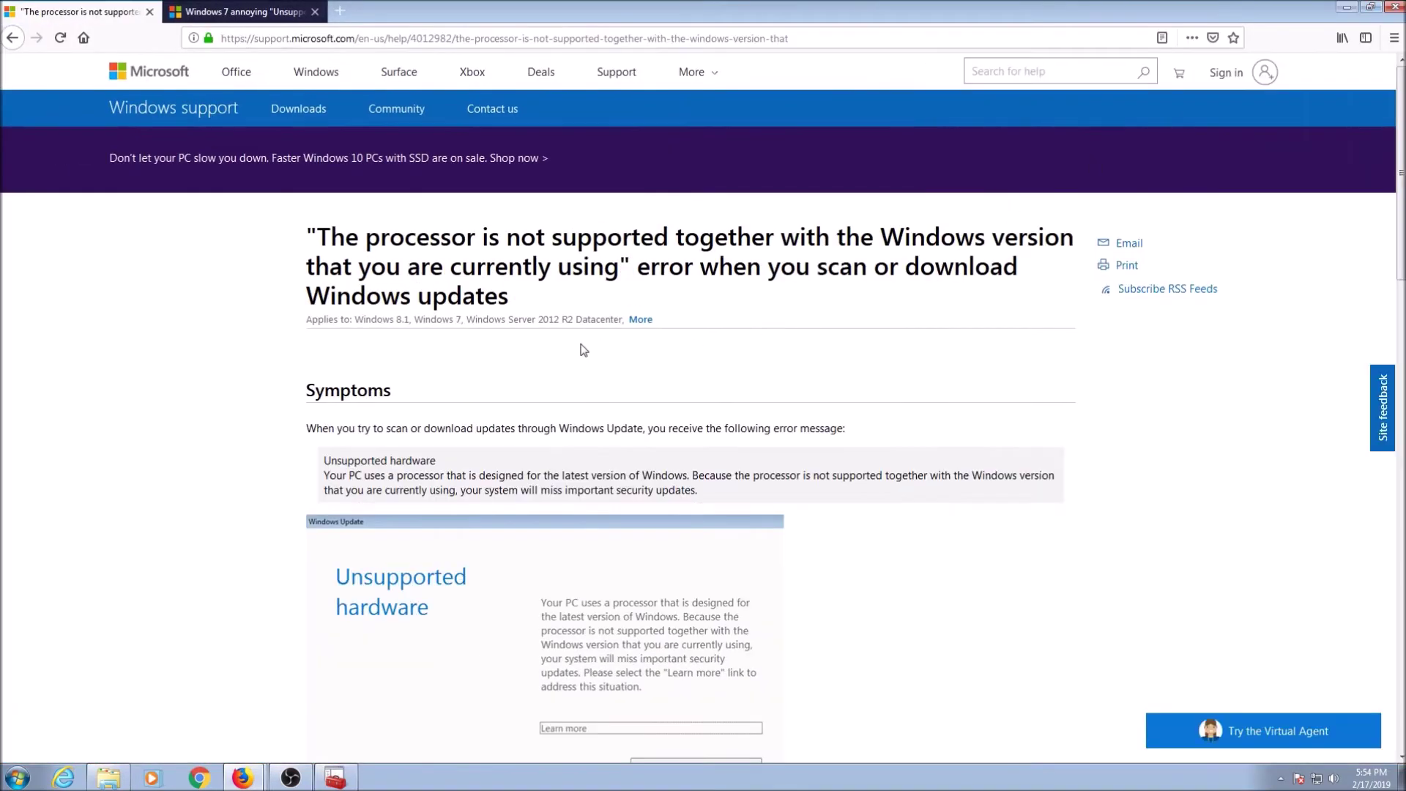
- Read the Symptoms and Cause sections of the Microsoft support article, highlighting text in the Intel seventh-generation processors entry
{"action": "scroll", "coordinate": [726, 341], "scroll_direction": "down", "scroll_amount": 1}
{"action": "scroll", "coordinate": [722, 346], "scroll_direction": "down", "scroll_amount": 5}
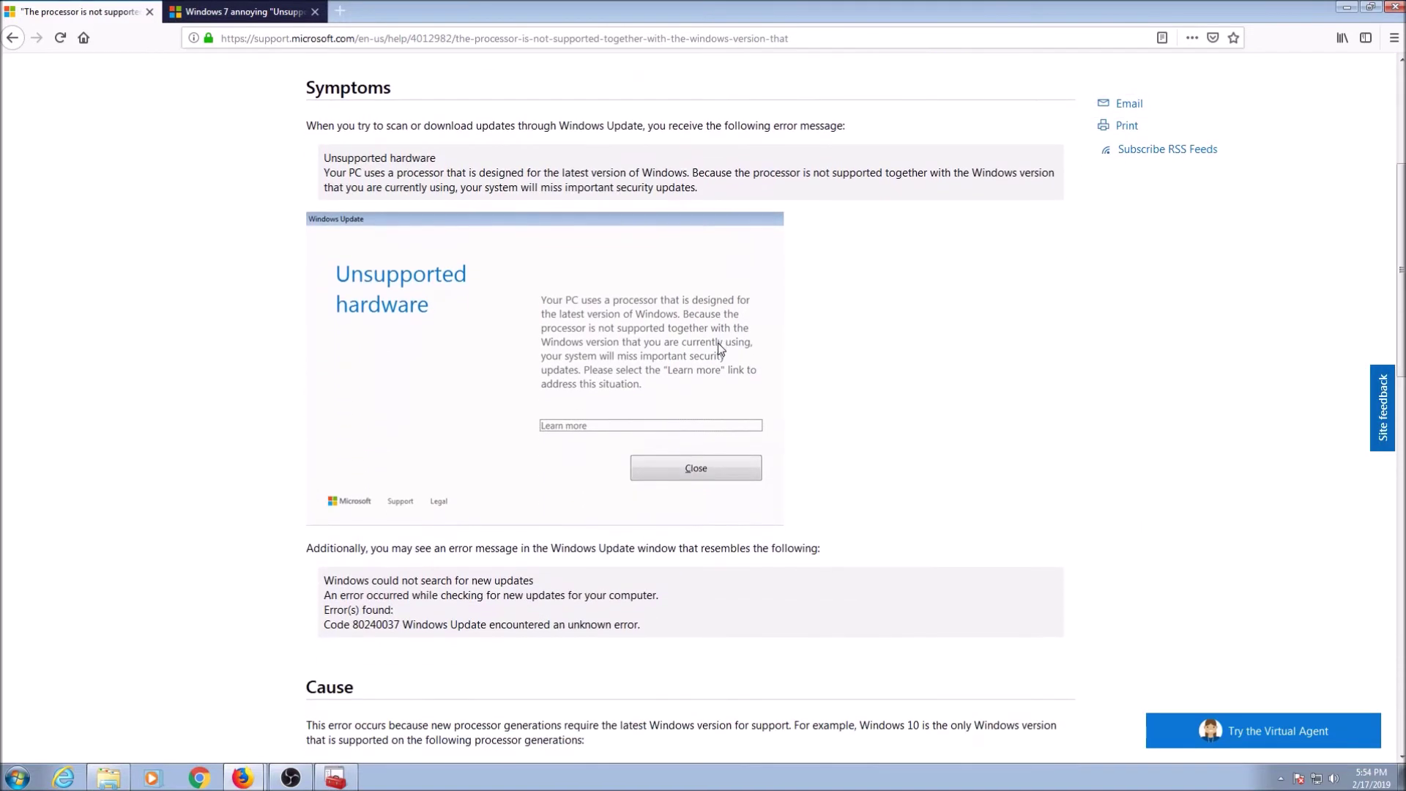
{"action": "scroll", "coordinate": [722, 350], "scroll_direction": "down", "scroll_amount": 2}
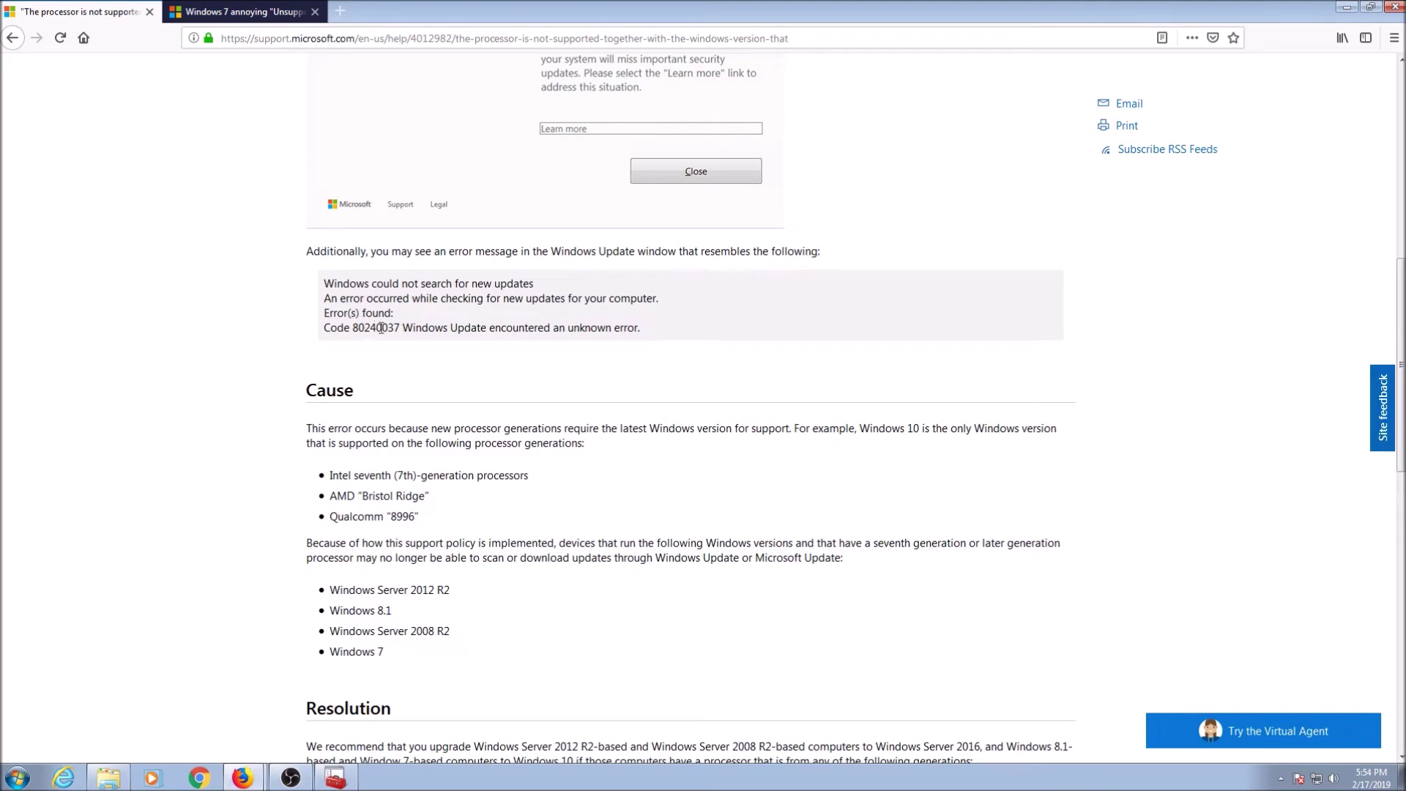
{"action": "scroll", "coordinate": [537, 380], "scroll_direction": "down", "scroll_amount": 5}
{"action": "scroll", "coordinate": [537, 380], "scroll_direction": "up", "scroll_amount": 2}
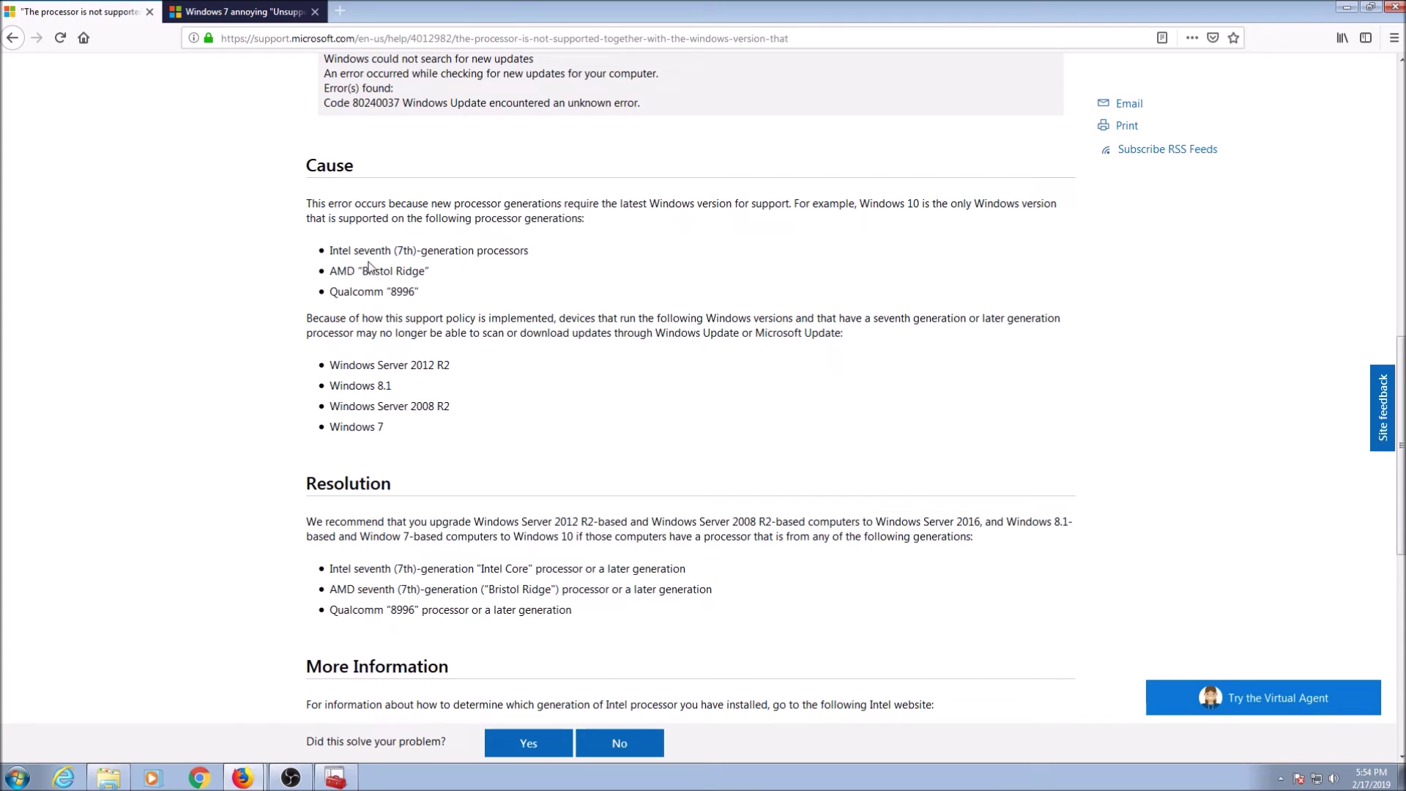
{"action": "double_click", "coordinate": [366, 251]}
{"action": "left_click", "coordinate": [447, 359]}
{"action": "scroll", "coordinate": [654, 442], "scroll_direction": "up", "scroll_amount": 3}
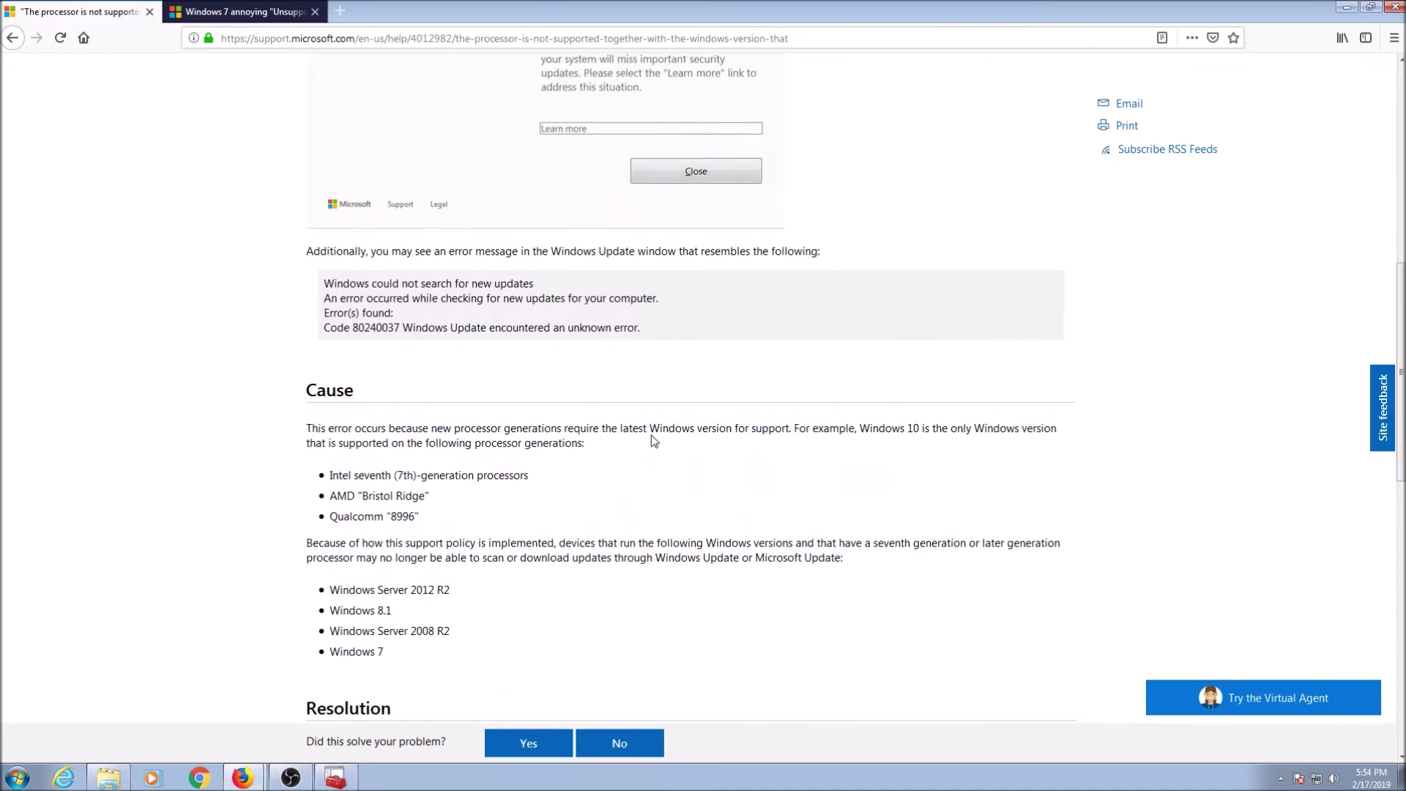
{"action": "scroll", "coordinate": [652, 435], "scroll_direction": "down", "scroll_amount": 3}
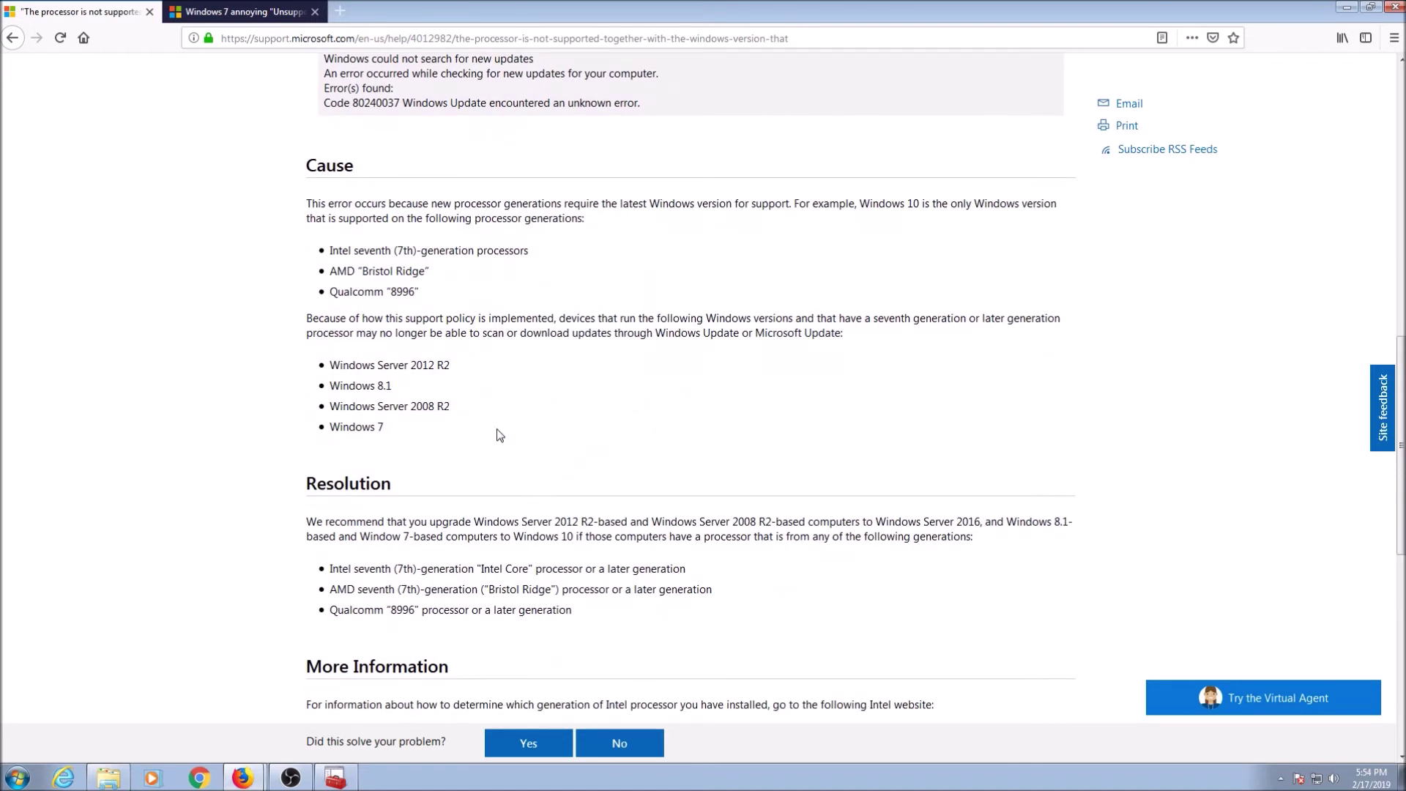
- Review the article's Resolution section and highlight the Windows 10 upgrade recommendation
{"action": "scroll", "coordinate": [455, 383], "scroll_direction": "down", "scroll_amount": 4}
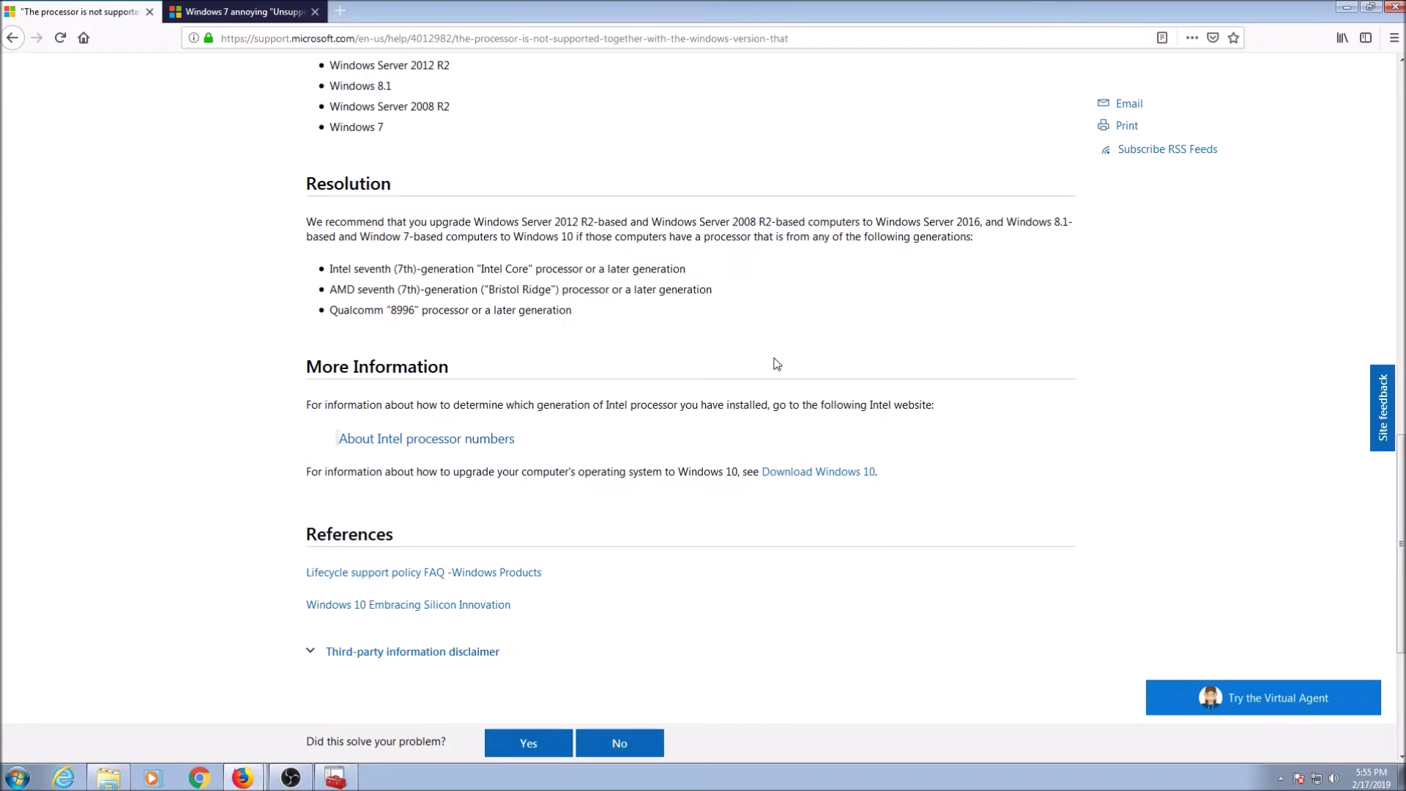
{"action": "scroll", "coordinate": [776, 364], "scroll_direction": "up", "scroll_amount": 1}
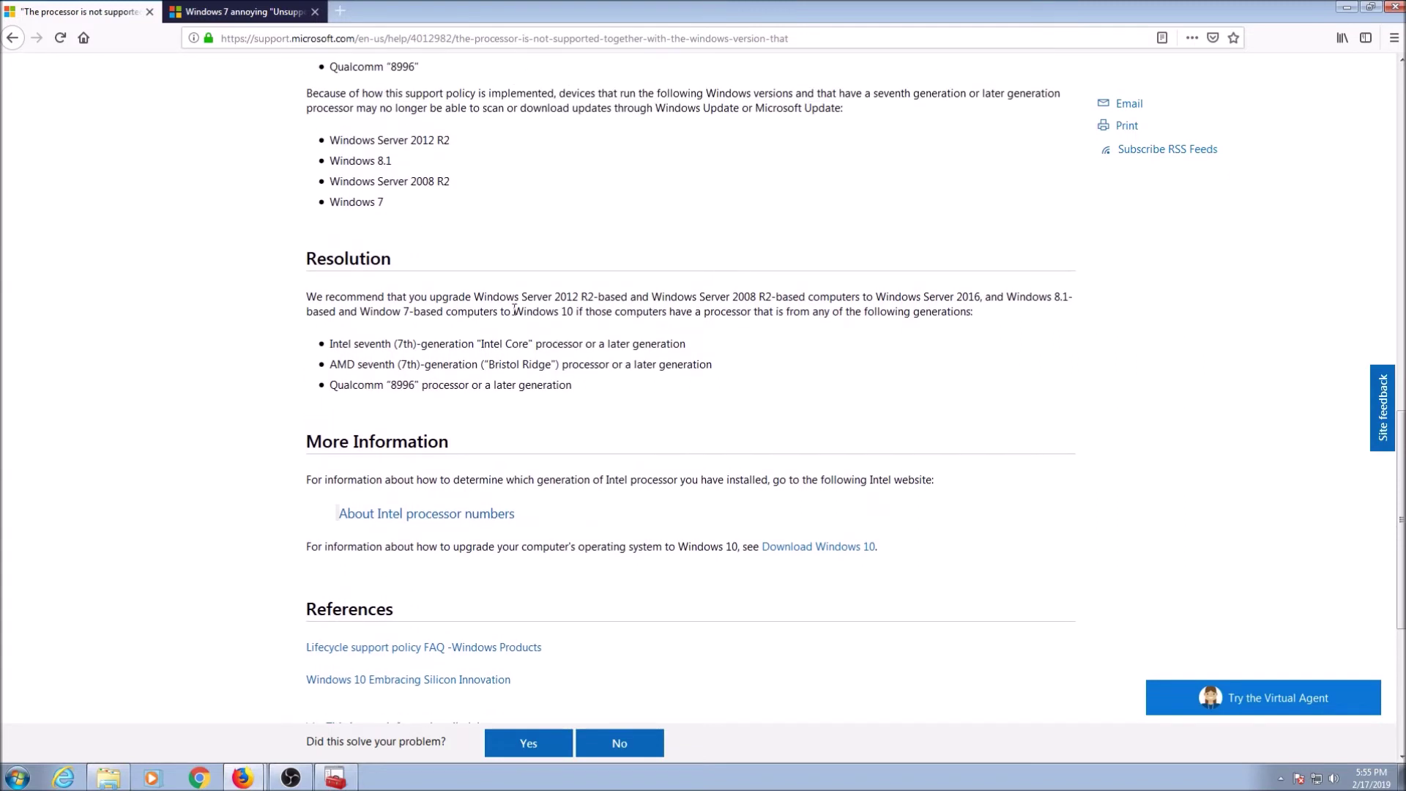
{"action": "left_click_drag", "start_coordinate": [515, 309], "coordinate": [584, 311]}
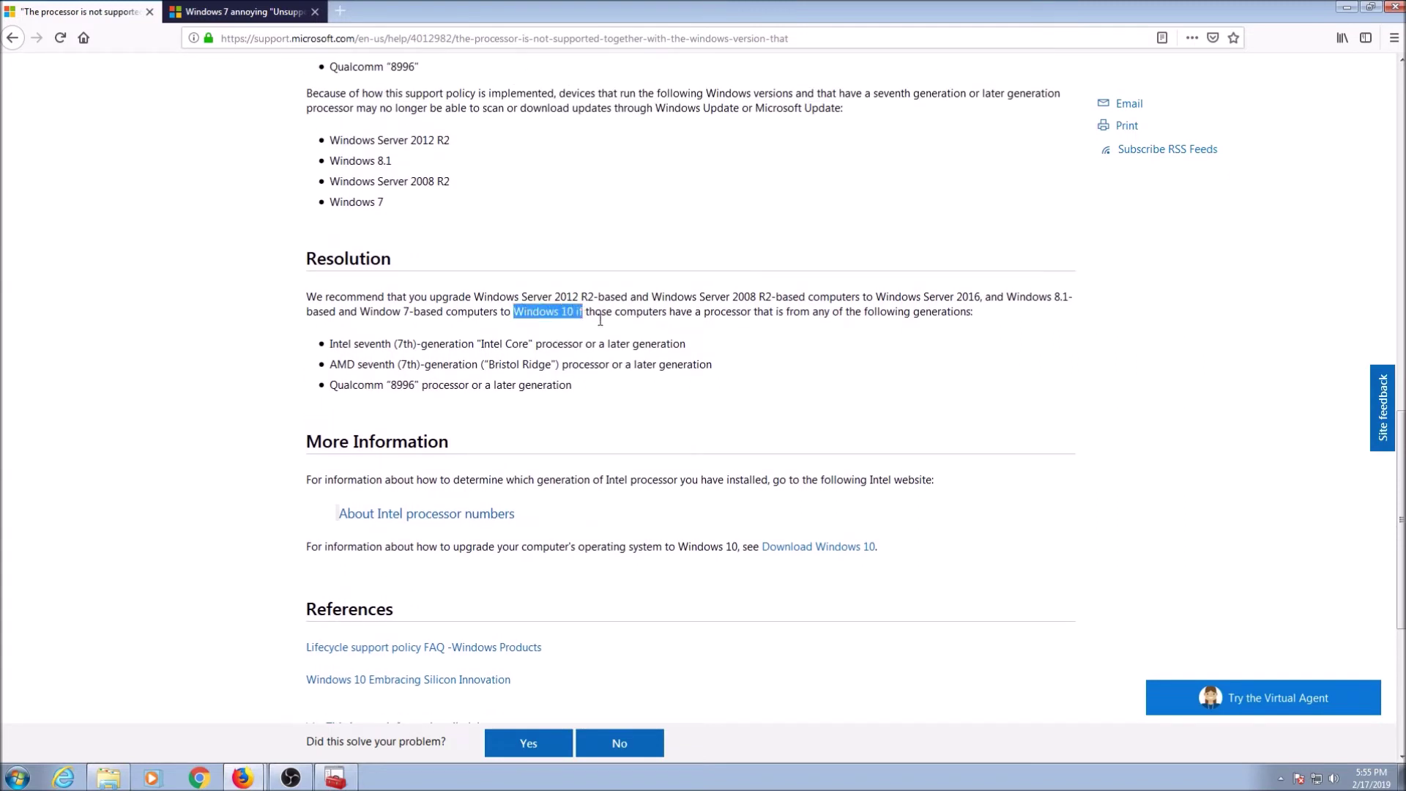
{"action": "left_click", "coordinate": [667, 346]}
- Return to the article's title and recheck the Unsupported hardware message under Symptoms
{"action": "scroll", "coordinate": [671, 359], "scroll_direction": "up", "scroll_amount": 15}
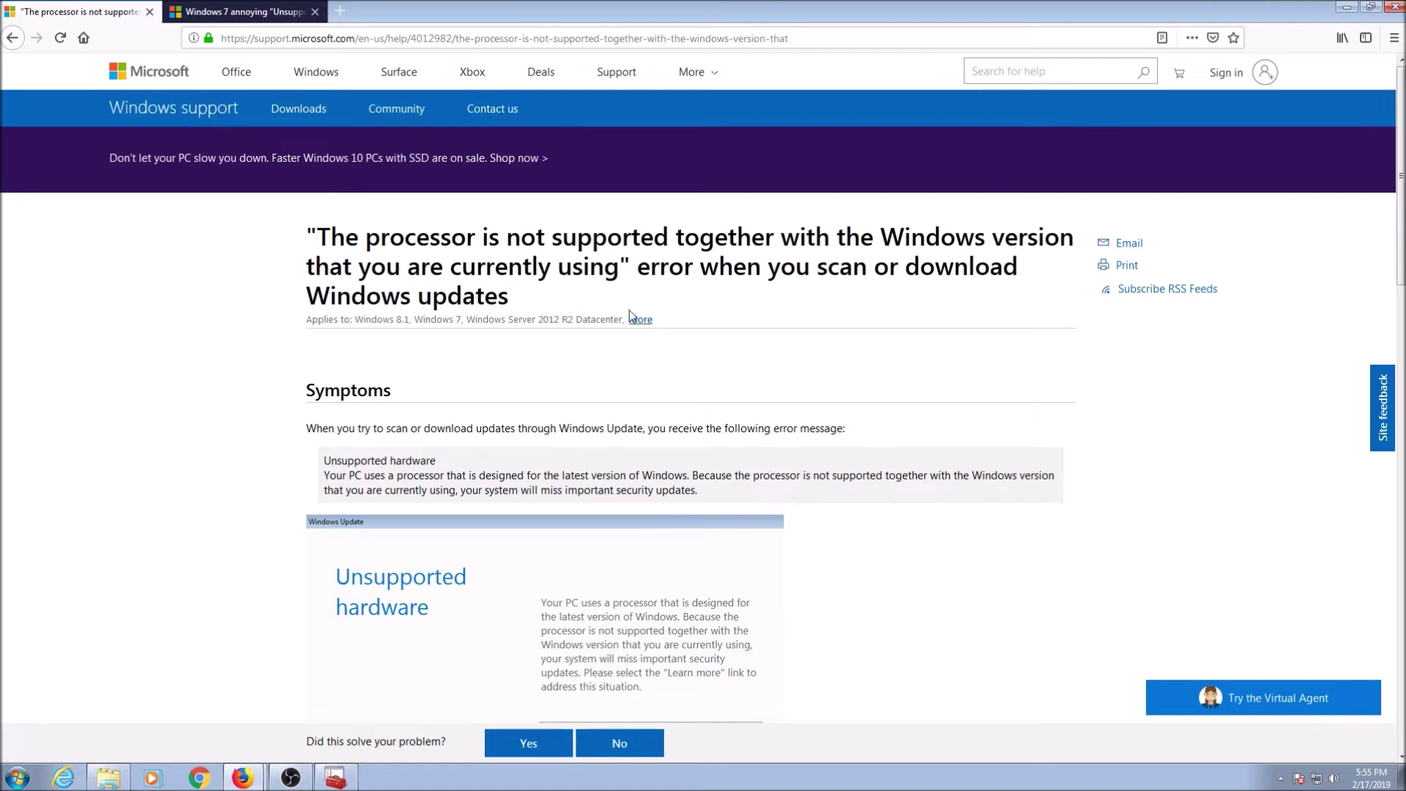
{"action": "scroll", "coordinate": [890, 593], "scroll_direction": "down", "scroll_amount": 3}
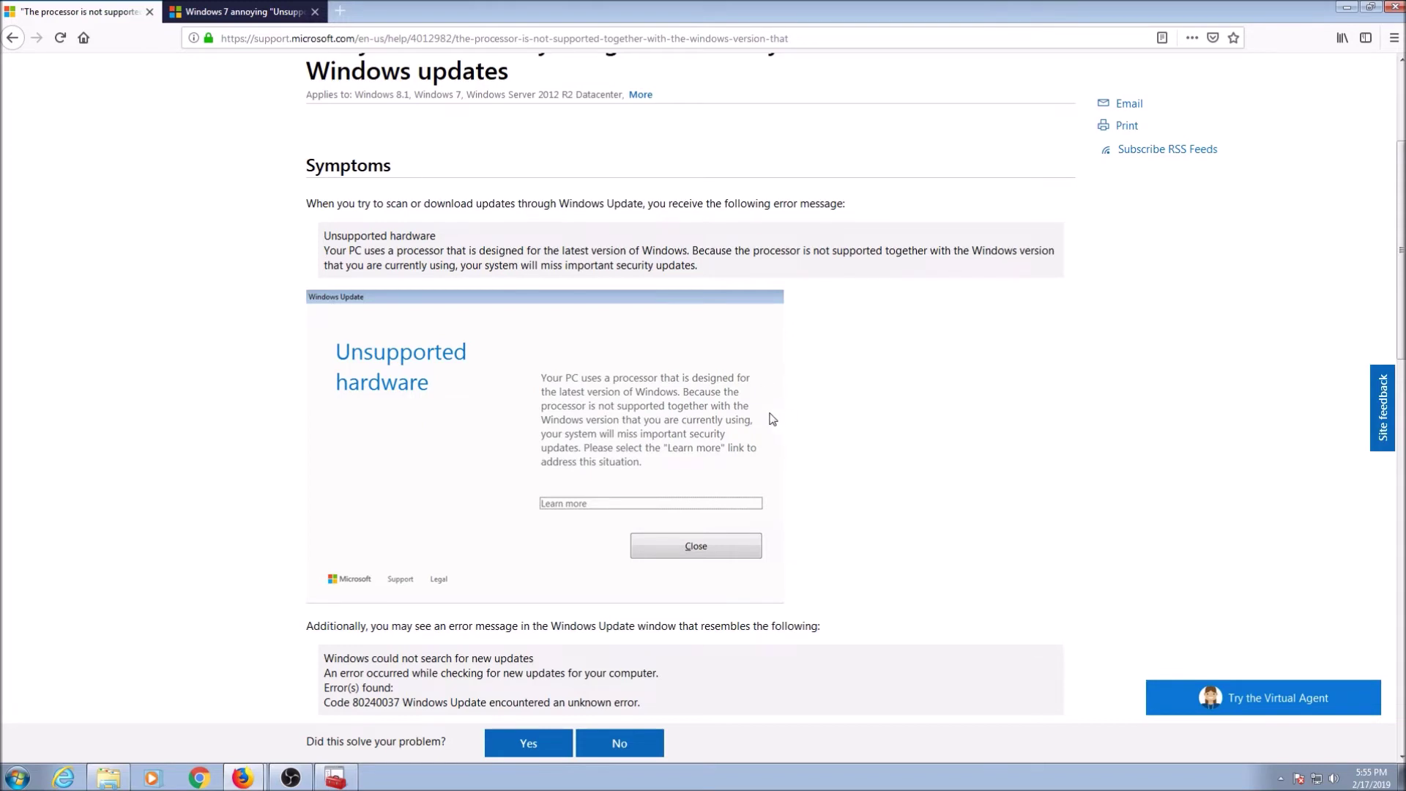
{"action": "scroll", "coordinate": [772, 419], "scroll_direction": "up", "scroll_amount": 3}
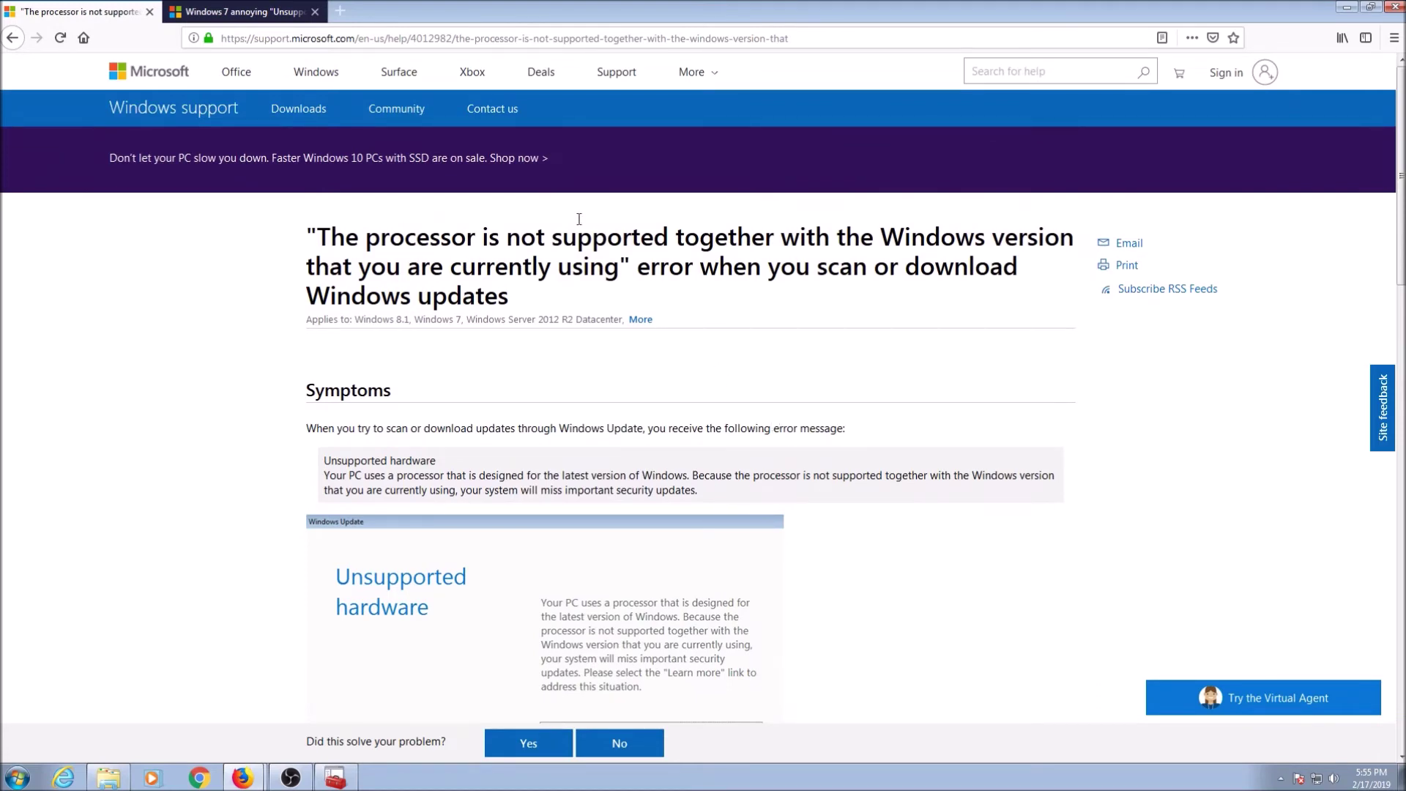
- Review the Microsoft Community thread on Windows 7 "Unsupported Hardware" pop ups, highlighting KB4012218 in the first reply and returning to the question
{"action": "left_click", "coordinate": [261, 22]}
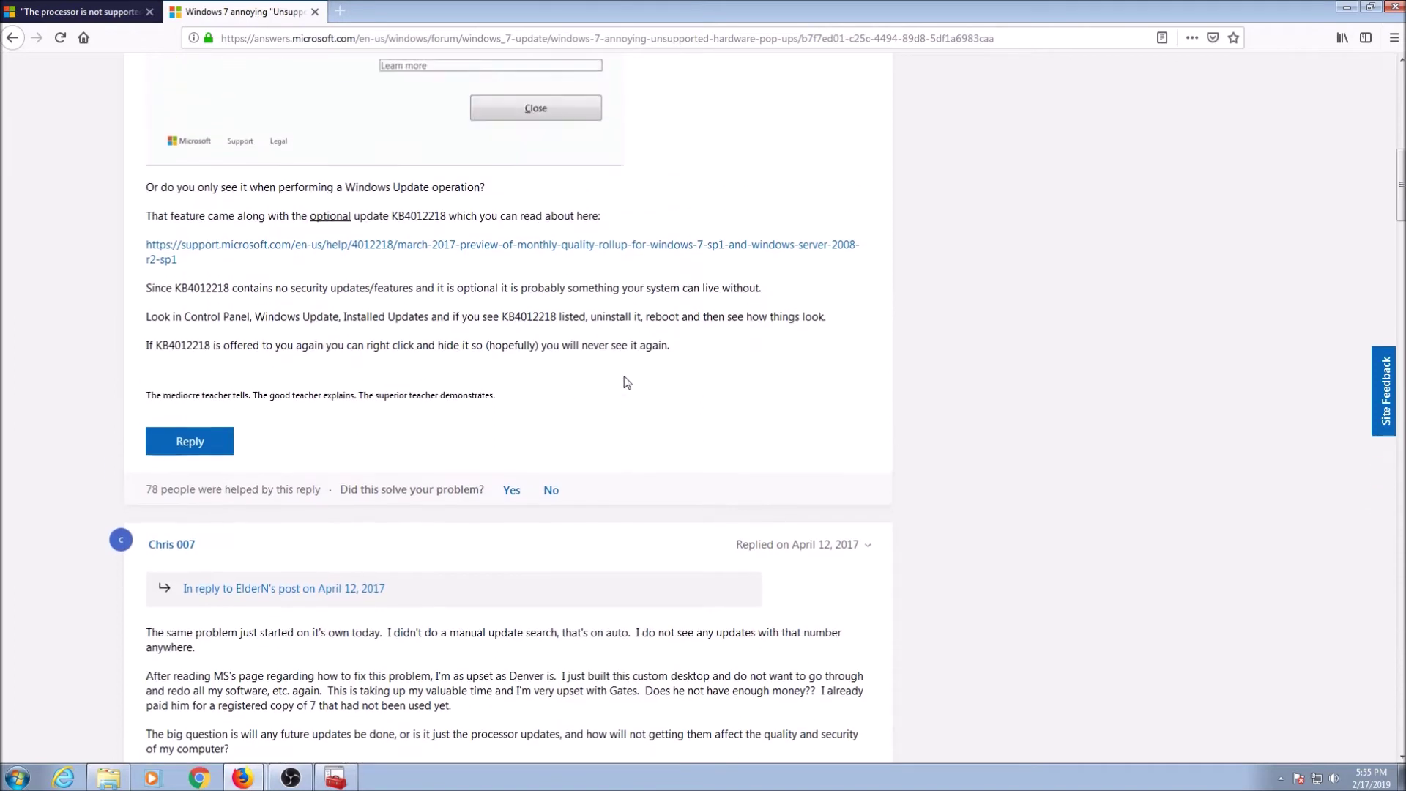
{"action": "scroll", "coordinate": [627, 384], "scroll_direction": "up", "scroll_amount": 2}
{"action": "scroll", "coordinate": [572, 256], "scroll_direction": "up", "scroll_amount": 2}
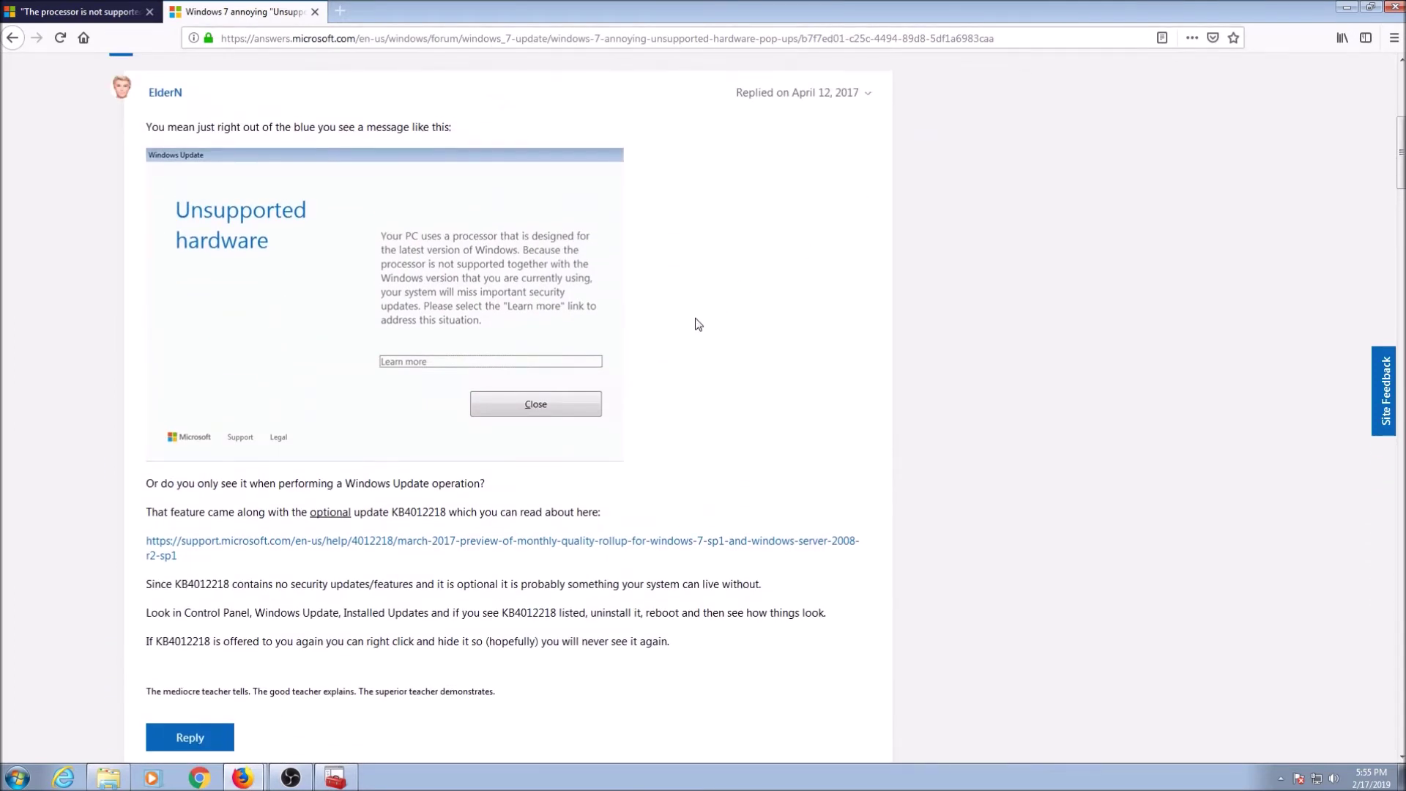
{"action": "scroll", "coordinate": [696, 323], "scroll_direction": "down", "scroll_amount": 2}
{"action": "scroll", "coordinate": [697, 323], "scroll_direction": "down", "scroll_amount": 1}
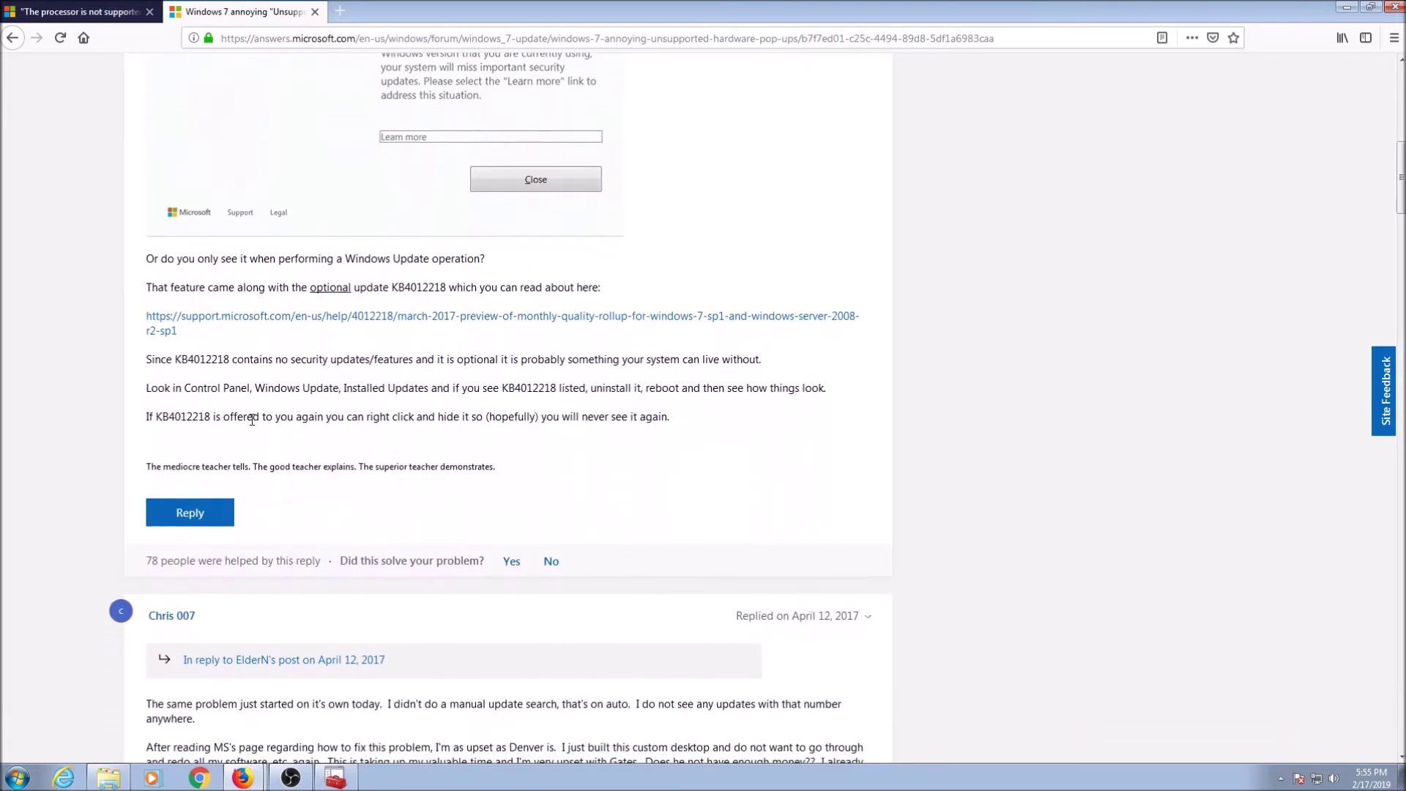
{"action": "double_click", "coordinate": [196, 361]}
{"action": "scroll", "coordinate": [650, 528], "scroll_direction": "up", "scroll_amount": 5}
{"action": "scroll", "coordinate": [652, 543], "scroll_direction": "down", "scroll_amount": 4}
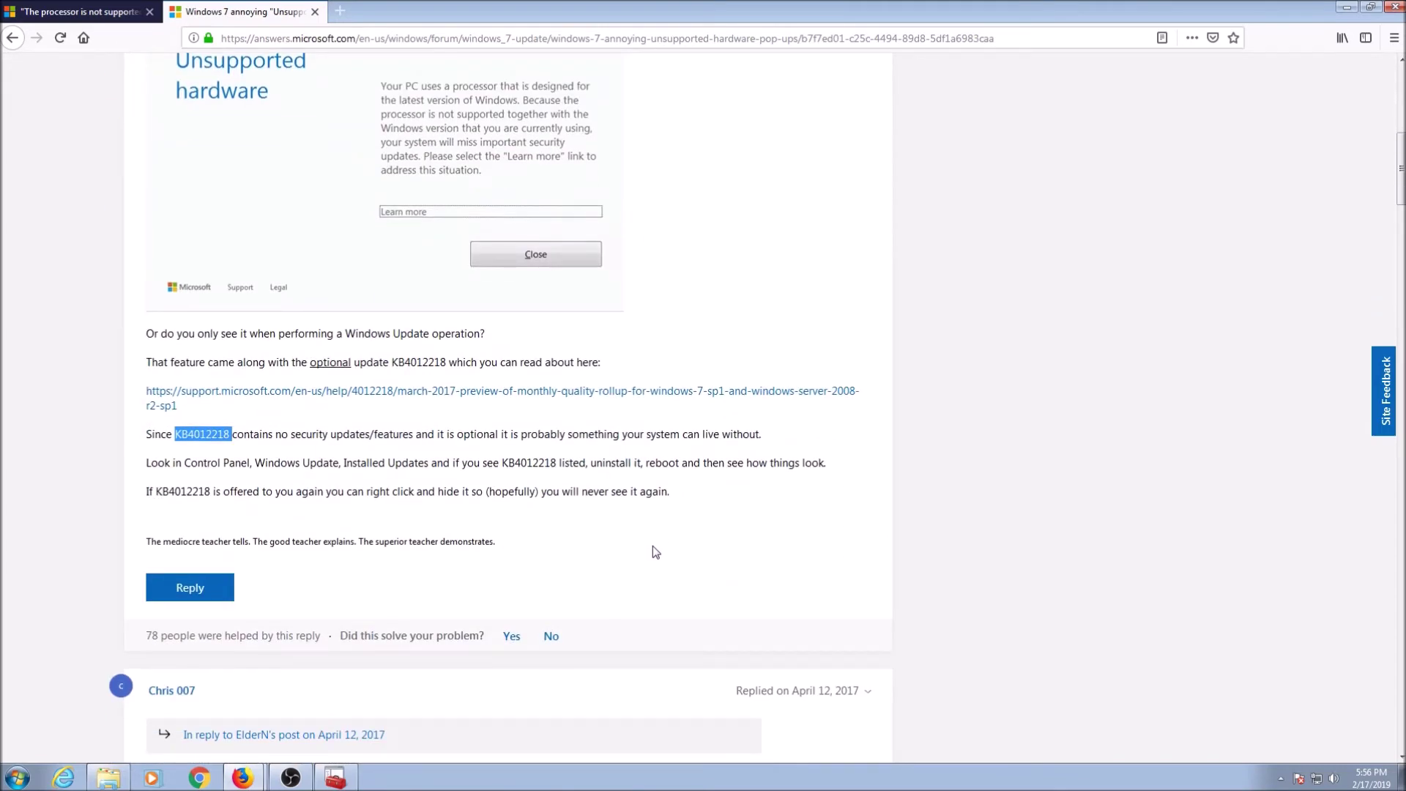
{"action": "scroll", "coordinate": [652, 547], "scroll_direction": "up", "scroll_amount": 4}
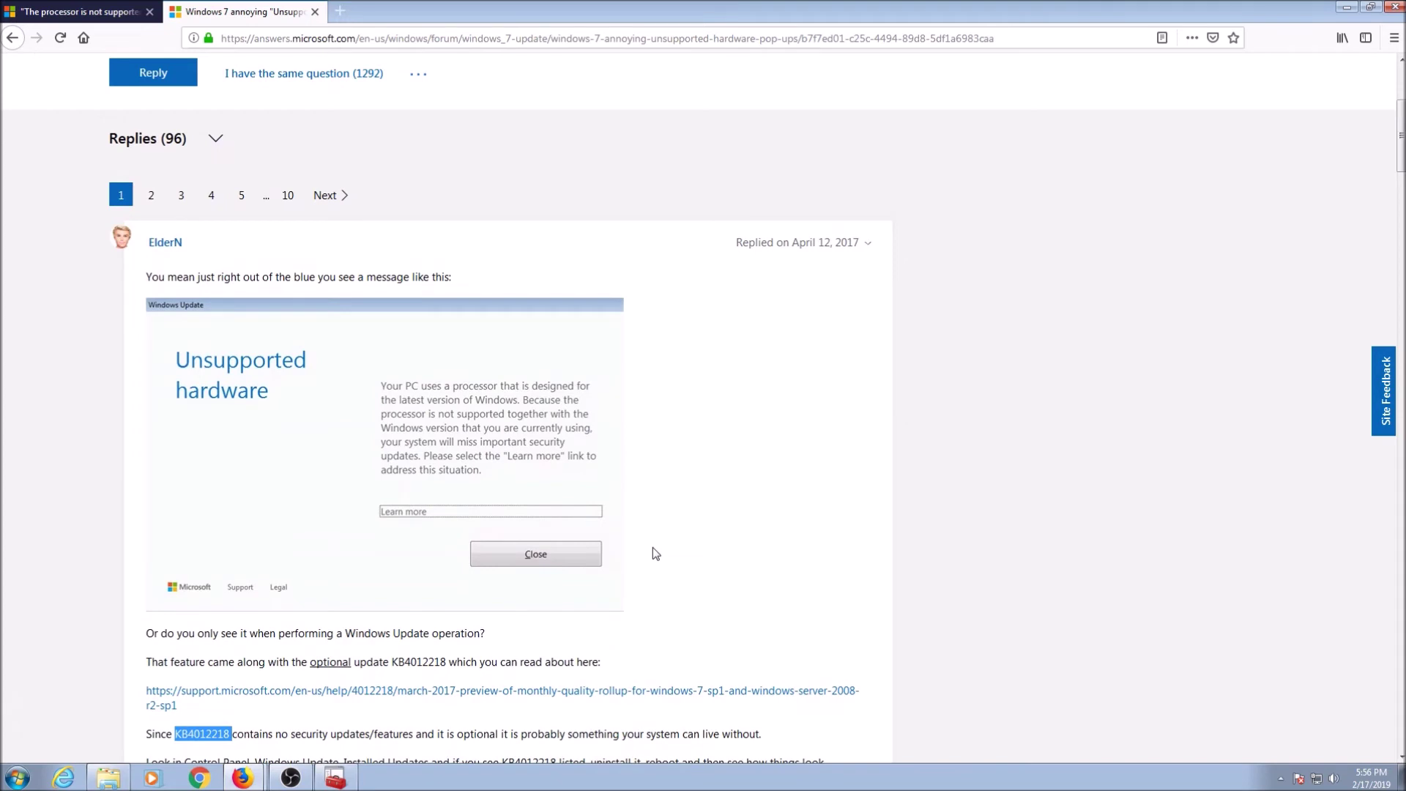
{"action": "scroll", "coordinate": [653, 547], "scroll_direction": "up", "scroll_amount": 4}
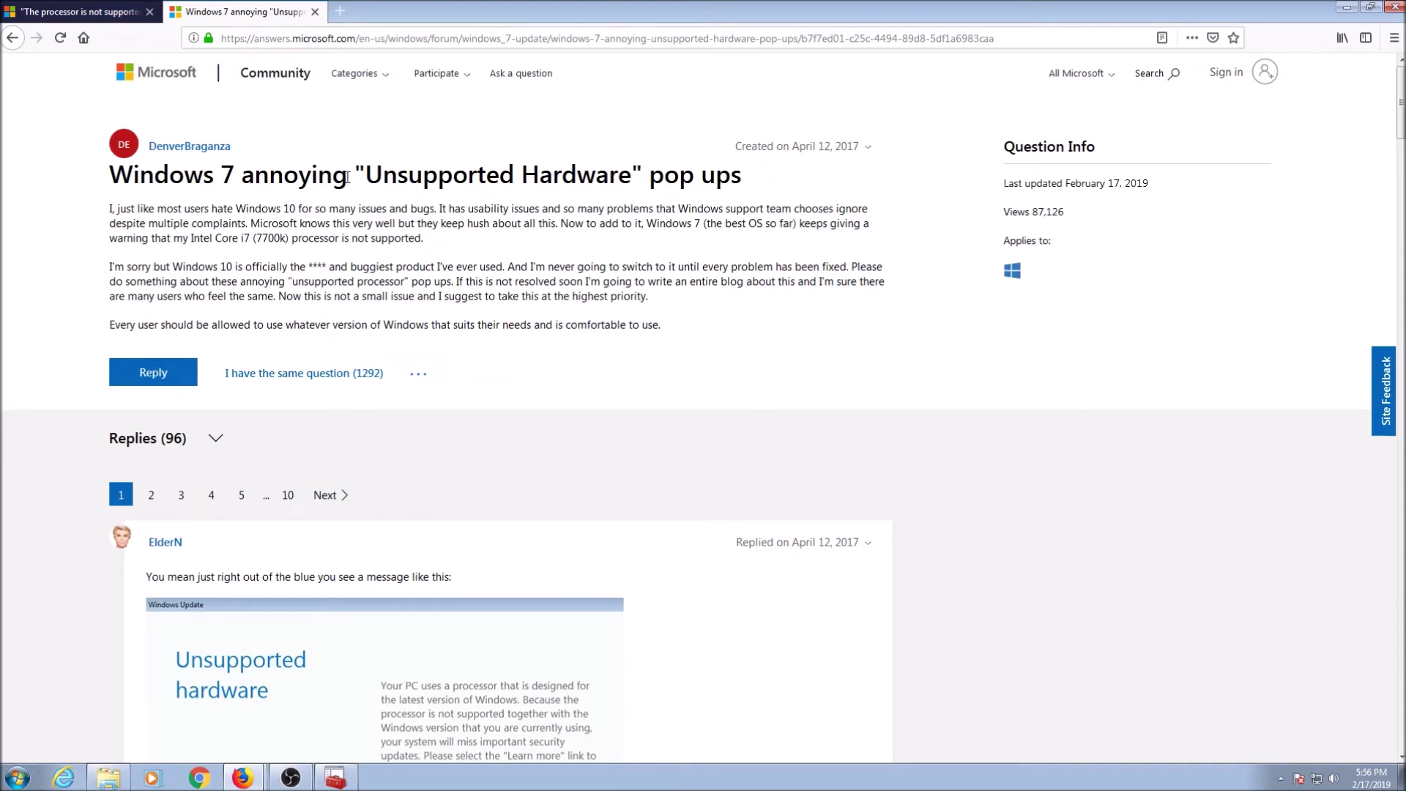
{"action": "left_click_drag", "start_coordinate": [422, 15], "coordinate": [739, 76]}
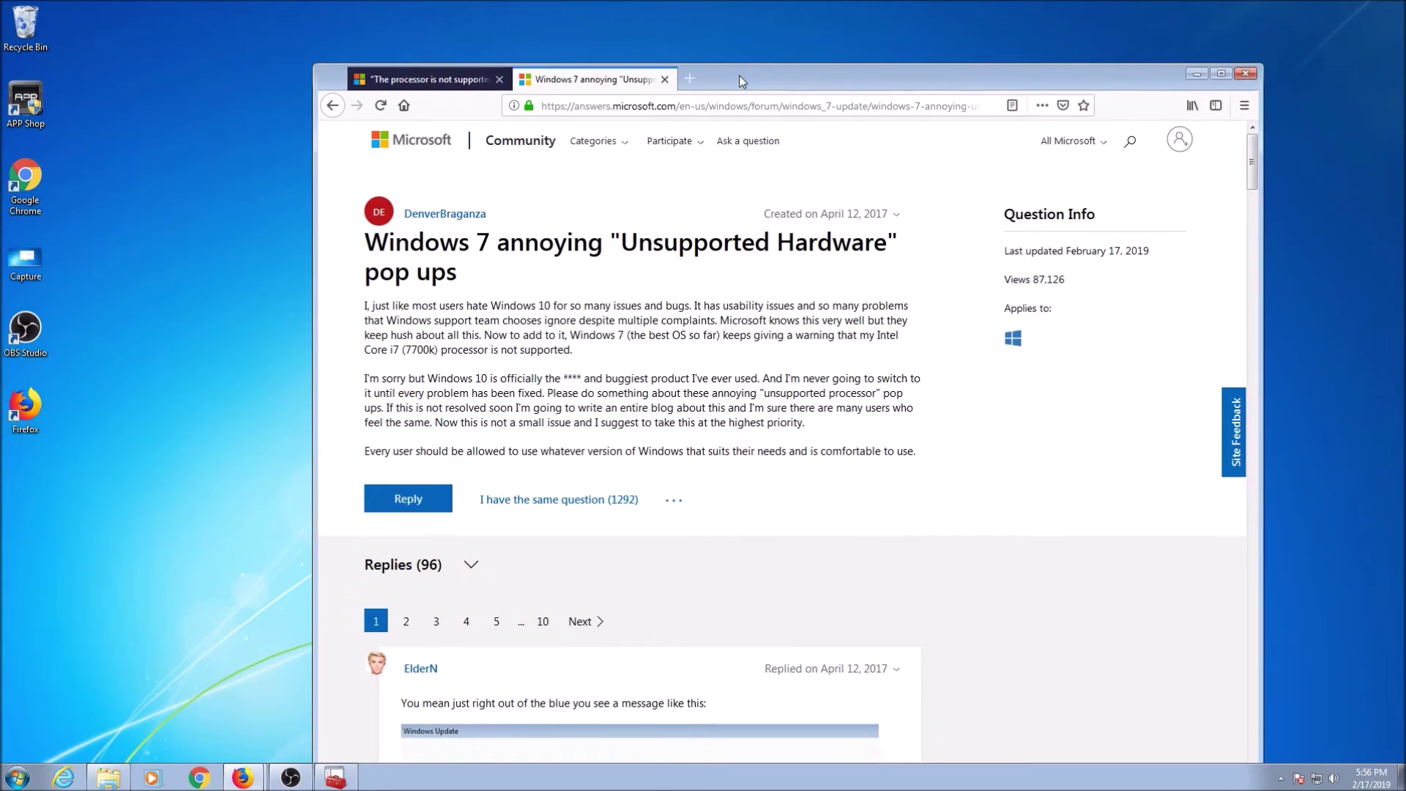
{"action": "left_click", "coordinate": [1221, 74]}
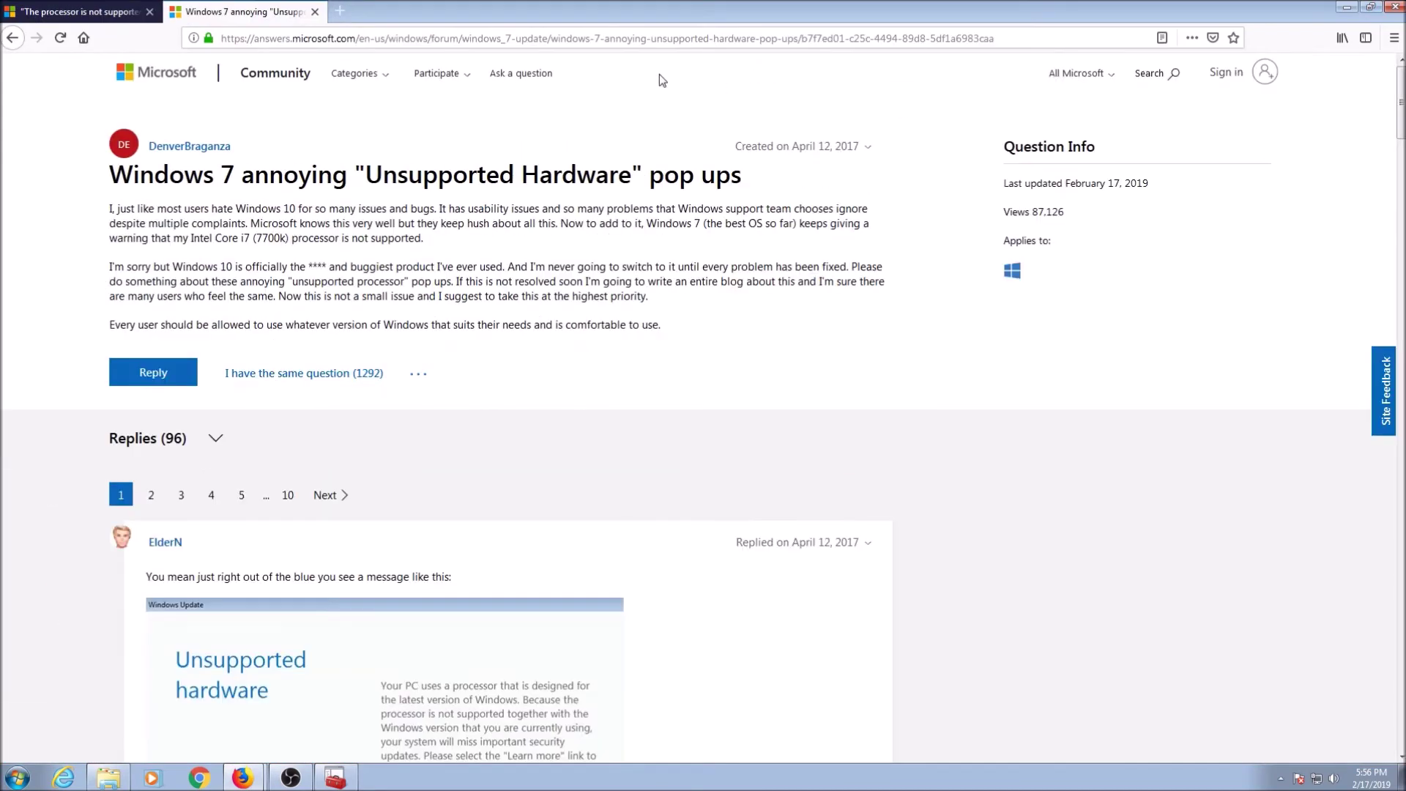
- Search Google in a new browser tab for "windows unsuported hardware", using the earlier search suggestion
{"action": "left_click", "coordinate": [338, 13]}
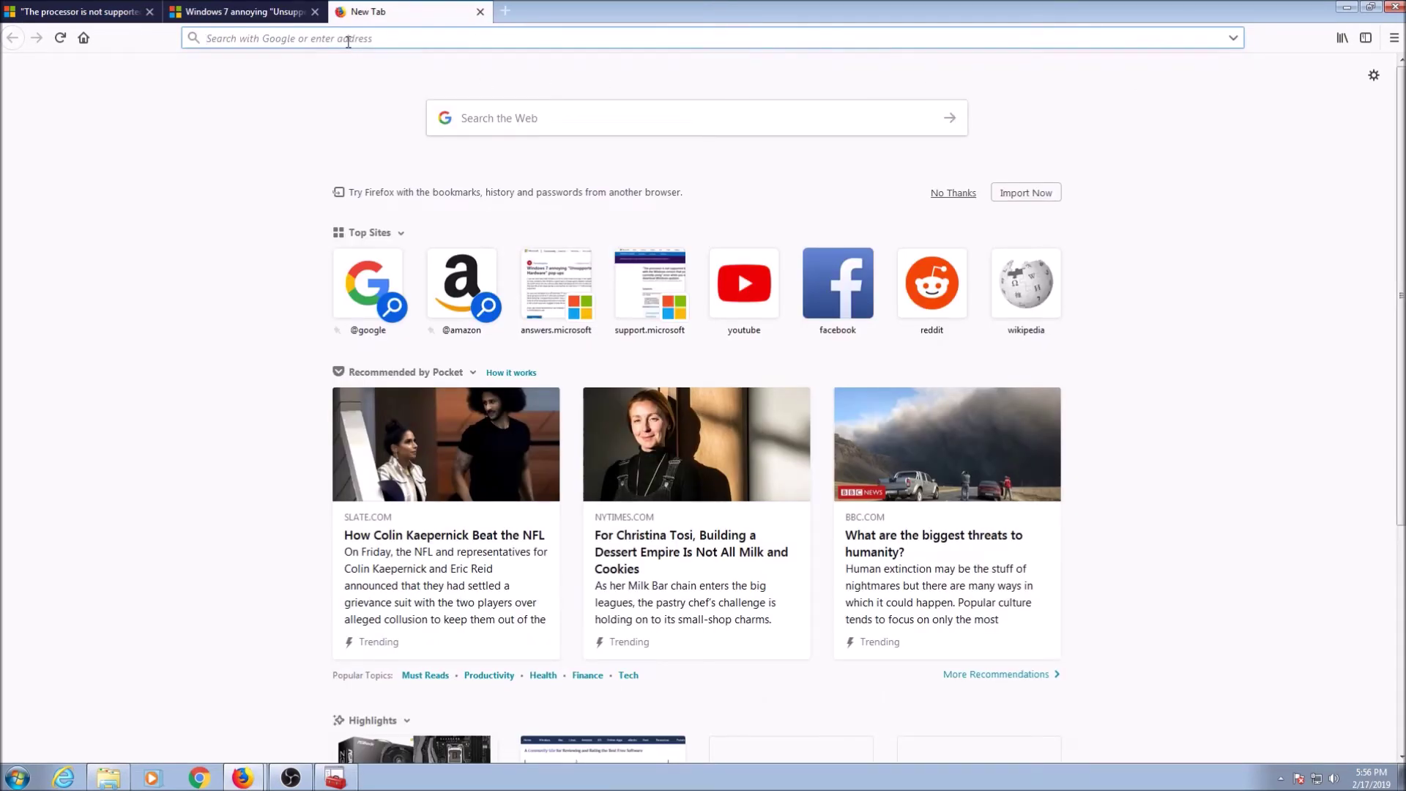
{"action": "type", "text": "windows"}
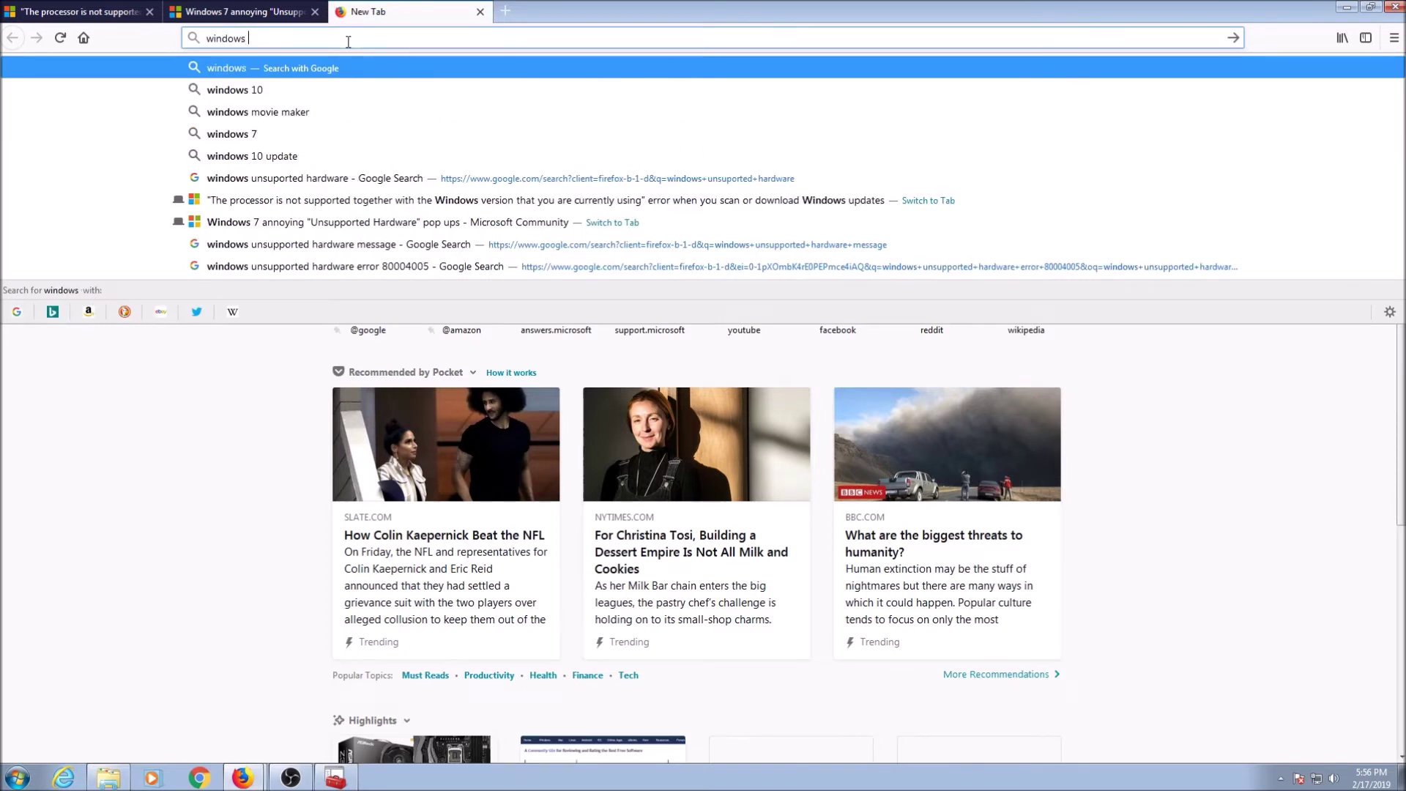
{"action": "left_click", "coordinate": [329, 178]}
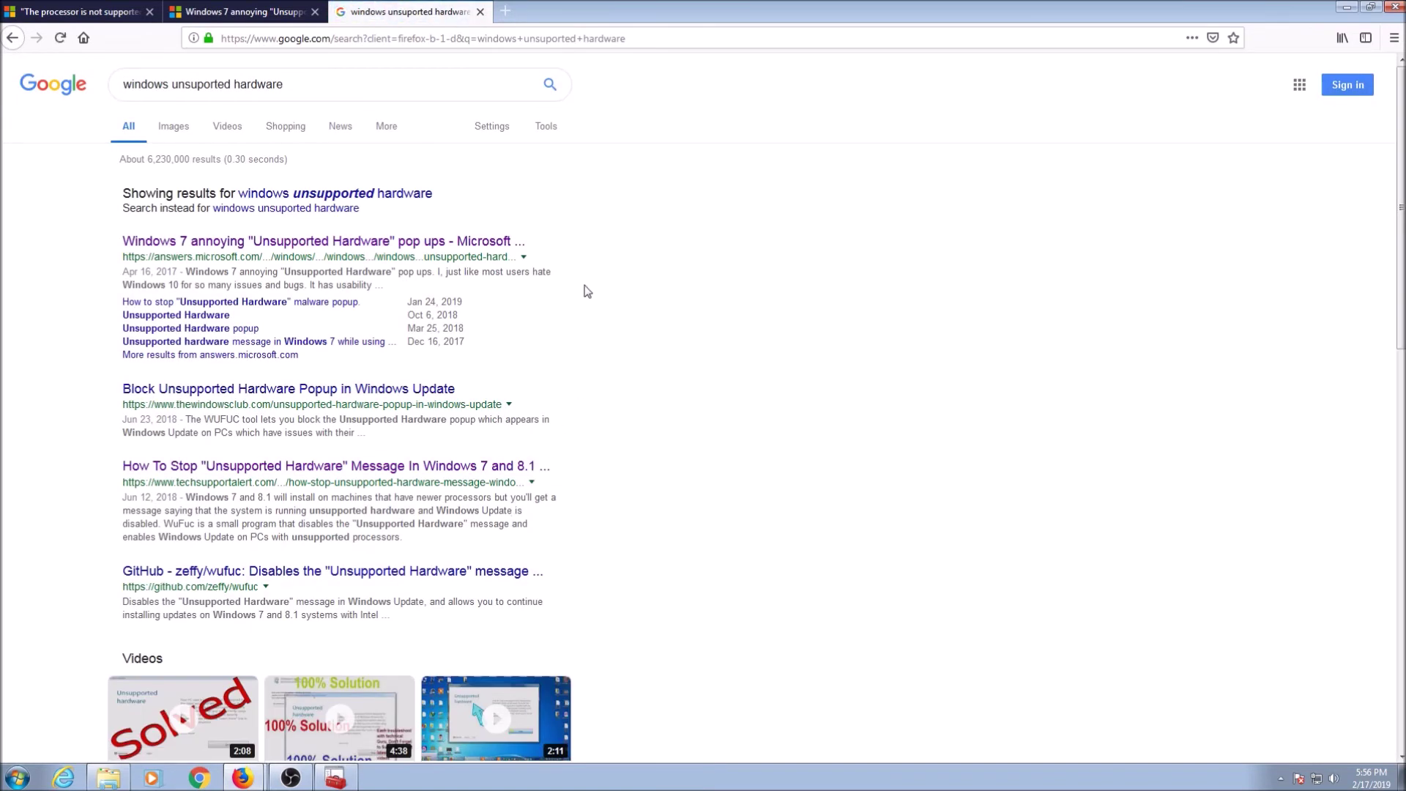
- Open the techsupportalert.com result on stopping the "Unsupported Hardware" message and read its description of WuFuc
{"action": "scroll", "coordinate": [583, 288], "scroll_direction": "down", "scroll_amount": 1}
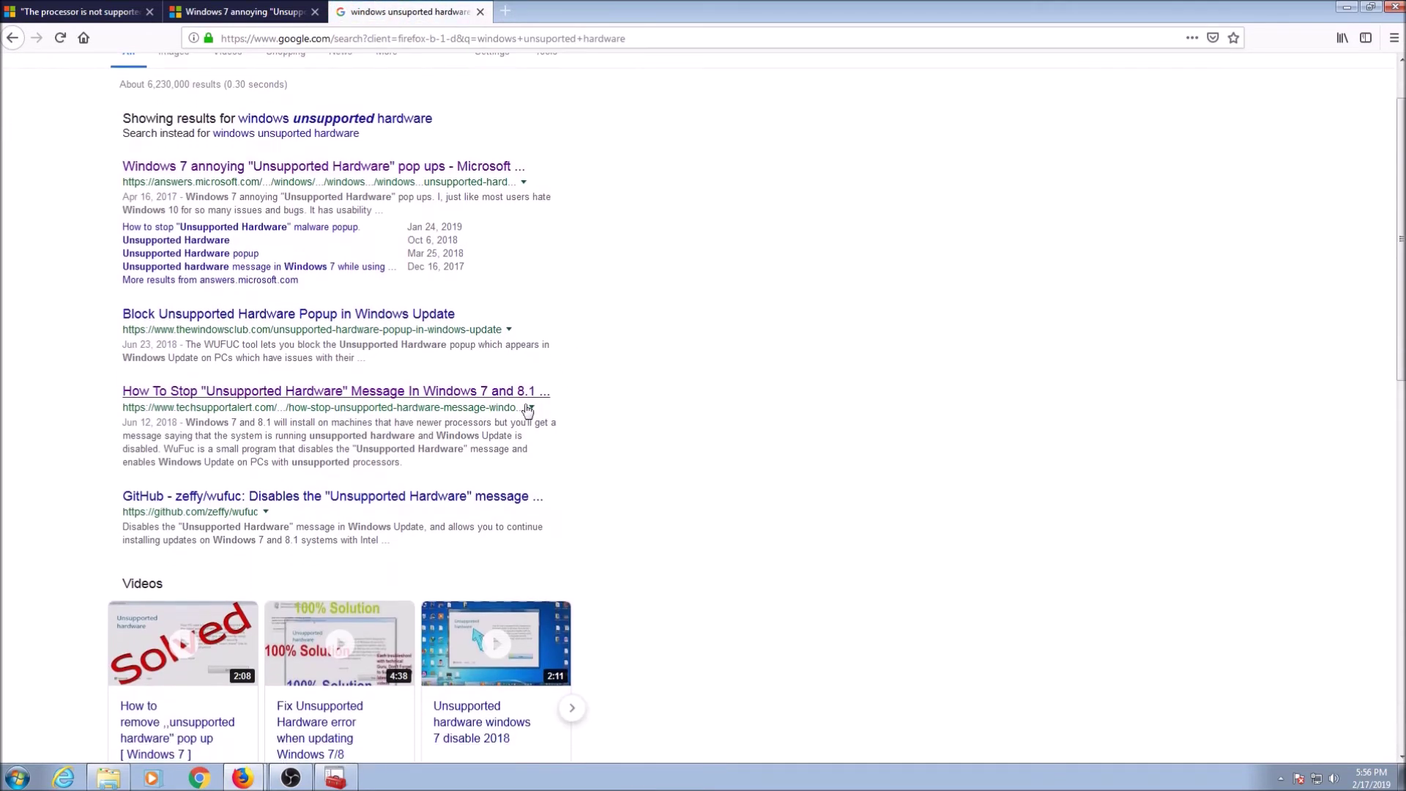
{"action": "left_click", "coordinate": [305, 405]}
{"action": "scroll", "coordinate": [816, 364], "scroll_direction": "down", "scroll_amount": 1}
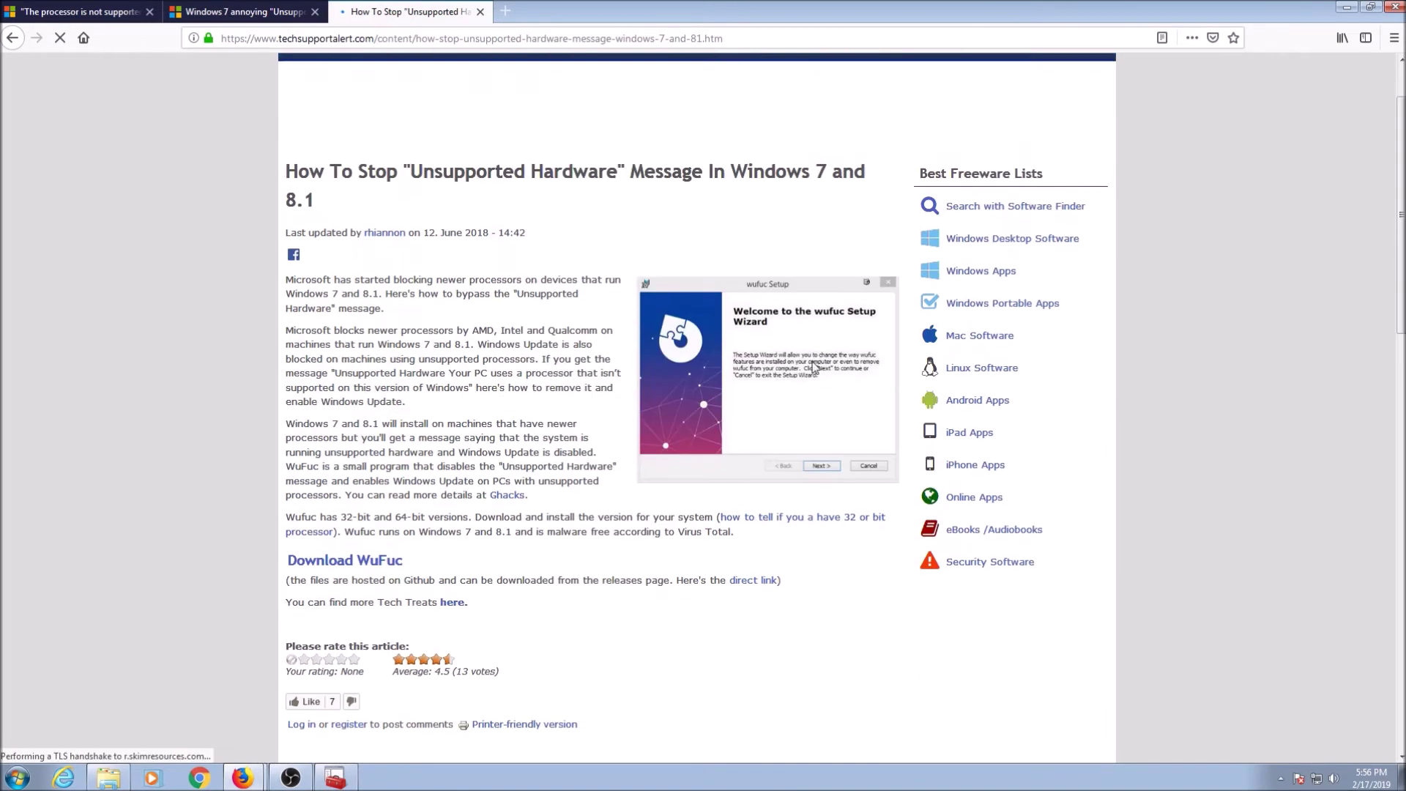
{"action": "scroll", "coordinate": [817, 364], "scroll_direction": "down", "scroll_amount": 1}
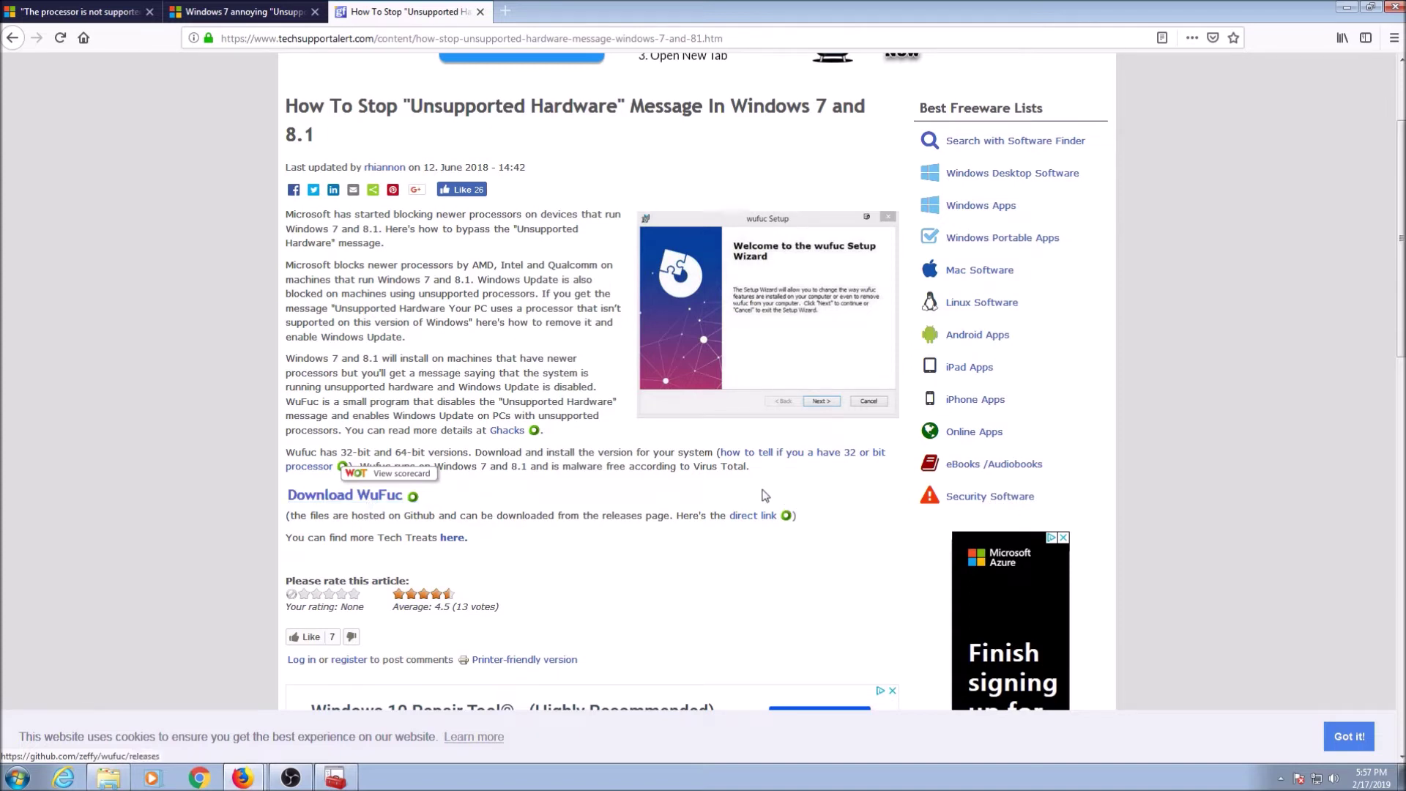
- Open the wufuc GitHub repository from the article and look over its description and file list
{"action": "scroll", "coordinate": [761, 494], "scroll_direction": "down", "scroll_amount": 4}
{"action": "left_click", "coordinate": [344, 355]}
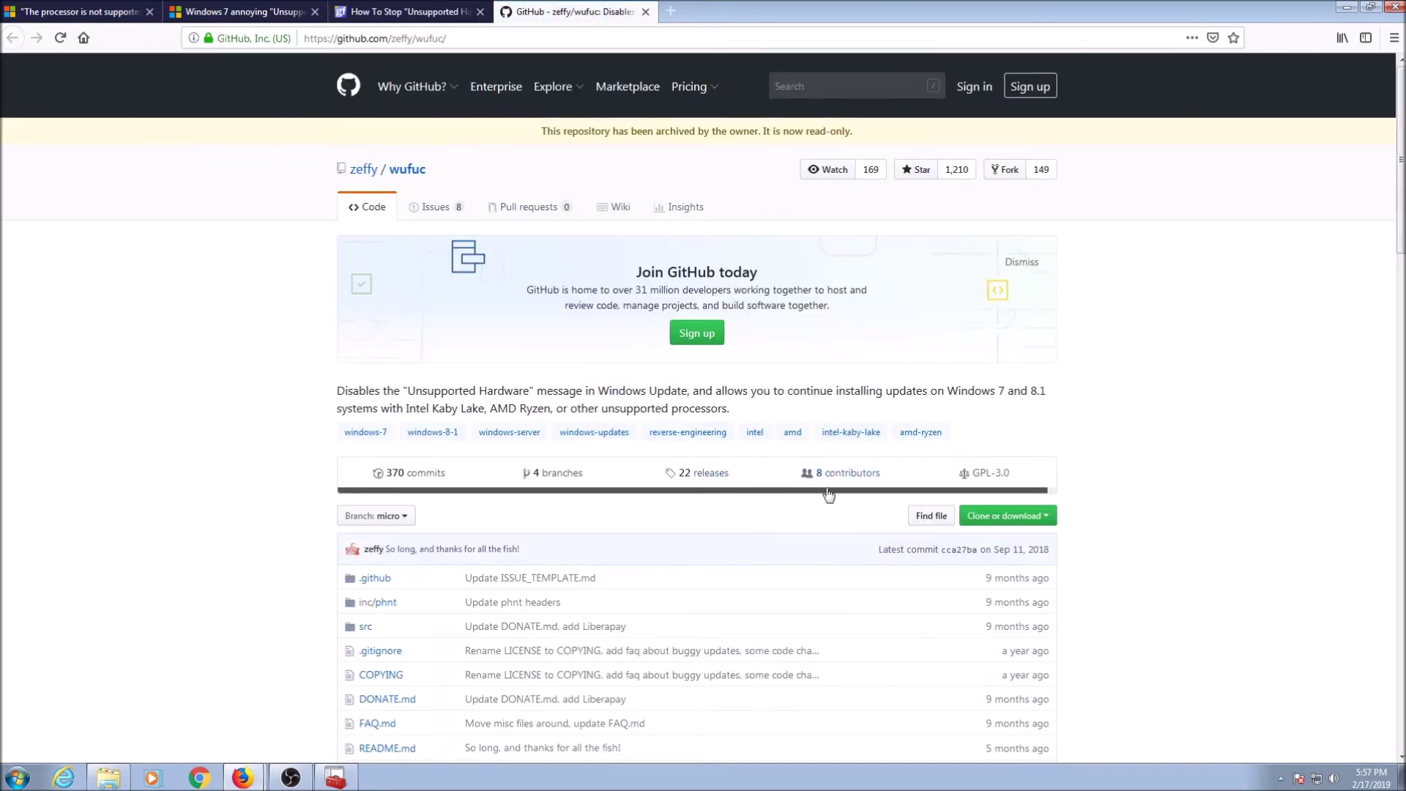
{"action": "scroll", "coordinate": [1220, 455], "scroll_direction": "down", "scroll_amount": 5}
{"action": "scroll", "coordinate": [1221, 455], "scroll_direction": "up", "scroll_amount": 4}
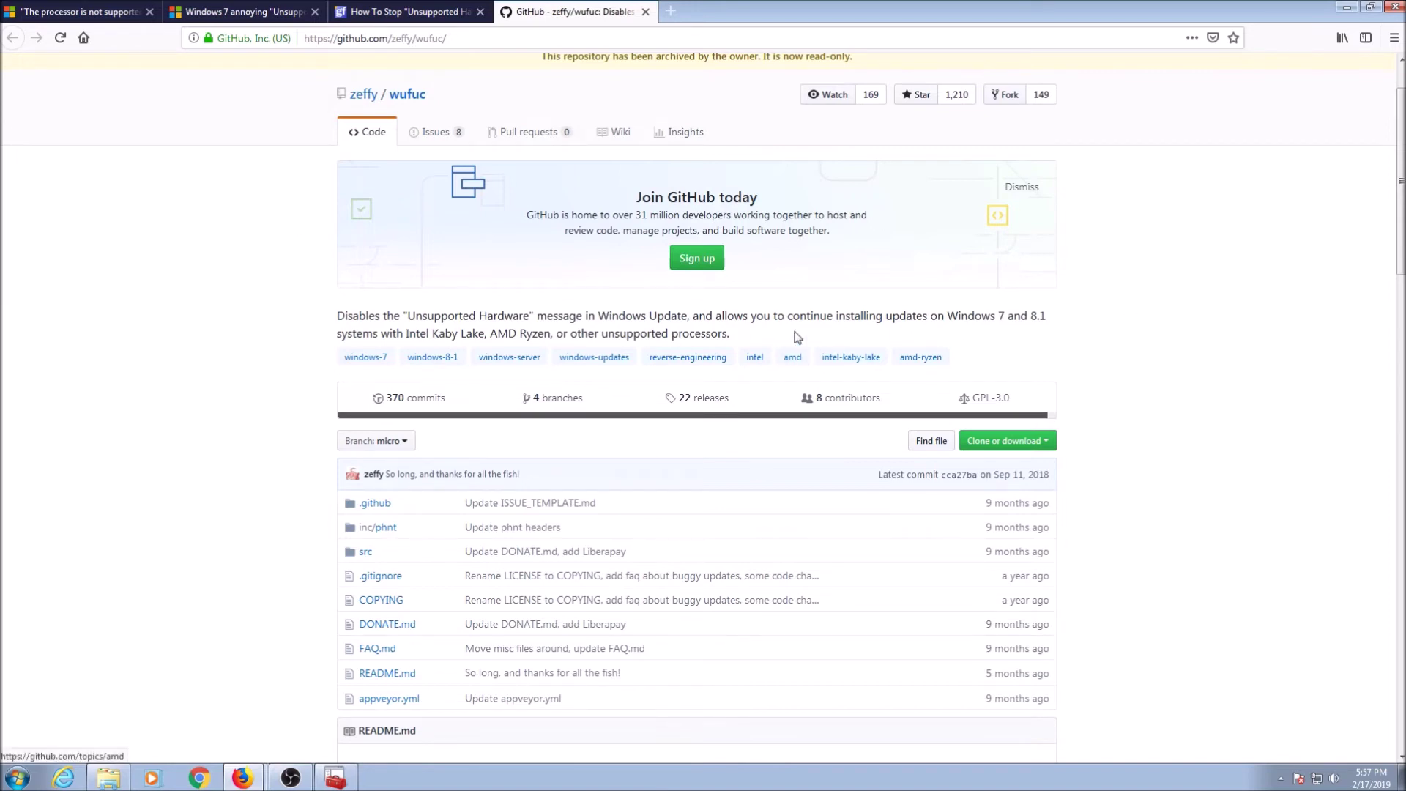
{"action": "scroll", "coordinate": [749, 313], "scroll_direction": "up", "scroll_amount": 2}
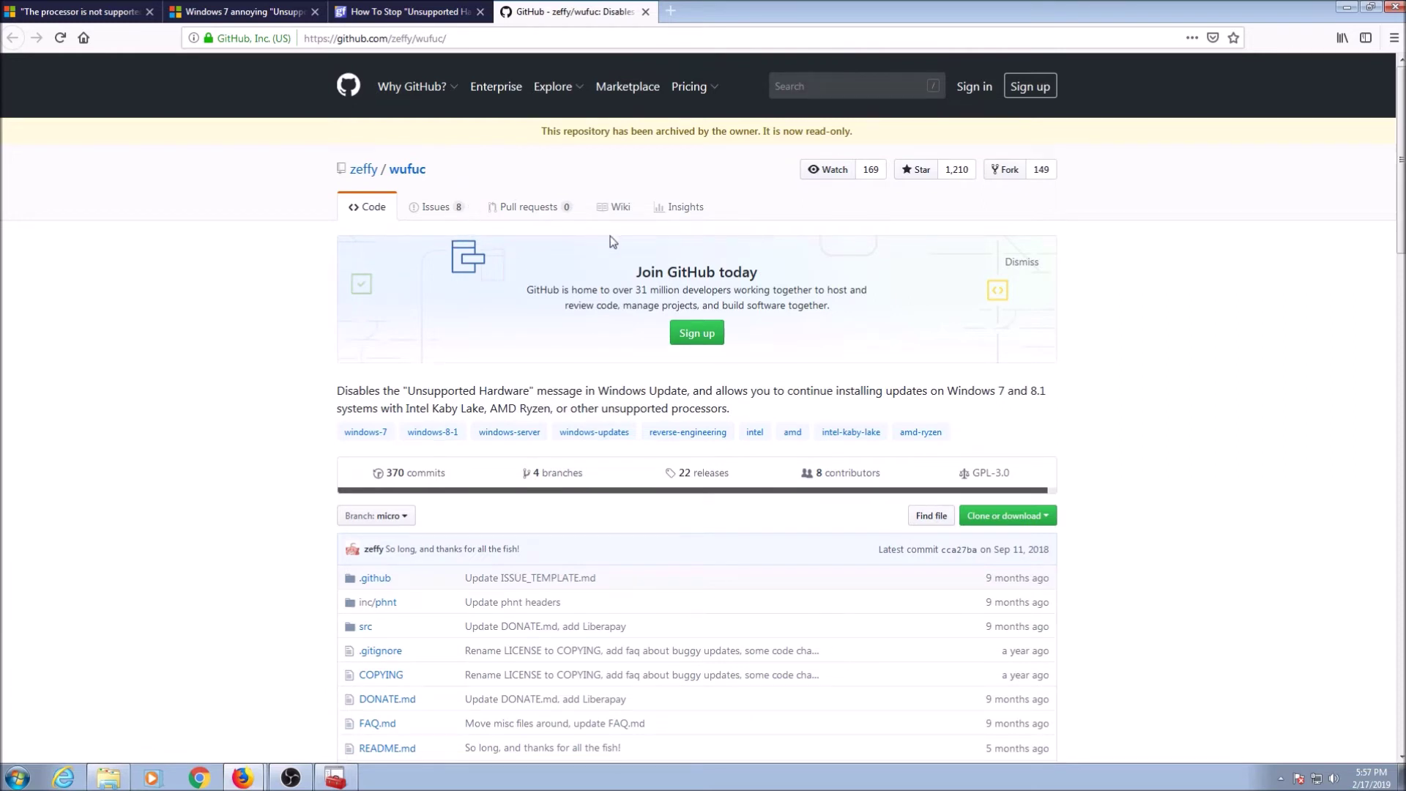
- Examine the wufuc repository's README, including its Downloads and Background sections
{"action": "scroll", "coordinate": [569, 339], "scroll_direction": "down", "scroll_amount": 1}
{"action": "scroll", "coordinate": [569, 338], "scroll_direction": "down", "scroll_amount": 4}
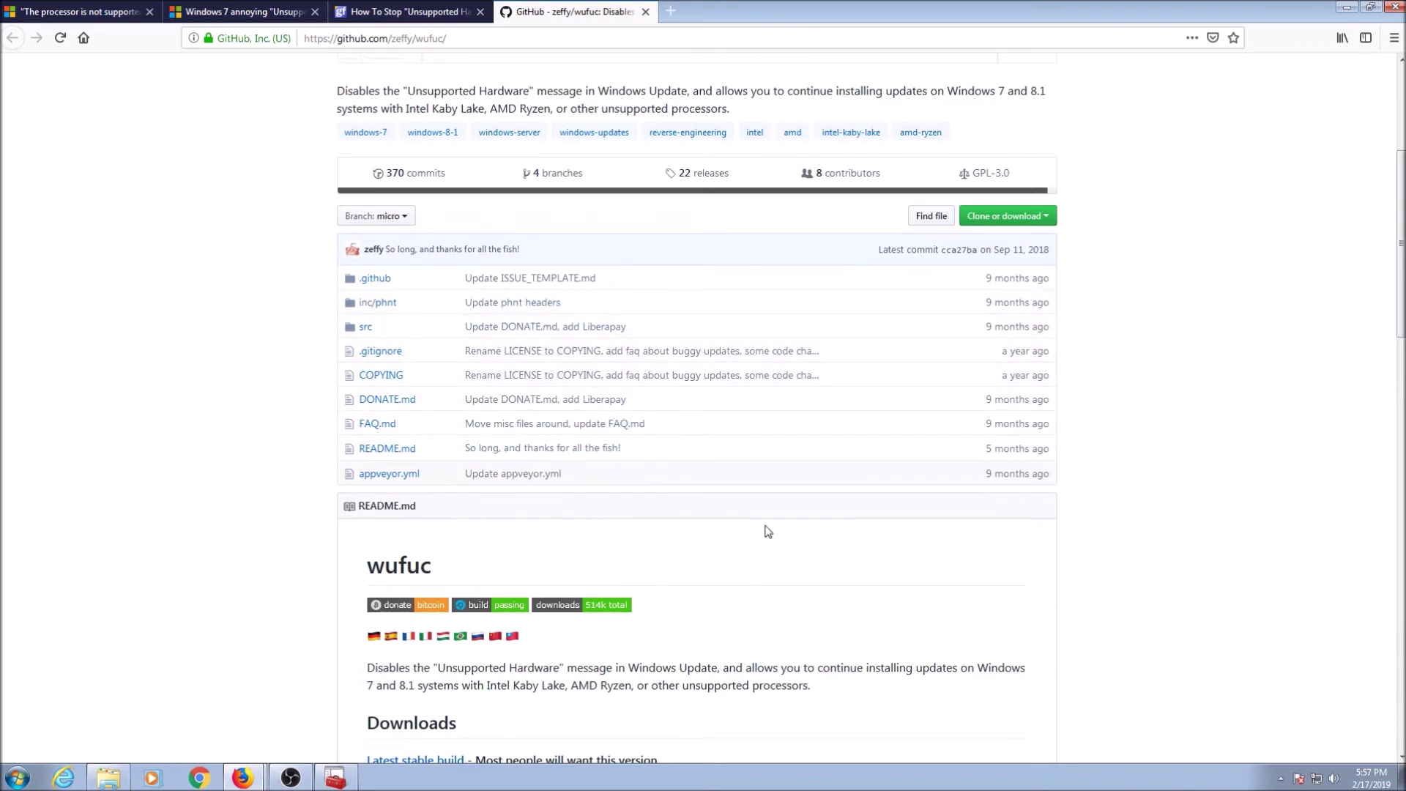
{"action": "scroll", "coordinate": [768, 531], "scroll_direction": "down", "scroll_amount": 4}
{"action": "scroll", "coordinate": [767, 531], "scroll_direction": "up", "scroll_amount": 8}
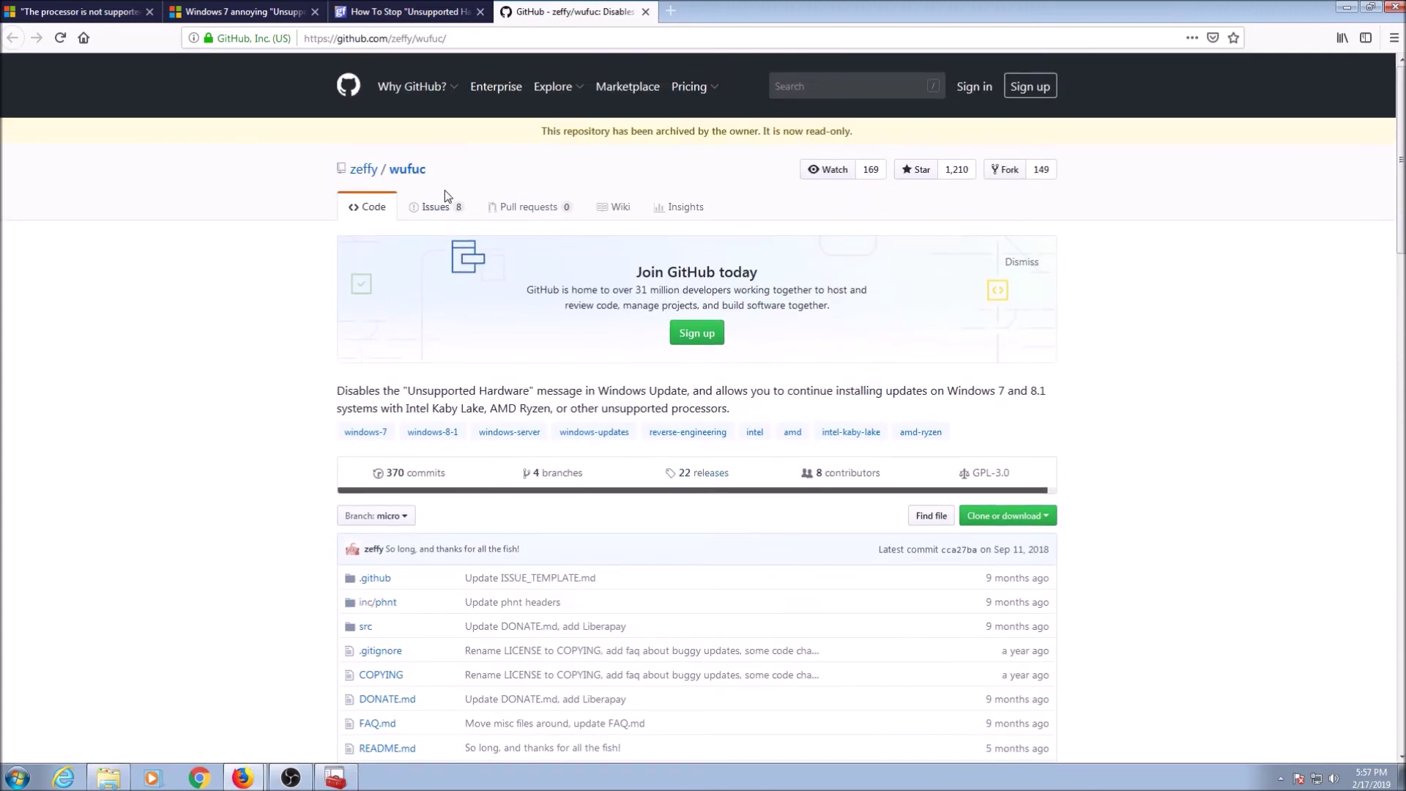
{"action": "scroll", "coordinate": [1131, 503], "scroll_direction": "down", "scroll_amount": 5}
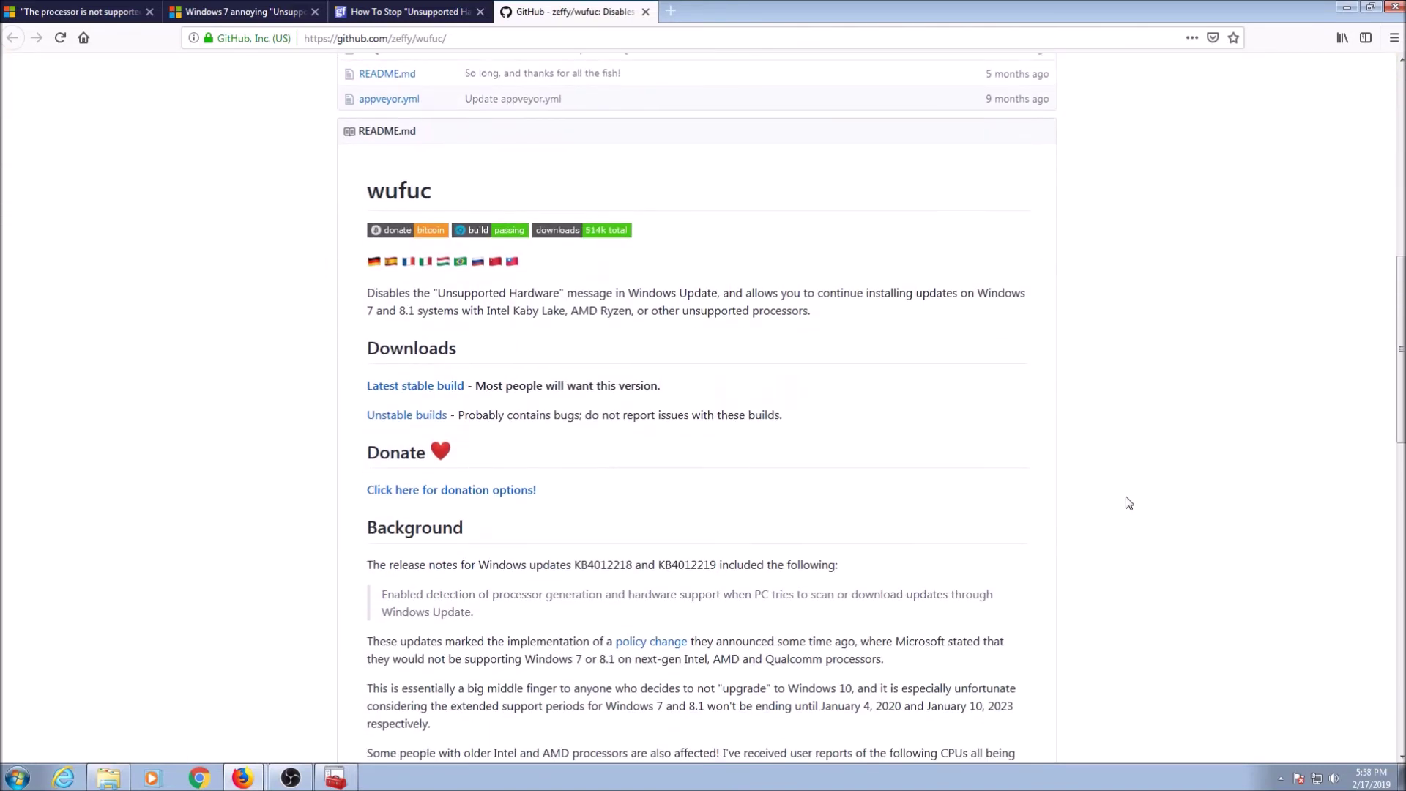
{"action": "scroll", "coordinate": [1129, 503], "scroll_direction": "down", "scroll_amount": 2}
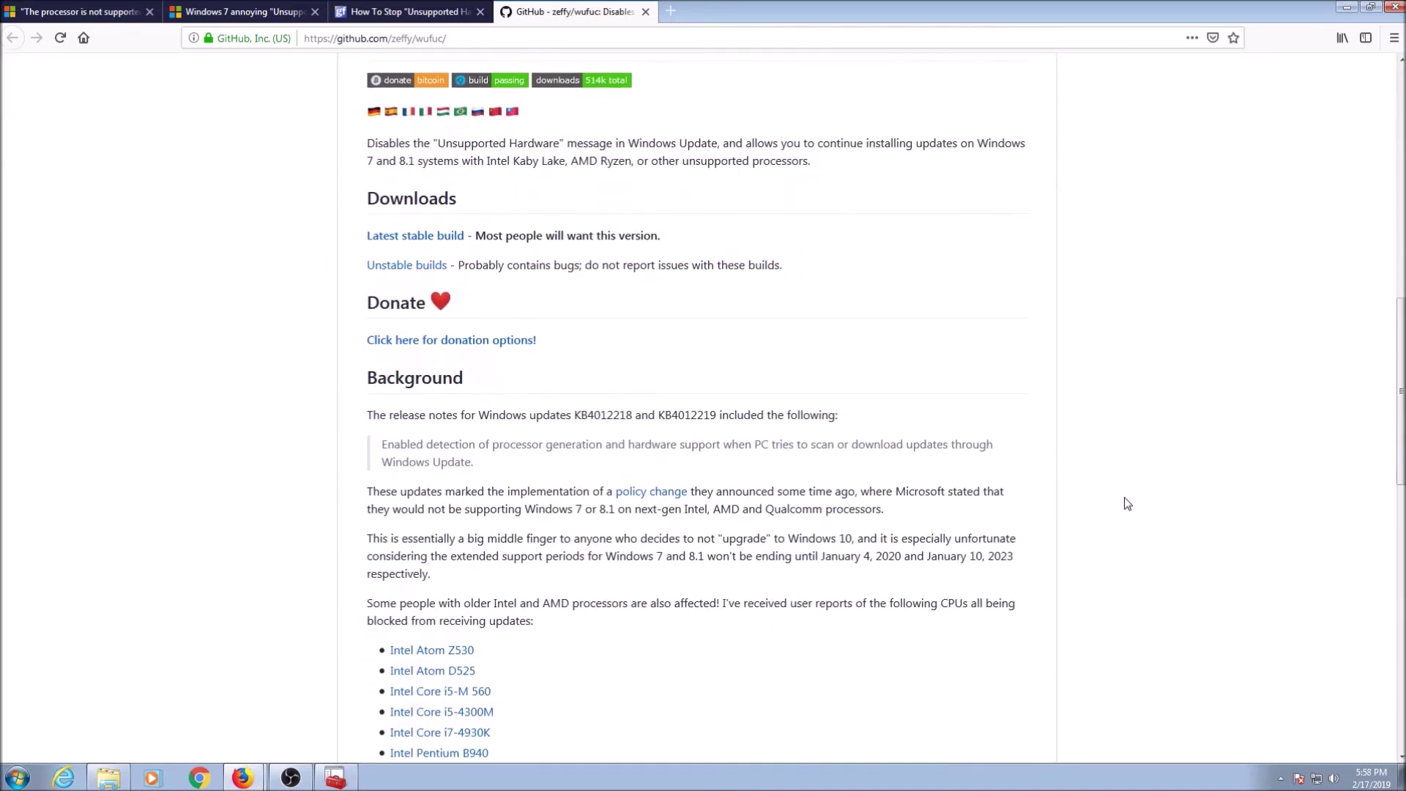
- Open wufuc's latest stable release from the README and download wufuc_v1.0.1.201-x64.msi
{"action": "left_click", "coordinate": [443, 238]}
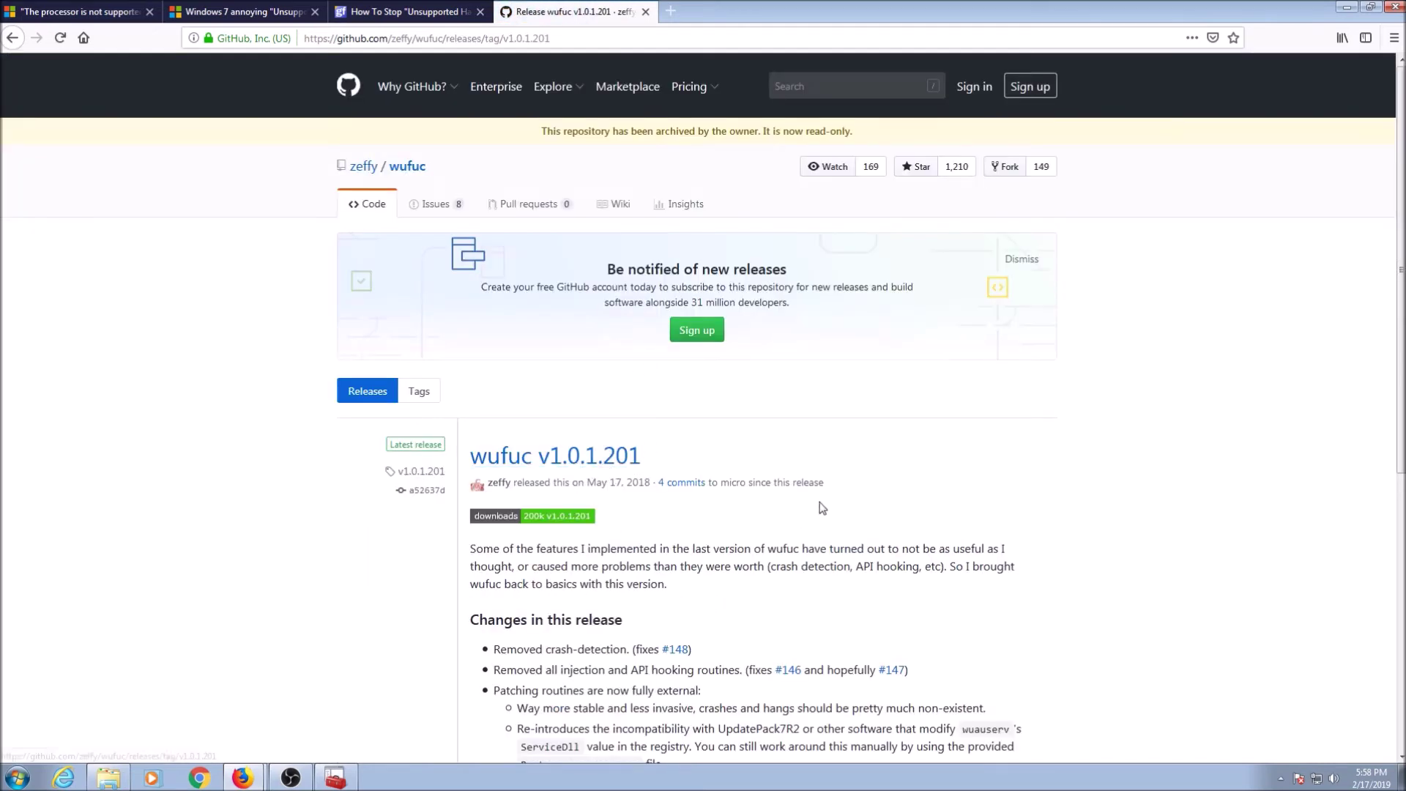
{"action": "scroll", "coordinate": [816, 501], "scroll_direction": "down", "scroll_amount": 4}
{"action": "scroll", "coordinate": [817, 498], "scroll_direction": "down", "scroll_amount": 2}
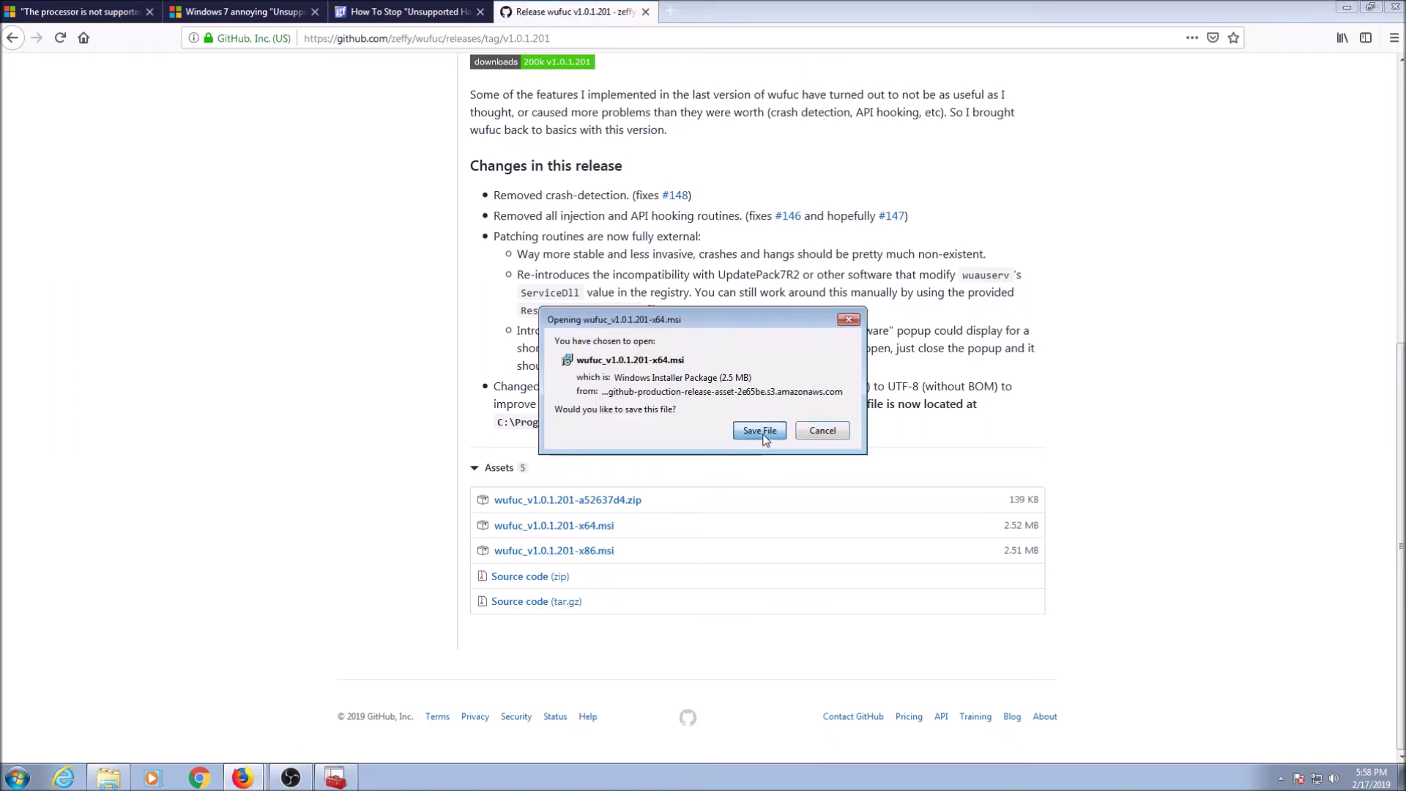
{"action": "left_click", "coordinate": [761, 432]}
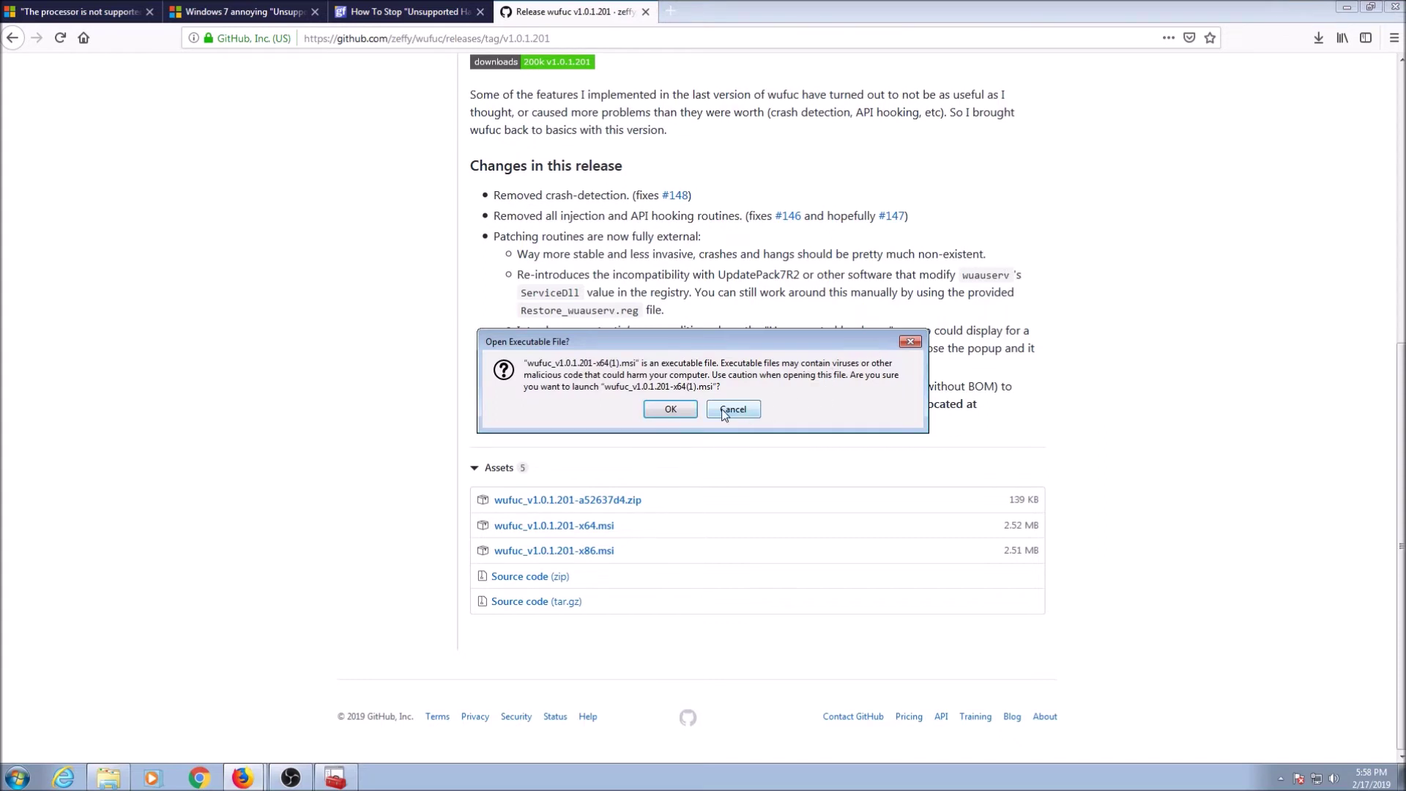
- Launch the downloaded wufuc x64 installer and cancel its setup wizard without installing
{"action": "left_click", "coordinate": [652, 408]}
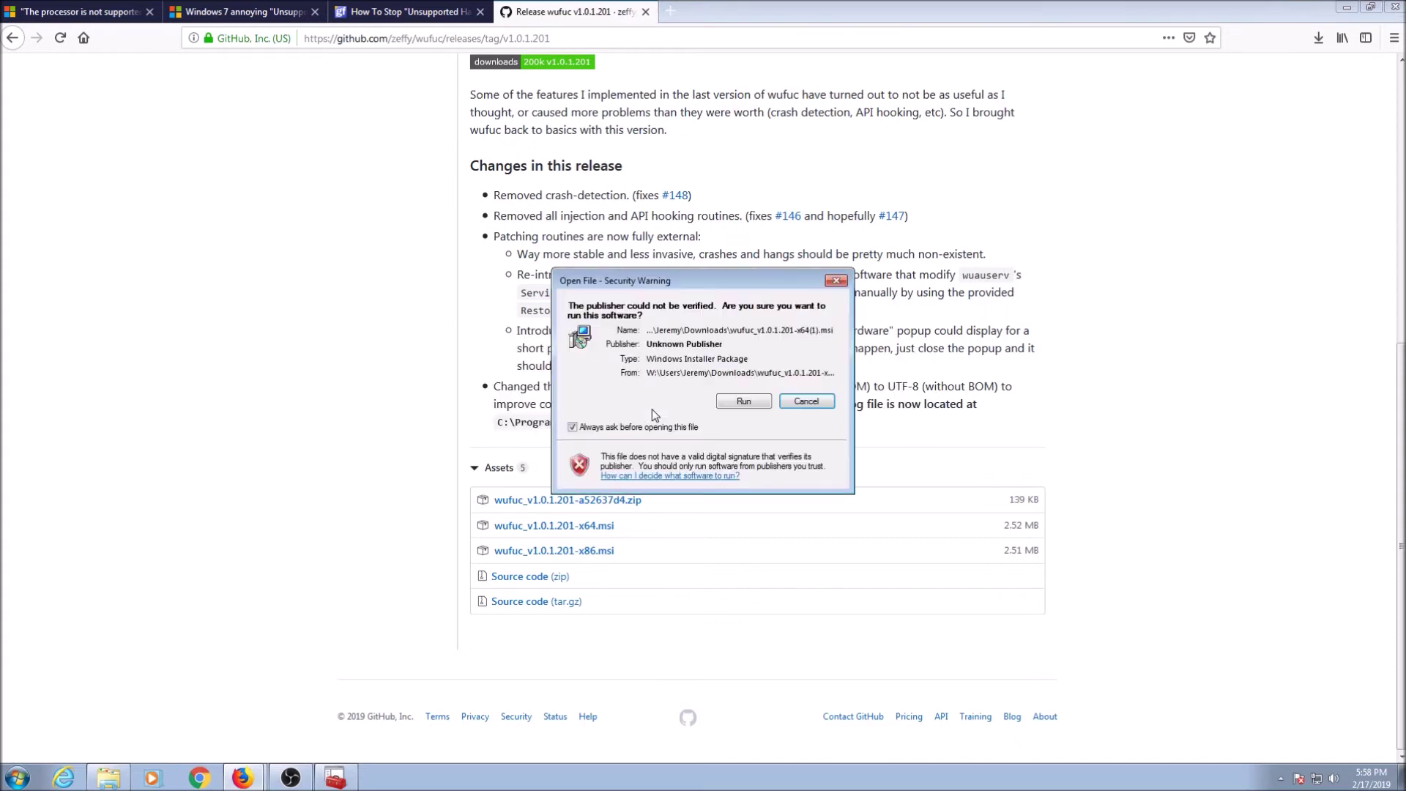
{"action": "left_click", "coordinate": [724, 402]}
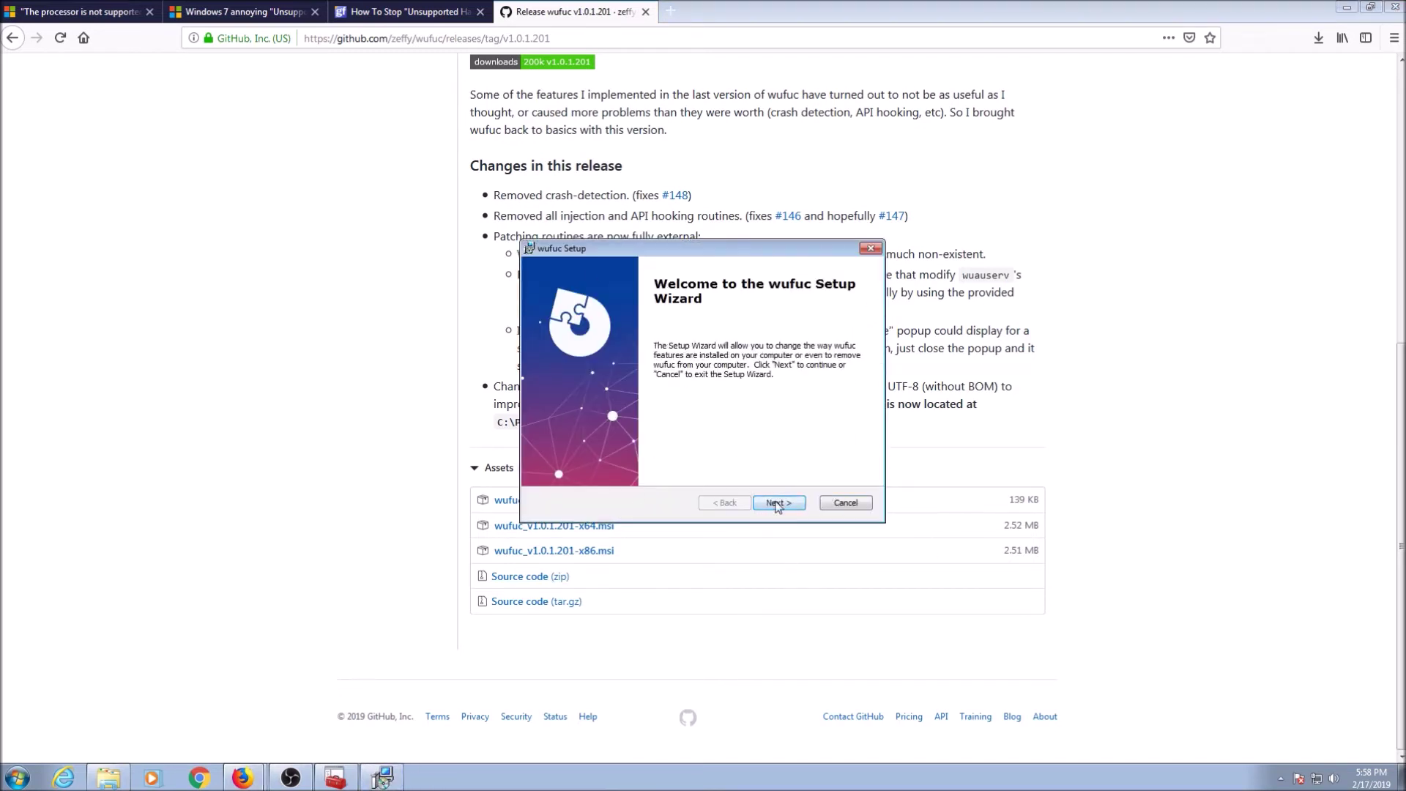
{"action": "left_click", "coordinate": [842, 503]}
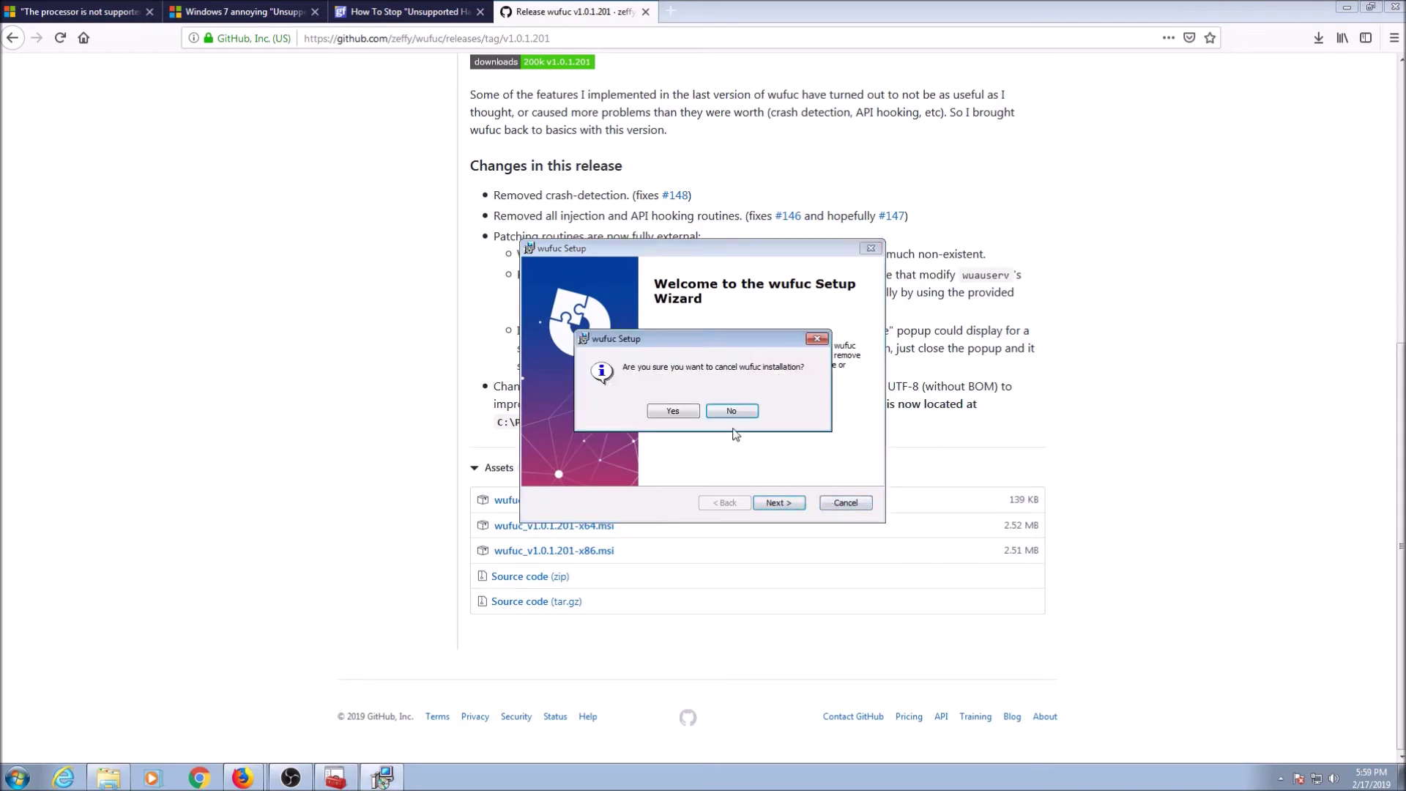
{"action": "left_click", "coordinate": [689, 413]}
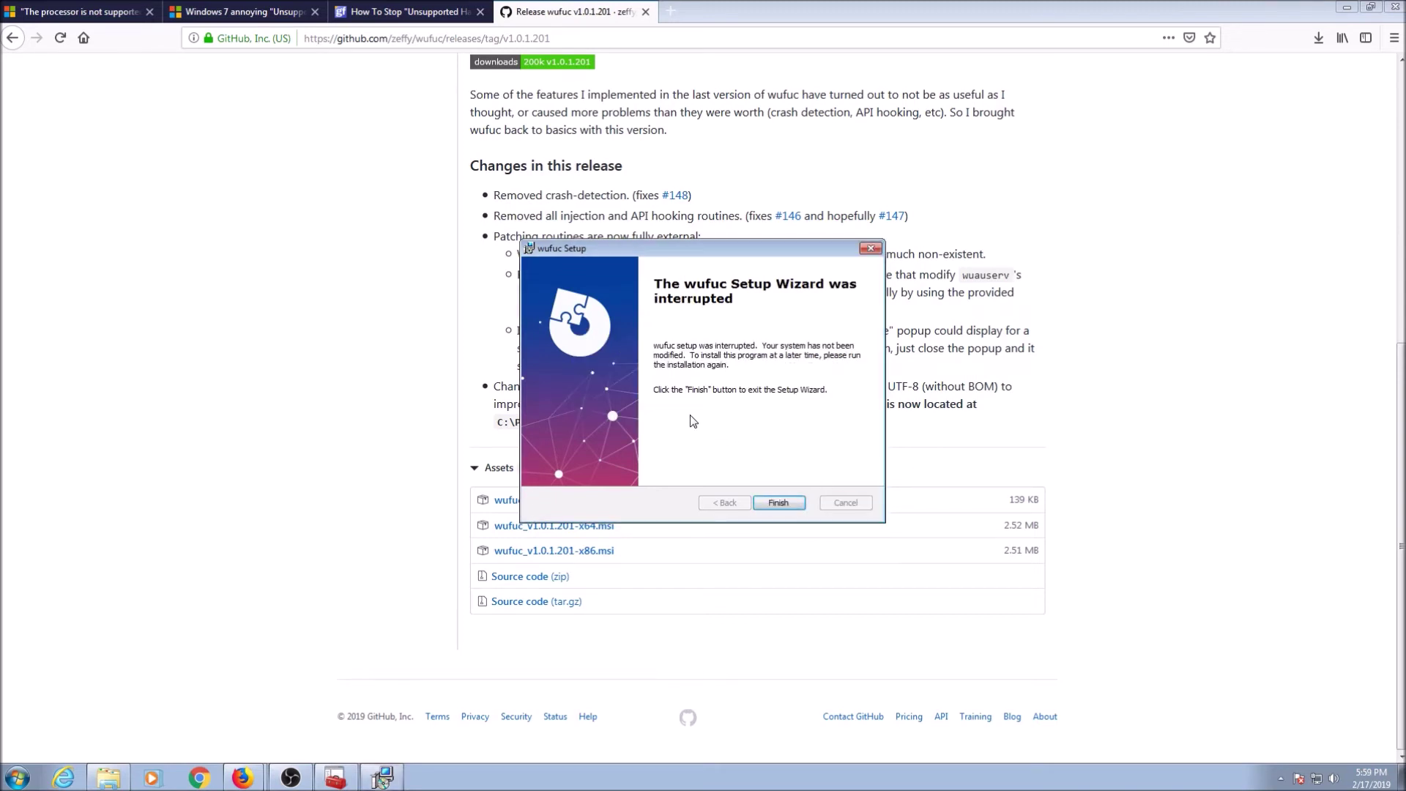
{"action": "left_click", "coordinate": [782, 504]}
- Glance over the wufuc release notes, minimize the browser and open Windows Update by searching for "windows update"
{"action": "scroll", "coordinate": [1177, 430], "scroll_direction": "up", "scroll_amount": 6}
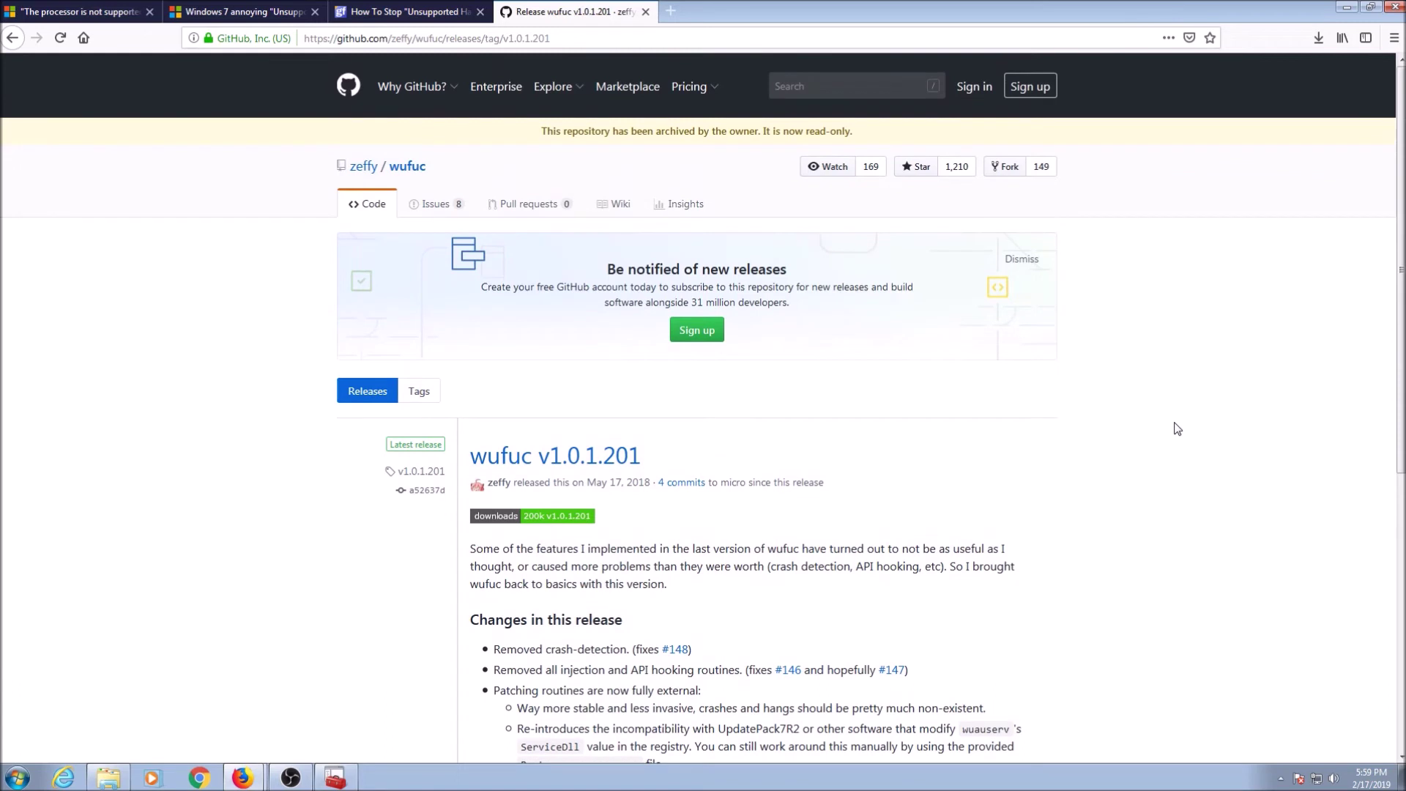
{"action": "scroll", "coordinate": [1177, 428], "scroll_direction": "down", "scroll_amount": 3}
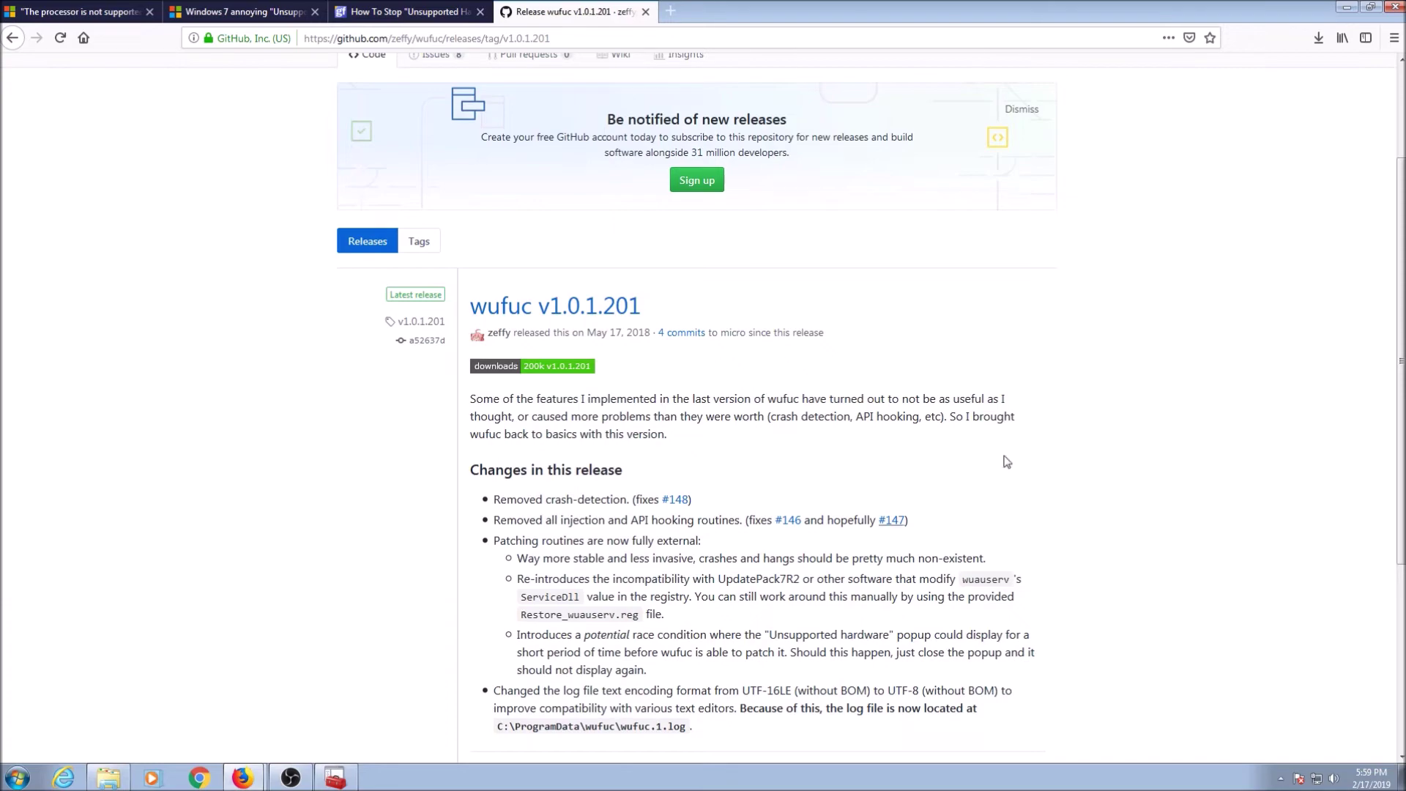
{"action": "left_click", "coordinate": [1346, 8]}
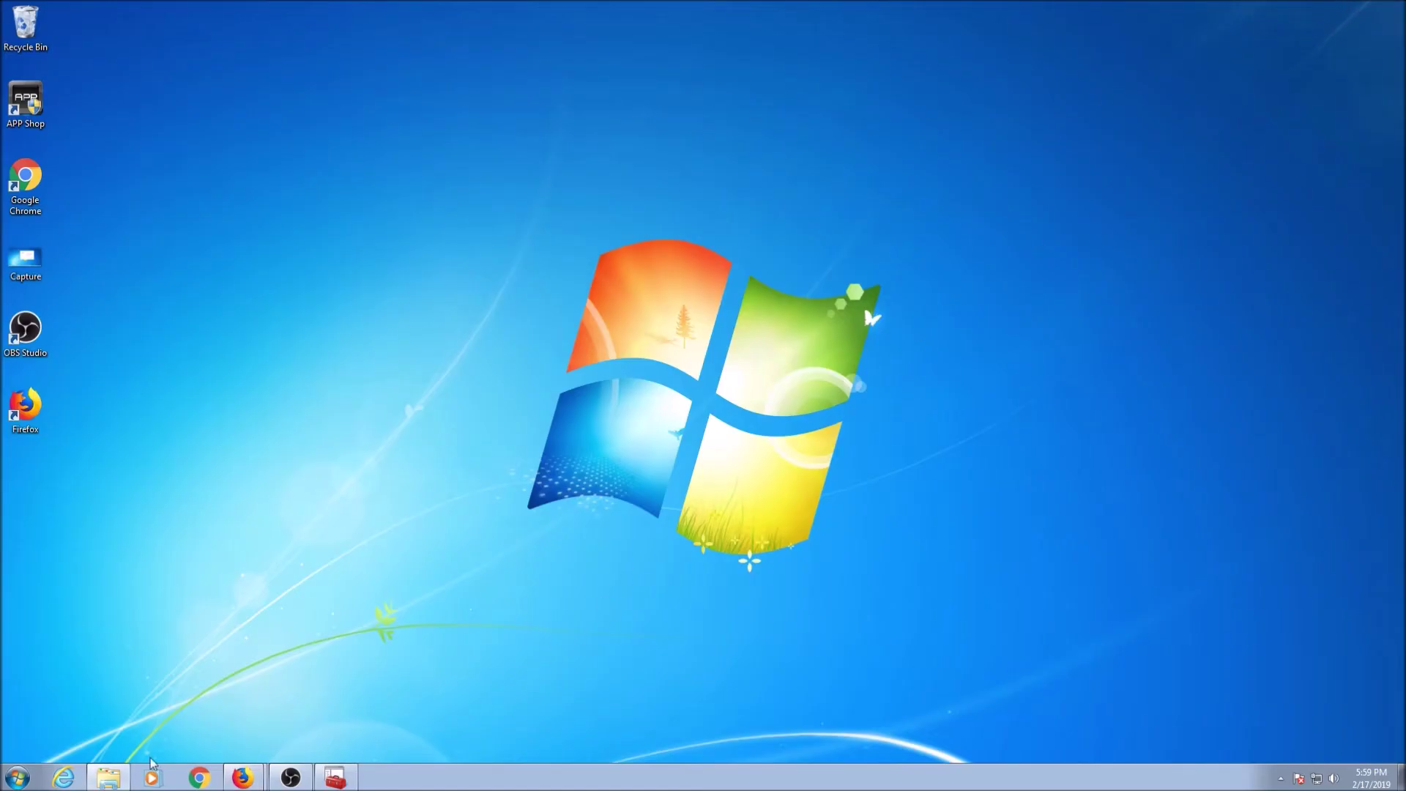
{"action": "left_click", "coordinate": [13, 776]}
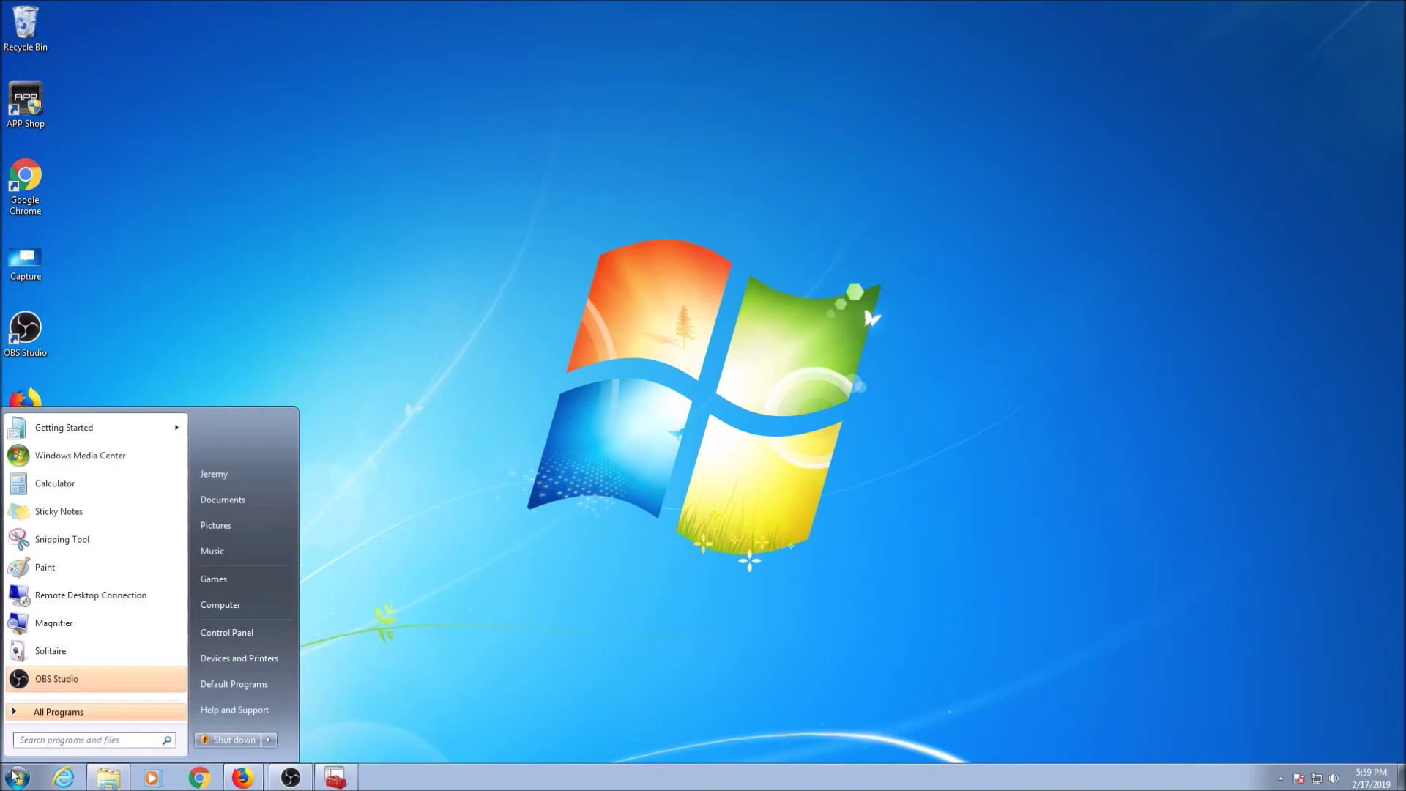
{"action": "type", "text": "window"}
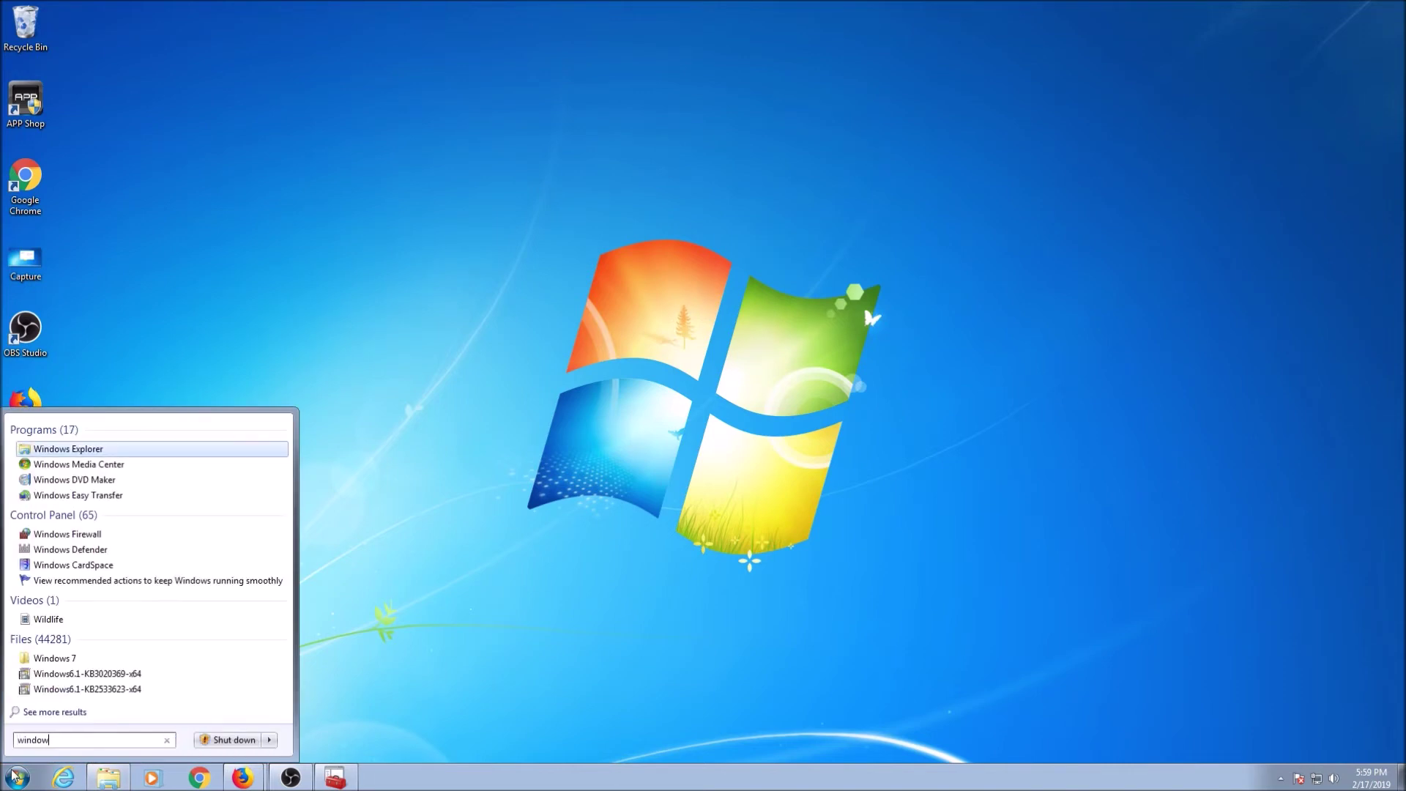
{"action": "type", "text": "s update"}
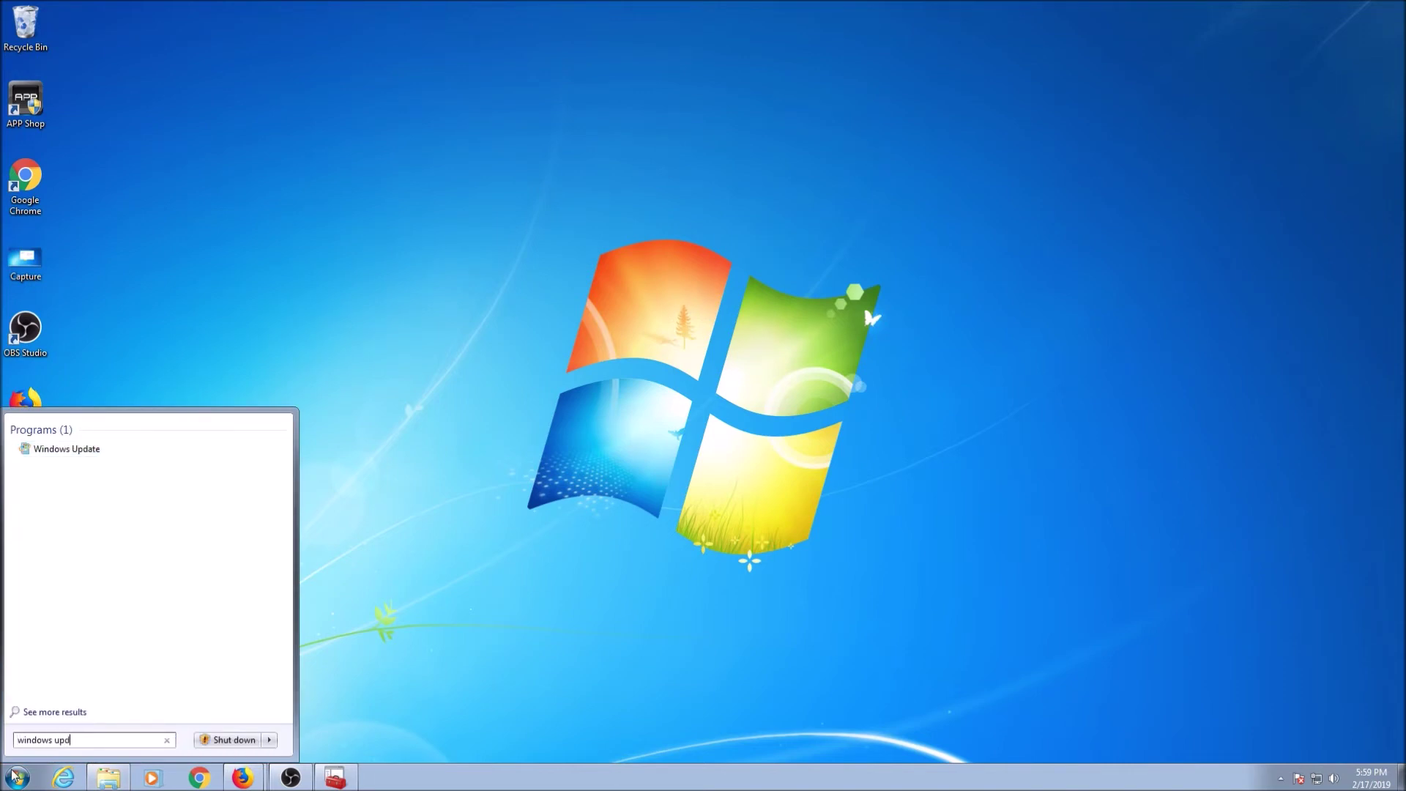
{"action": "key", "text": "Return"}
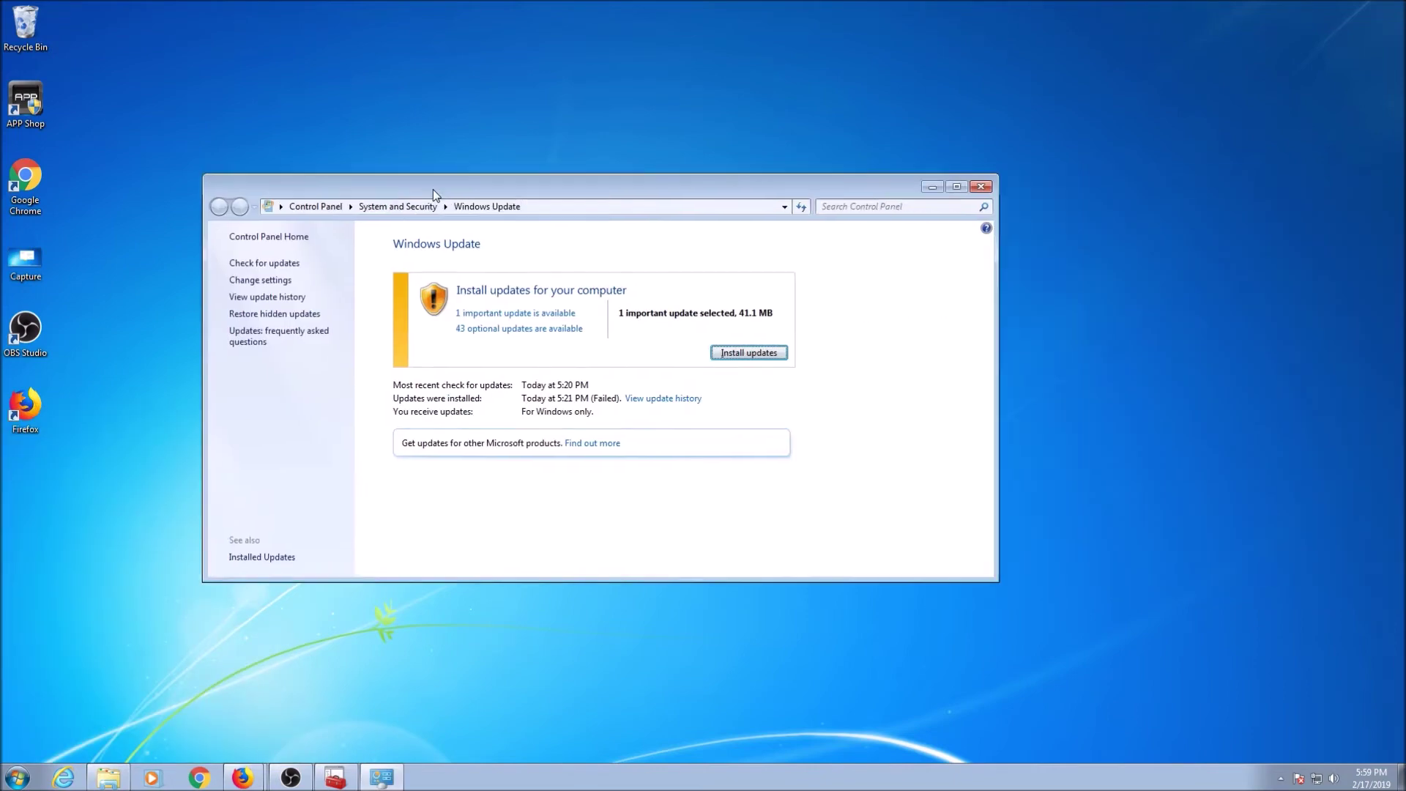
{"action": "left_click_drag", "start_coordinate": [433, 189], "coordinate": [356, 208]}
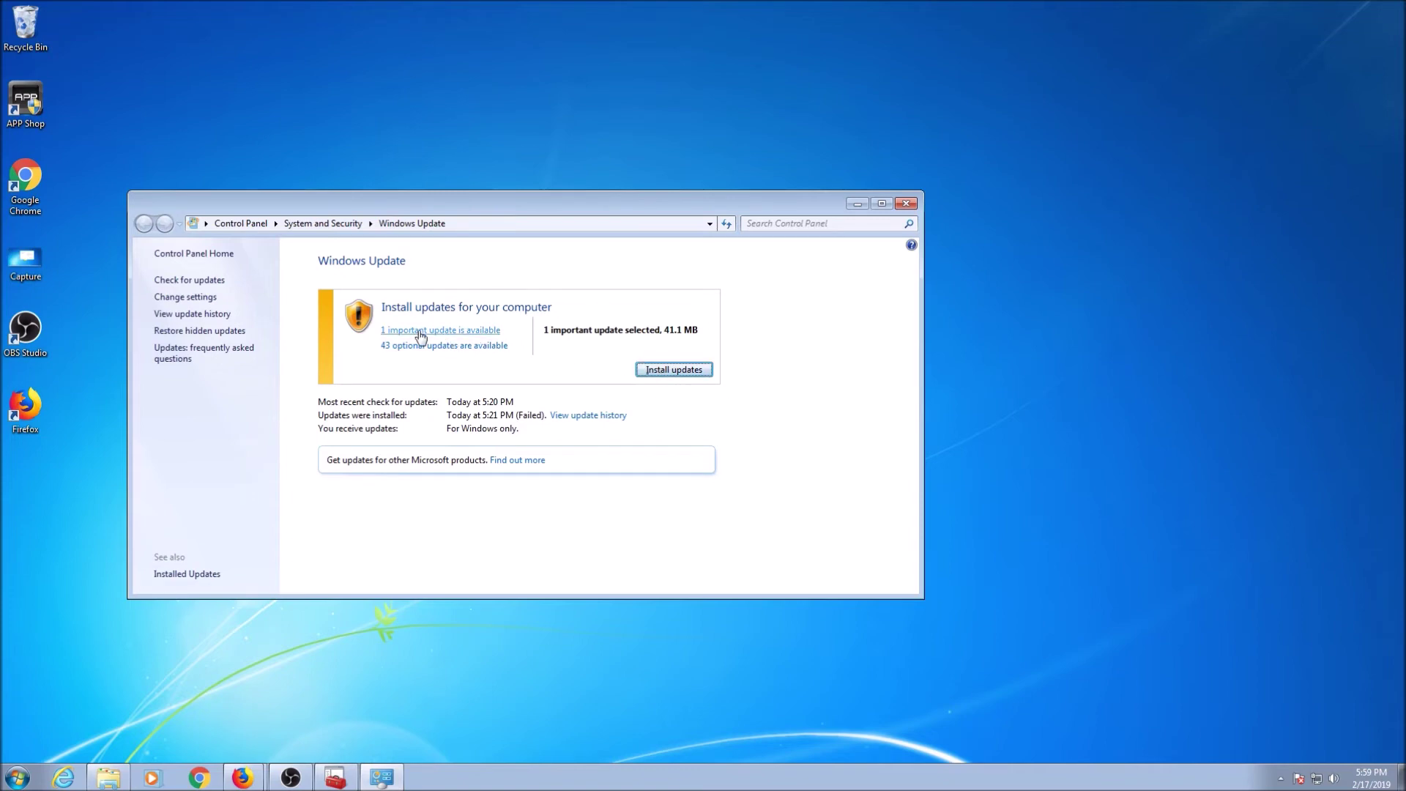
- Examine the names and statuses in the update history in an enlarged window, and return to the main Windows Update page
{"action": "left_click", "coordinate": [205, 314]}
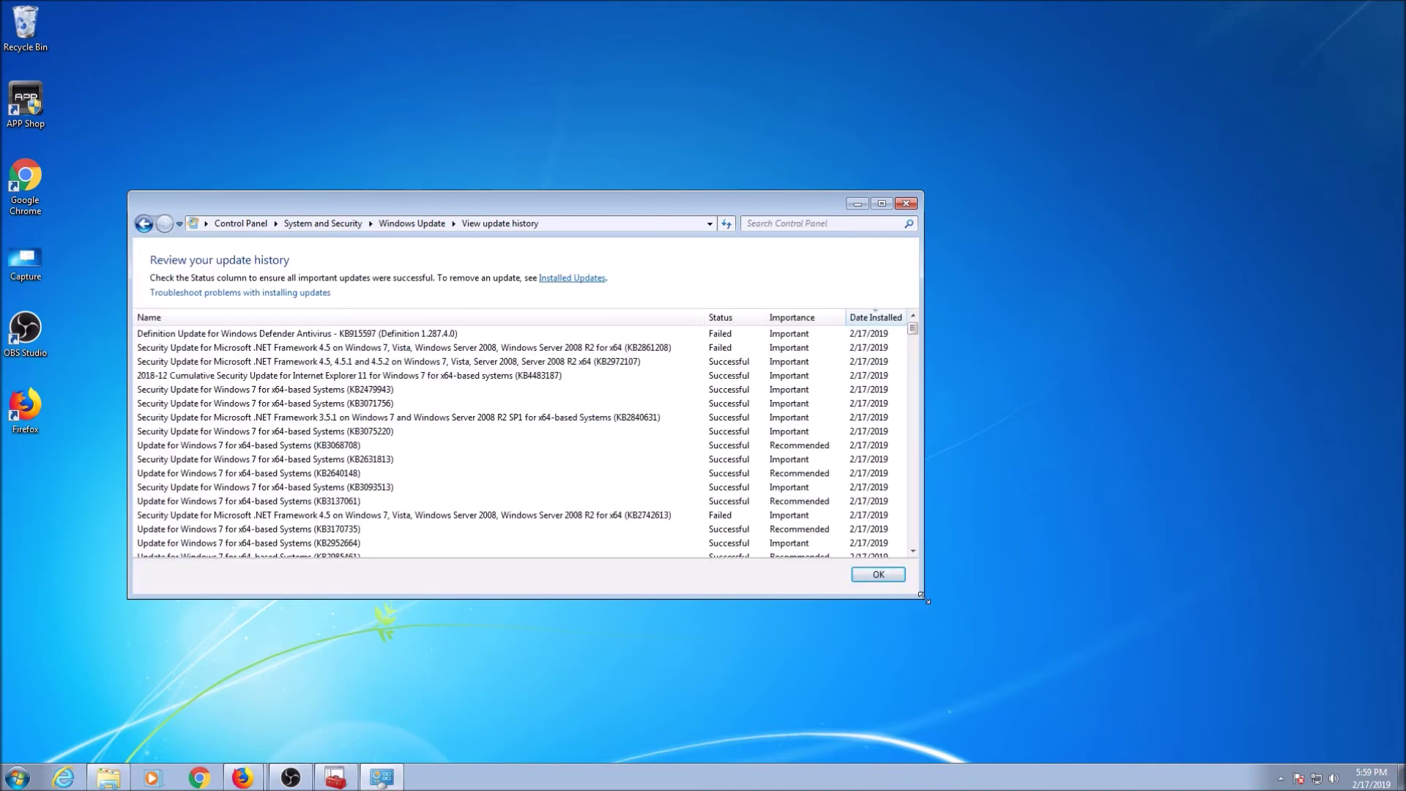
{"action": "left_click_drag", "start_coordinate": [914, 594], "coordinate": [1310, 743]}
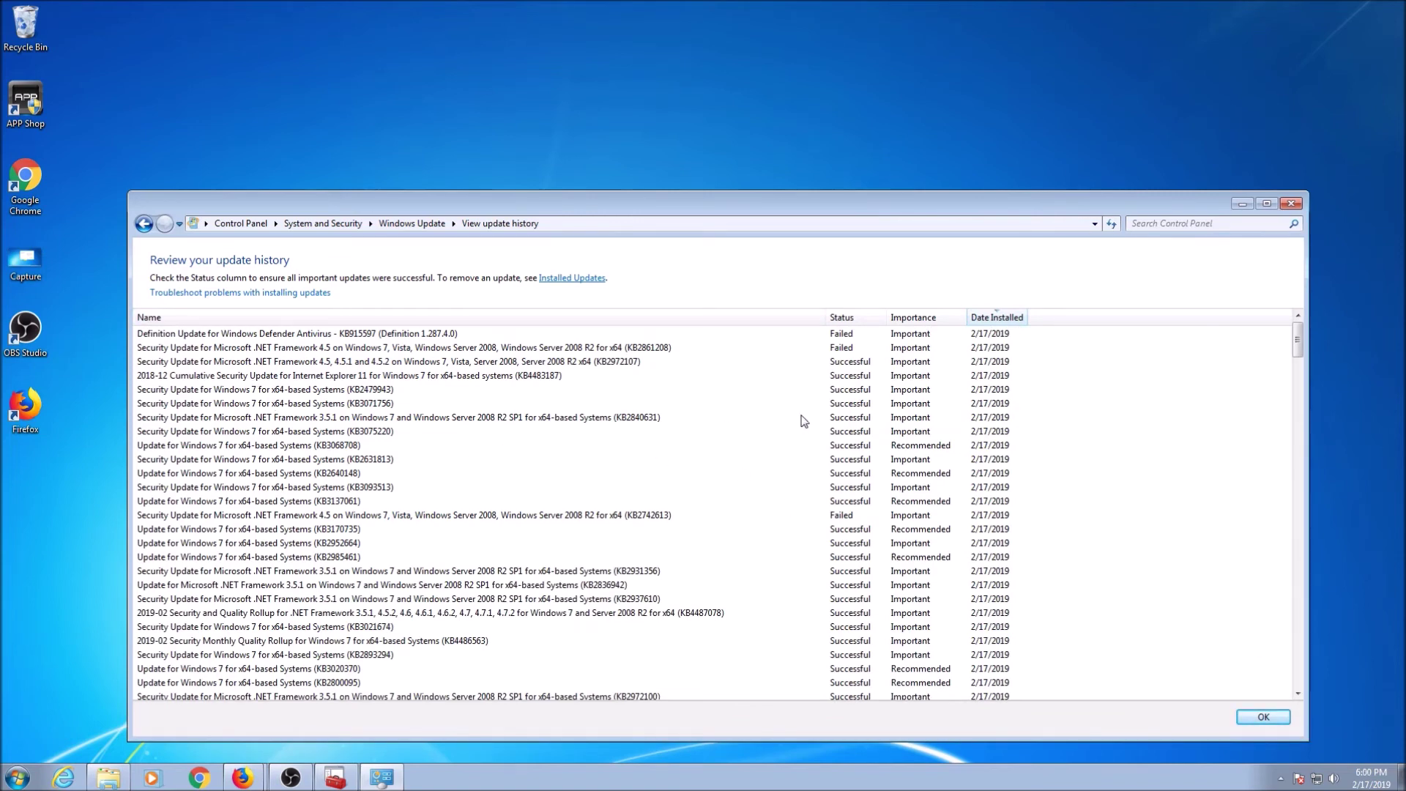
{"action": "left_click", "coordinate": [846, 503]}
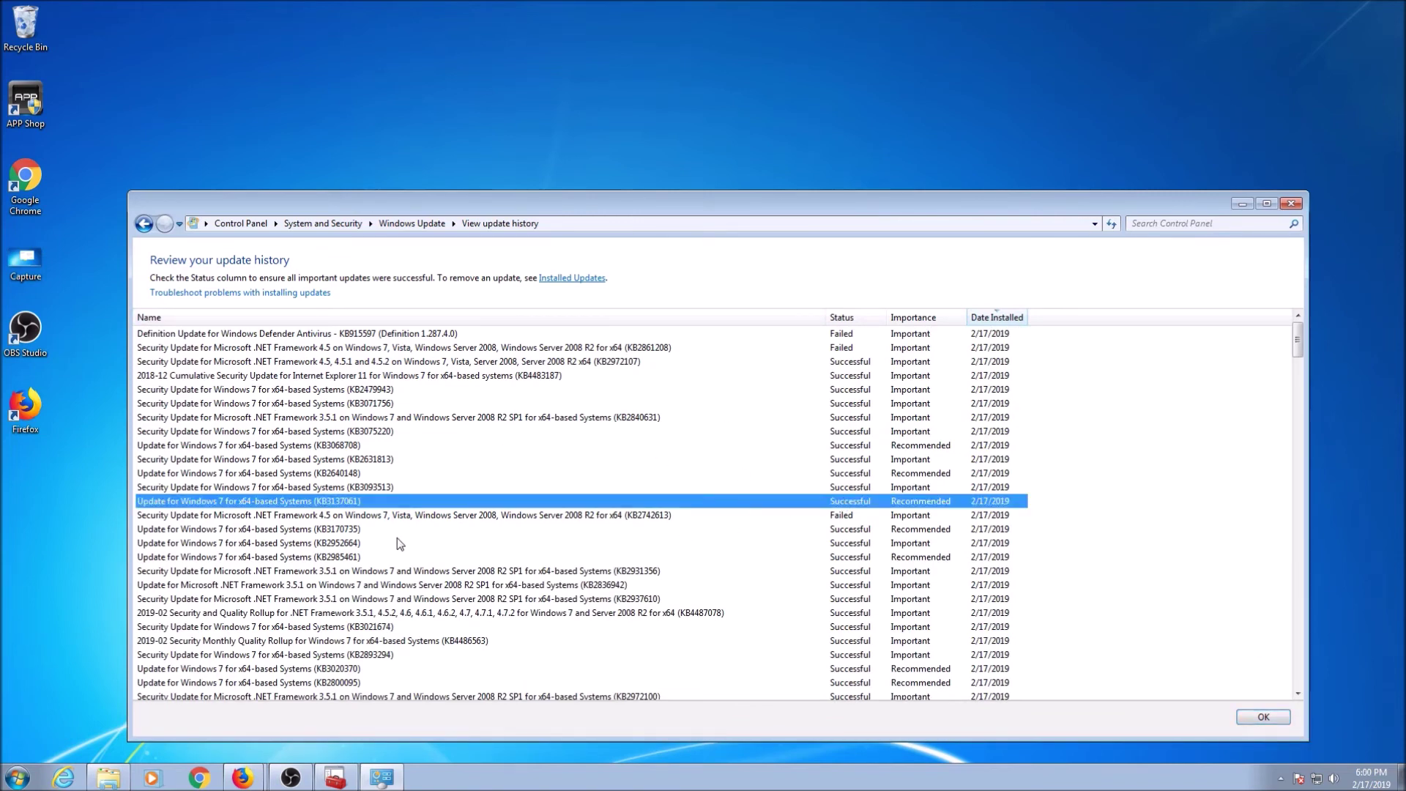
{"action": "scroll", "coordinate": [399, 543], "scroll_direction": "down", "scroll_amount": 1}
{"action": "scroll", "coordinate": [398, 541], "scroll_direction": "down", "scroll_amount": 3}
{"action": "scroll", "coordinate": [400, 542], "scroll_direction": "up", "scroll_amount": 4}
{"action": "left_click", "coordinate": [145, 224]}
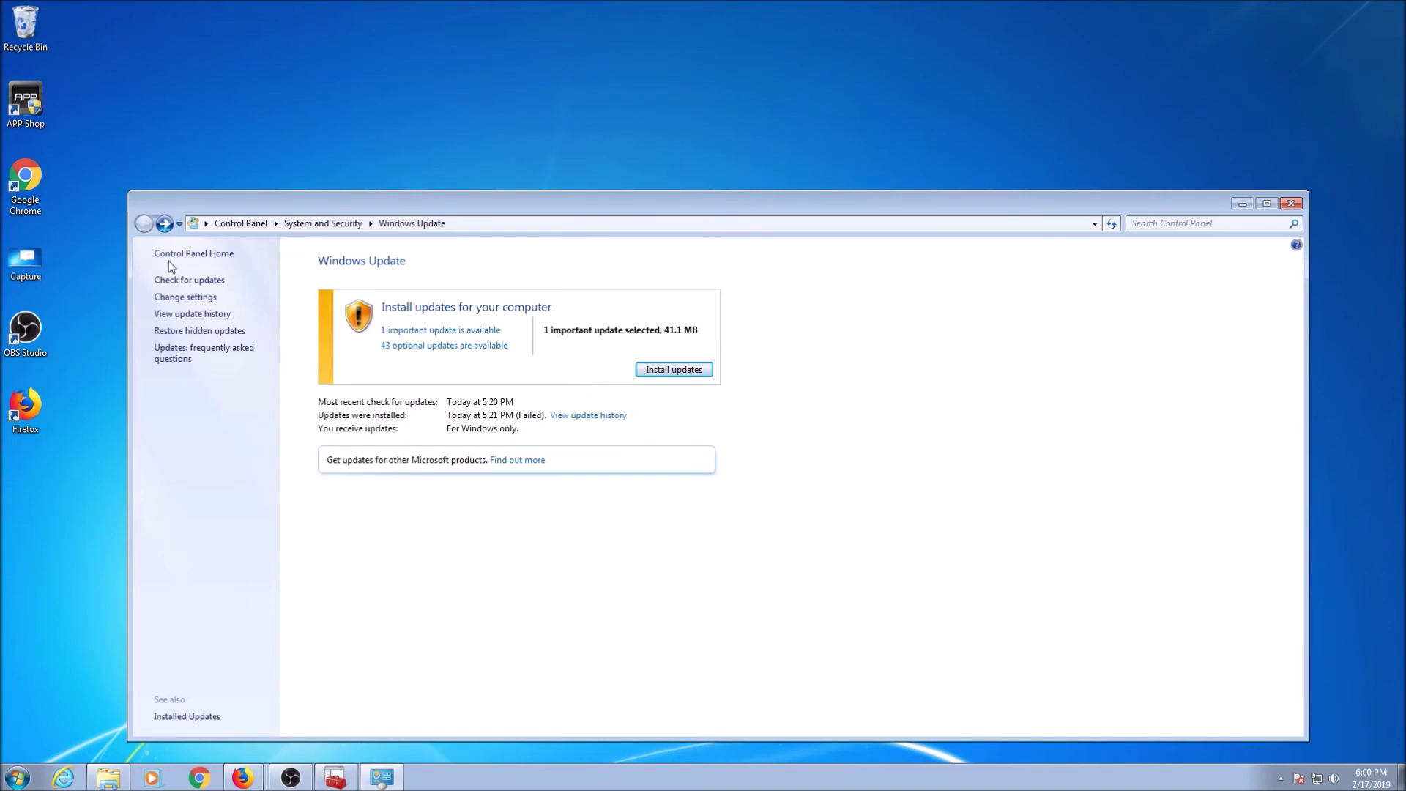
- Check for updates and start installing the selected important ones, .NET Framework rollup KB4487078 and Windows Defender definition KB915597
{"action": "left_click", "coordinate": [189, 284]}
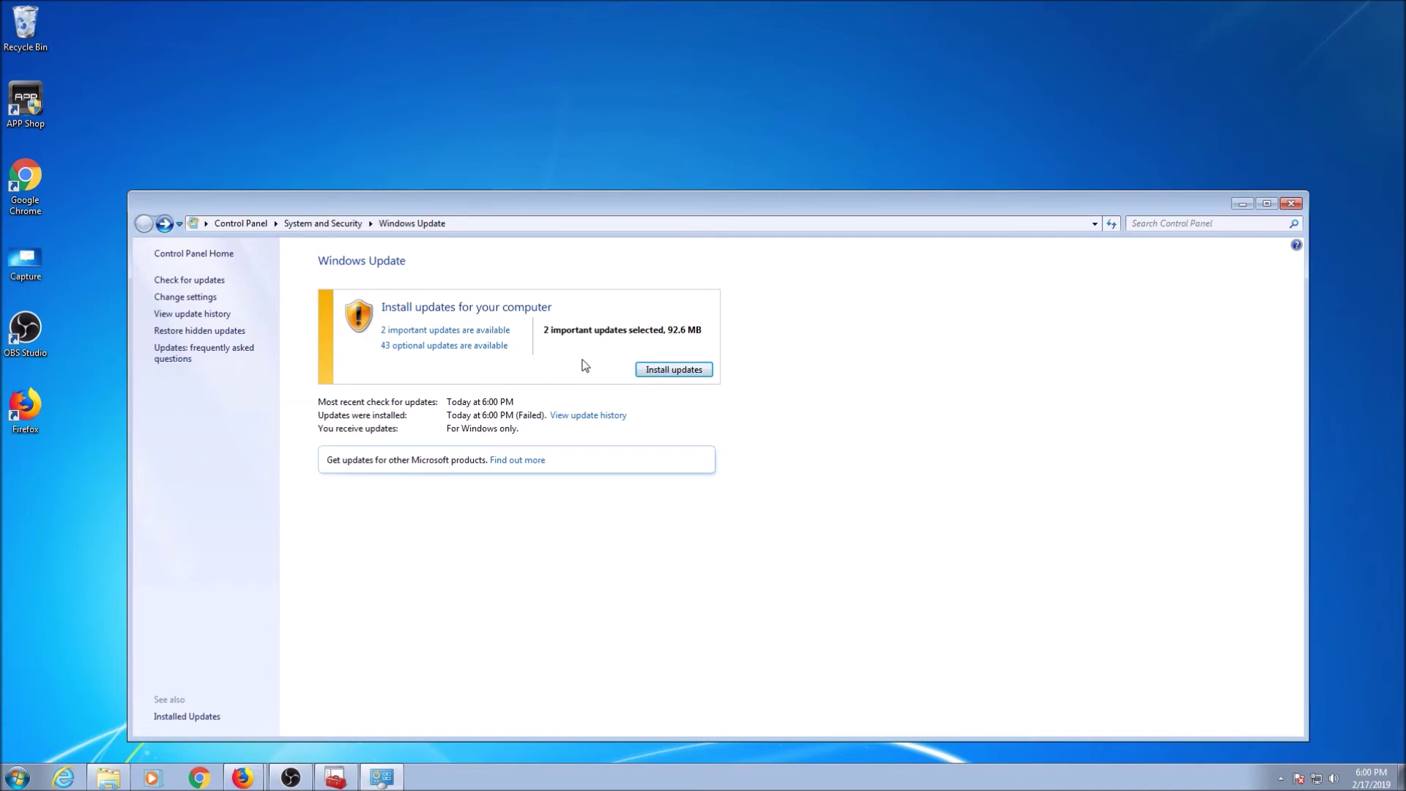
{"action": "left_click", "coordinate": [476, 333]}
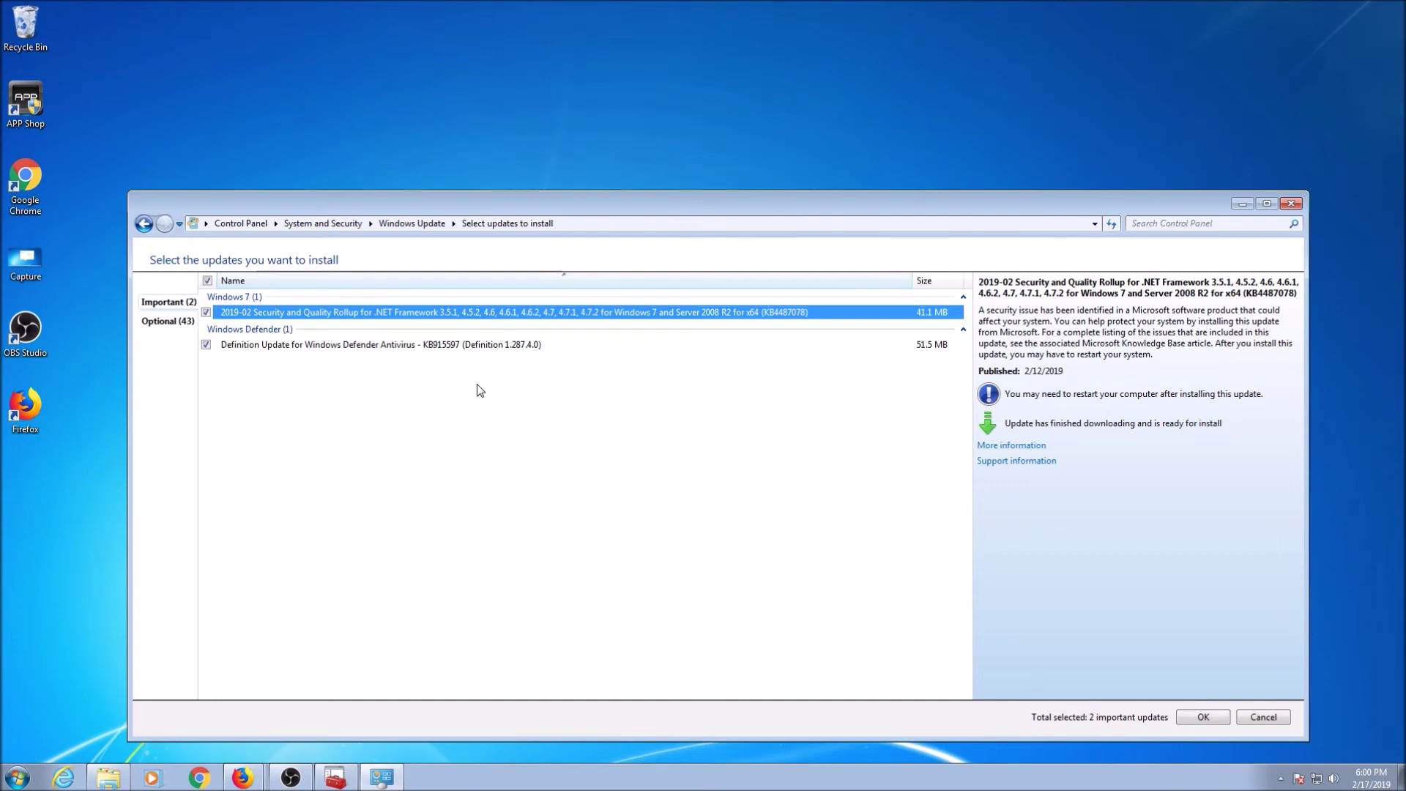
{"action": "left_click", "coordinate": [419, 347]}
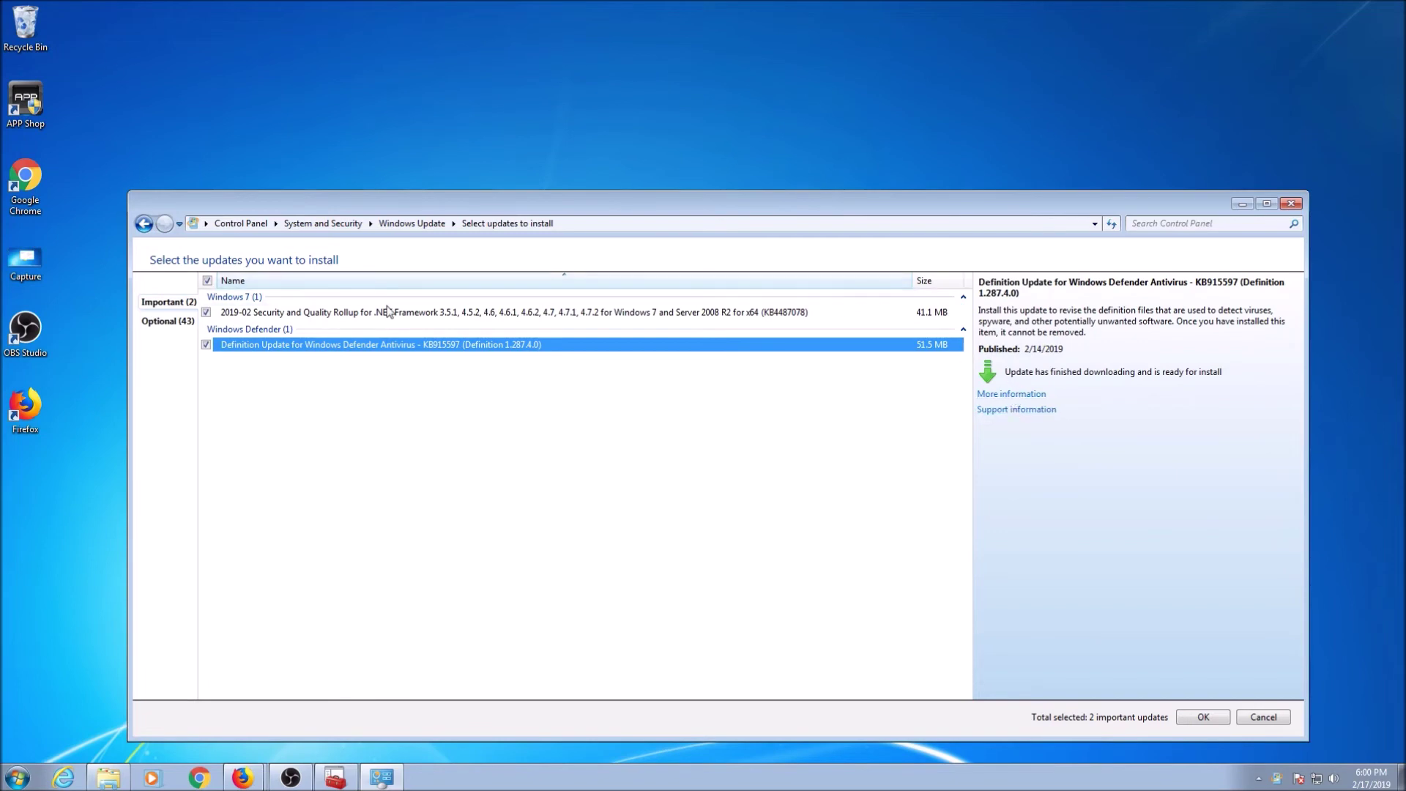
{"action": "left_click", "coordinate": [150, 228]}
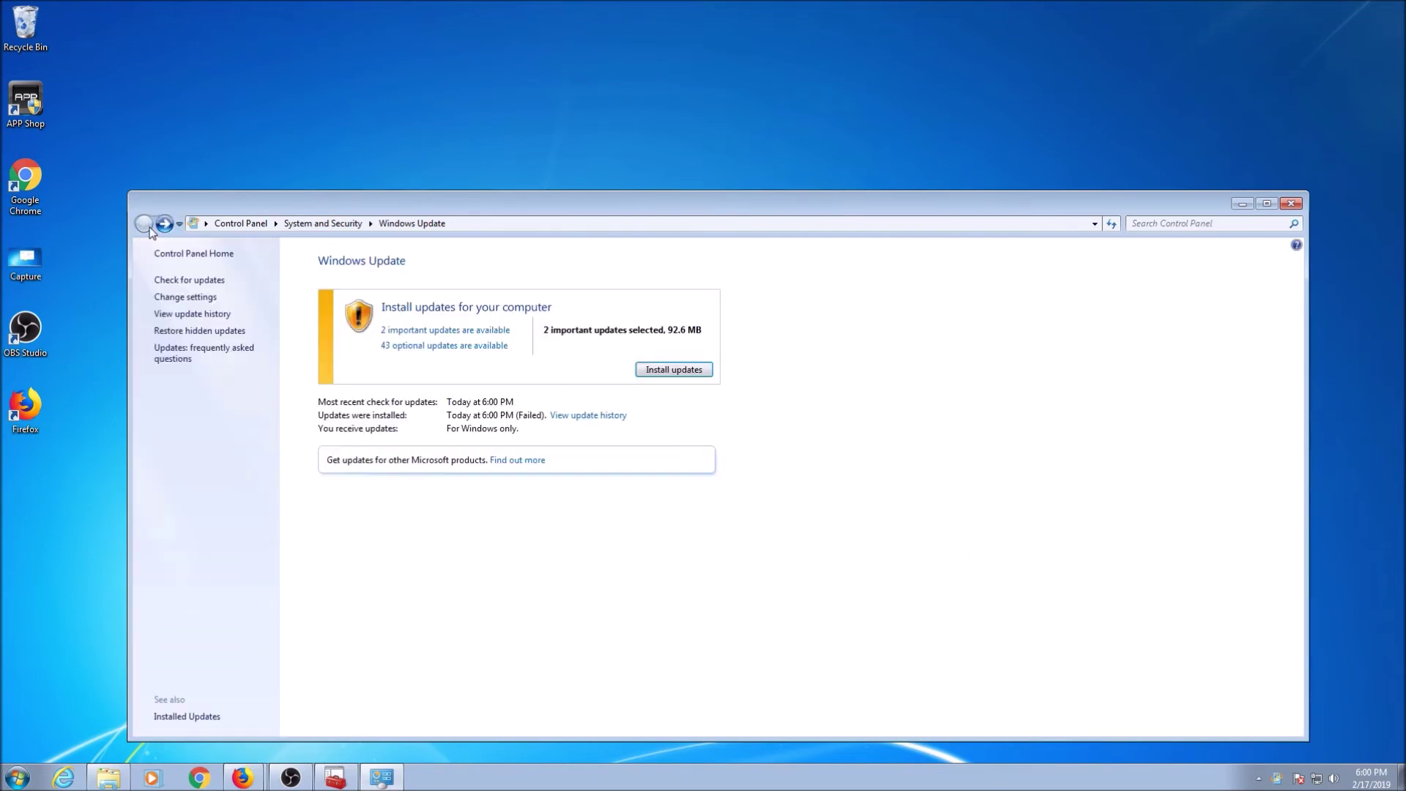
{"action": "left_click", "coordinate": [688, 370]}
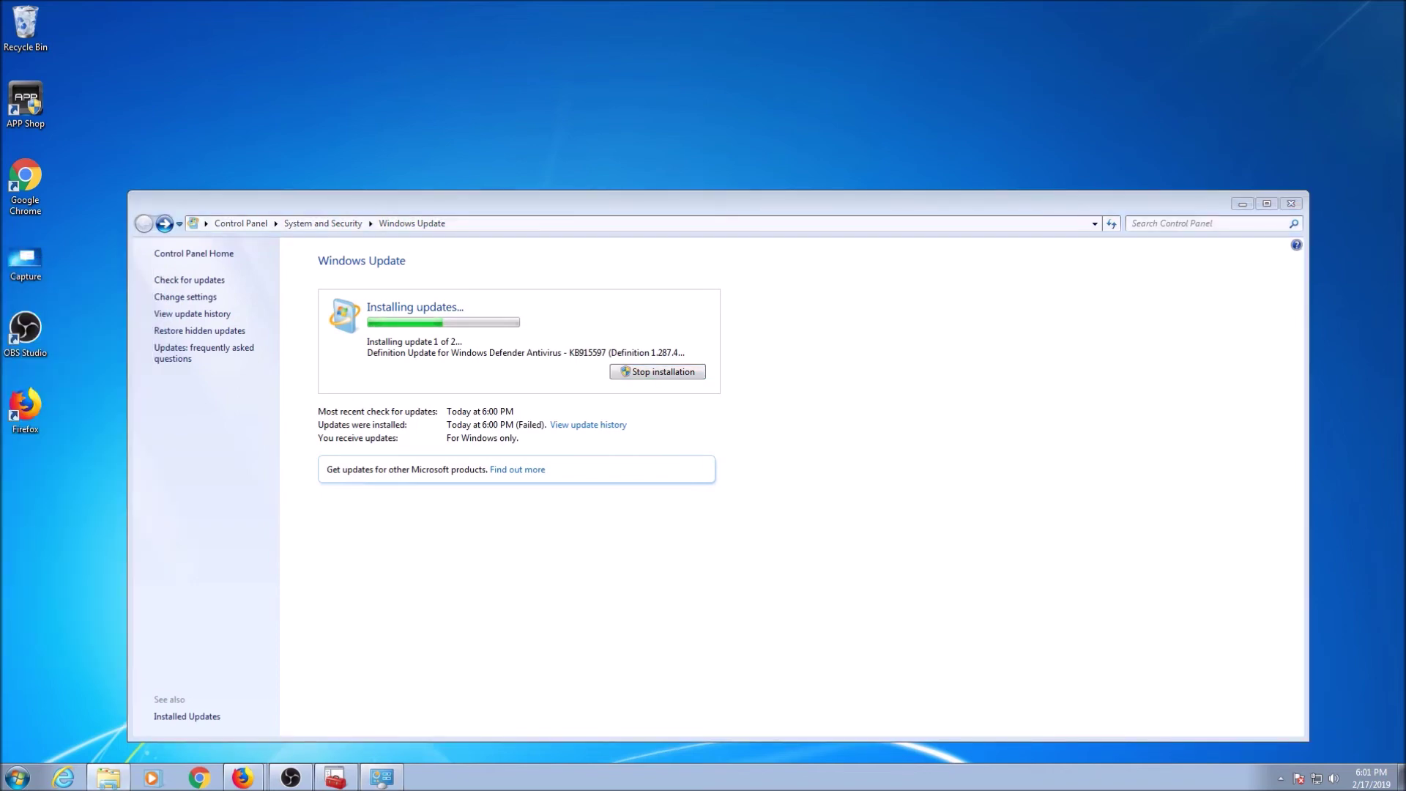
- Move the Windows 7 folder window from Drivers out of the way of the Windows Update window
{"action": "left_click_drag", "start_coordinate": [535, 332], "coordinate": [870, 245]}
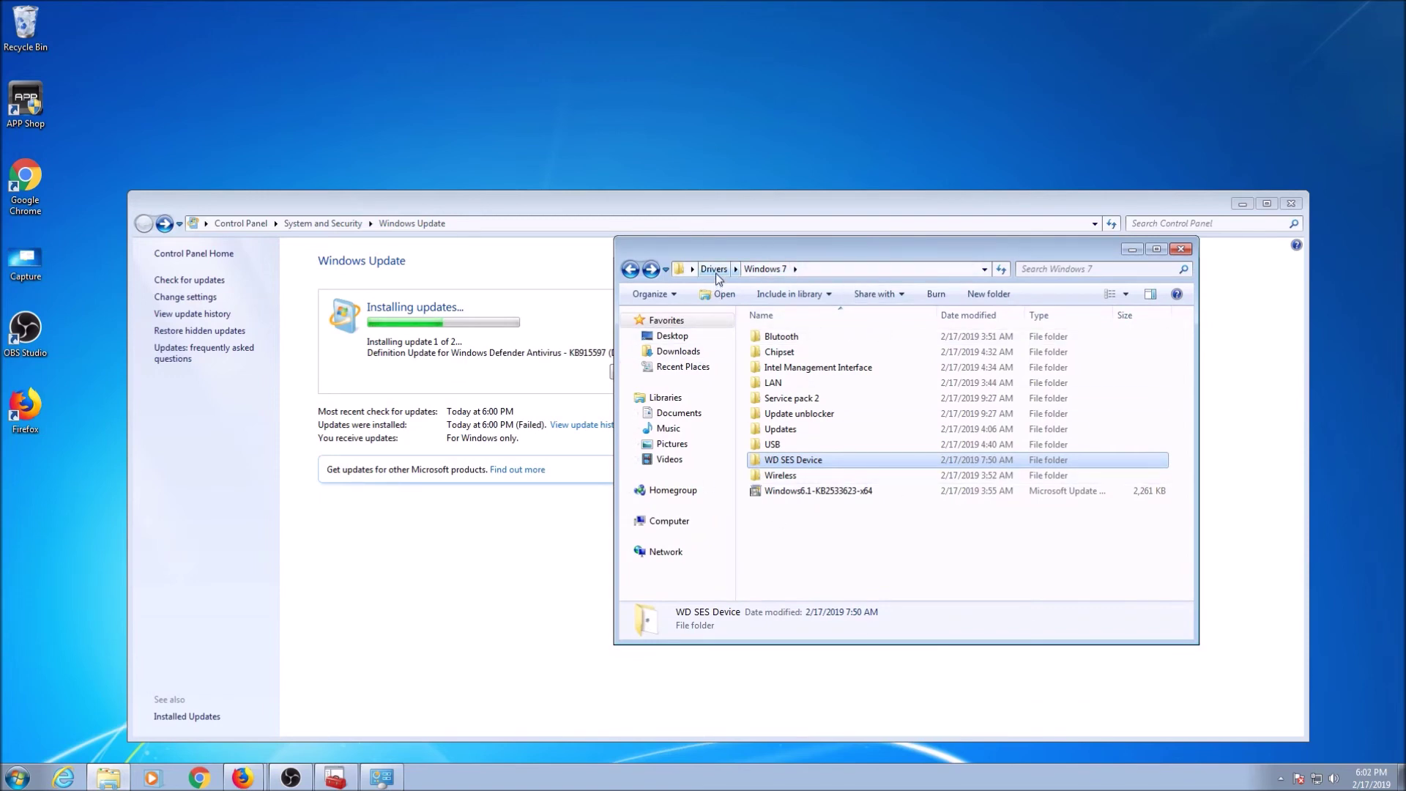
{"action": "left_click", "coordinate": [820, 543]}
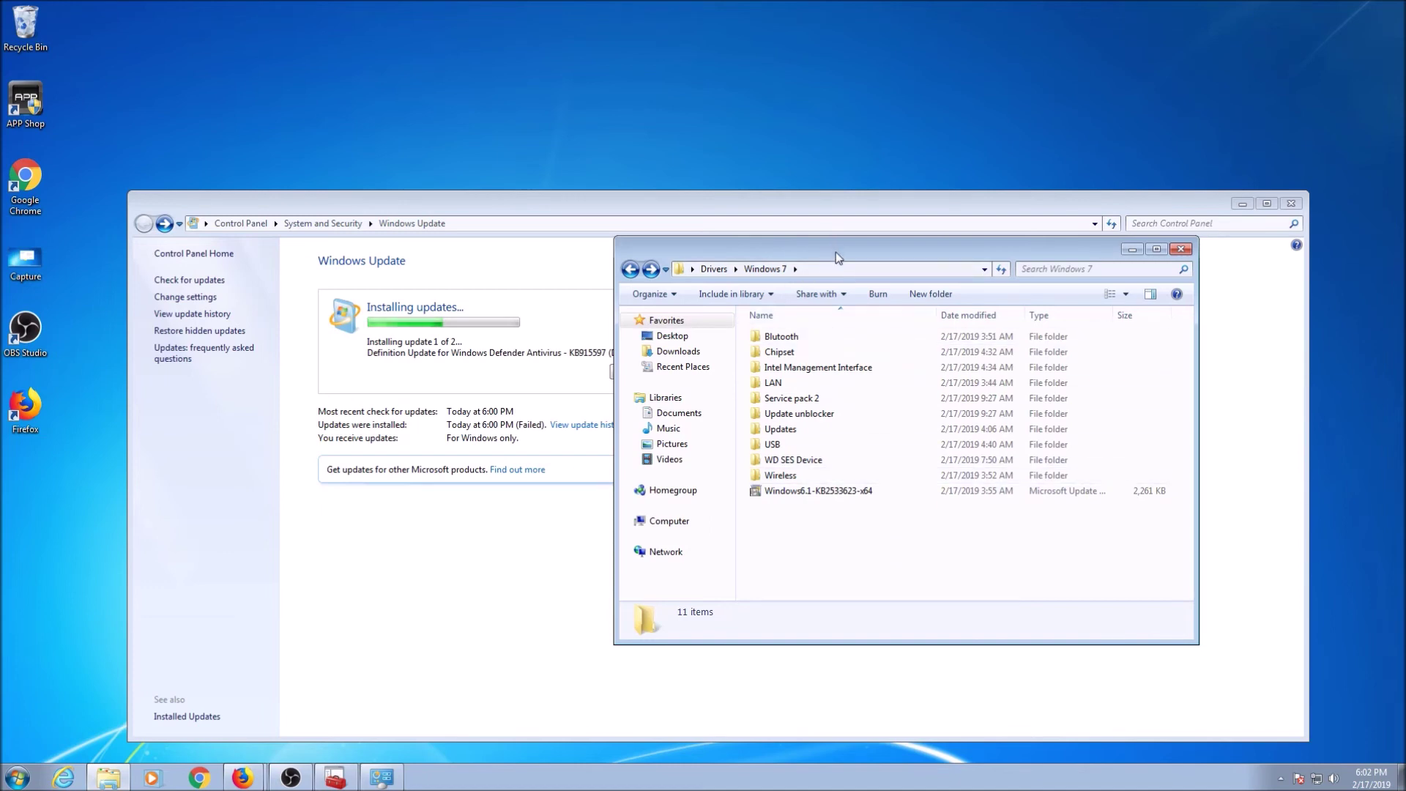
{"action": "left_click_drag", "start_coordinate": [837, 252], "coordinate": [232, 231]}
{"action": "key", "text": "super+Down"}
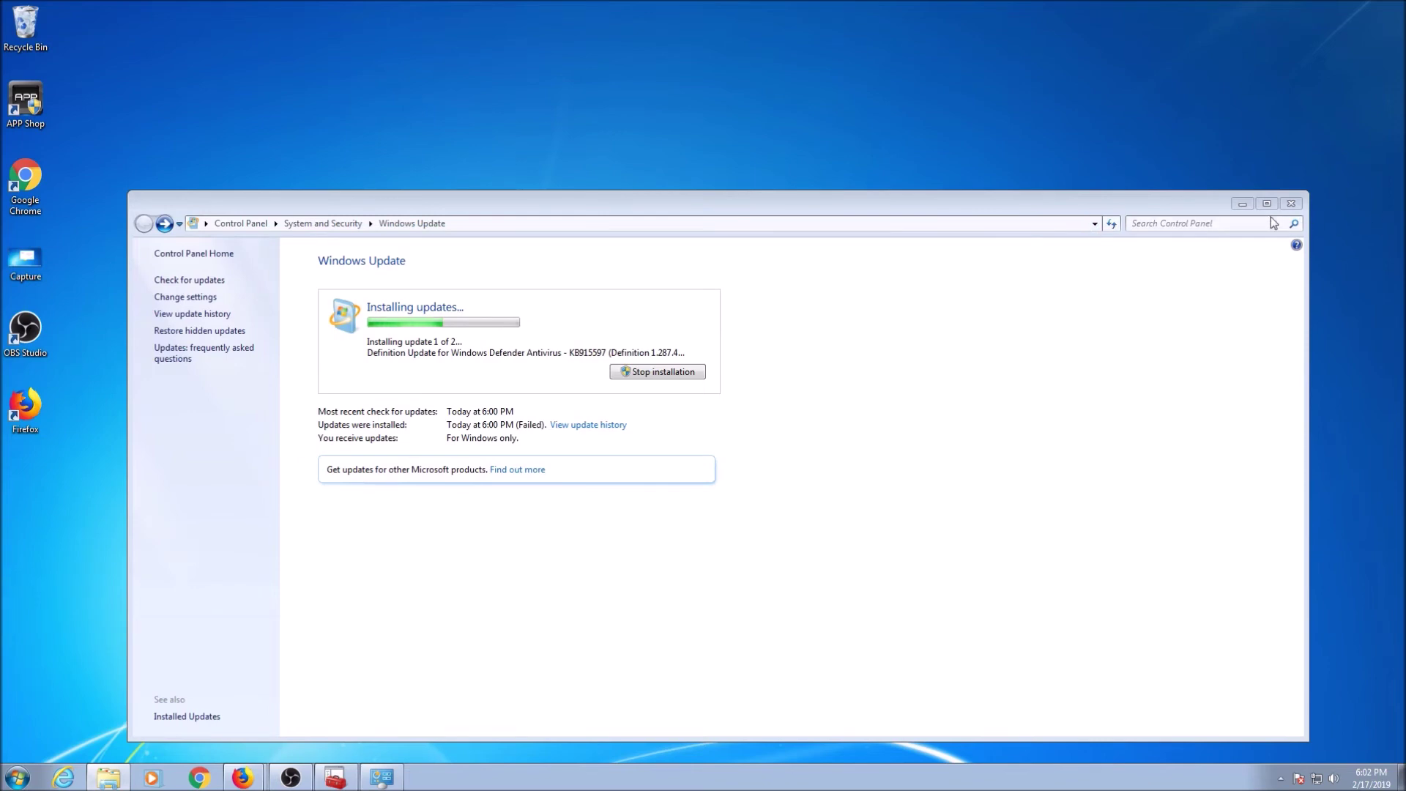
- Clear the open windows off the desktop and create a new desktop folder named "Windows 7 drivers"
{"action": "left_click", "coordinate": [1013, 213]}
{"action": "key", "text": "super+d"}
{"action": "right_click", "coordinate": [524, 225]}
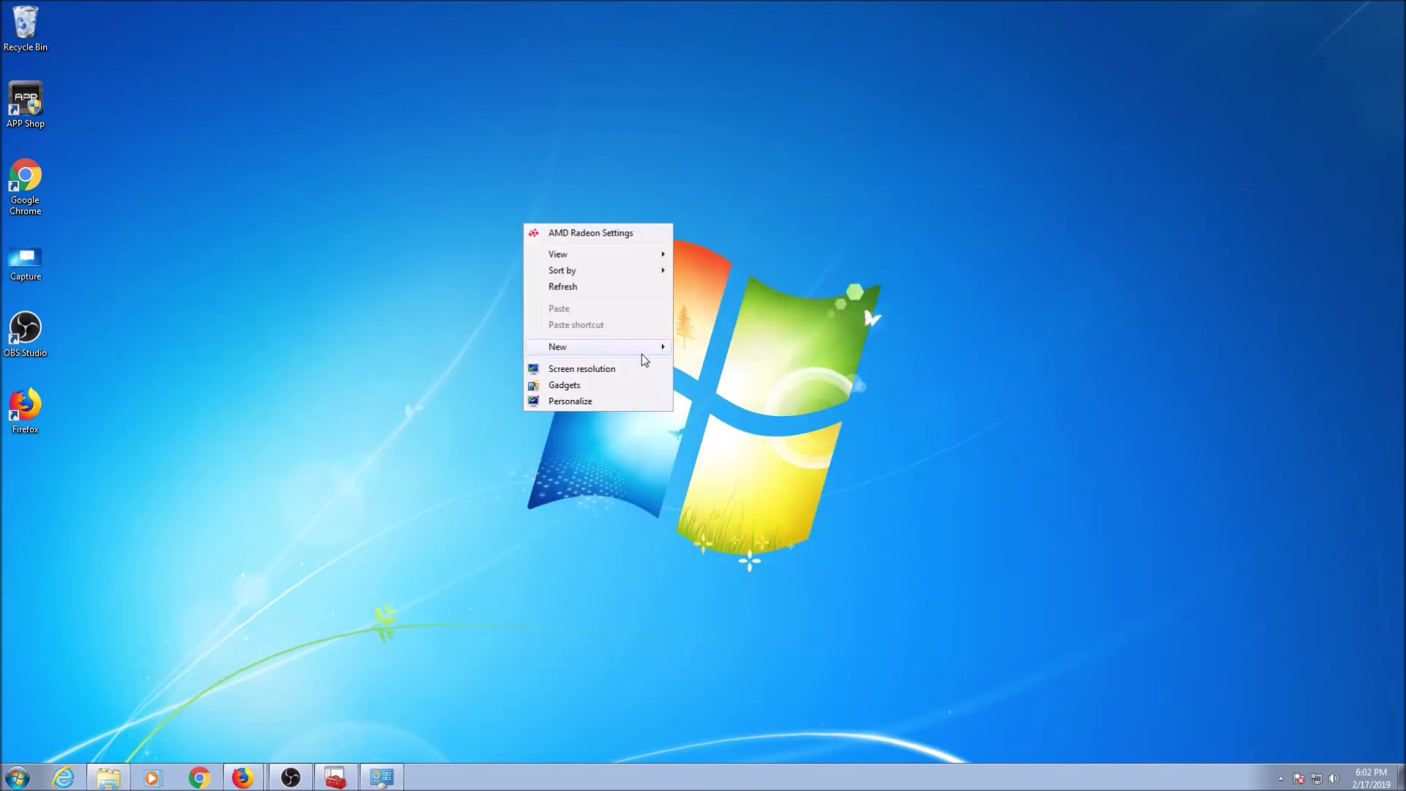
{"action": "mouse_move", "coordinate": [649, 355]}
{"action": "left_click", "coordinate": [758, 355]}
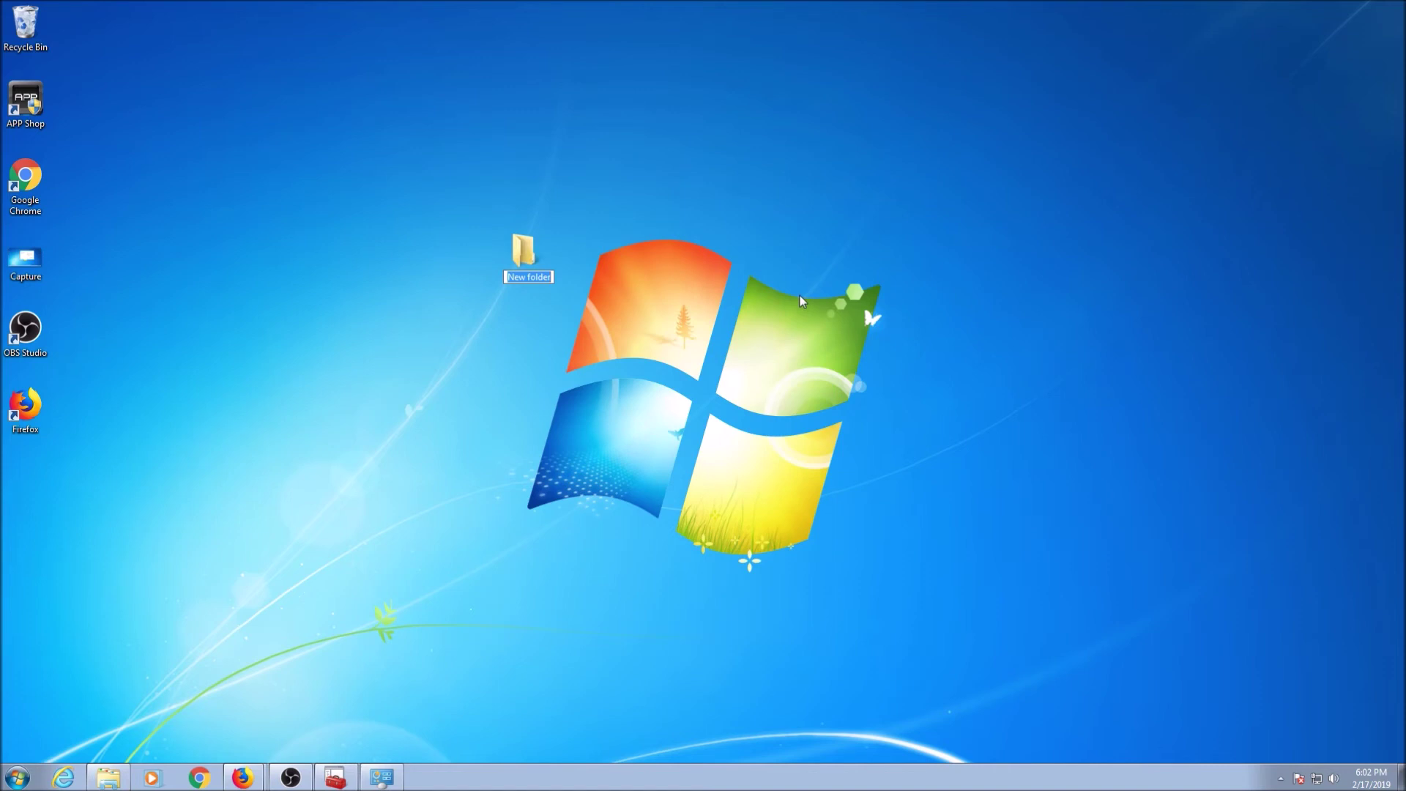
{"action": "type", "text": "Wind"}
{"action": "type", "text": "ws"}
{"action": "key", "text": "BackSpace"}
{"action": "key", "text": "BackSpace"}
{"action": "type", "text": "ows 7 drivers"}
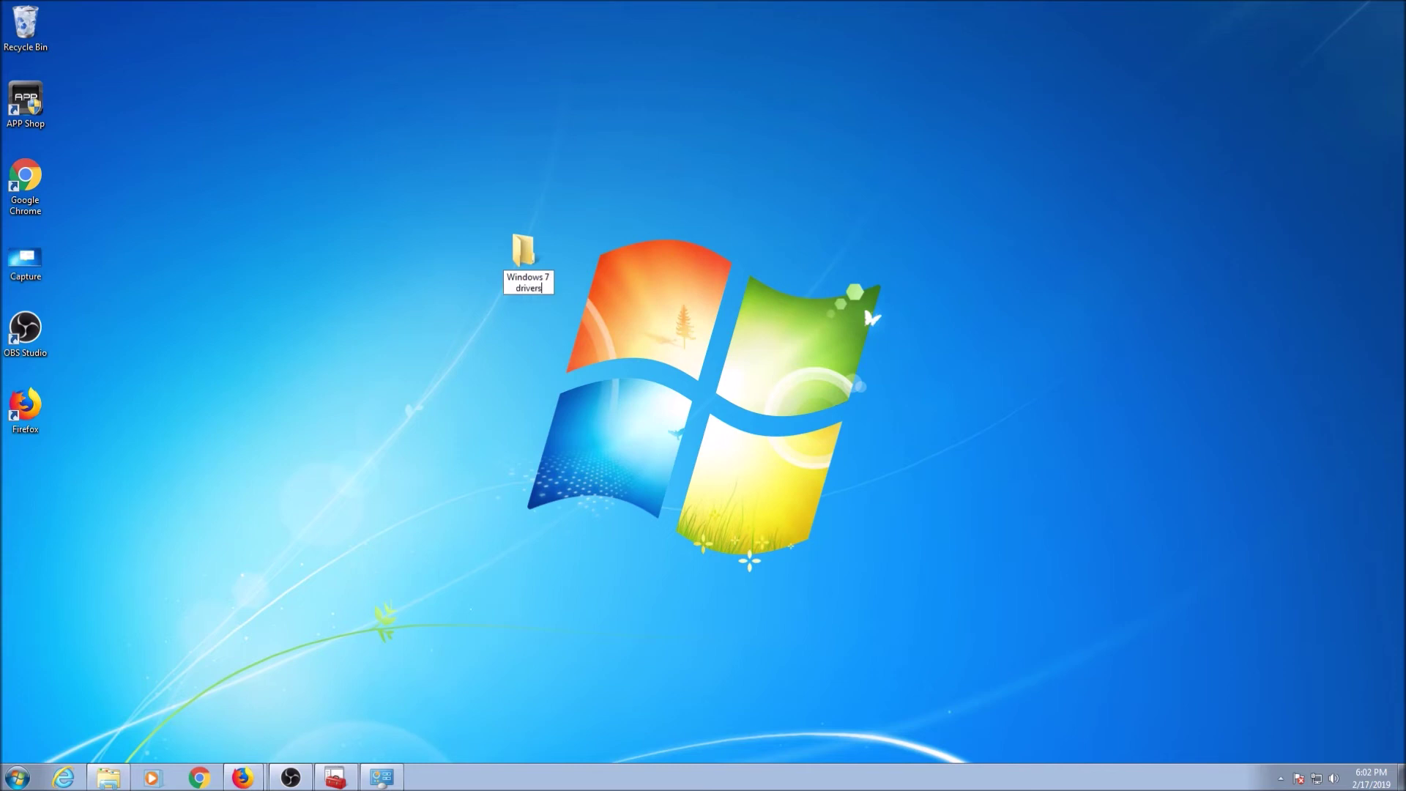
{"action": "key", "text": "Return"}
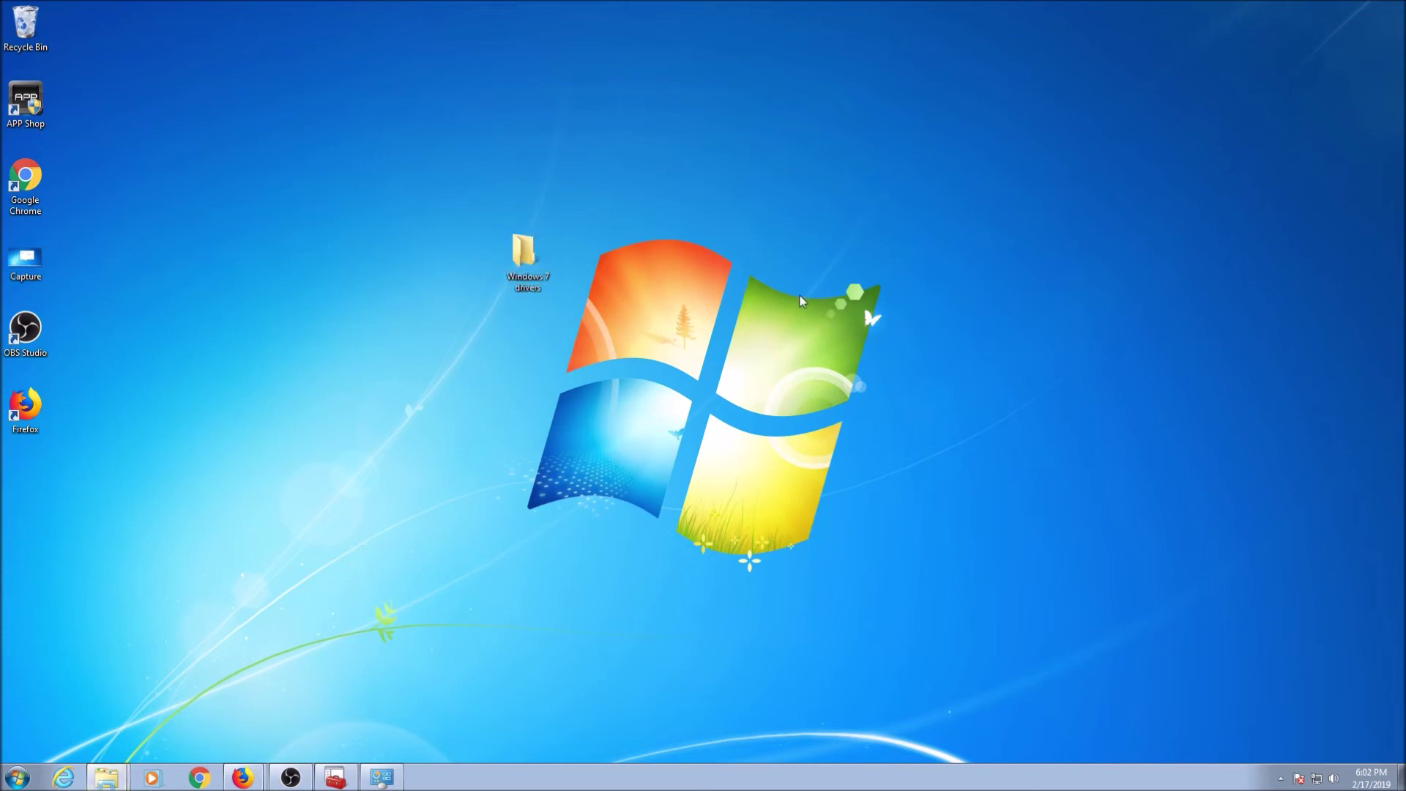
- Open the "Windows 7 drivers" folder and paste the Blutooth, Chipset and Intel Management Interface driver folders into it
{"action": "double_click", "coordinate": [523, 252]}
{"action": "left_click_drag", "start_coordinate": [22, 243], "coordinate": [843, 117]}
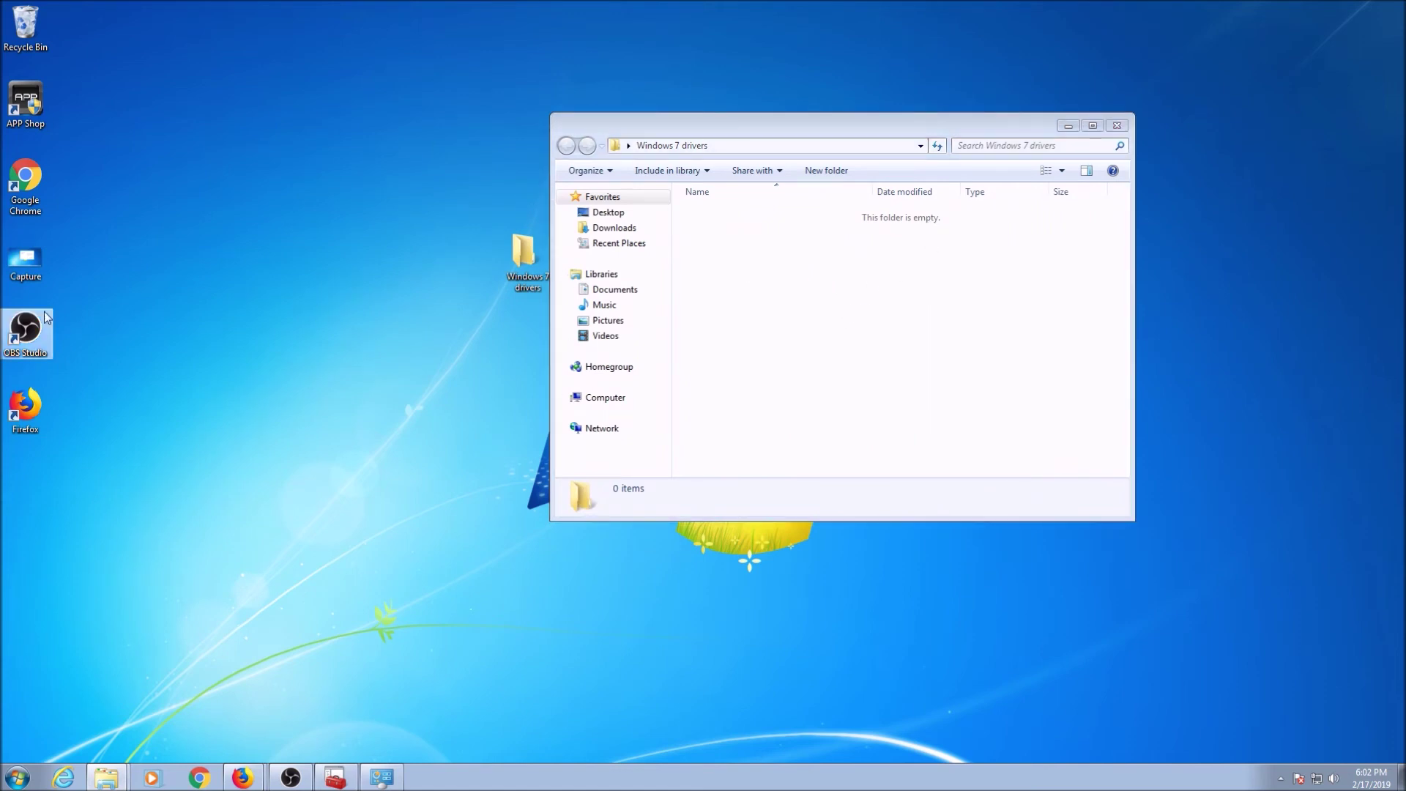
{"action": "left_click", "coordinate": [791, 317]}
{"action": "key", "text": "ctrl+v"}
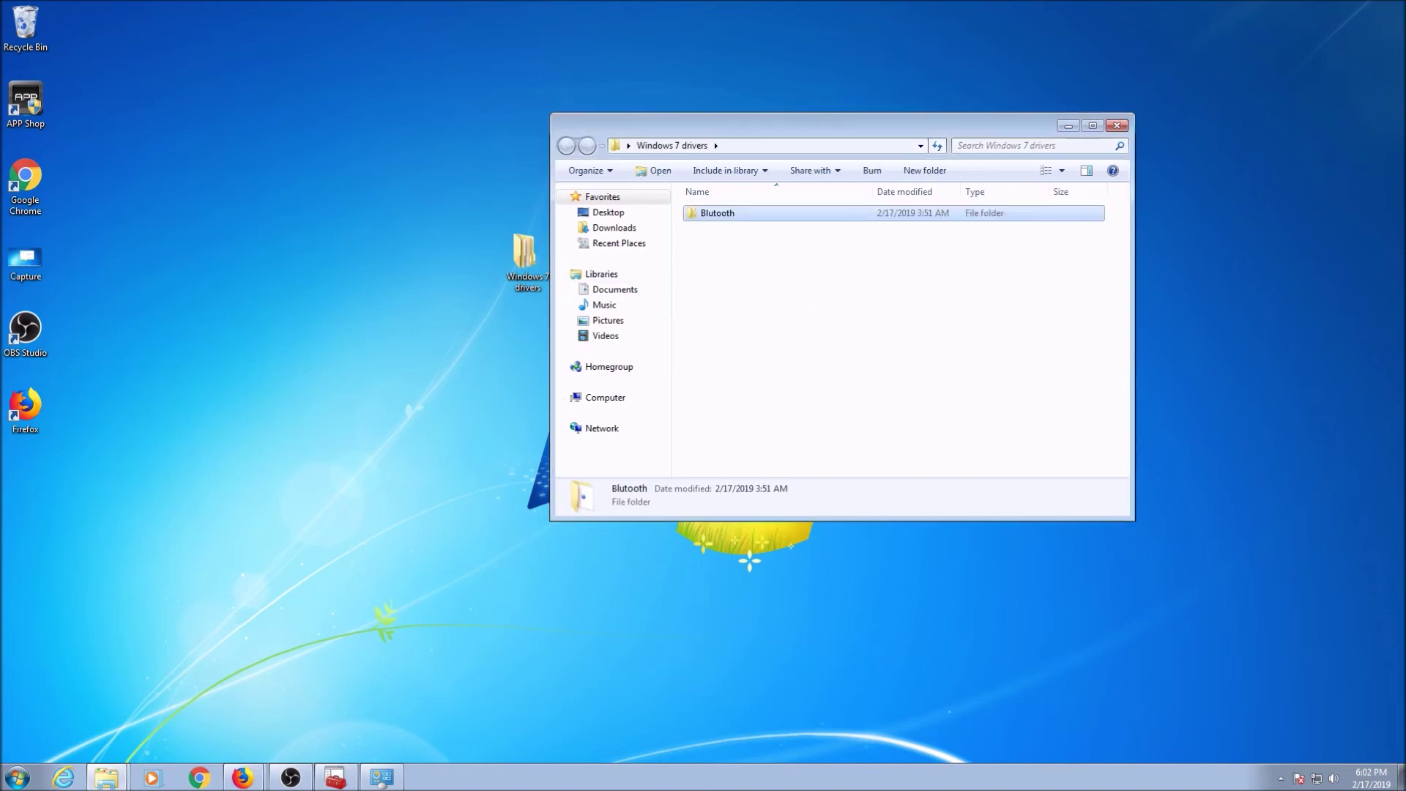
{"action": "left_click", "coordinate": [722, 296]}
{"action": "key", "text": "ctrl+v"}
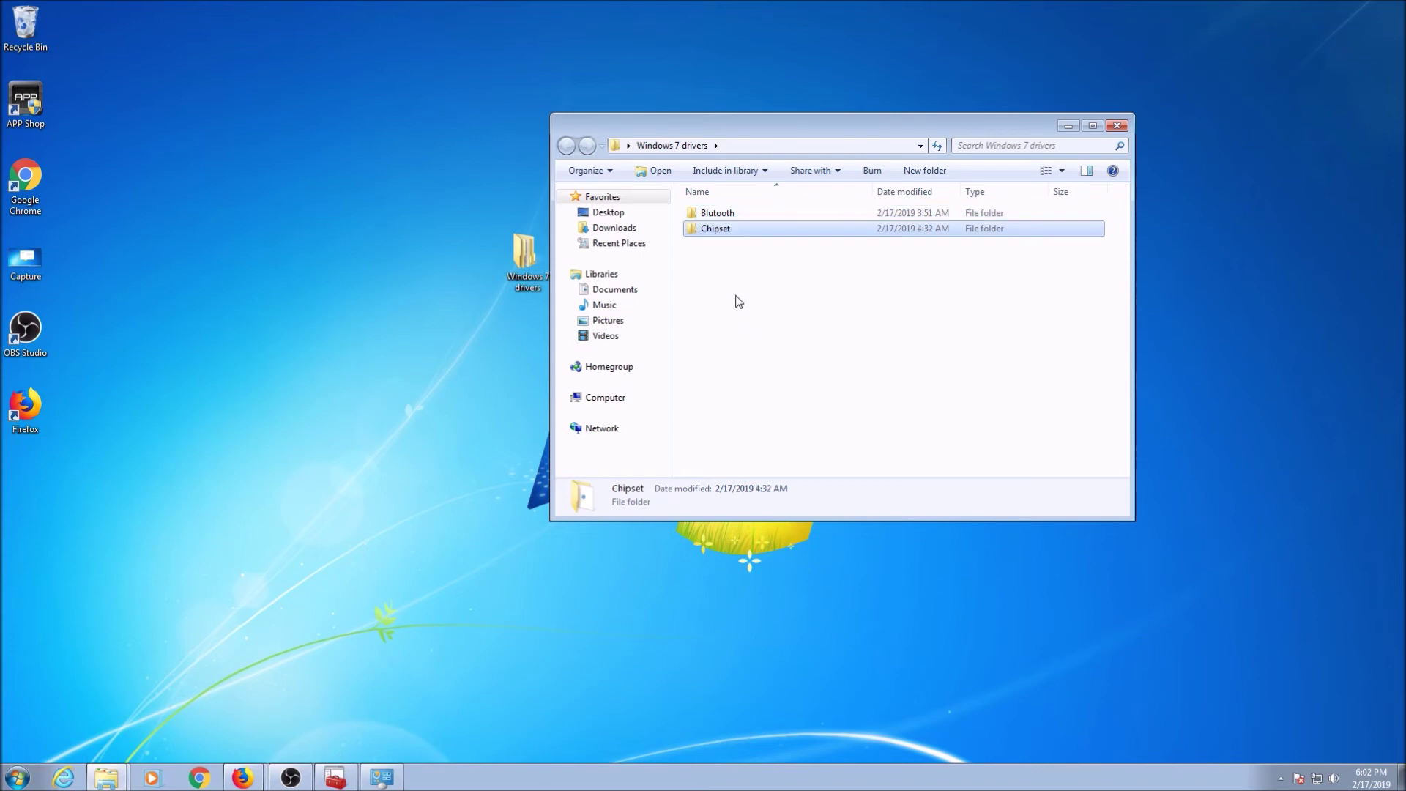
{"action": "key", "text": "ctrl+v"}
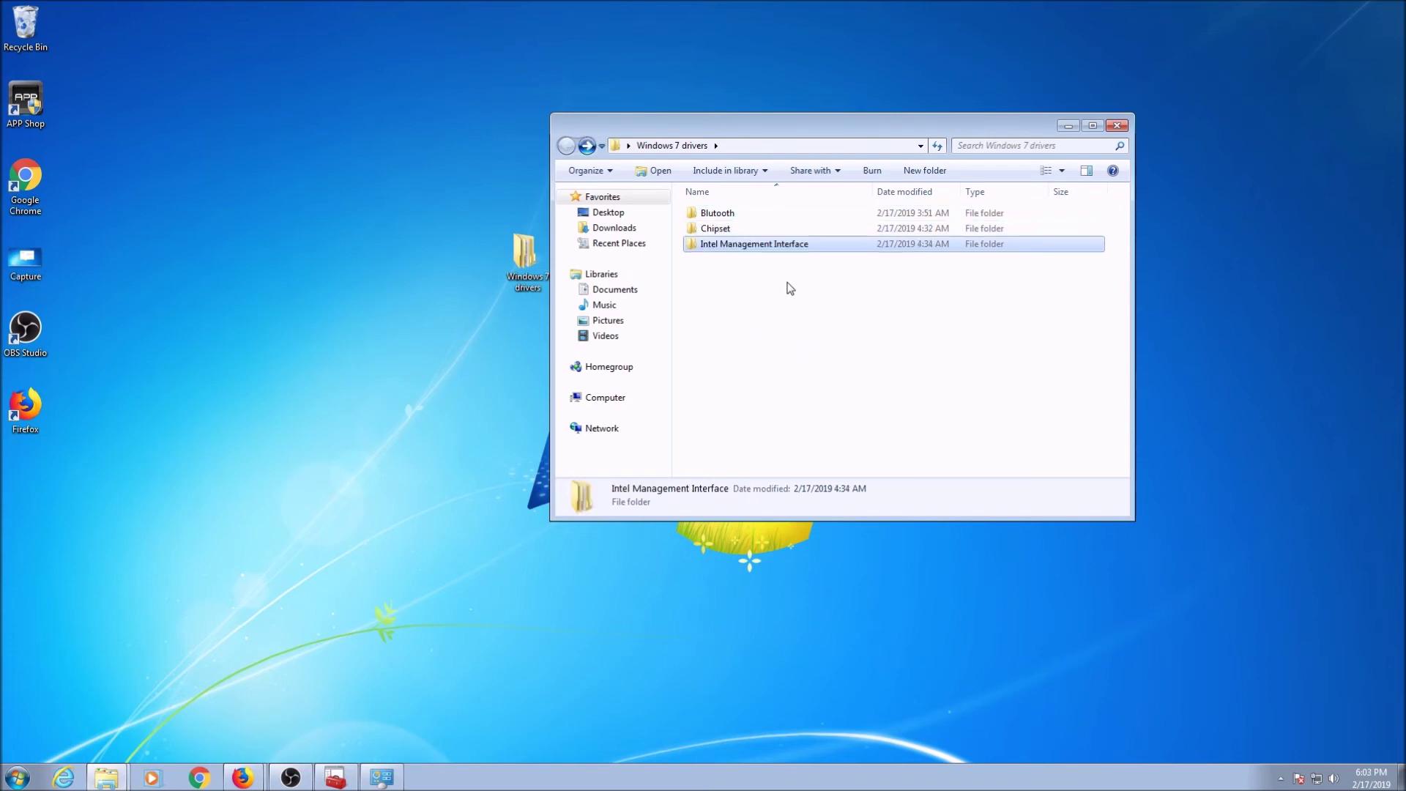
- Look through the Intel Management Interface folder down to SetupME in Consumer > ME_SW_MSI, and return to the Windows 7 drivers folder
{"action": "double_click", "coordinate": [749, 246]}
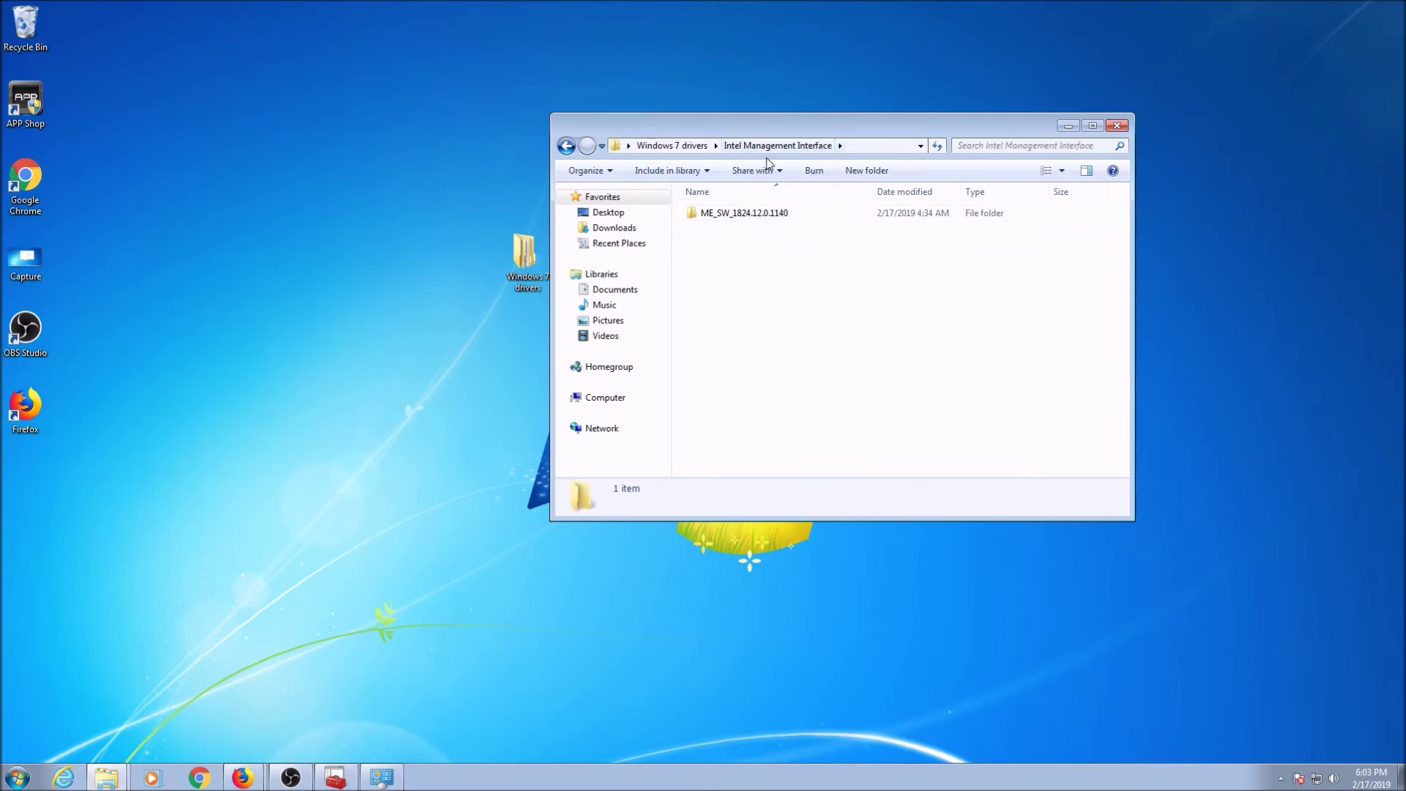
{"action": "double_click", "coordinate": [731, 219]}
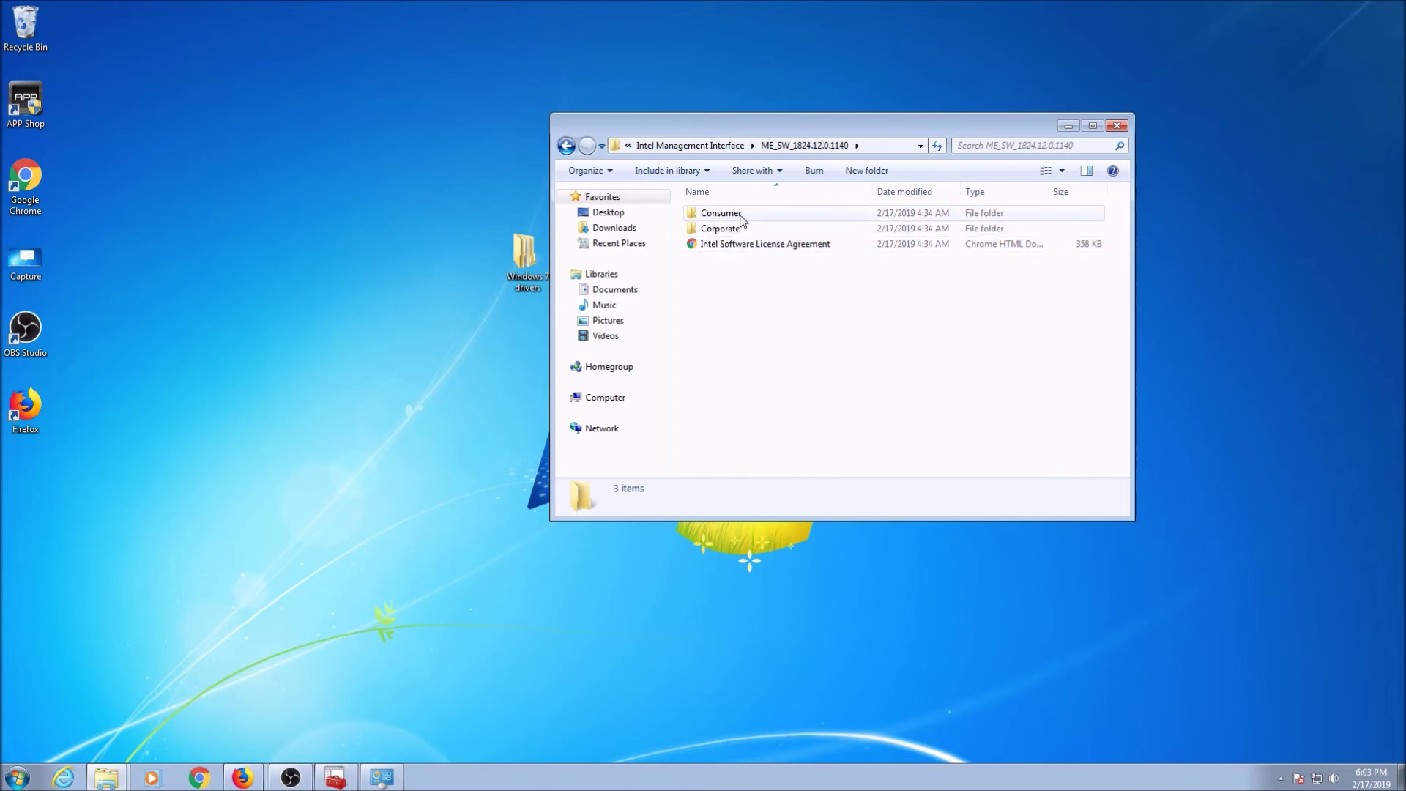
{"action": "double_click", "coordinate": [742, 219]}
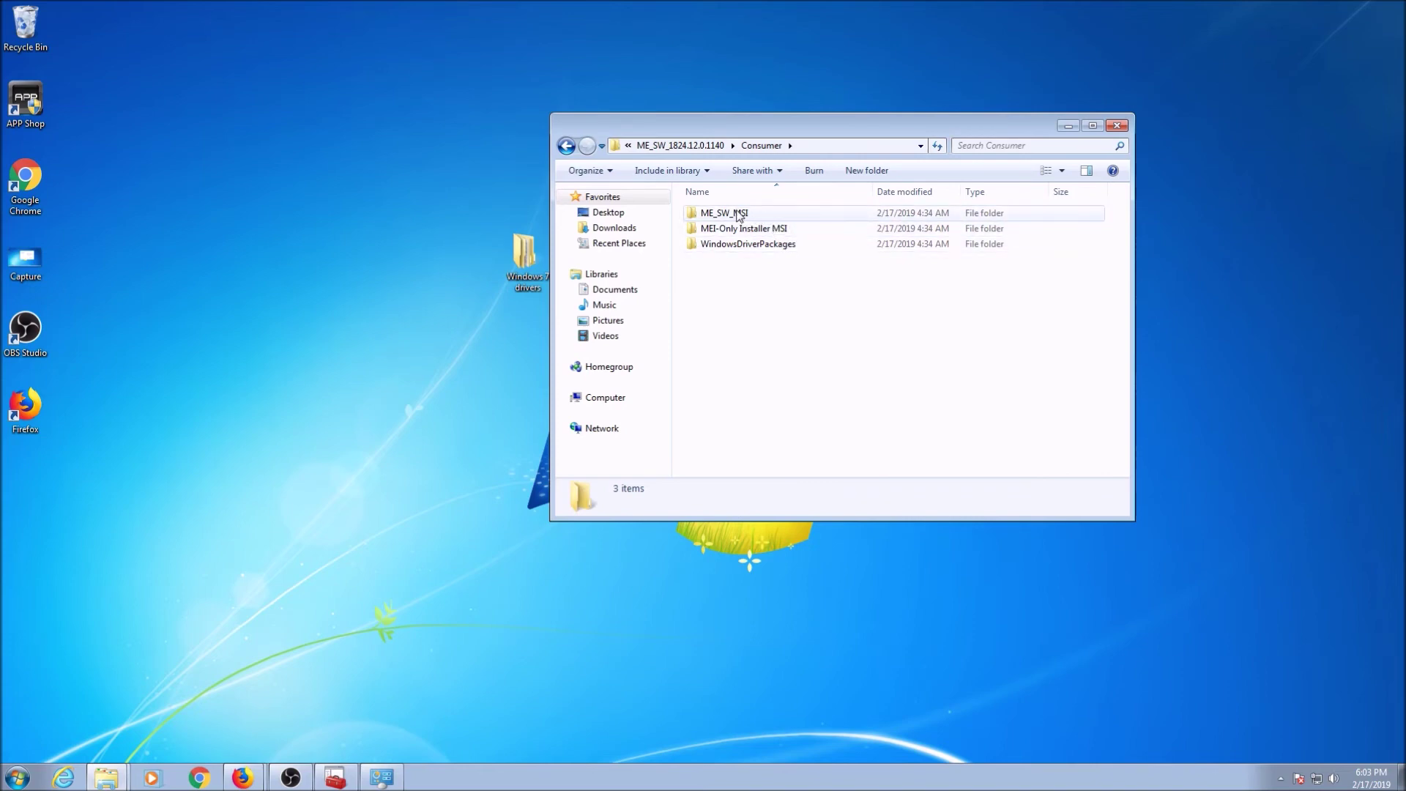
{"action": "double_click", "coordinate": [803, 214]}
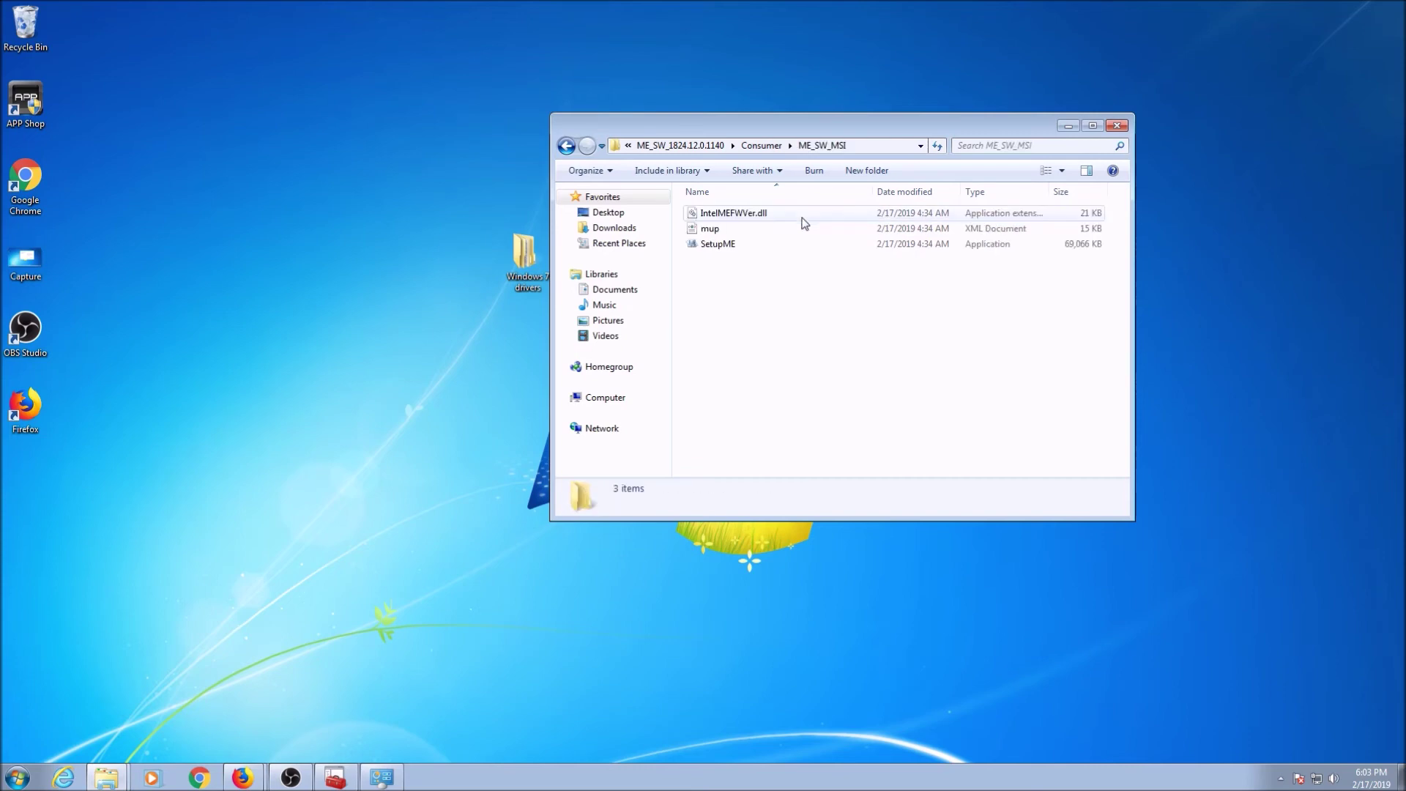
{"action": "left_click", "coordinate": [716, 247]}
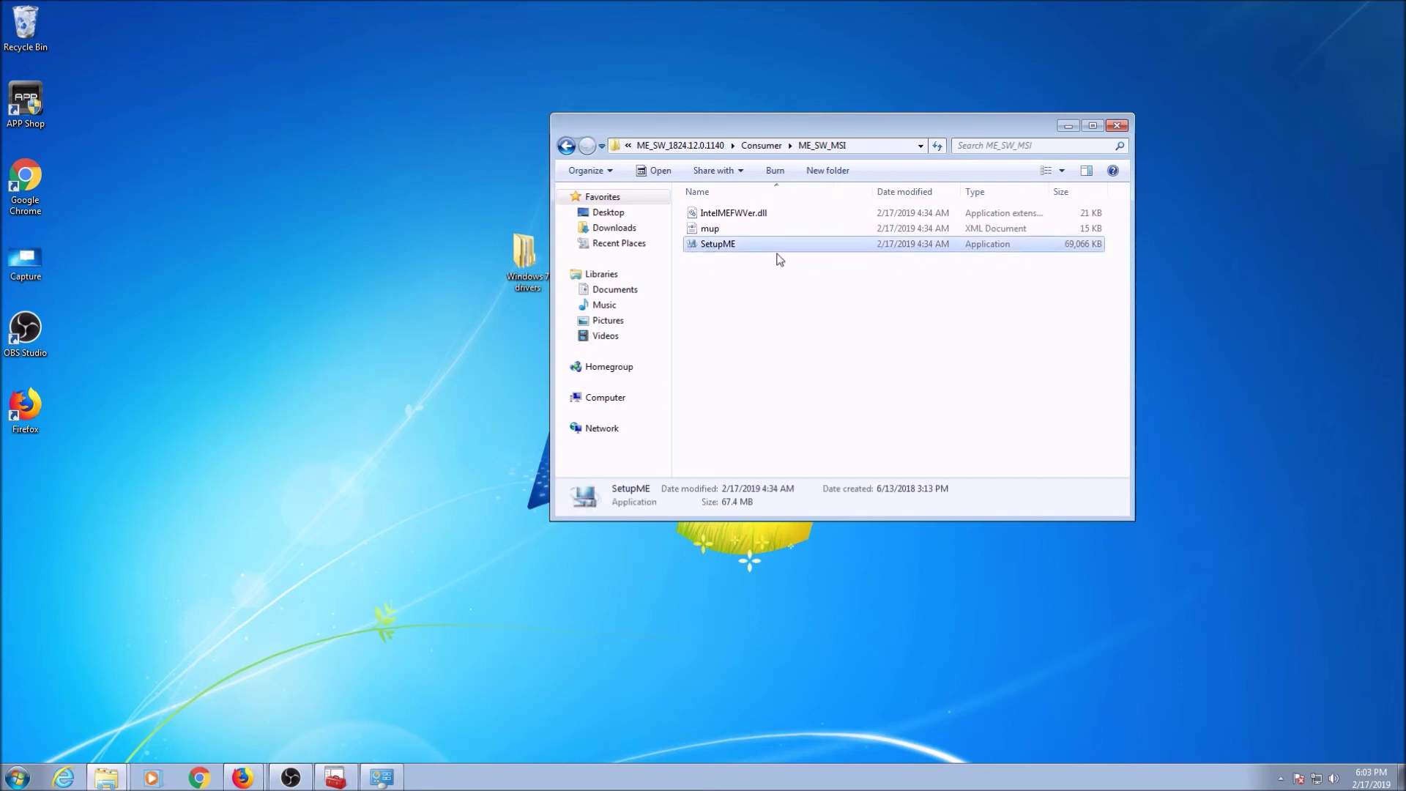
{"action": "left_click", "coordinate": [566, 146]}
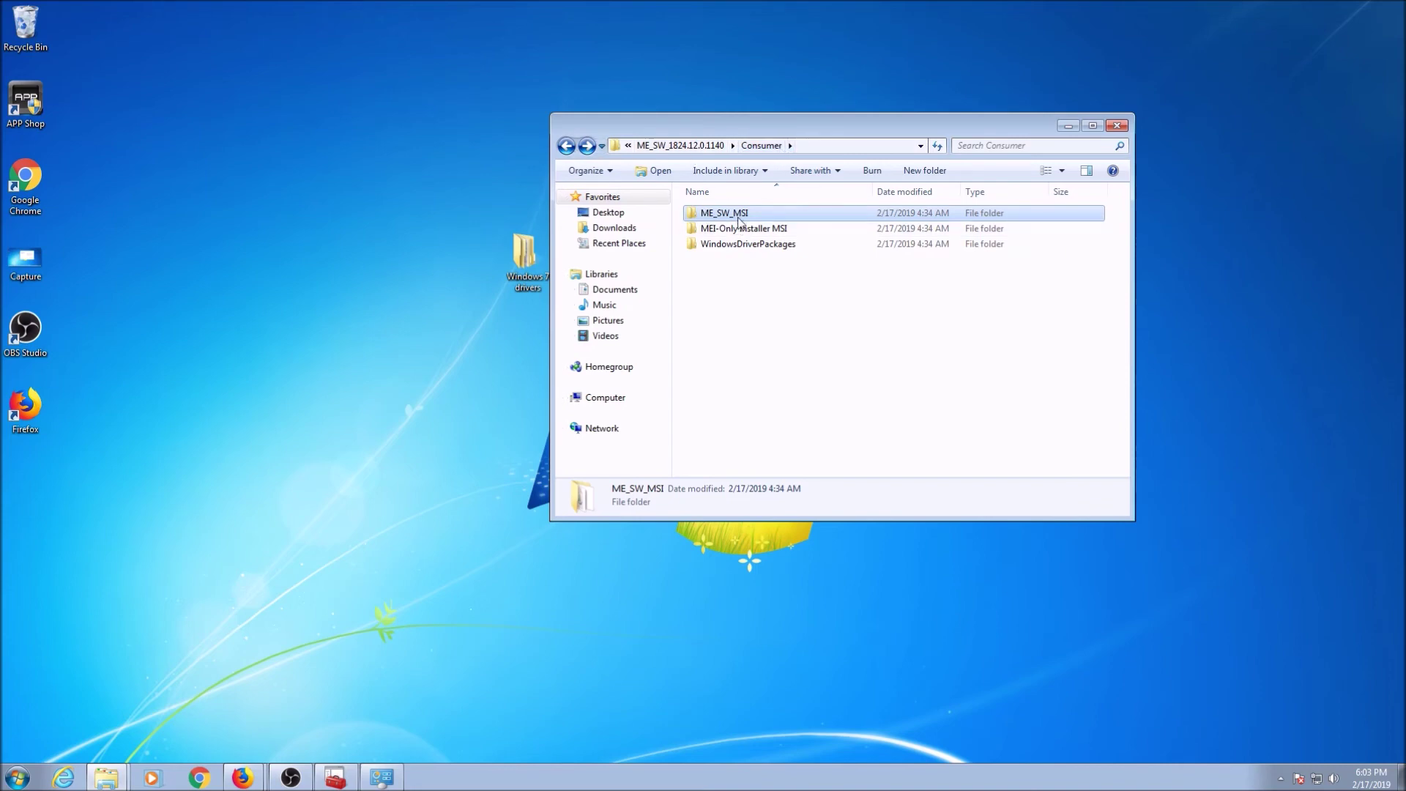
{"action": "left_click", "coordinate": [566, 146]}
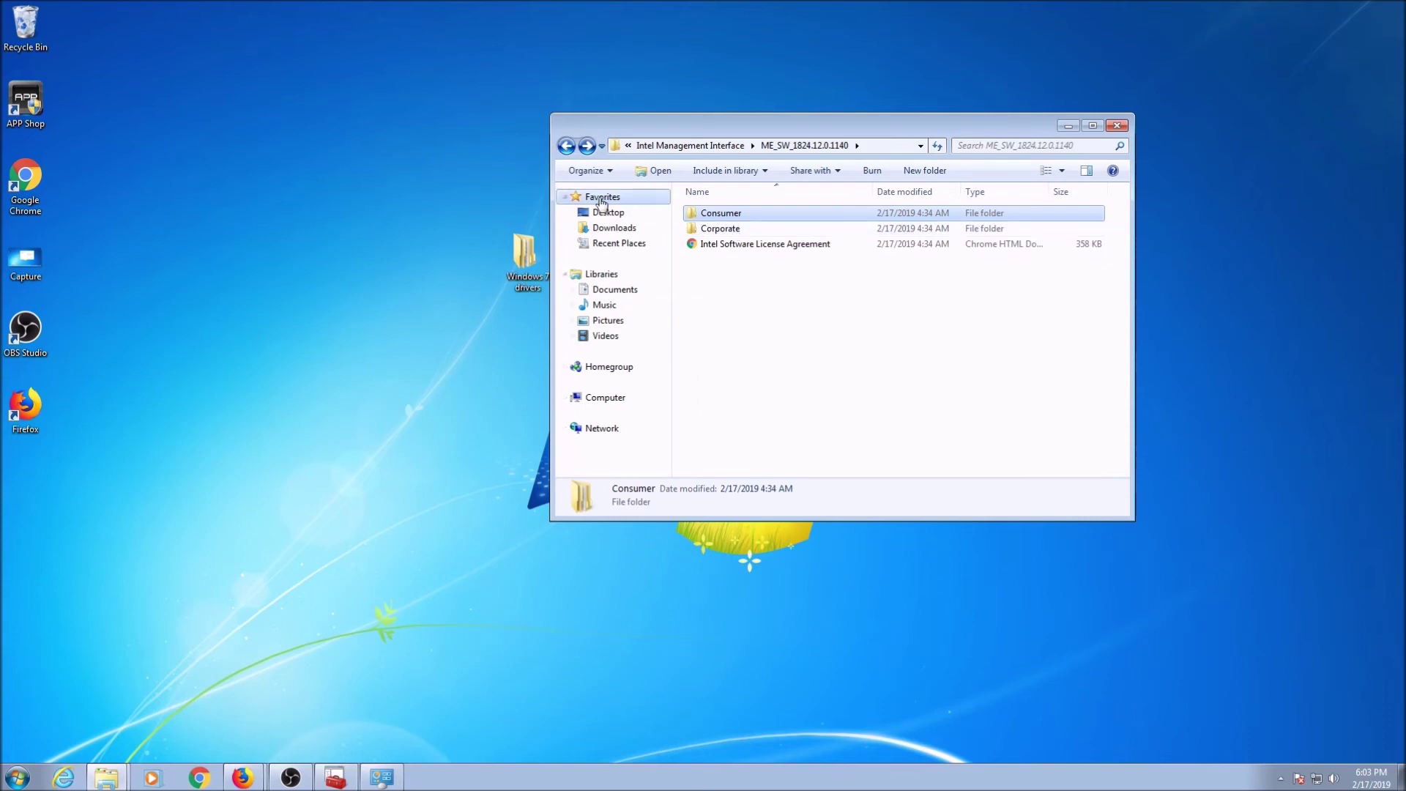
{"action": "left_click", "coordinate": [566, 146]}
{"action": "left_click", "coordinate": [566, 146]}
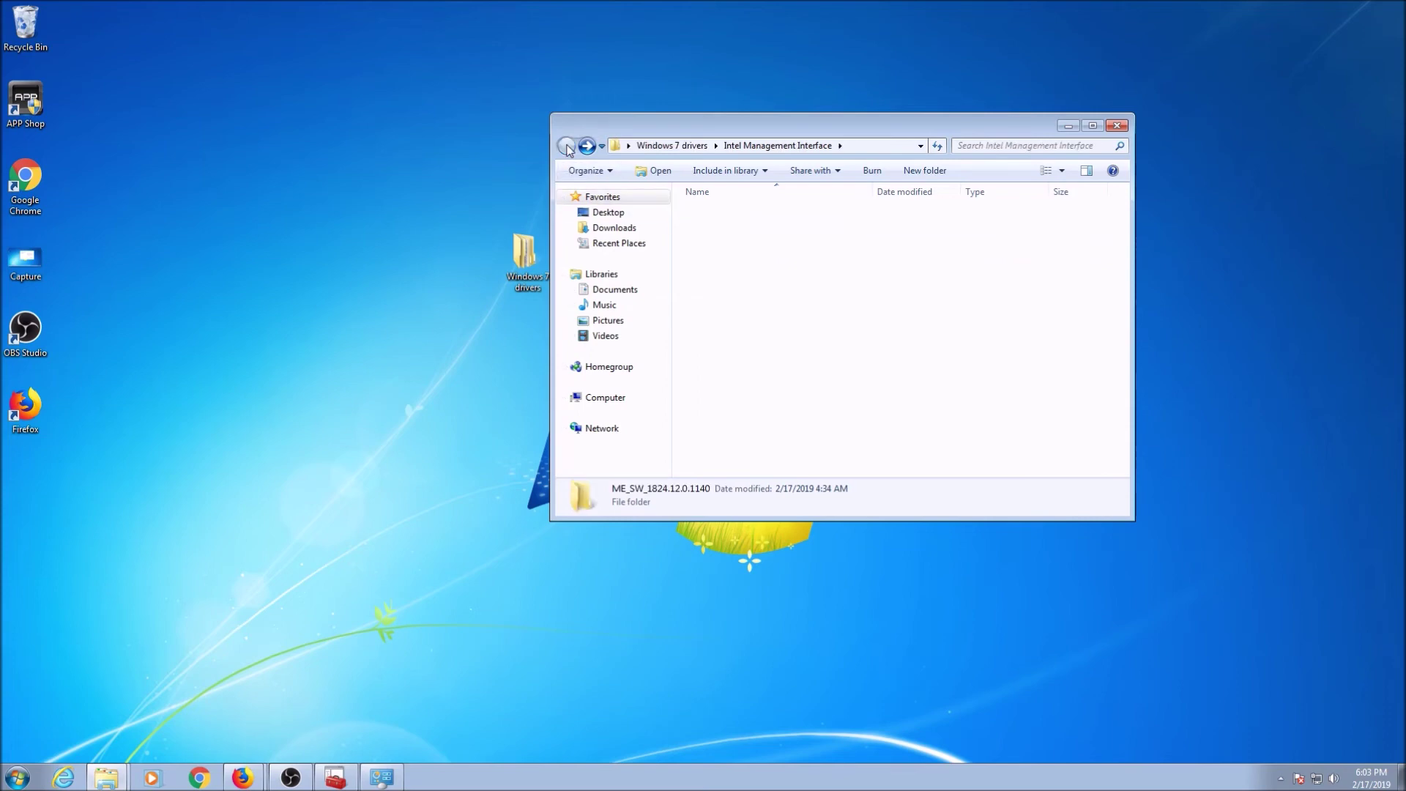
- Paste the LAN driver folder into the Windows 7 drivers folder and check the installer inside it
{"action": "left_click", "coordinate": [793, 292]}
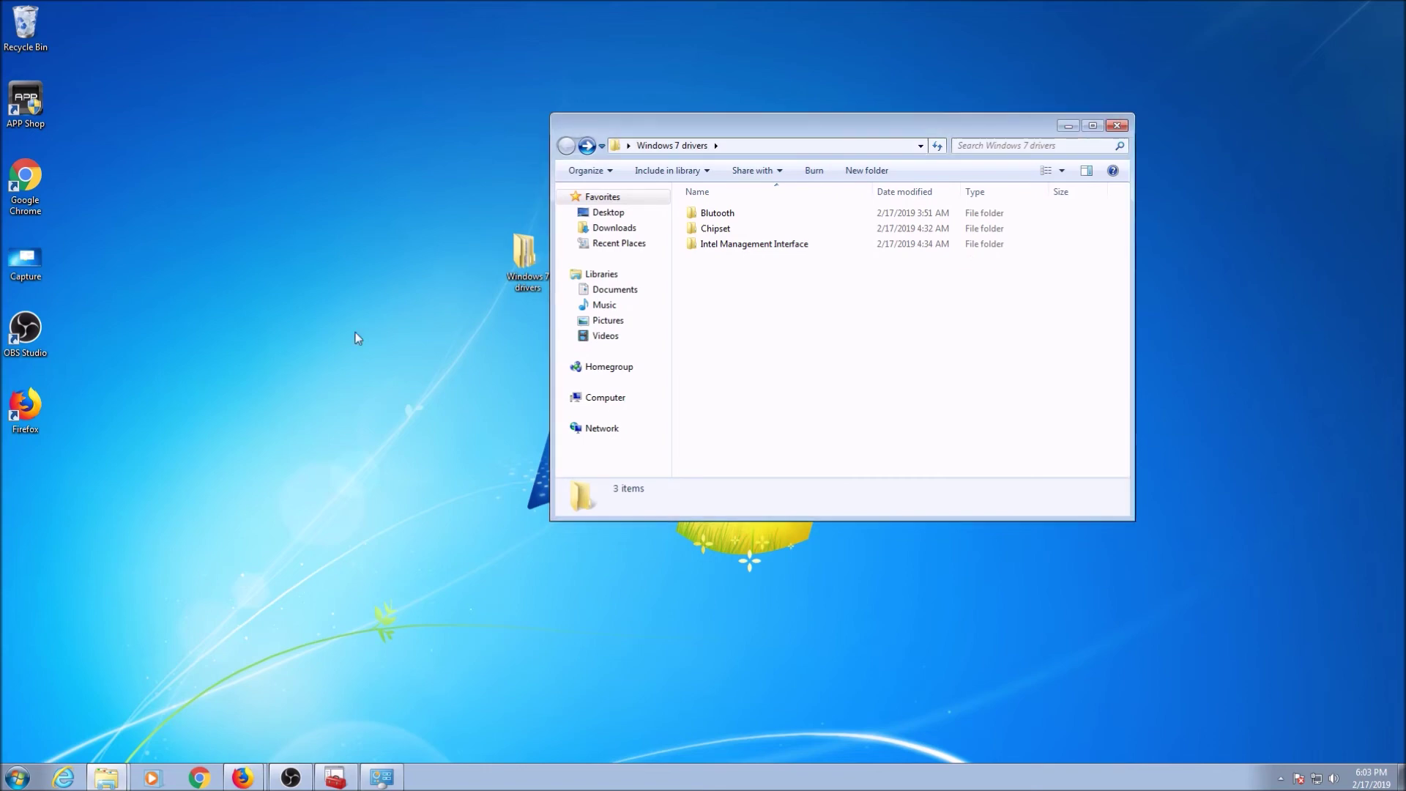
{"action": "key", "text": "ctrl+v"}
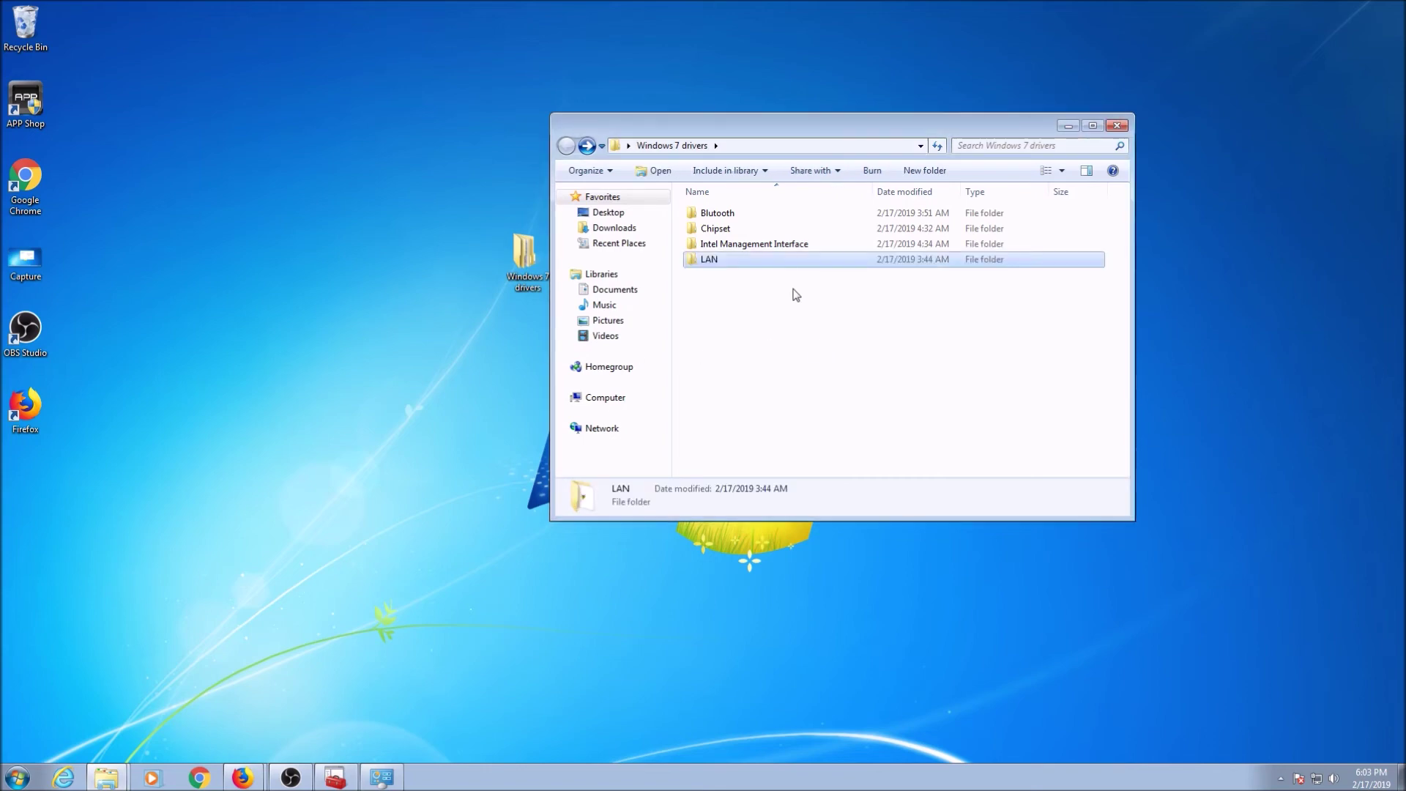
{"action": "double_click", "coordinate": [733, 260]}
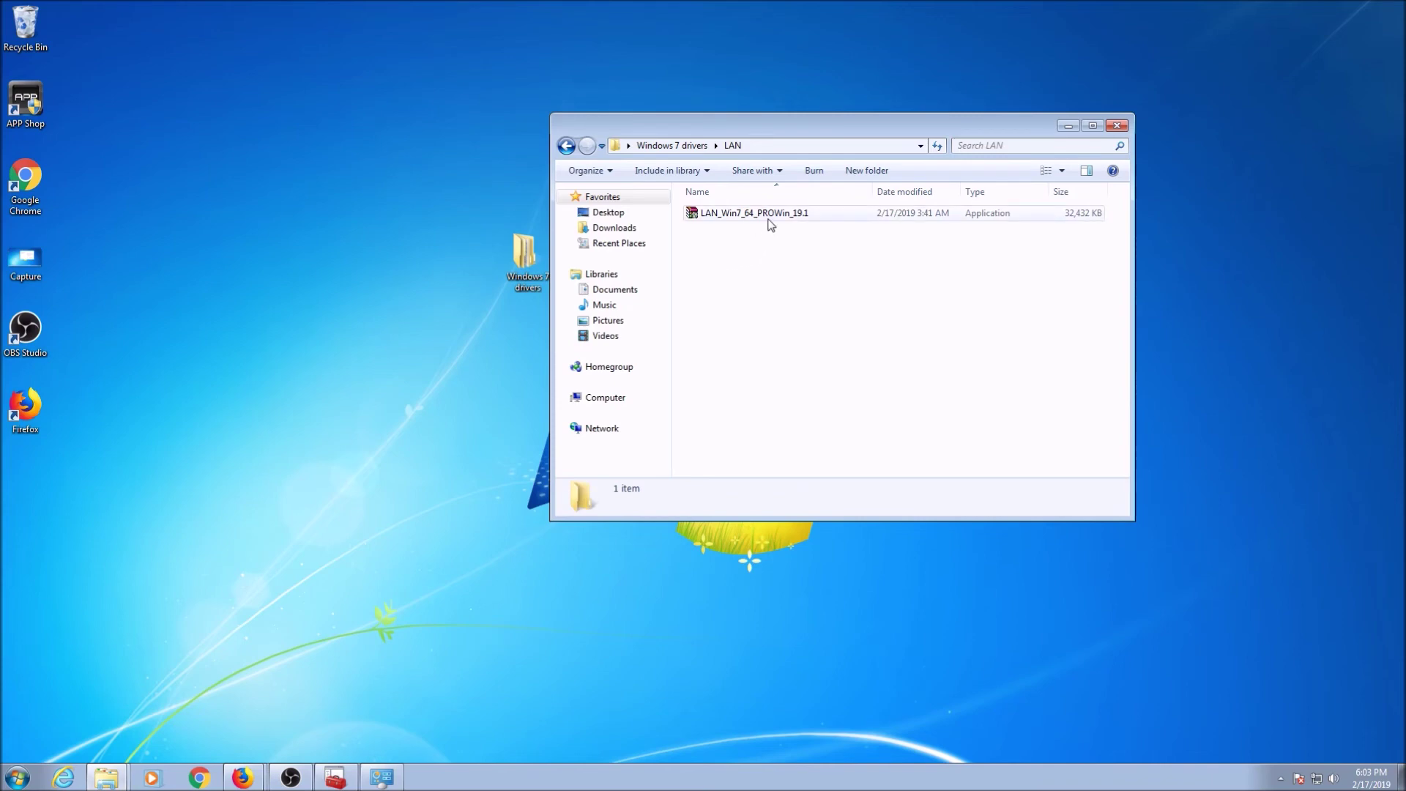
{"action": "left_click", "coordinate": [566, 145]}
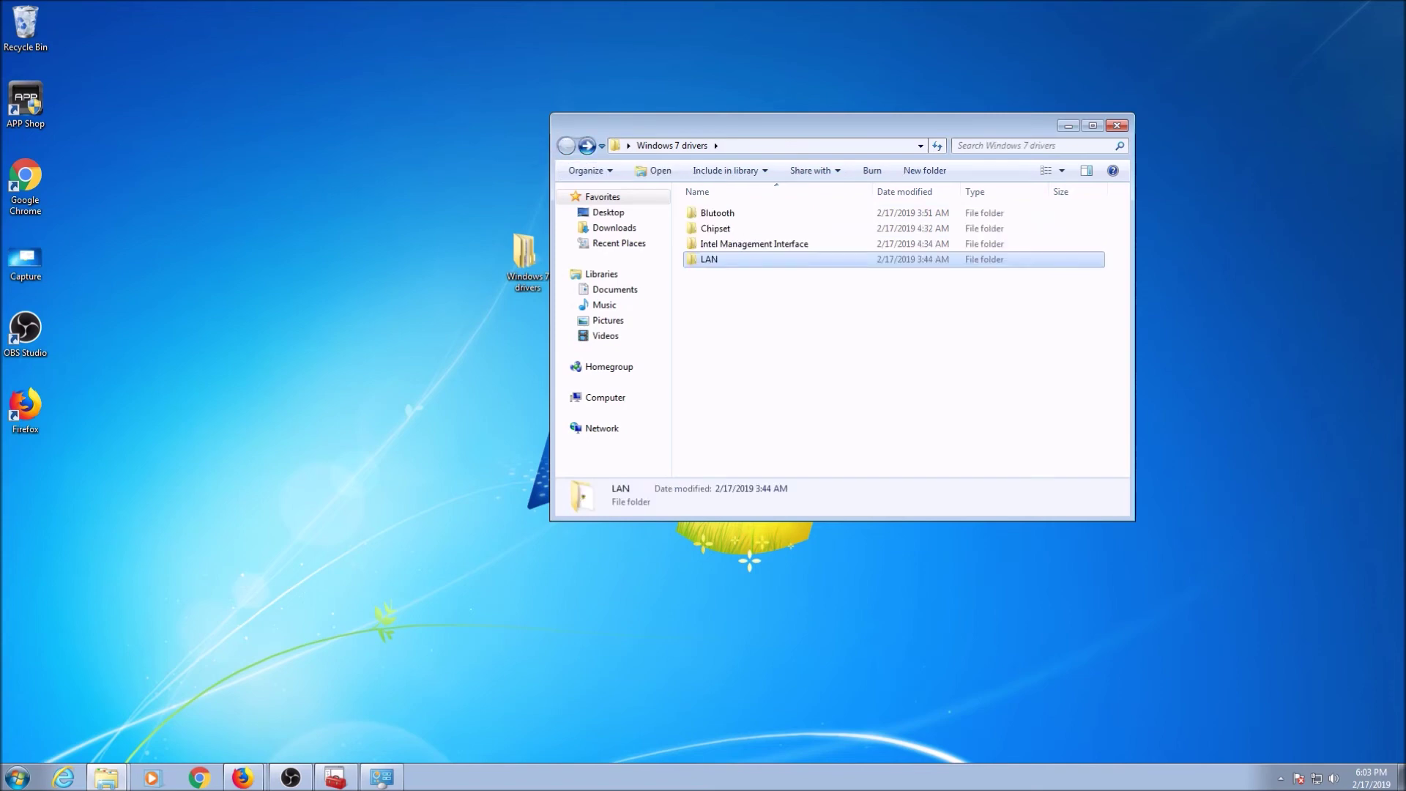
- Paste the USB driver folder into Windows 7 drivers, move VIA_XHCI_Driver_V4.70C_AP out to the desktop, and check the asmedia_usb3x_1.16.54.1 folder
{"action": "key", "text": "ctrl+v"}
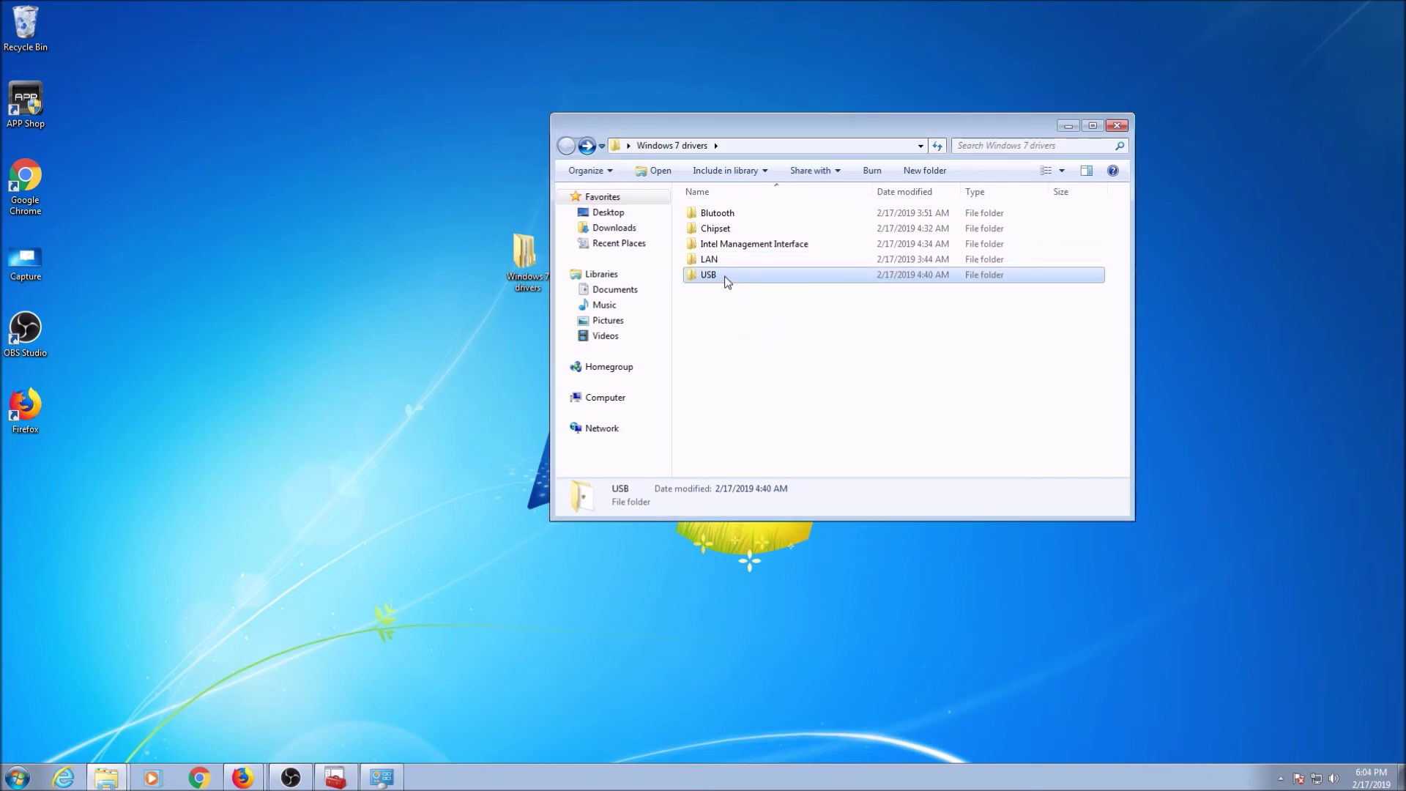
{"action": "double_click", "coordinate": [727, 281]}
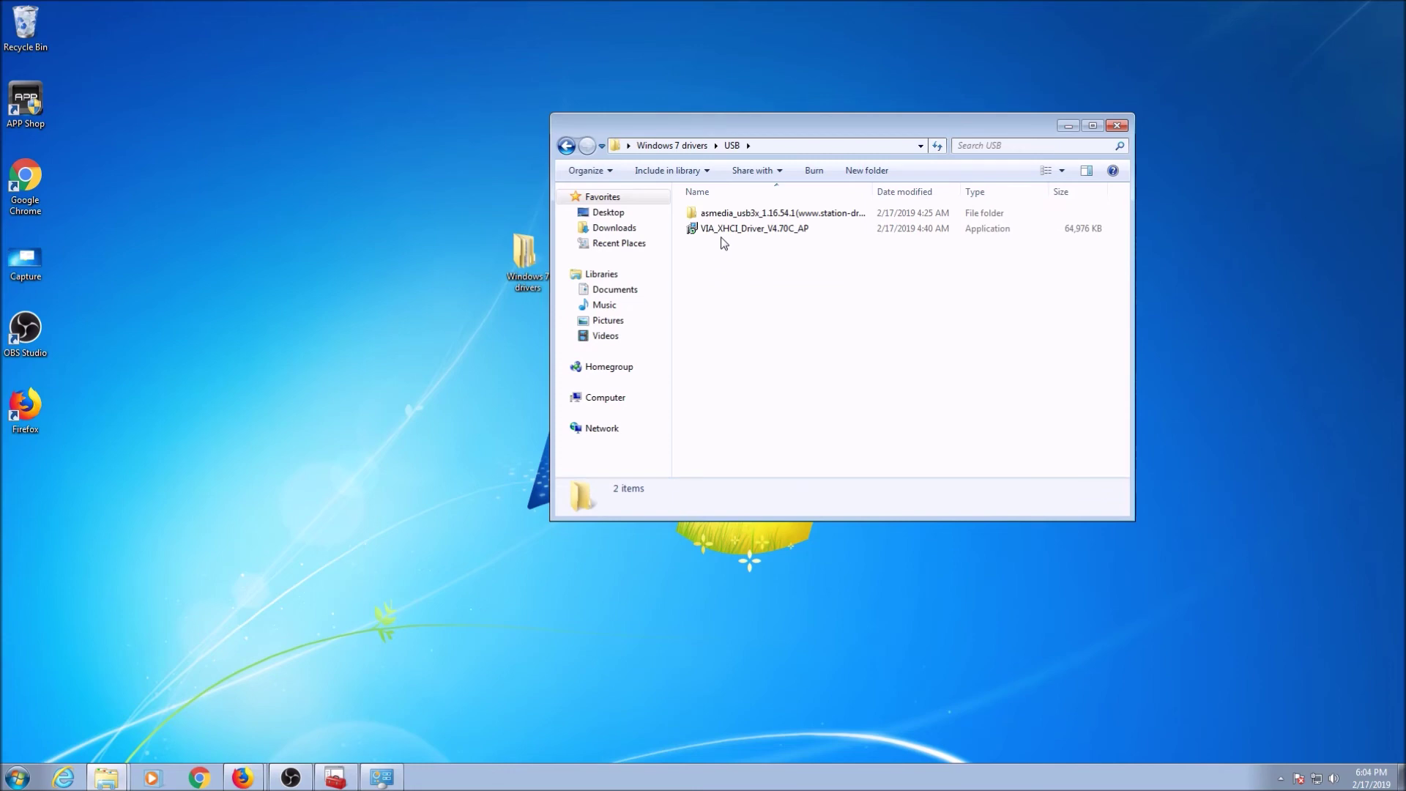
{"action": "left_click", "coordinate": [746, 231]}
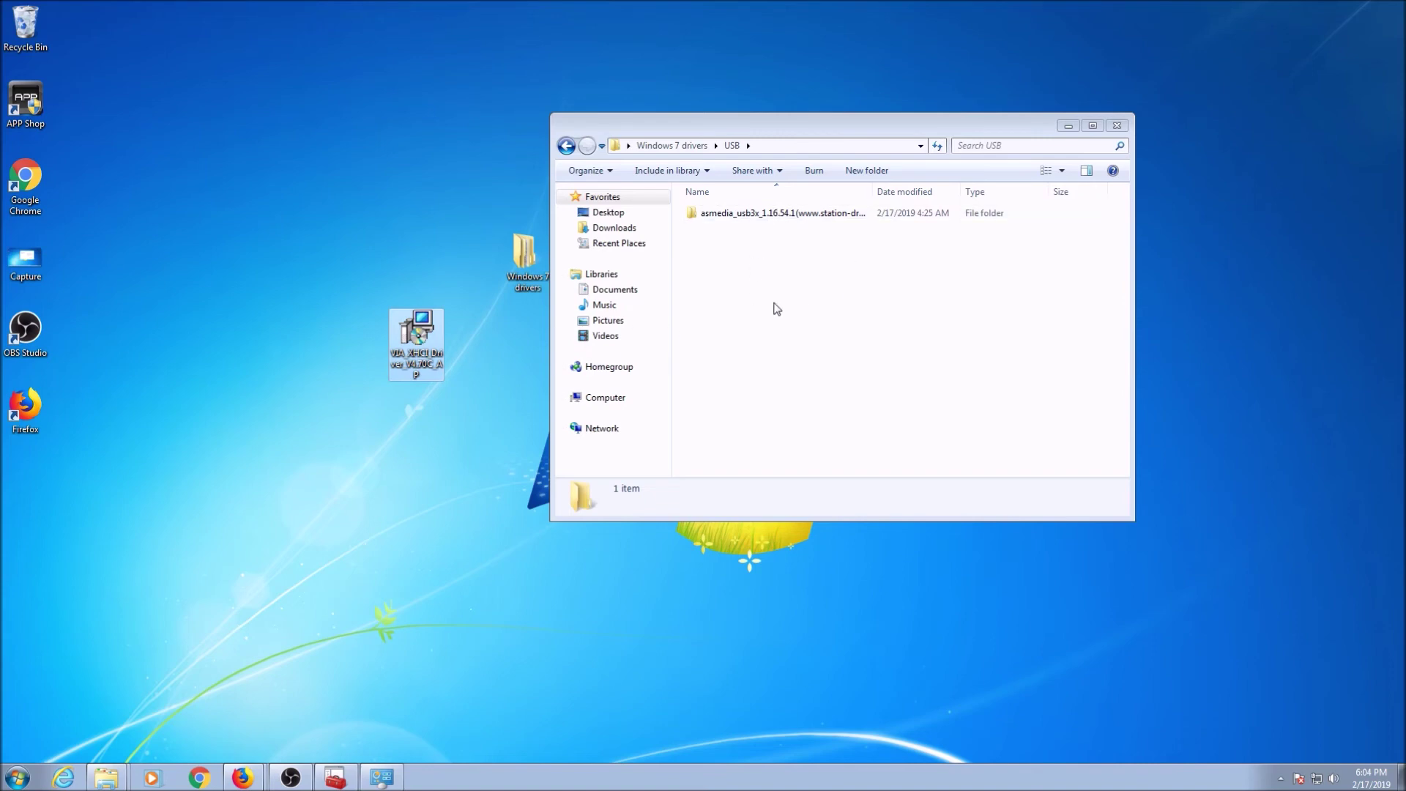
{"action": "double_click", "coordinate": [751, 219]}
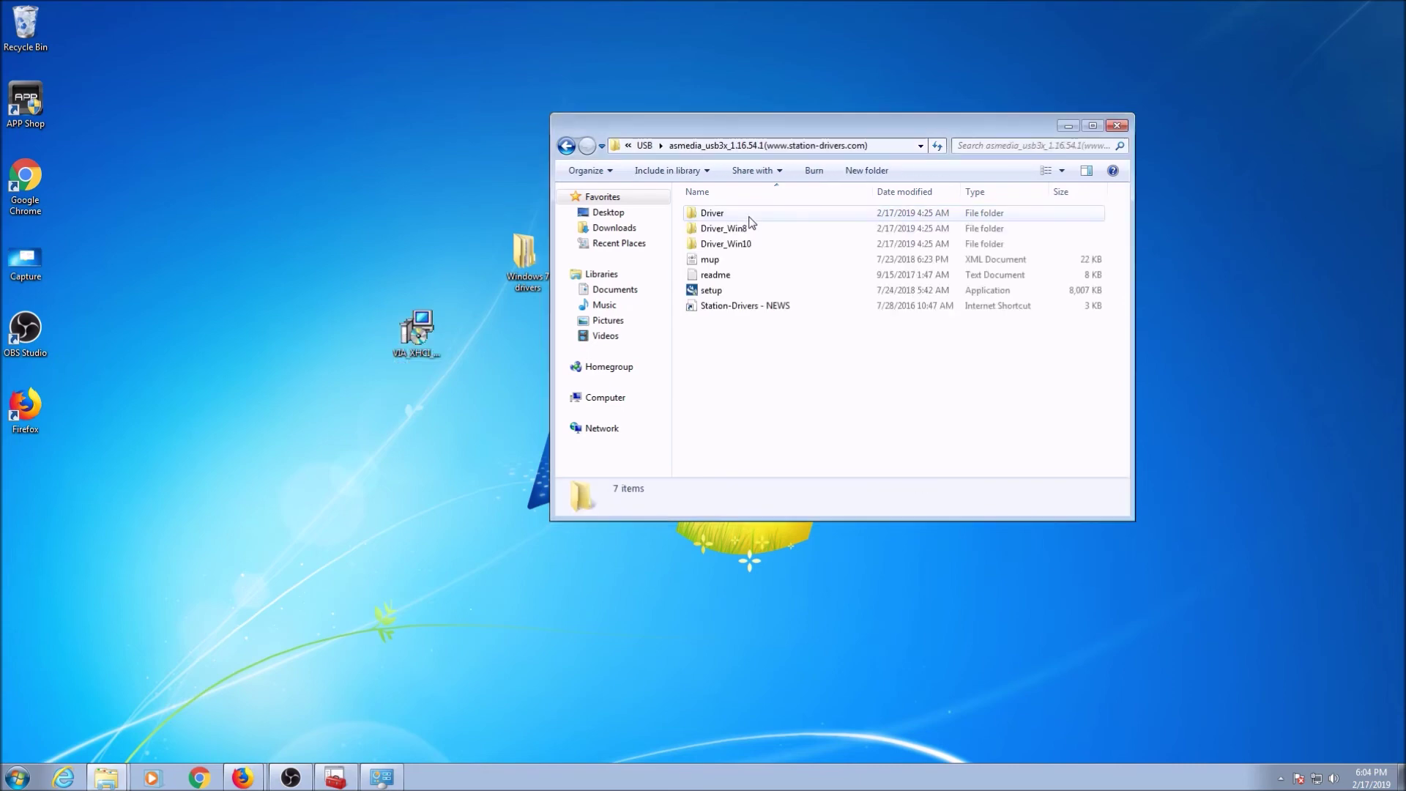
{"action": "left_click", "coordinate": [566, 146]}
{"action": "left_click", "coordinate": [566, 146]}
- Switch to Windows Update, view the help for error code 8050800C, and put both the help and update windows away
{"action": "key", "text": "alt+Tab"}
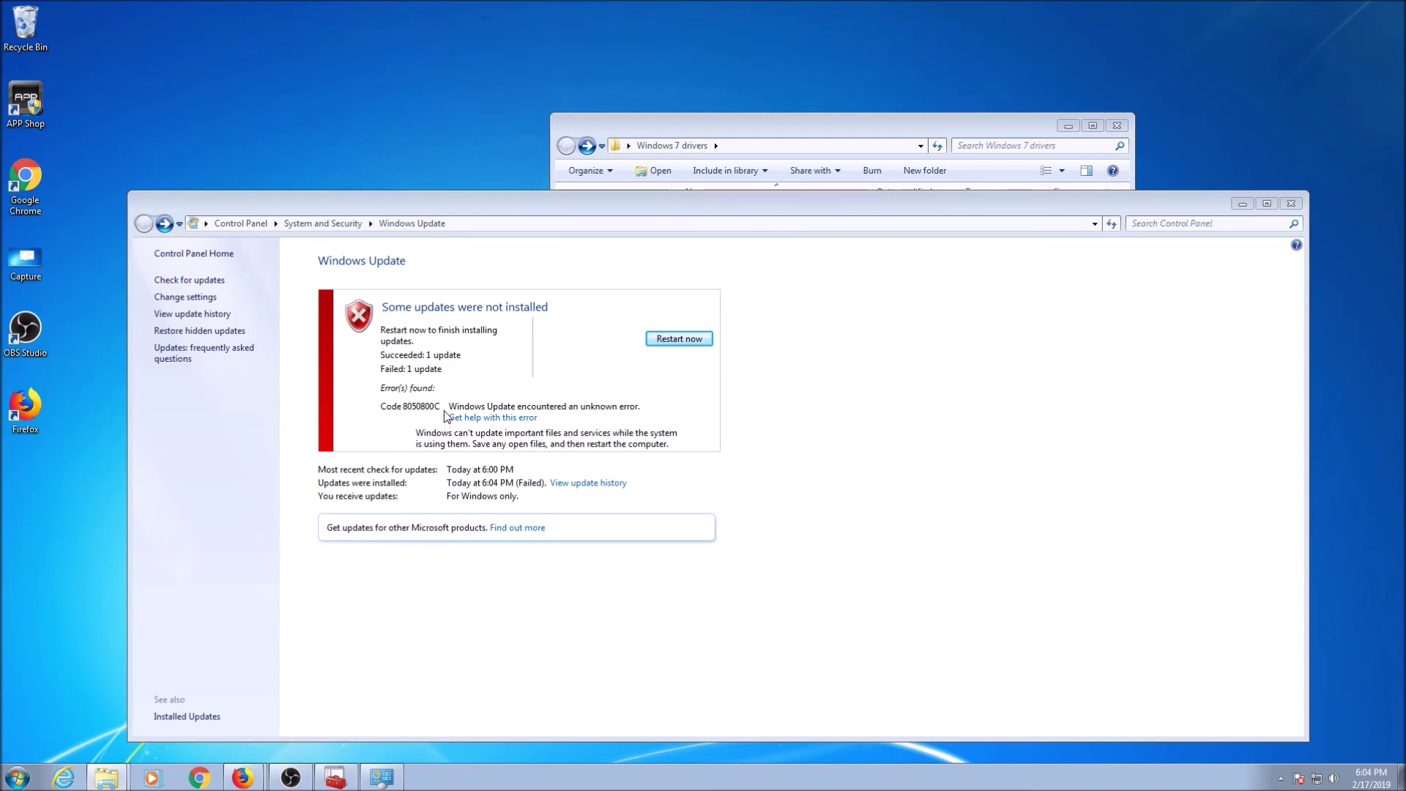
{"action": "left_click", "coordinate": [536, 419]}
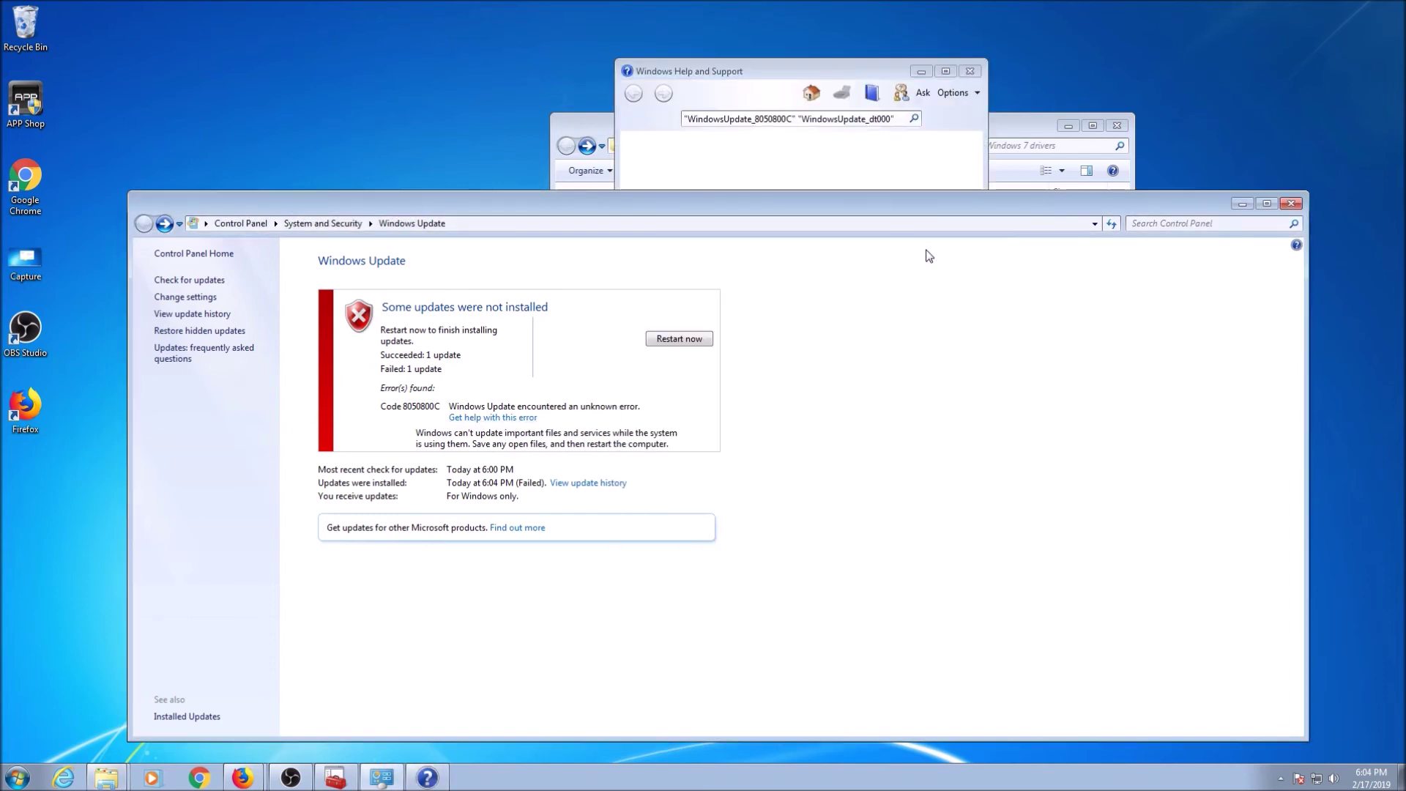
{"action": "left_click", "coordinate": [969, 71]}
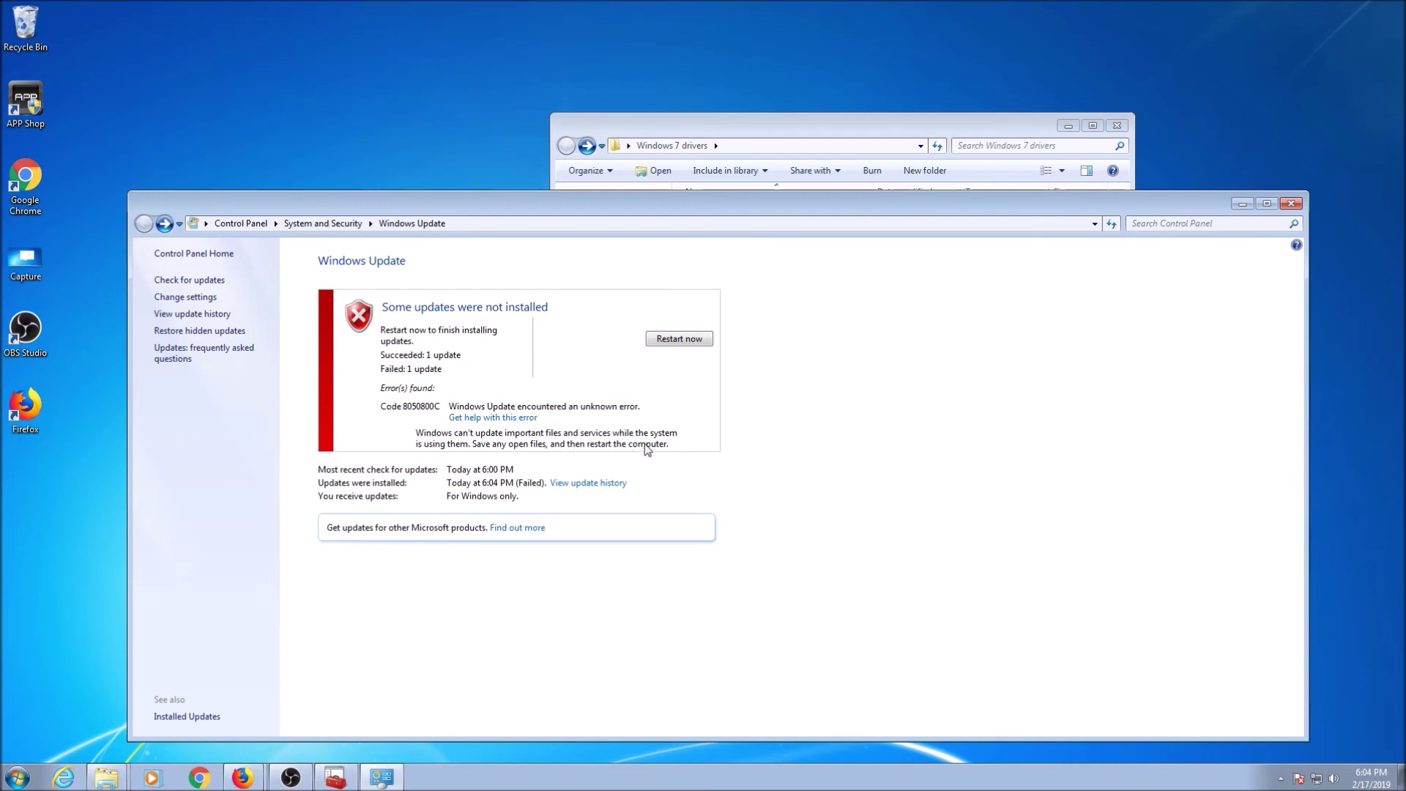
{"action": "left_click", "coordinate": [1243, 205]}
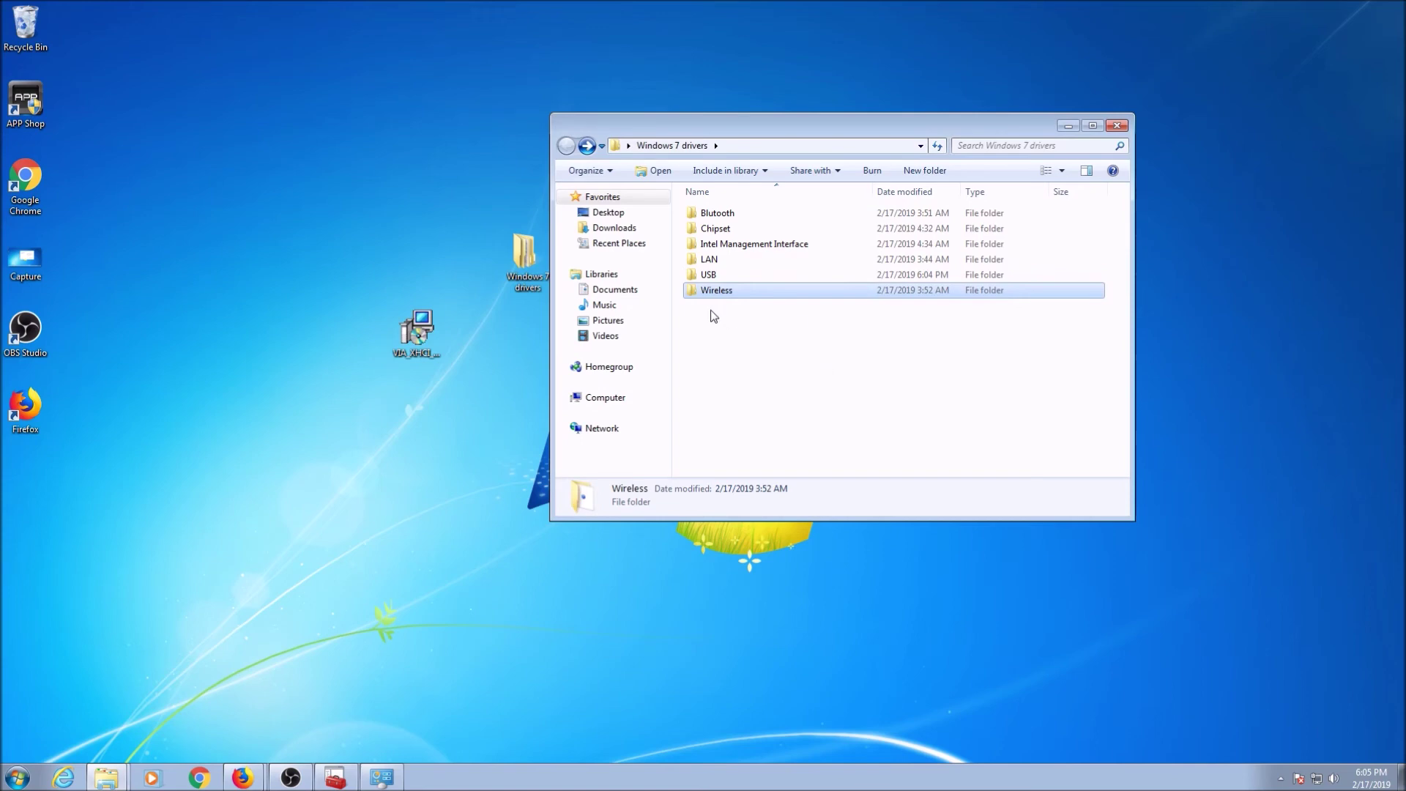
- Check the installer in the Wireless folder, and paste the WD SES Device folder into Windows 7 drivers and inspect its contents
{"action": "double_click", "coordinate": [716, 291]}
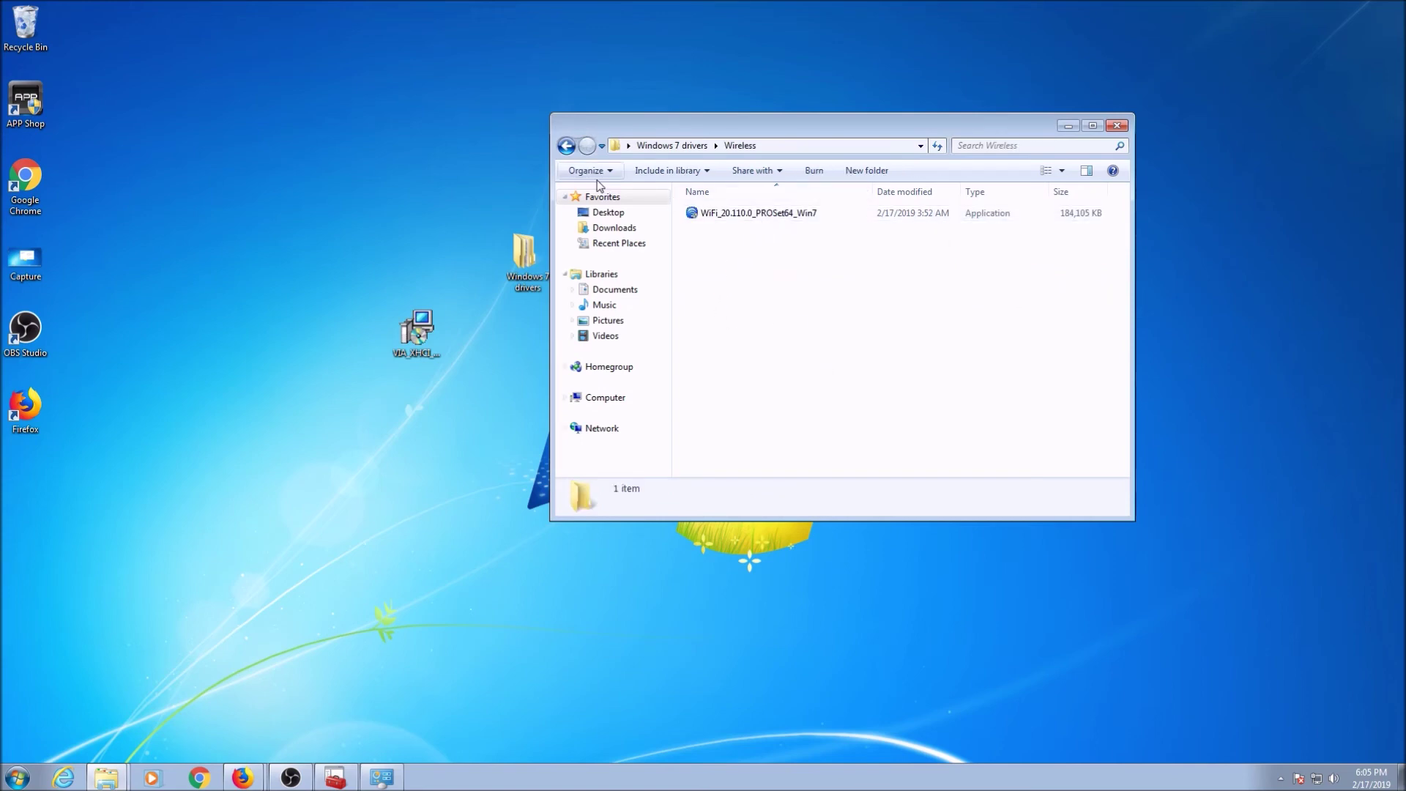
{"action": "left_click", "coordinate": [568, 146]}
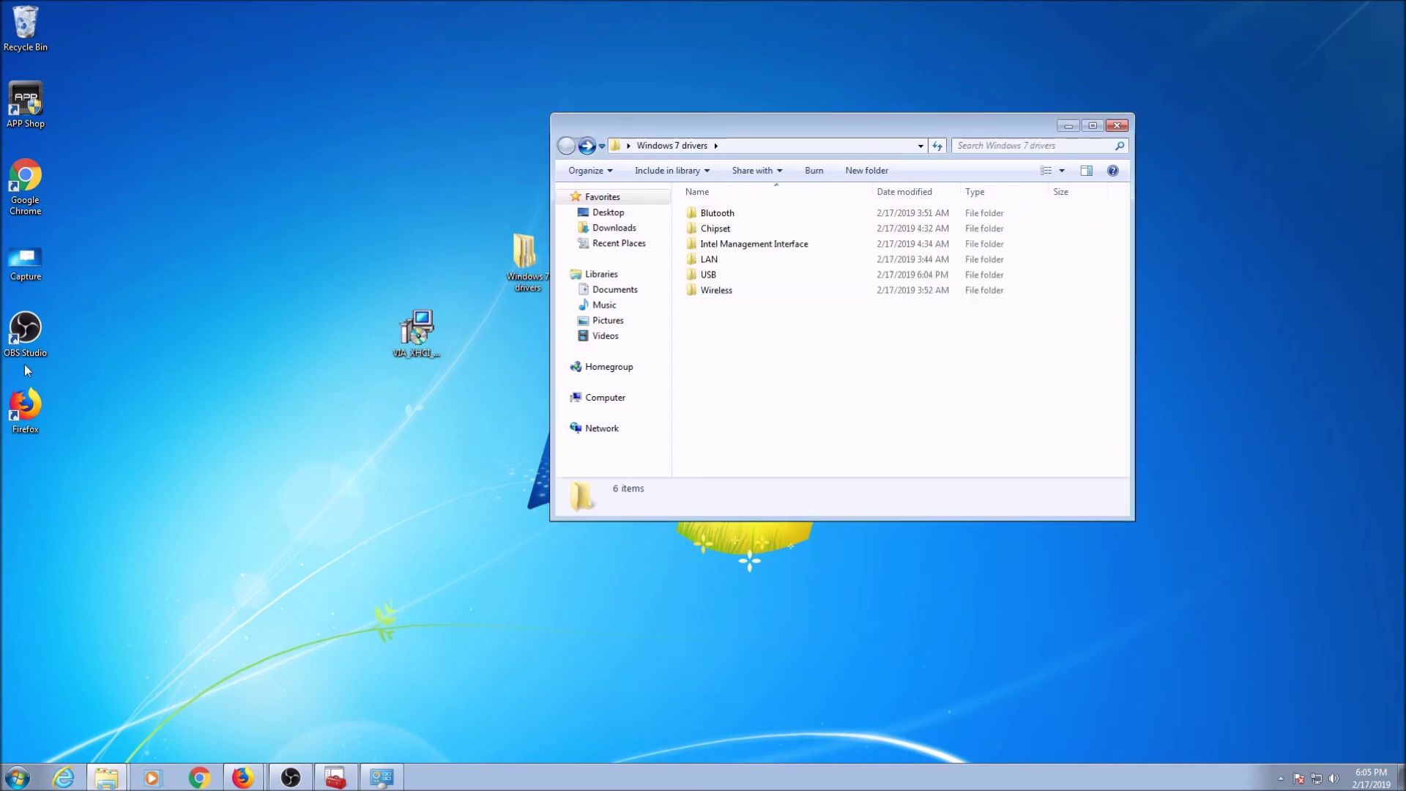
{"action": "key", "text": "ctrl+v"}
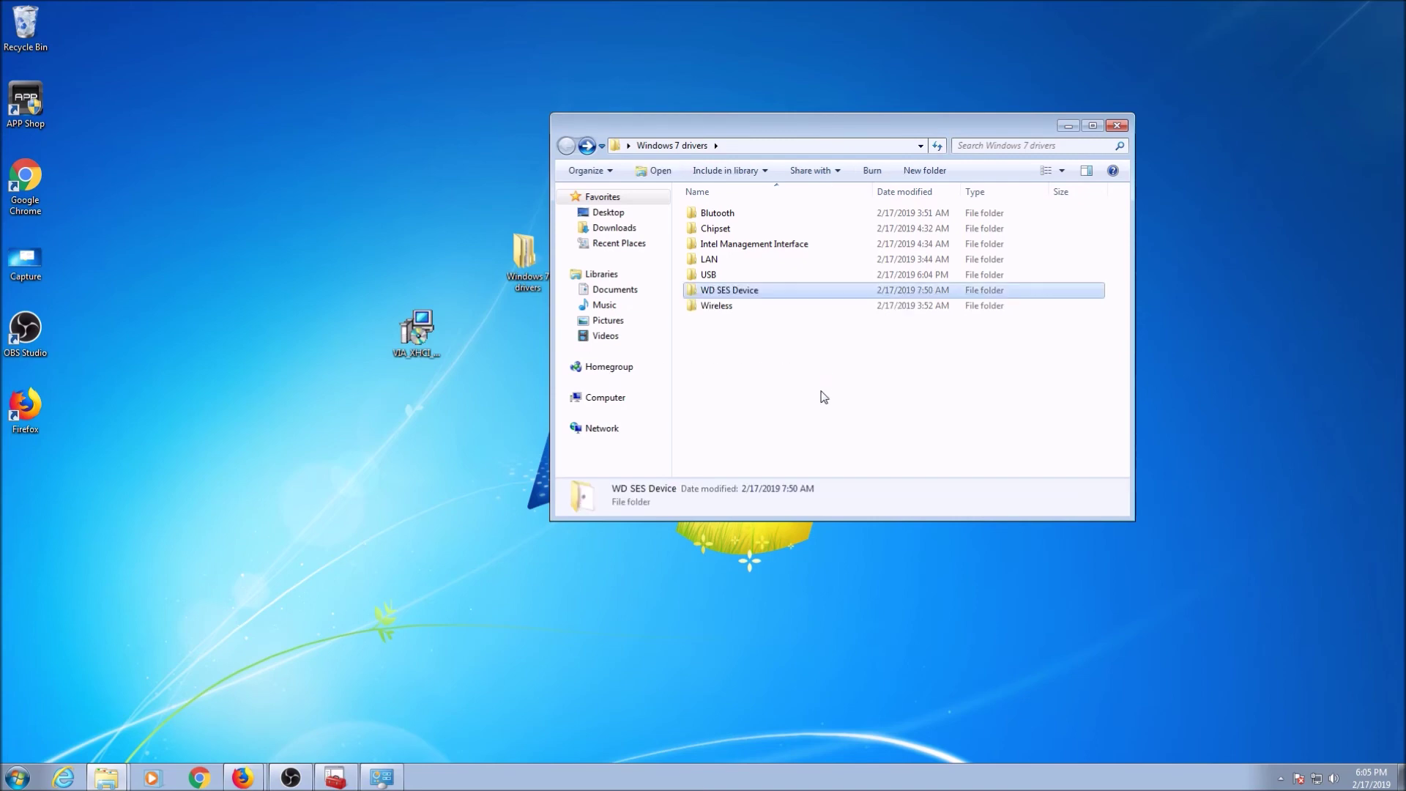
{"action": "double_click", "coordinate": [742, 292]}
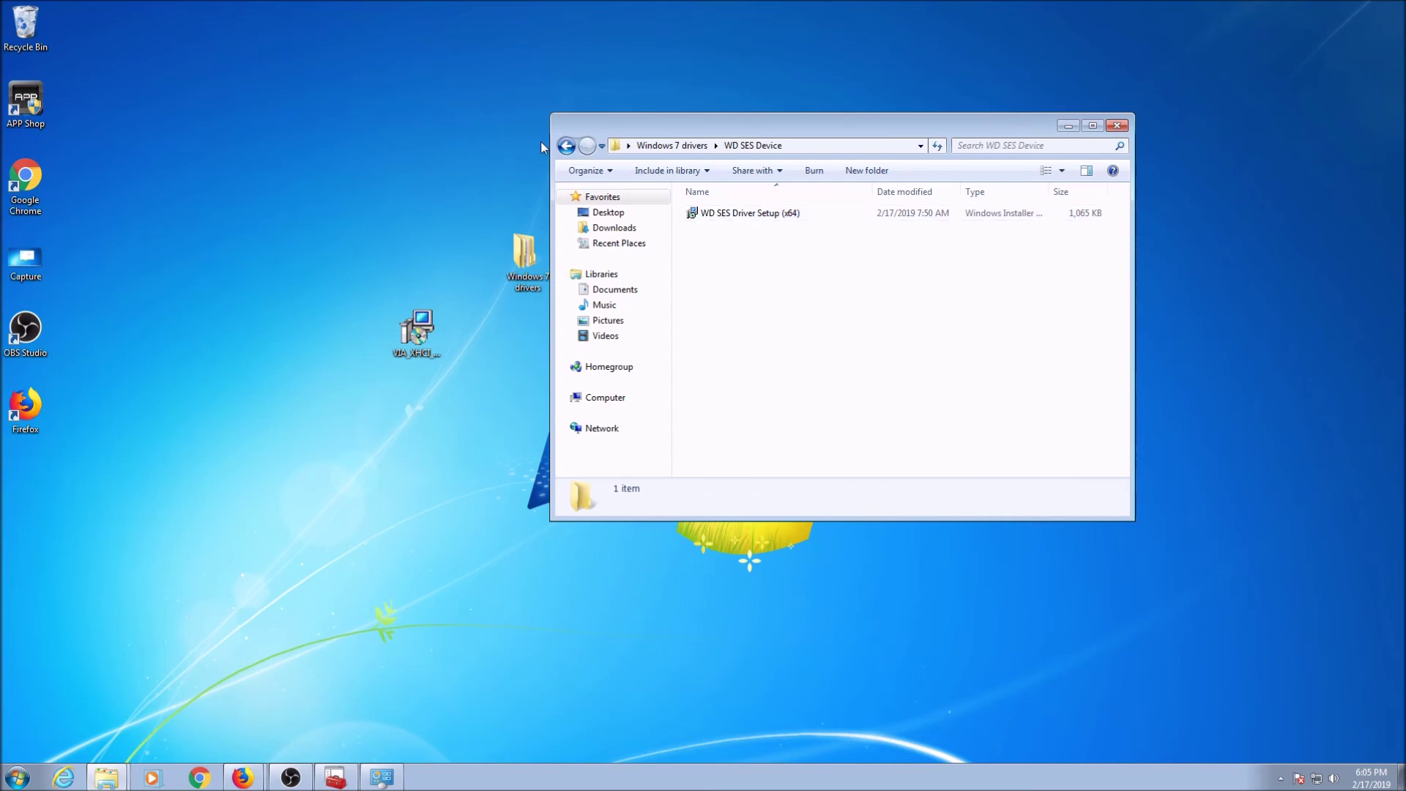
{"action": "left_click", "coordinate": [566, 145]}
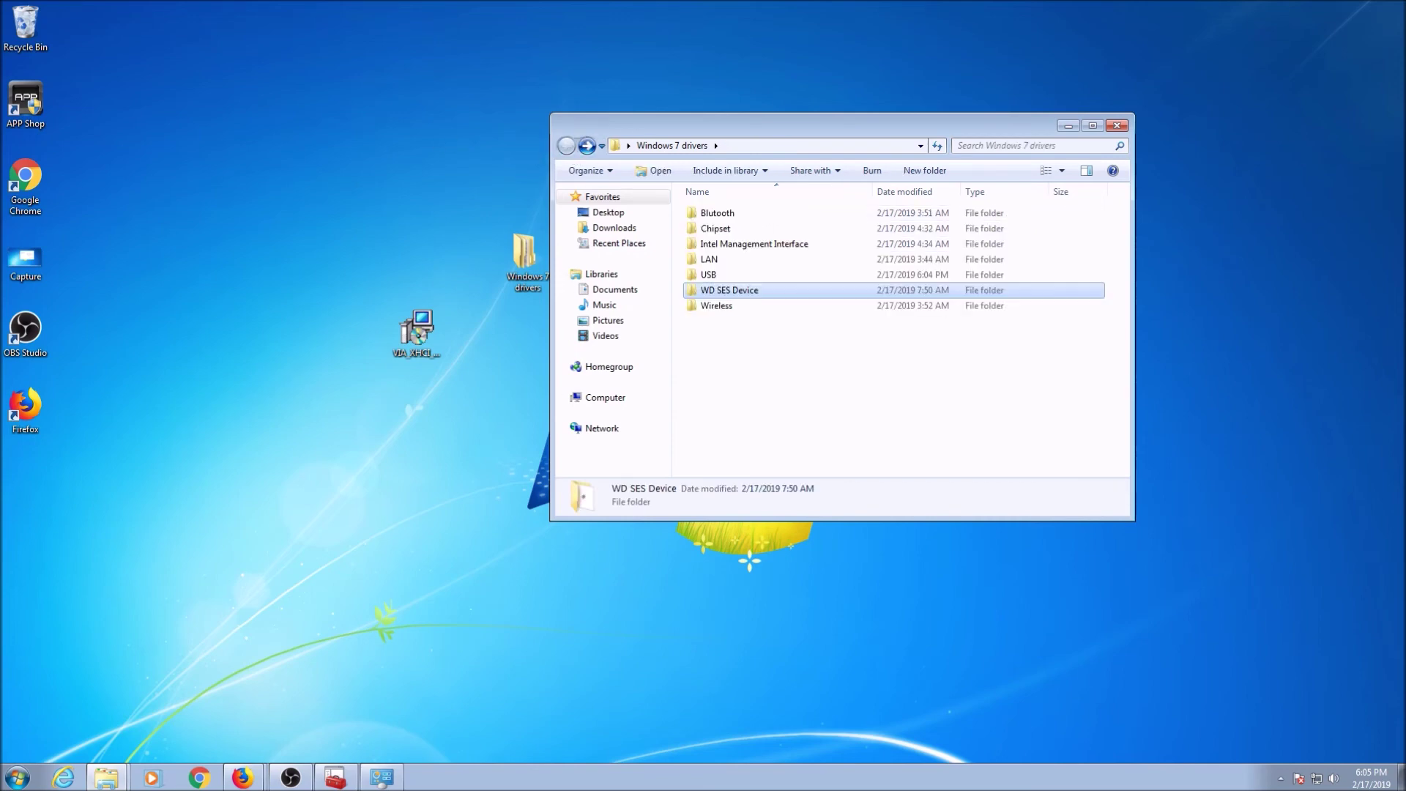
- Paste the Update unblocker folder into Windows 7 drivers and check the wufuc_v1.0.1.201-x64 installer inside it
{"action": "key", "text": "ctrl+v"}
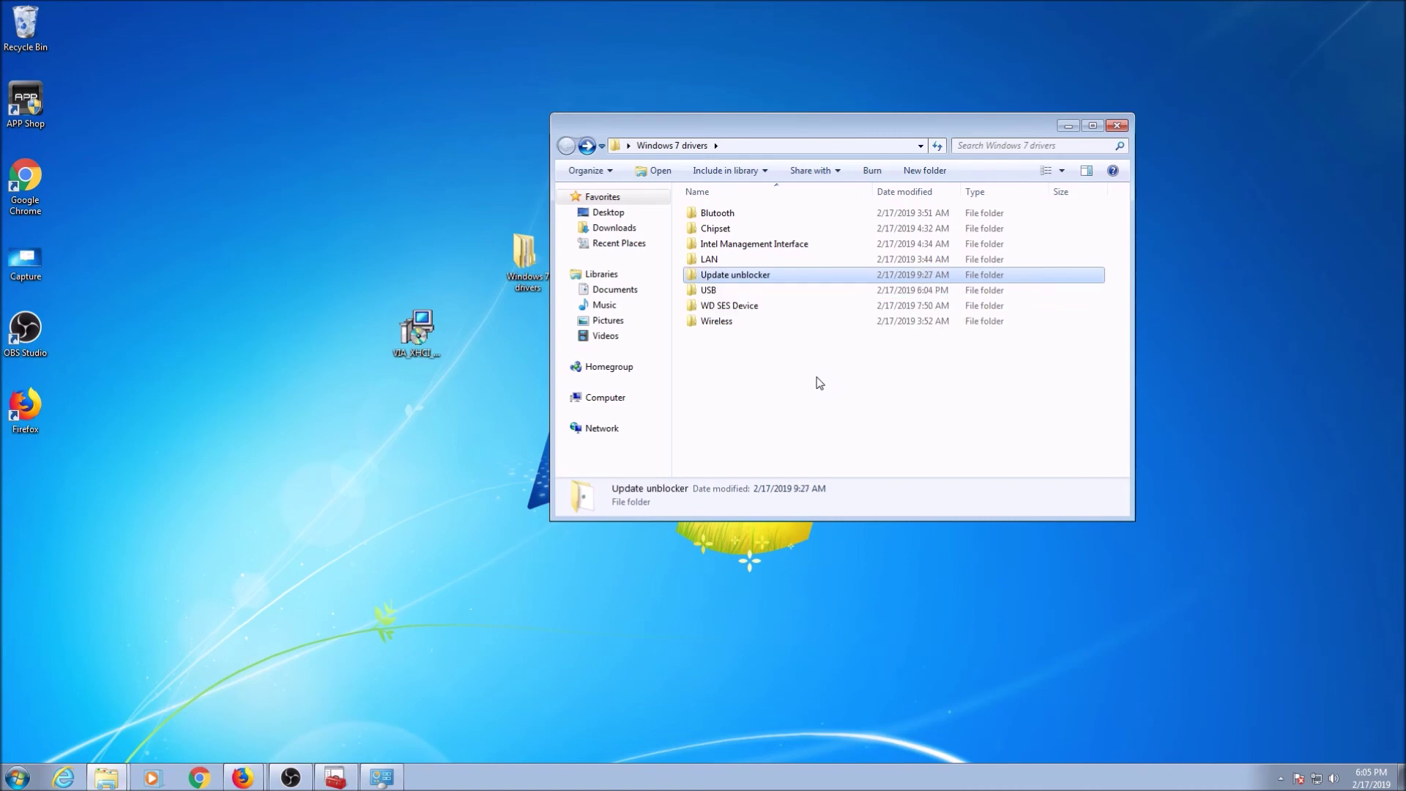
{"action": "double_click", "coordinate": [756, 277]}
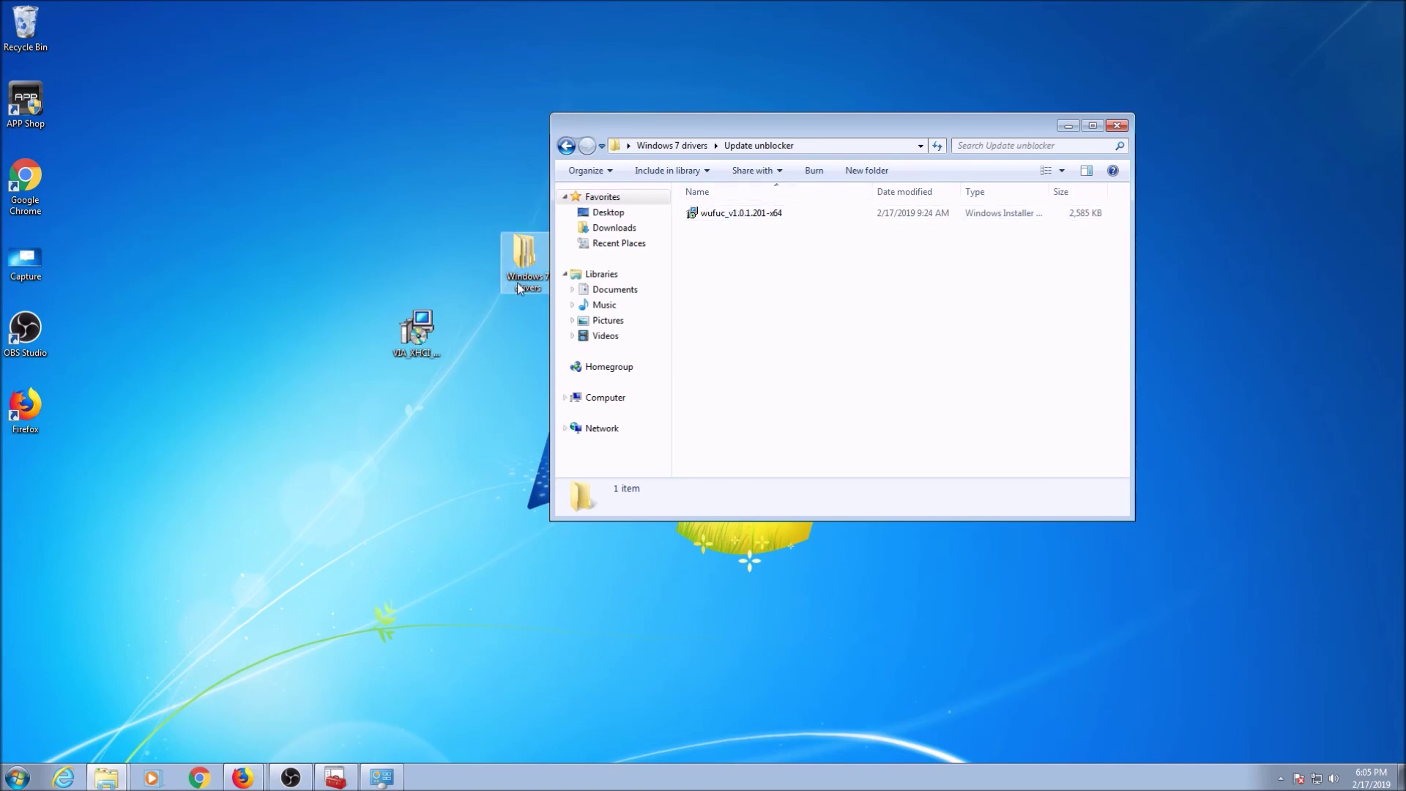
{"action": "left_click", "coordinate": [565, 150]}
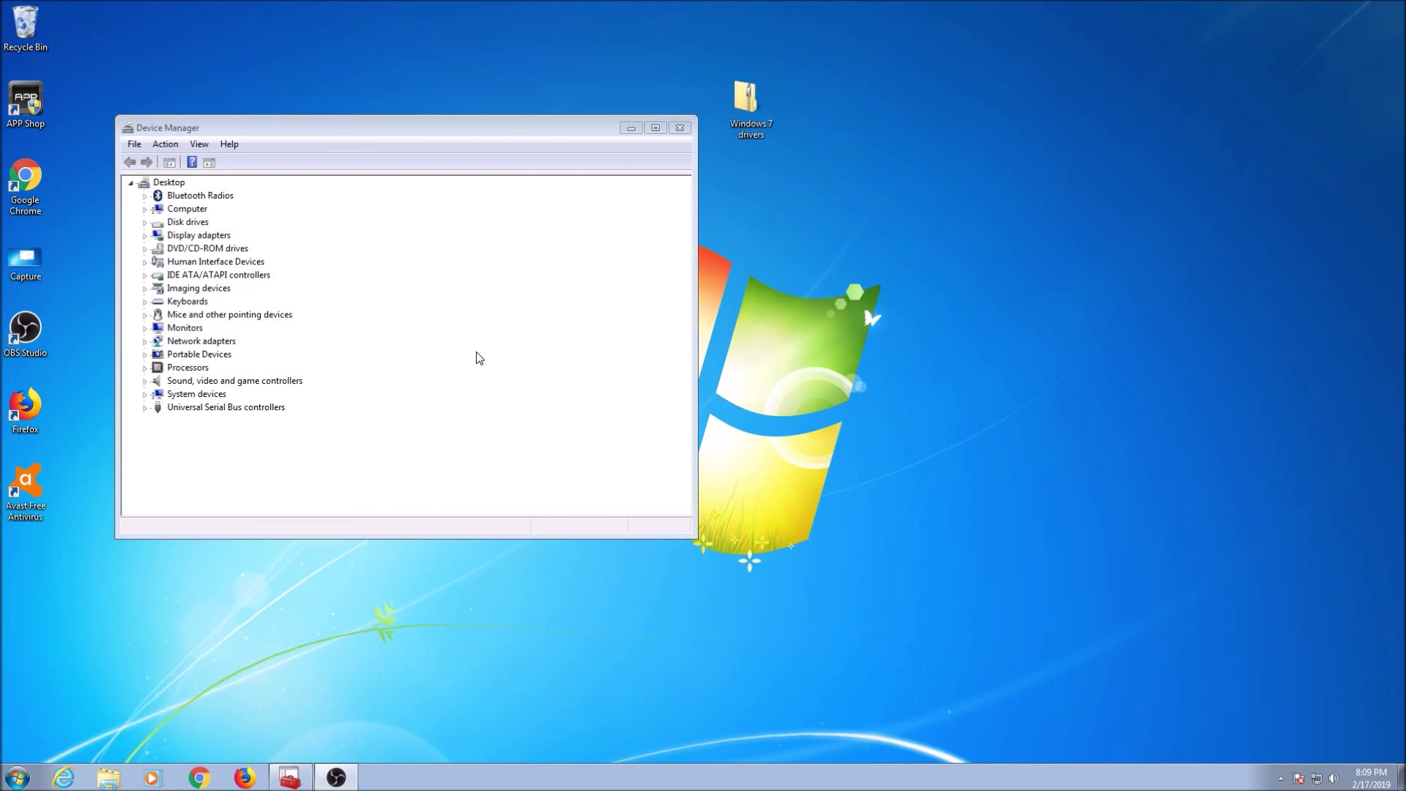
- Expand the Universal Serial Bus controllers in Device Manager and open the properties of the VIA USB 2 Hub
{"action": "left_click", "coordinate": [145, 409]}
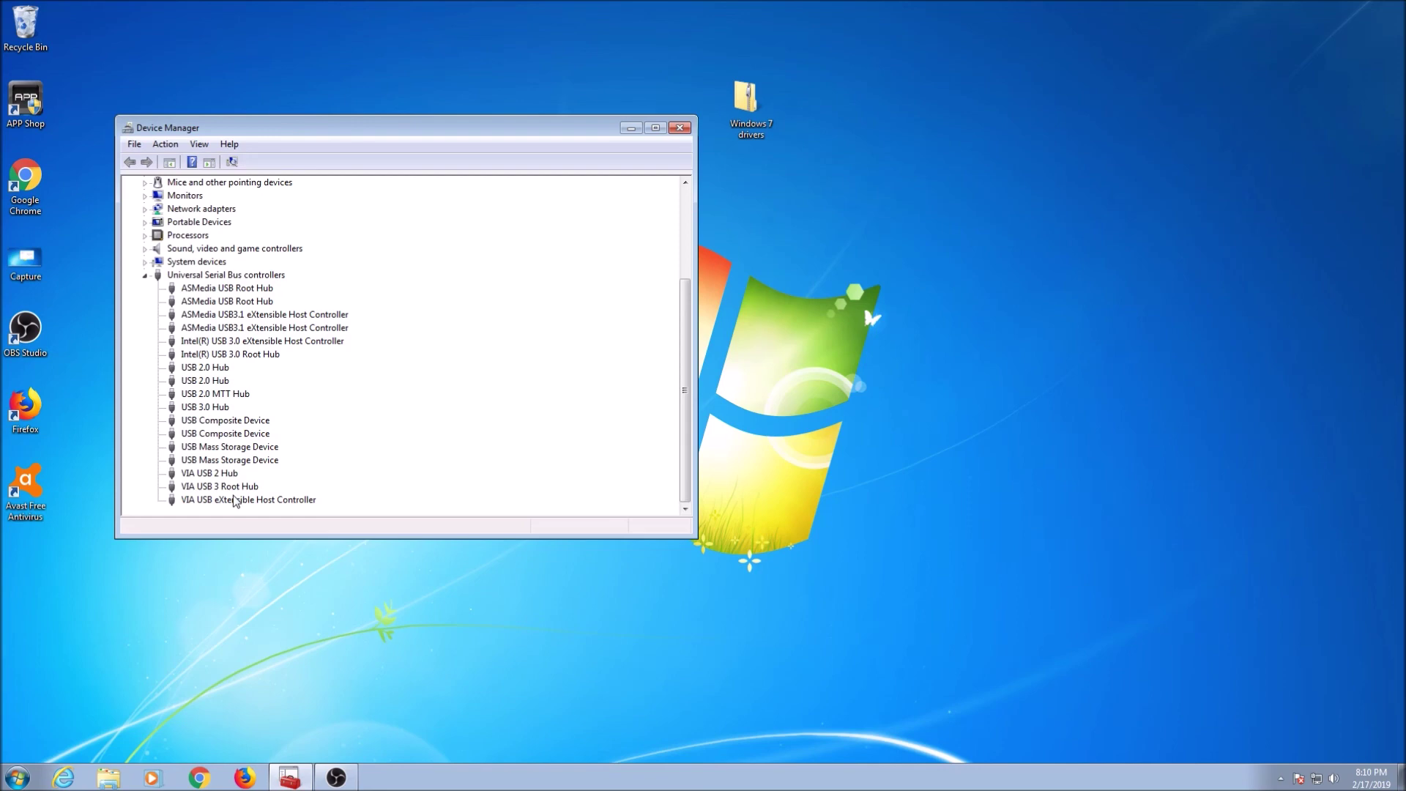
{"action": "left_click", "coordinate": [206, 474]}
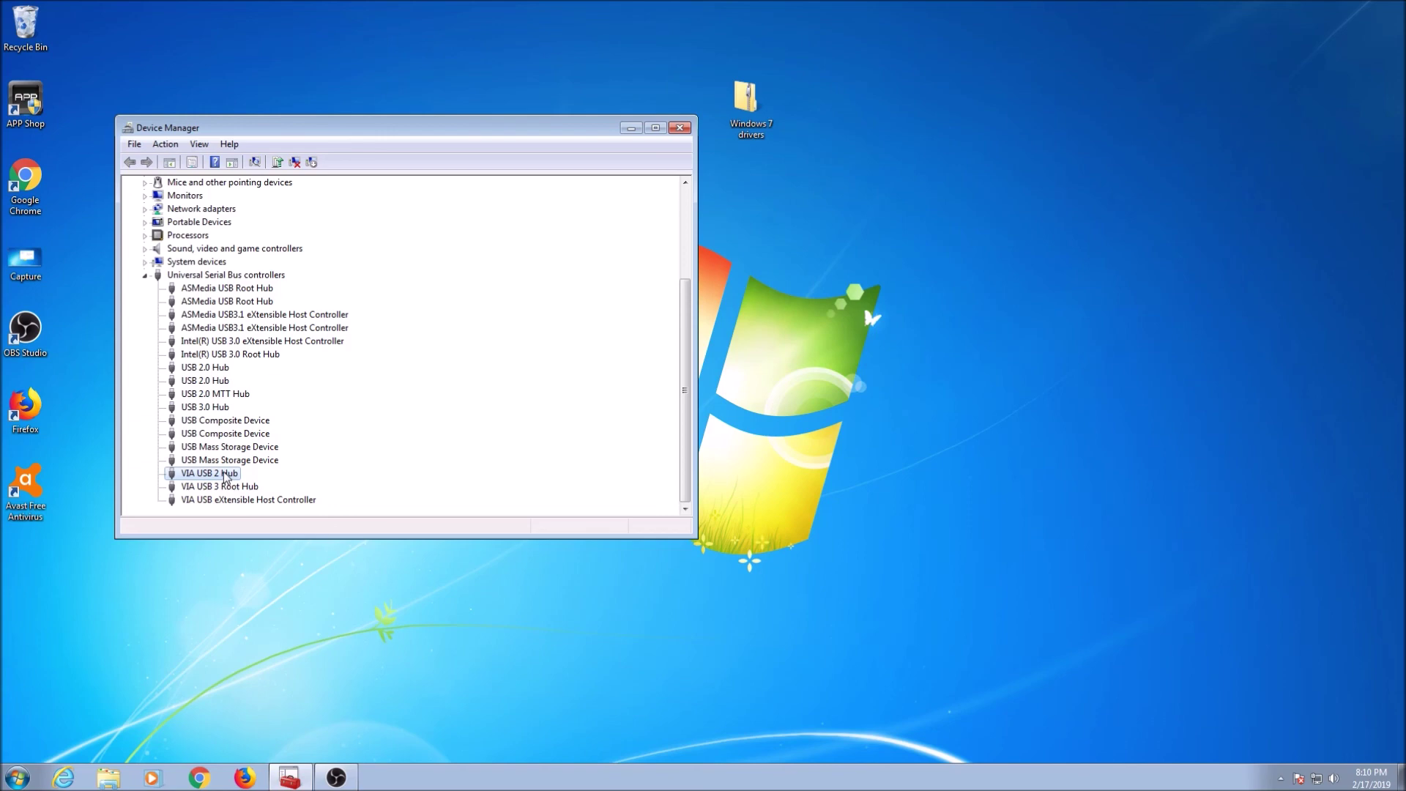
{"action": "double_click", "coordinate": [224, 474]}
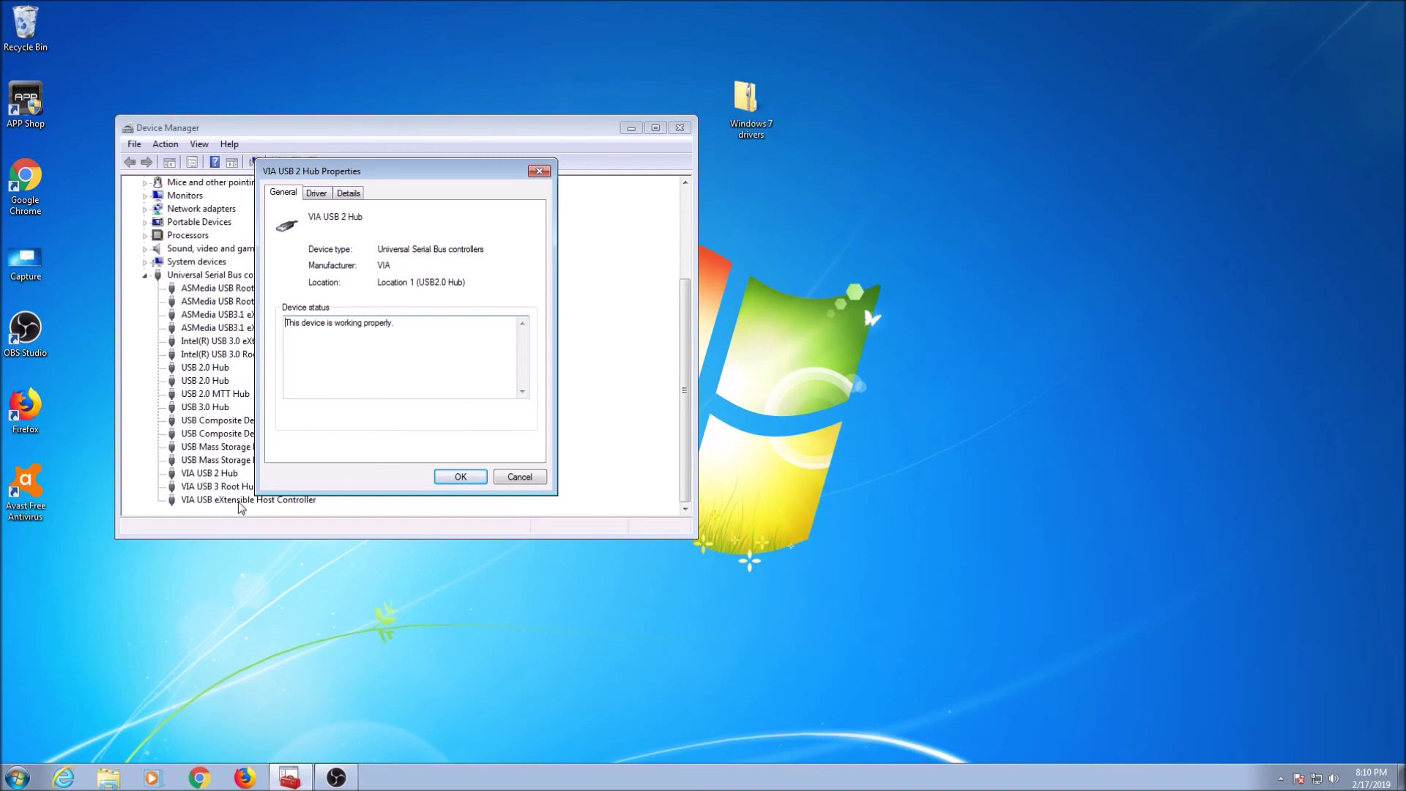
- Show the VIA USB 2 Hub's Hardware Ids and copy the value VUSB\VID_2109&PID_3431&REV_0420
{"action": "left_click", "coordinate": [355, 194]}
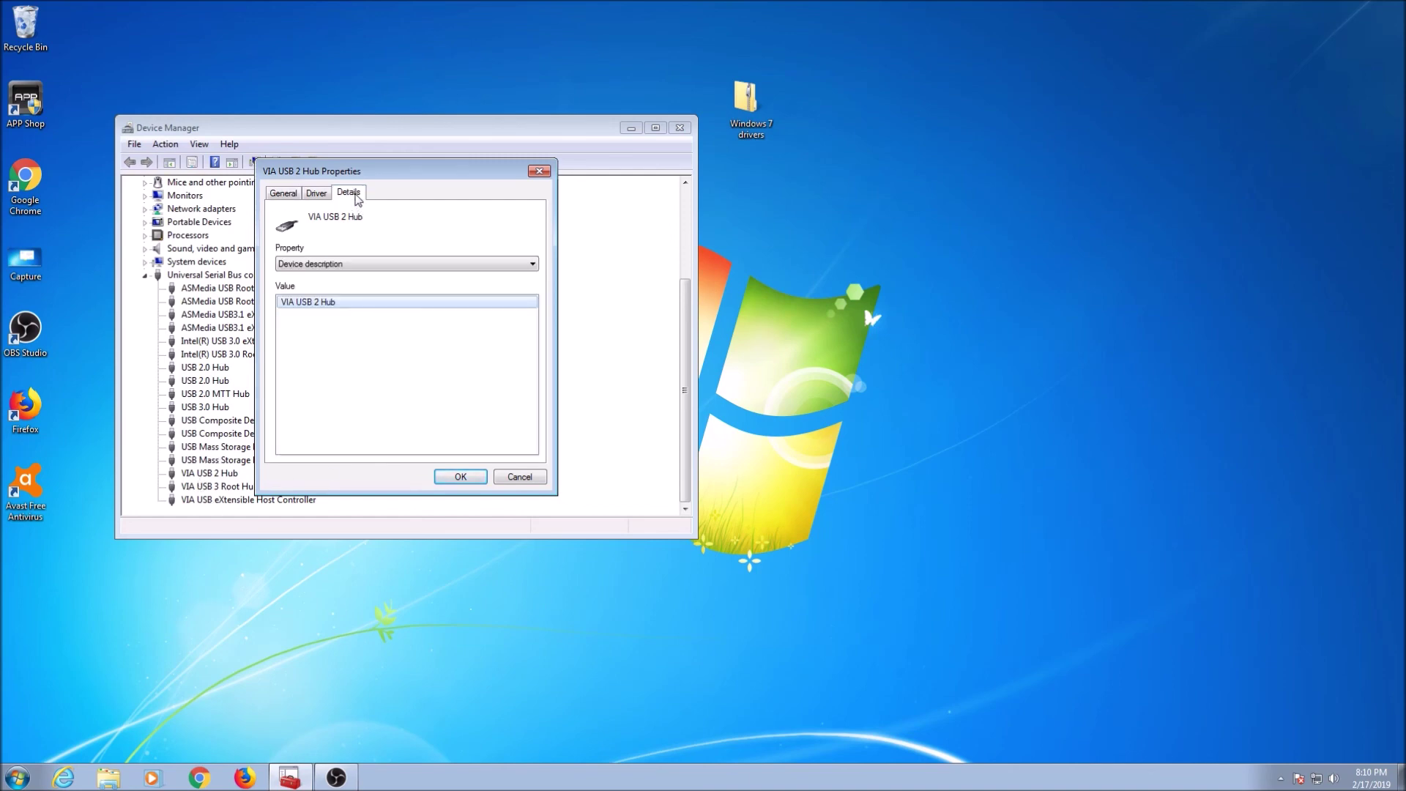
{"action": "left_click", "coordinate": [421, 268]}
{"action": "left_click", "coordinate": [372, 288]}
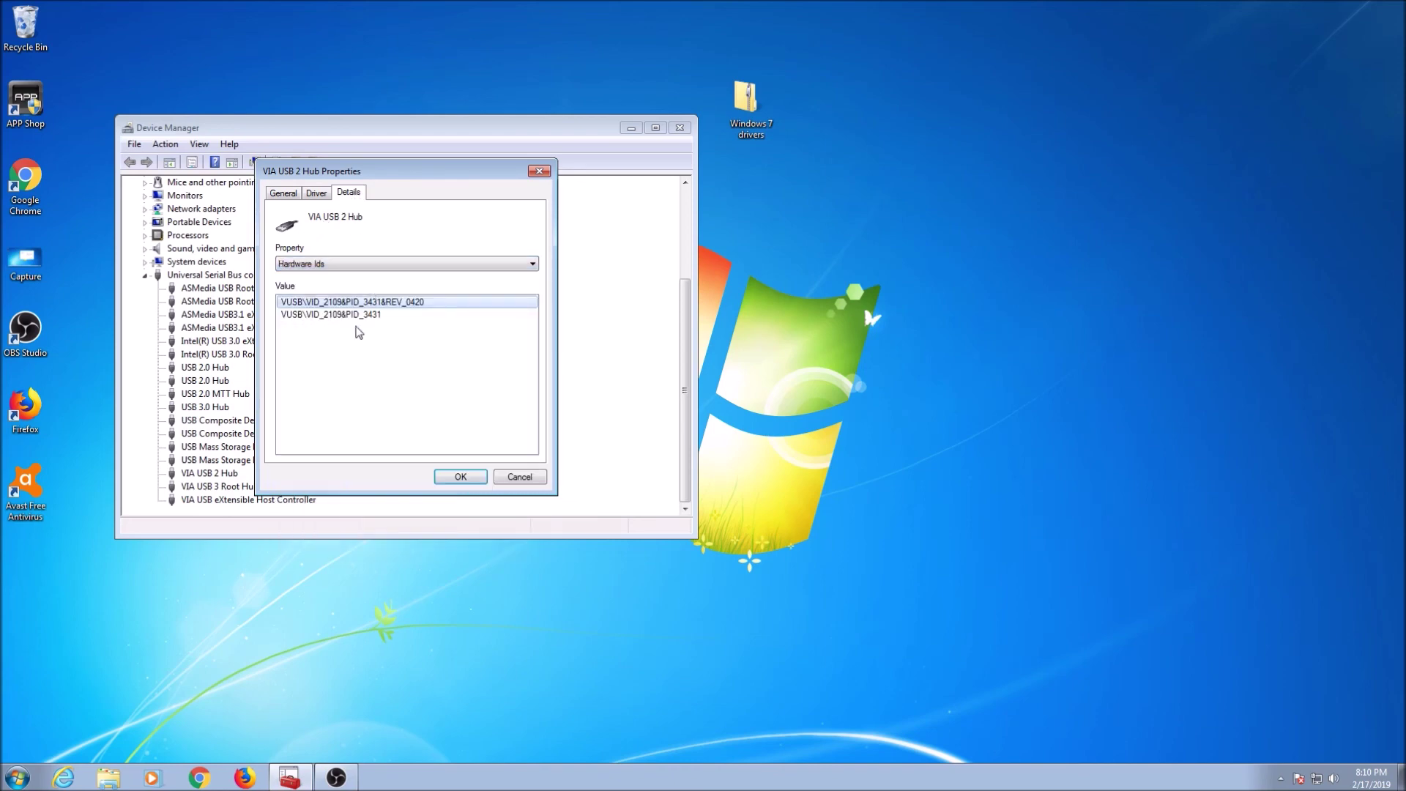
{"action": "left_click", "coordinate": [340, 307]}
{"action": "right_click", "coordinate": [340, 303]}
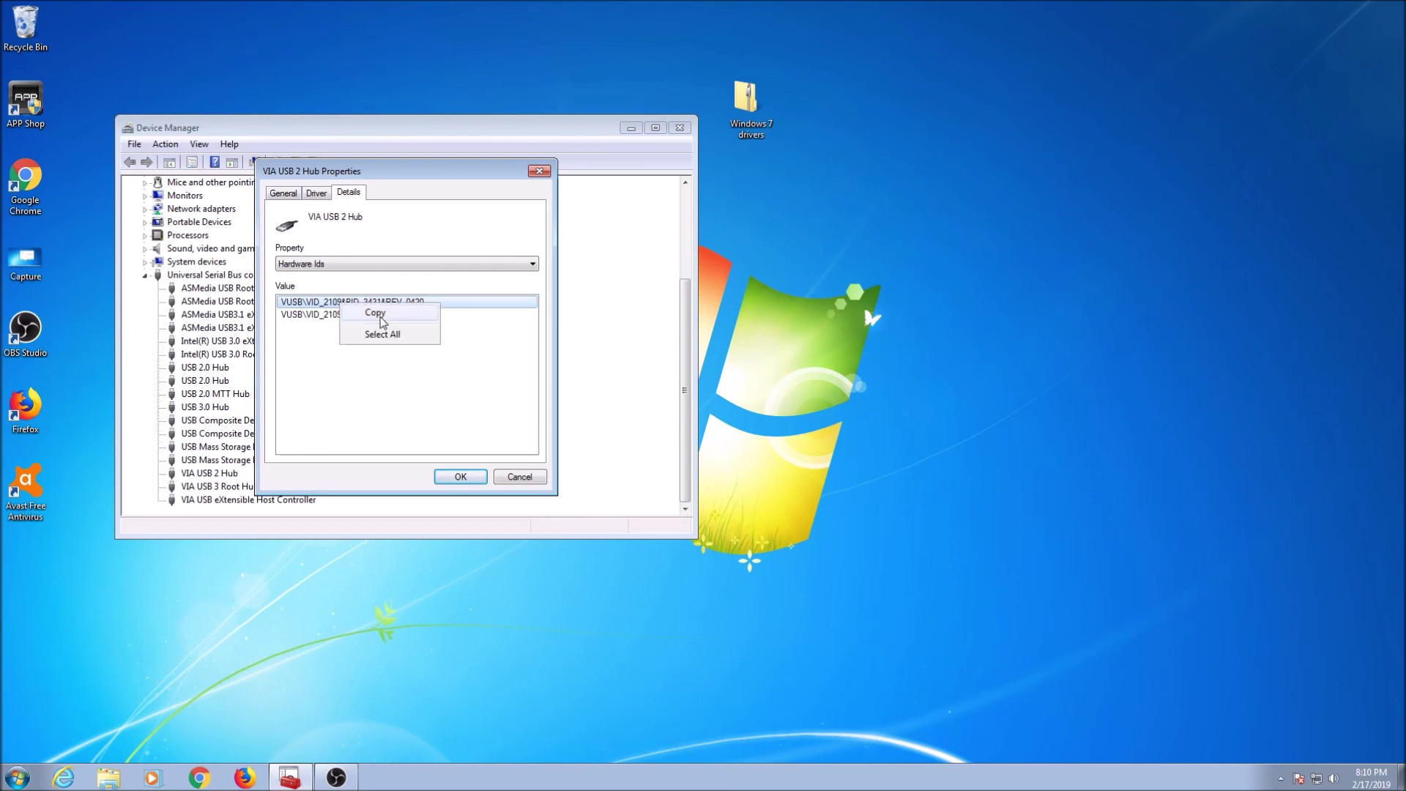
{"action": "left_click", "coordinate": [377, 314]}
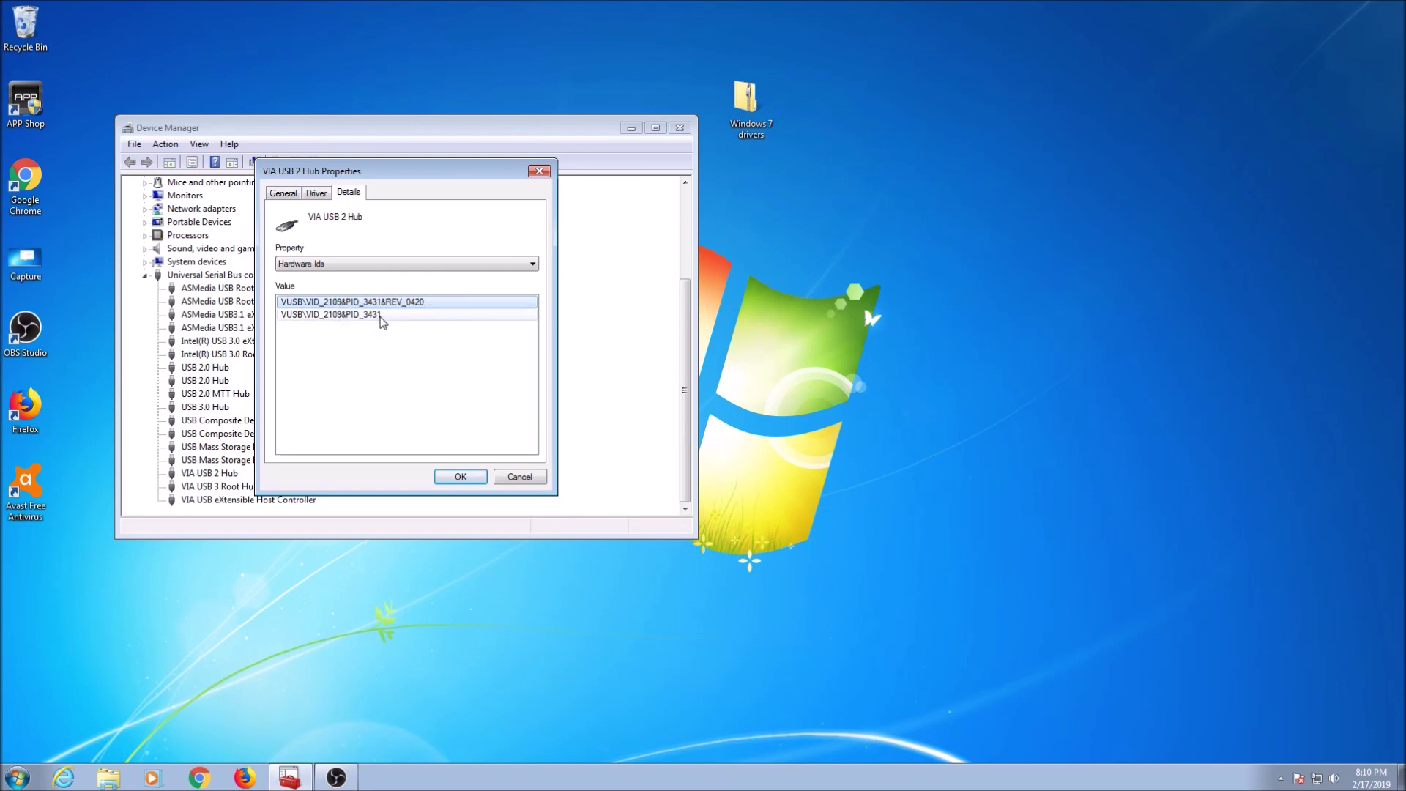
- Close the hub's properties, switch to Firefox and search the web in a new tab for VUSB\VID_2109&PID_3431&REV_0420
{"action": "left_click", "coordinate": [520, 477]}
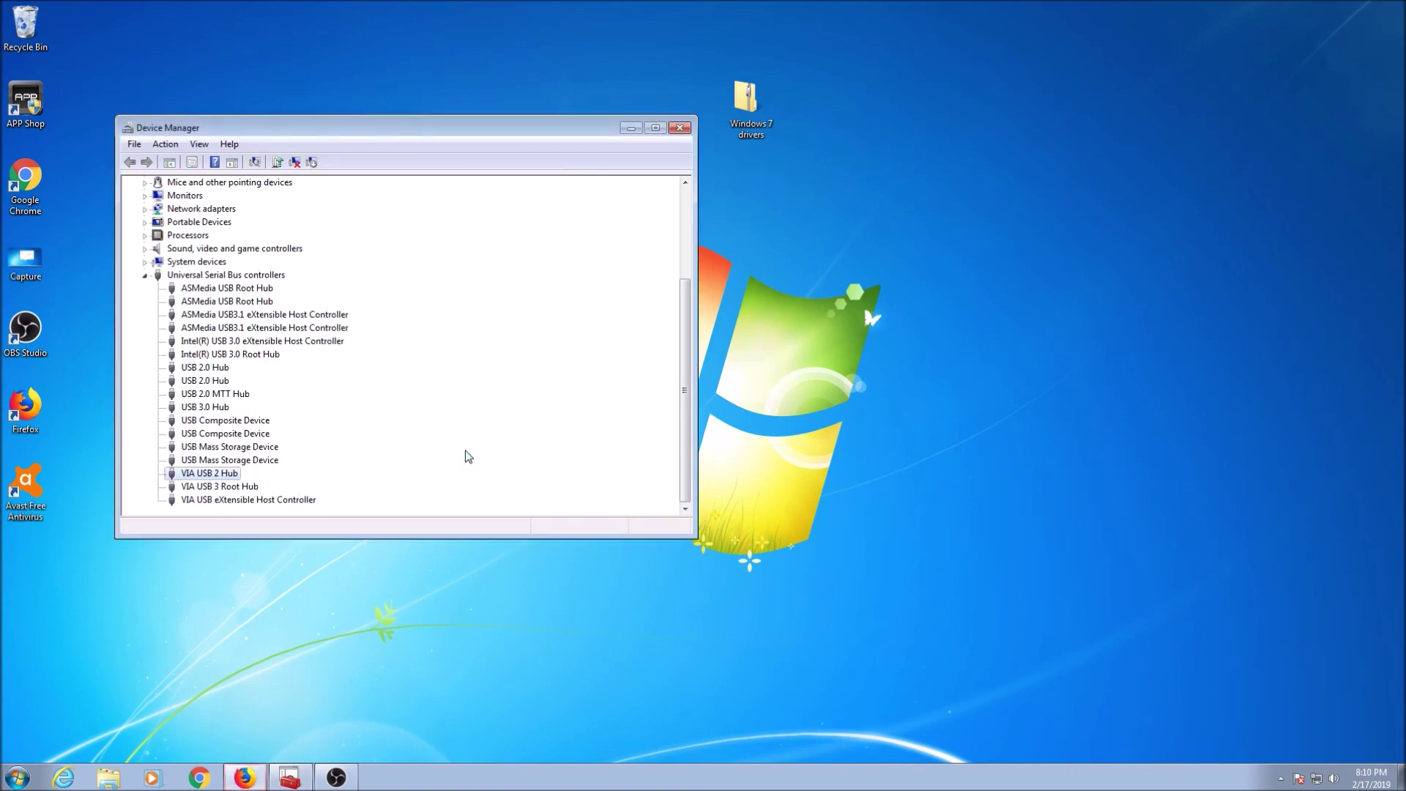
{"action": "key", "text": "alt+Tab"}
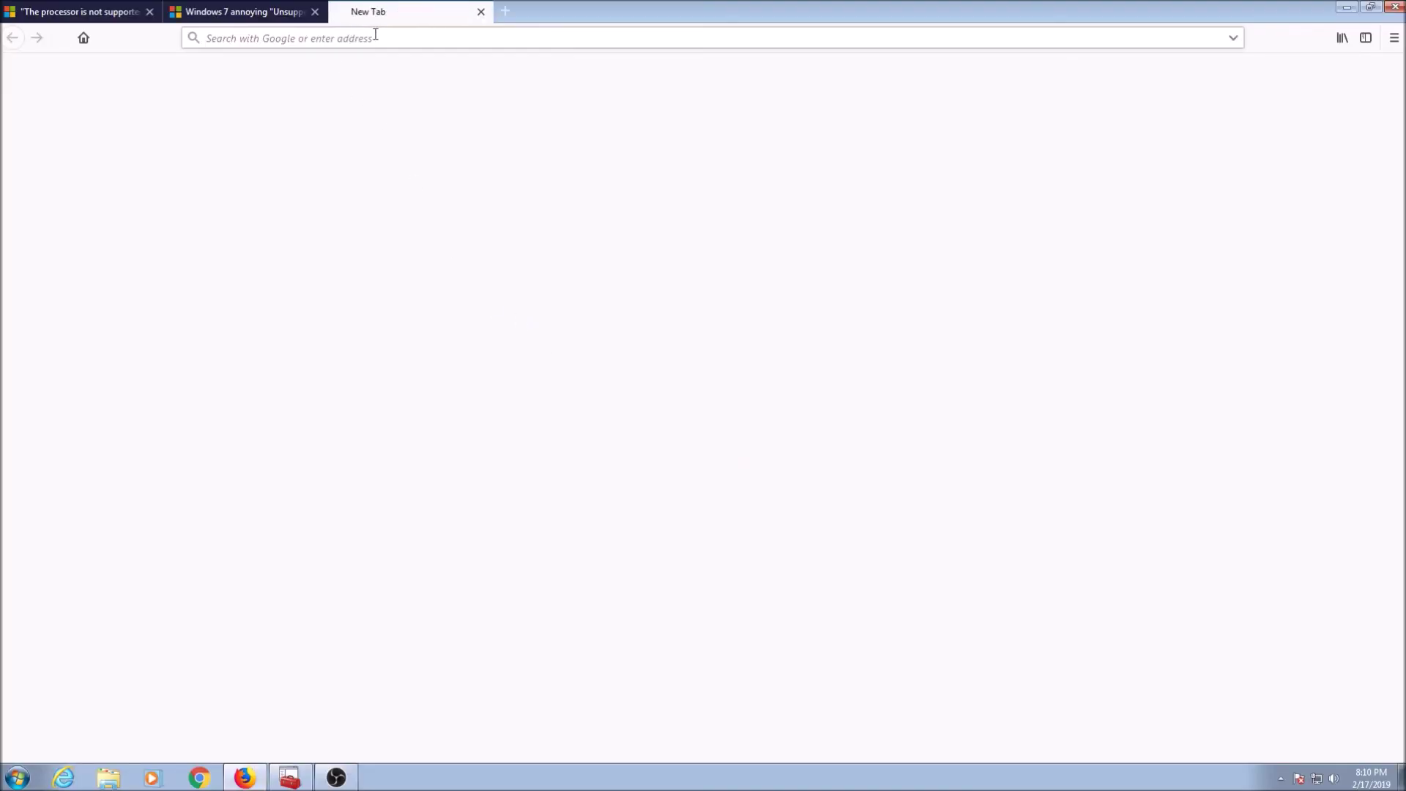
{"action": "left_click", "coordinate": [503, 11]}
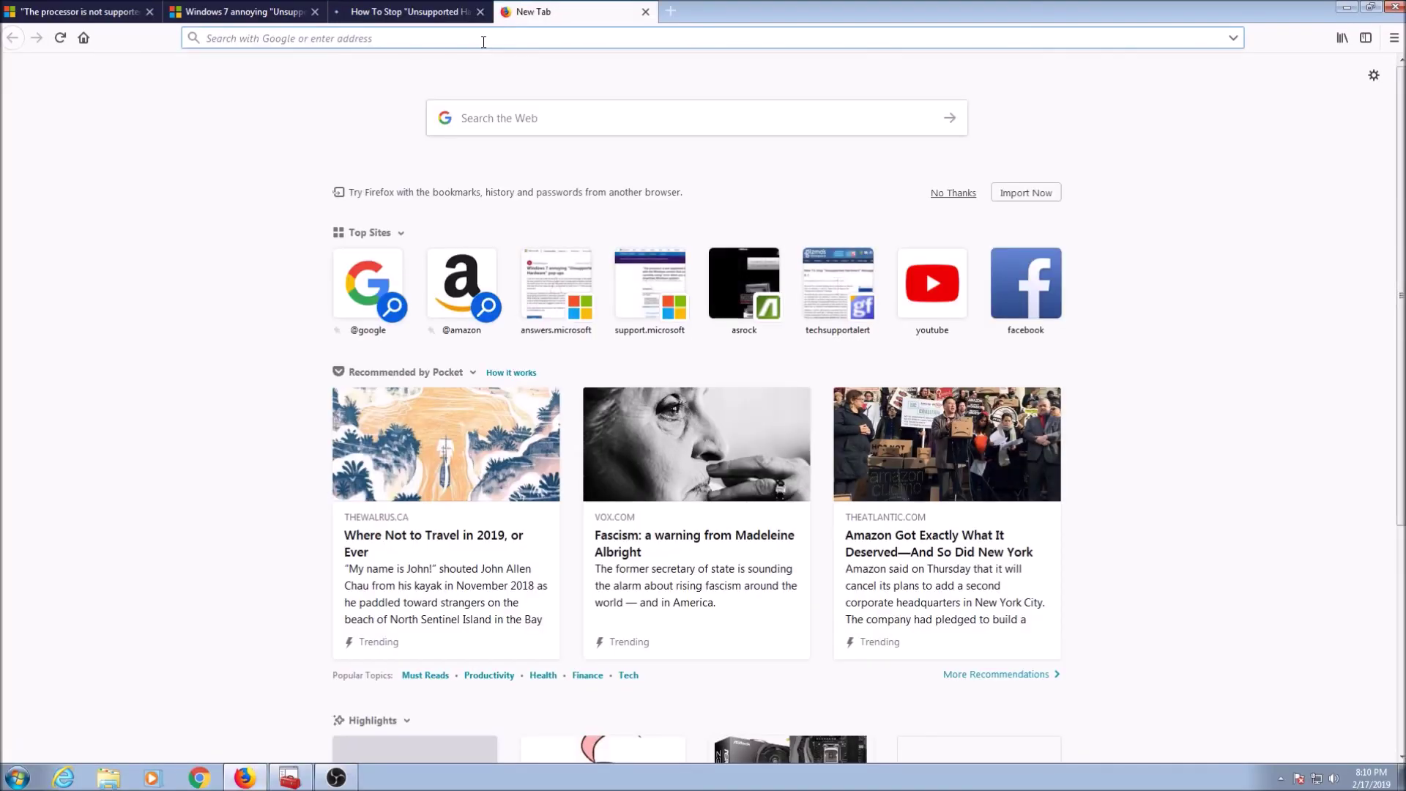
{"action": "key", "text": "ctrl+v"}
{"action": "key", "text": "Return"}
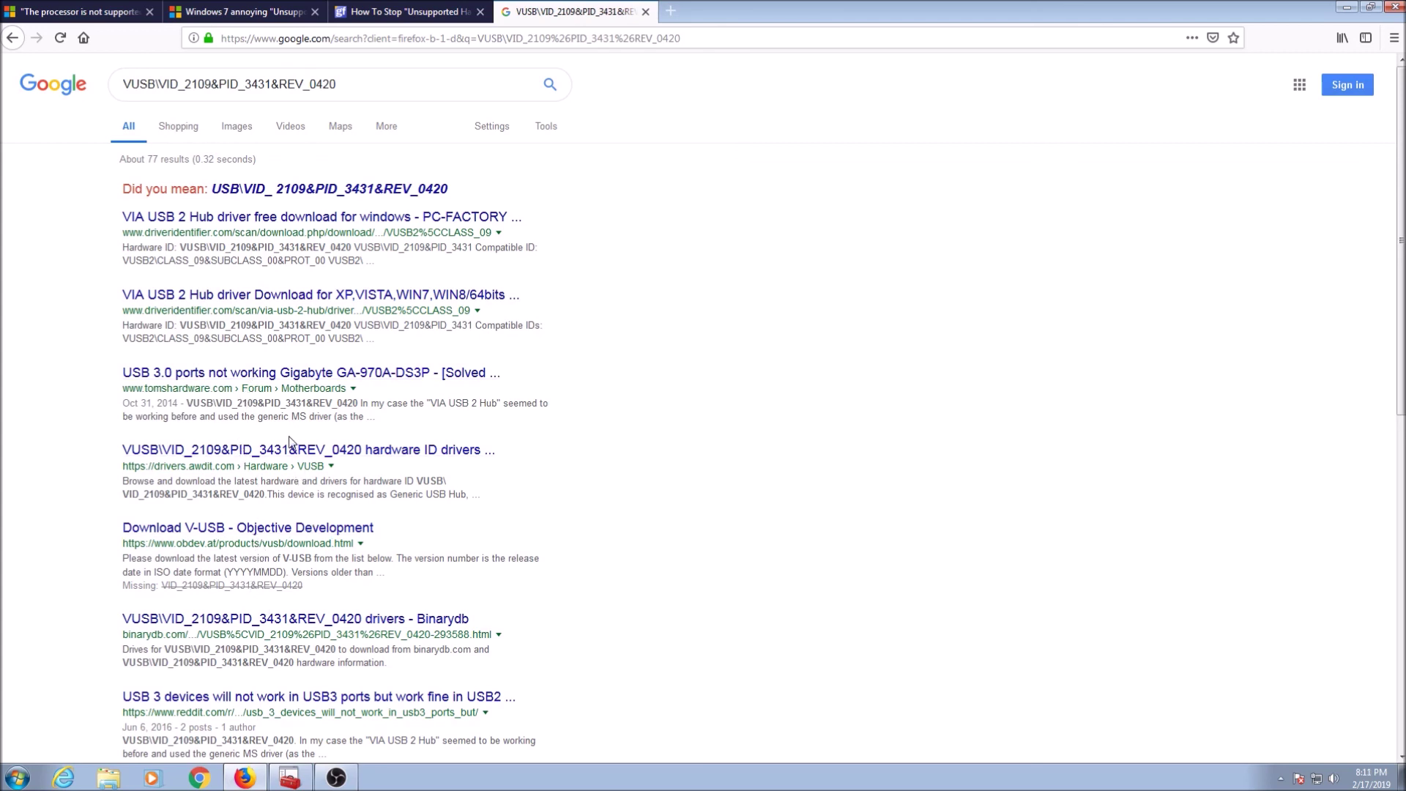
- Look through the search results and open the driveridentifier.com page "VIA USB 2 Hub driver free download for windows - PC-FACTORY"
{"action": "scroll", "coordinate": [291, 445], "scroll_direction": "down", "scroll_amount": 7}
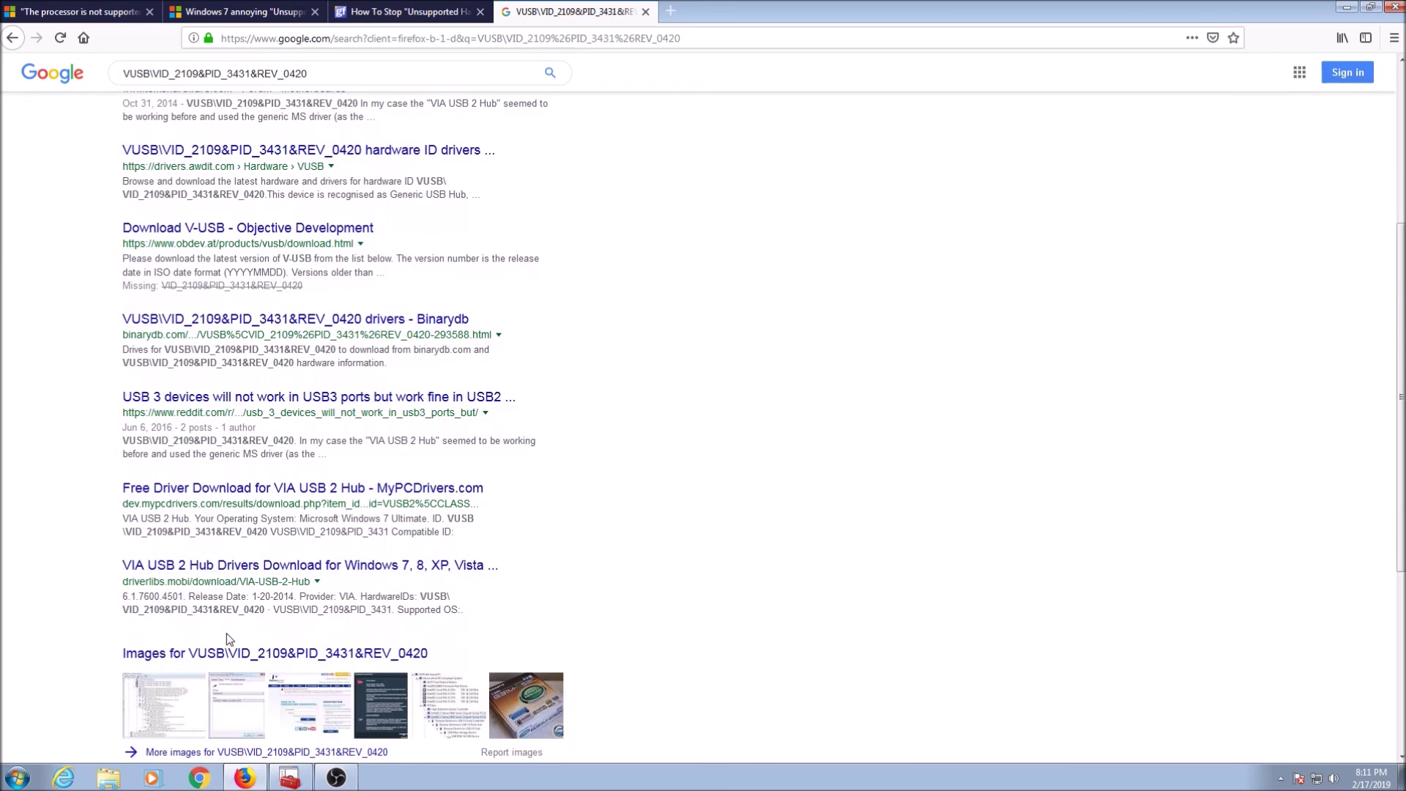
{"action": "scroll", "coordinate": [272, 638], "scroll_direction": "up", "scroll_amount": 7}
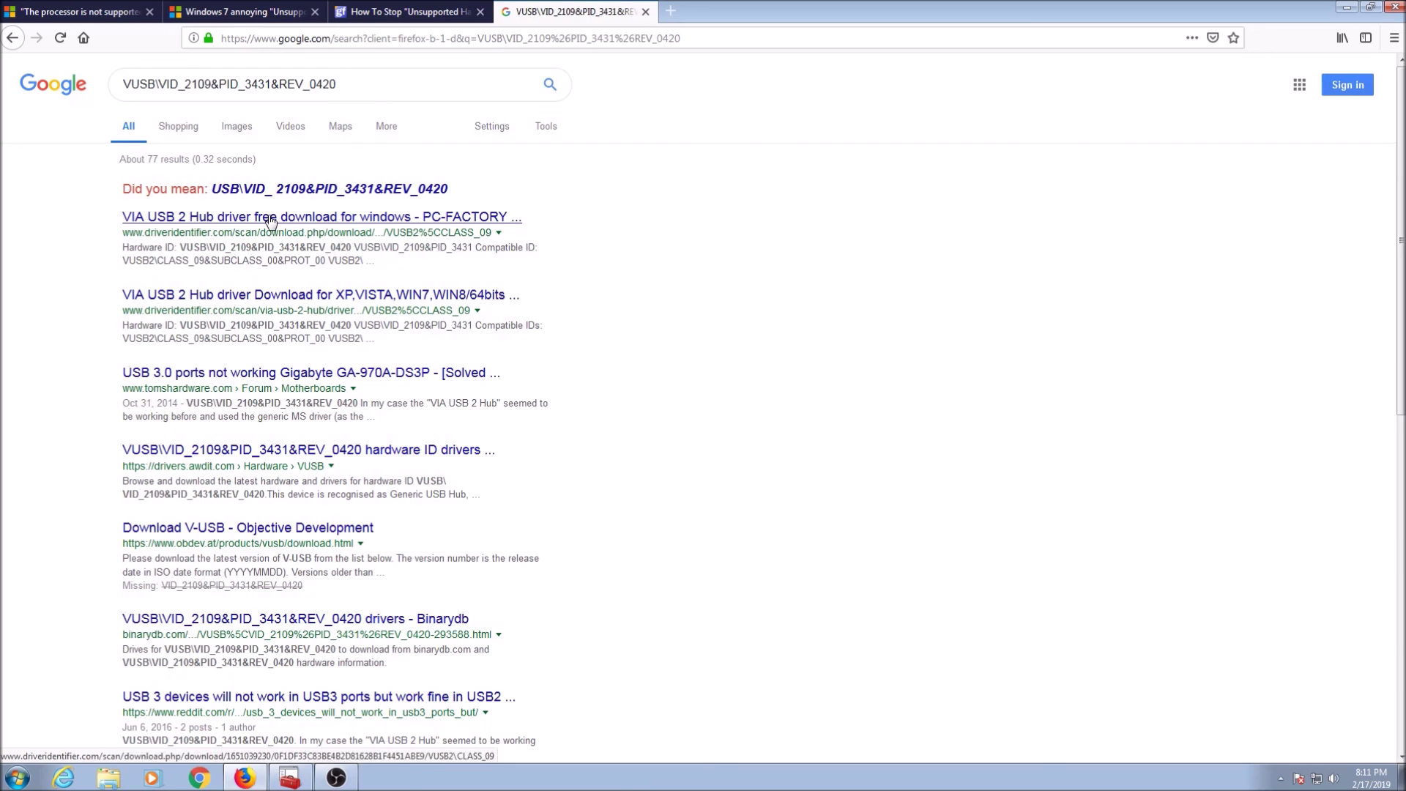
{"action": "left_click", "coordinate": [271, 217]}
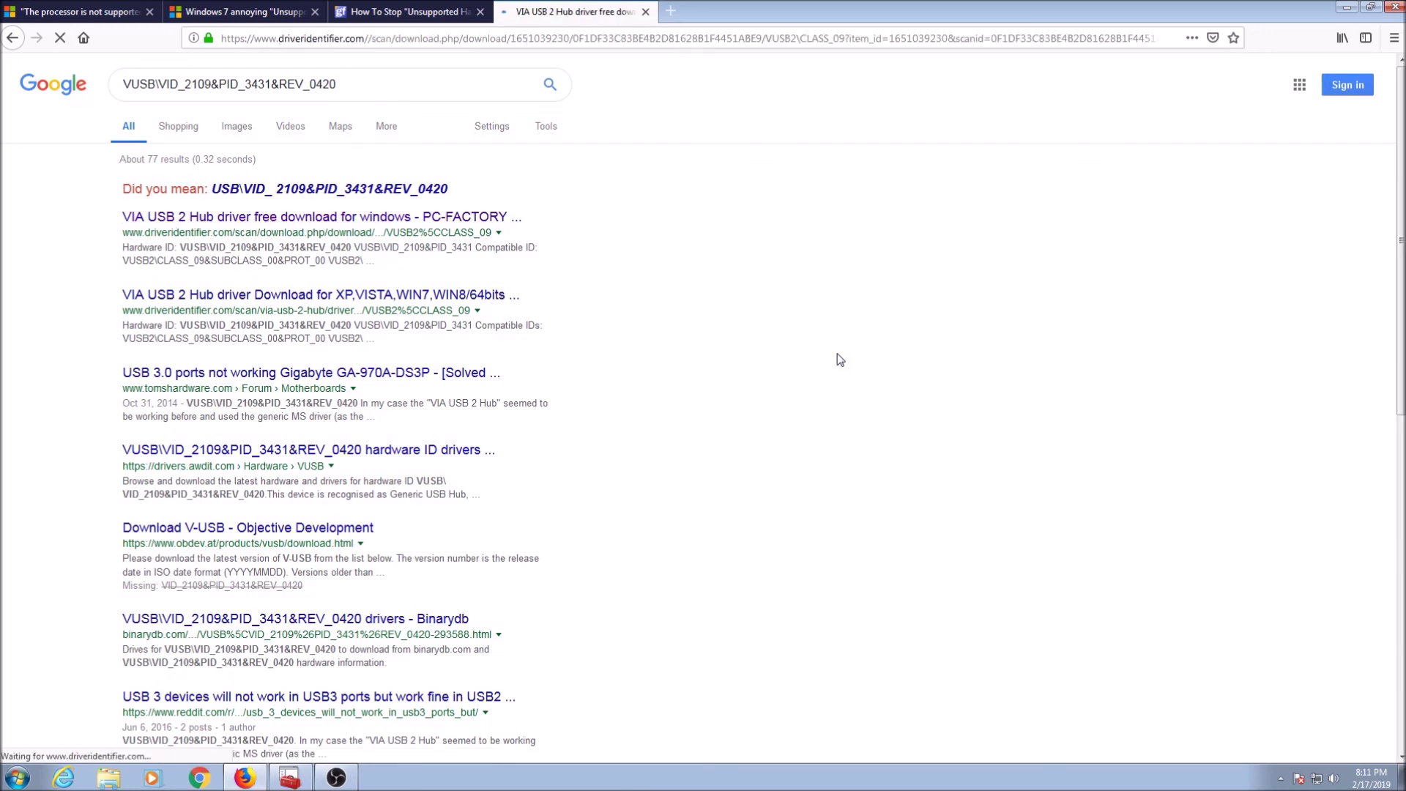